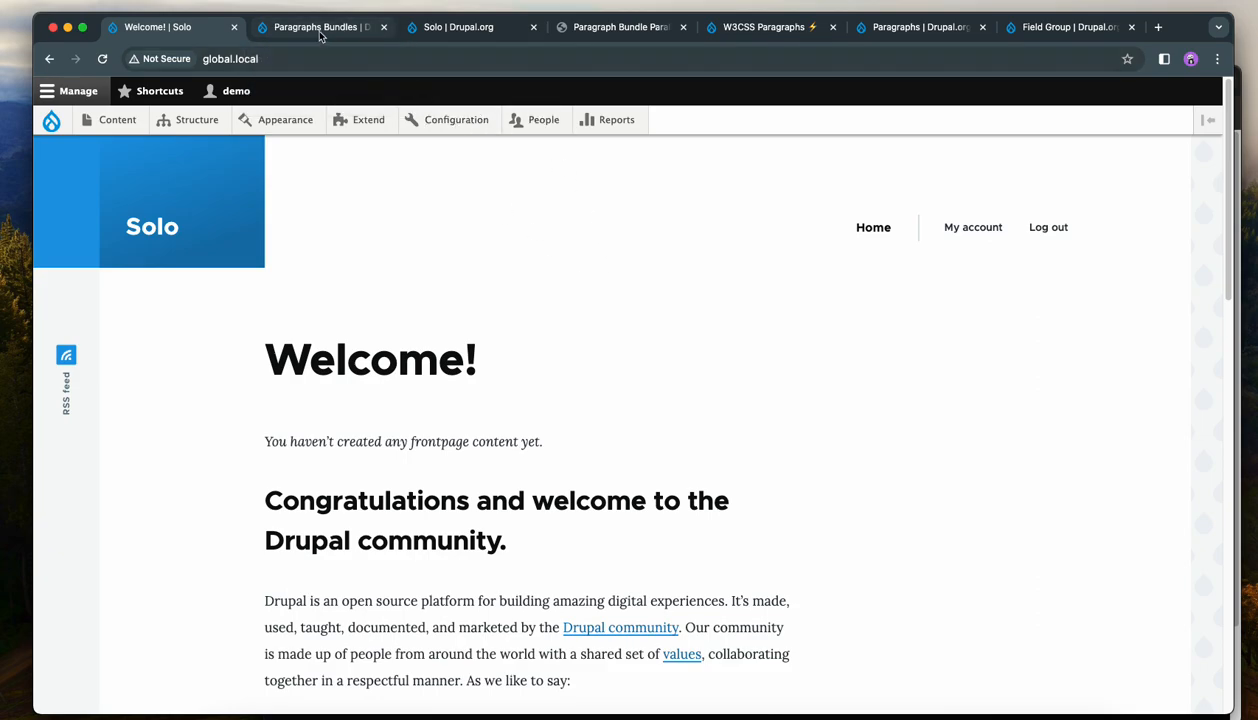
Review the Paragraphs Bundles, W3CSS Paragraphs, Paragraphs and Field Group project pages open in the other tabs.
click(318, 28)
scroll(466, 277, up, 10)
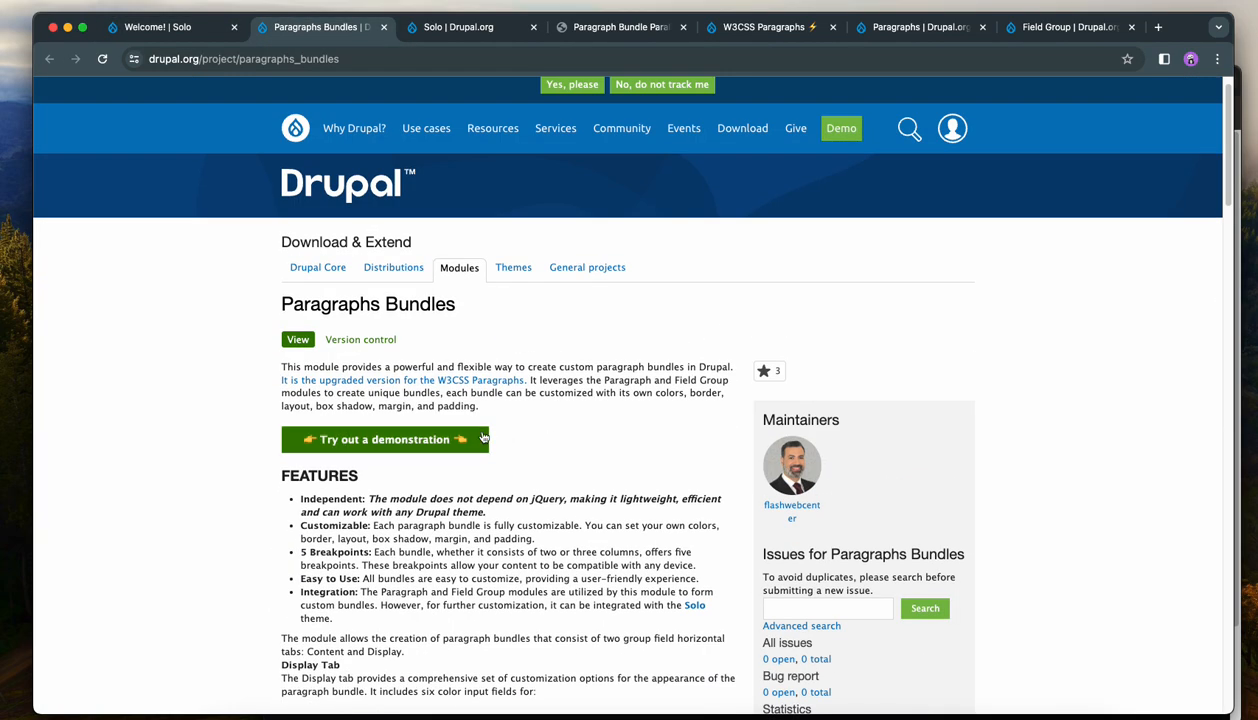
click(776, 29)
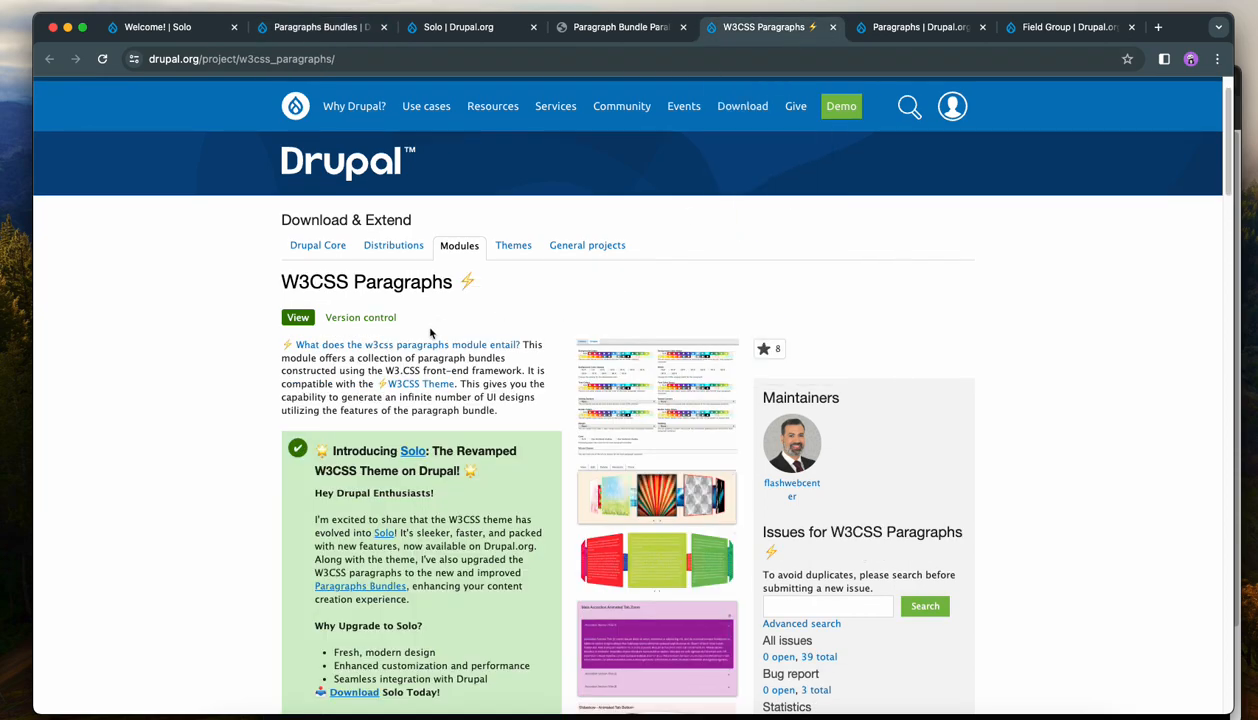
click(918, 27)
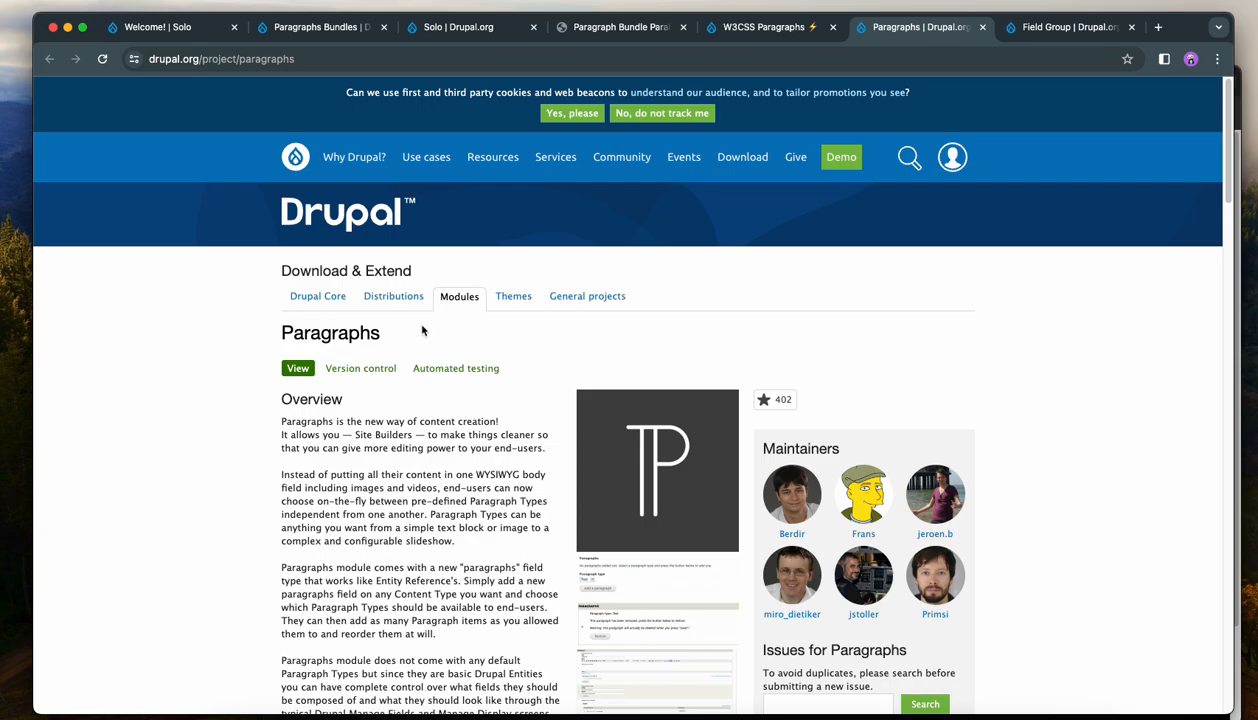
click(1040, 30)
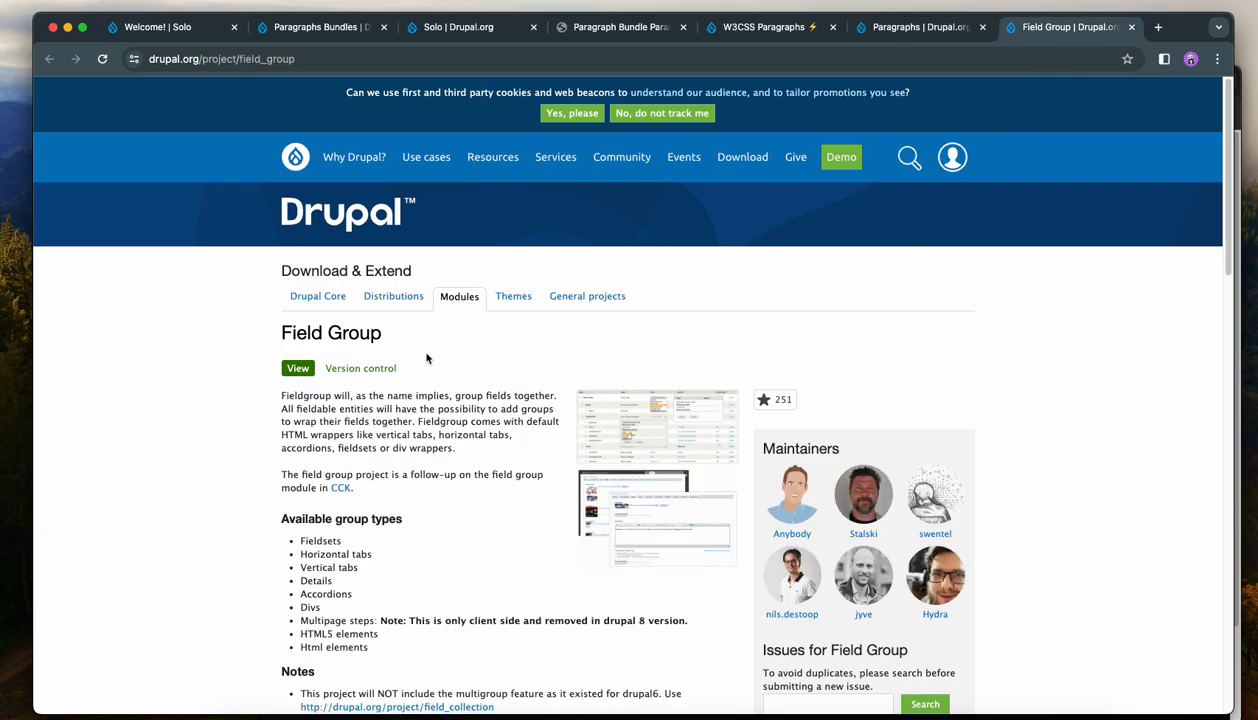
click(172, 27)
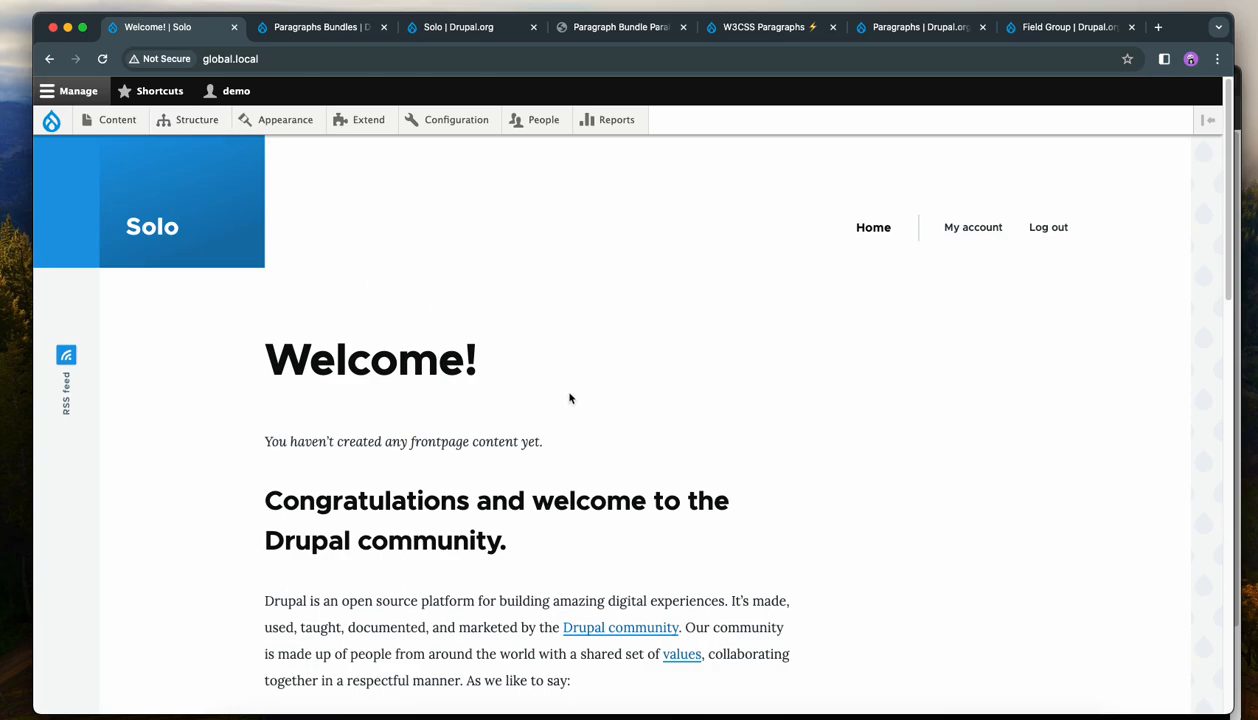
scroll(573, 393, down, 5)
scroll(576, 388, up, 5)
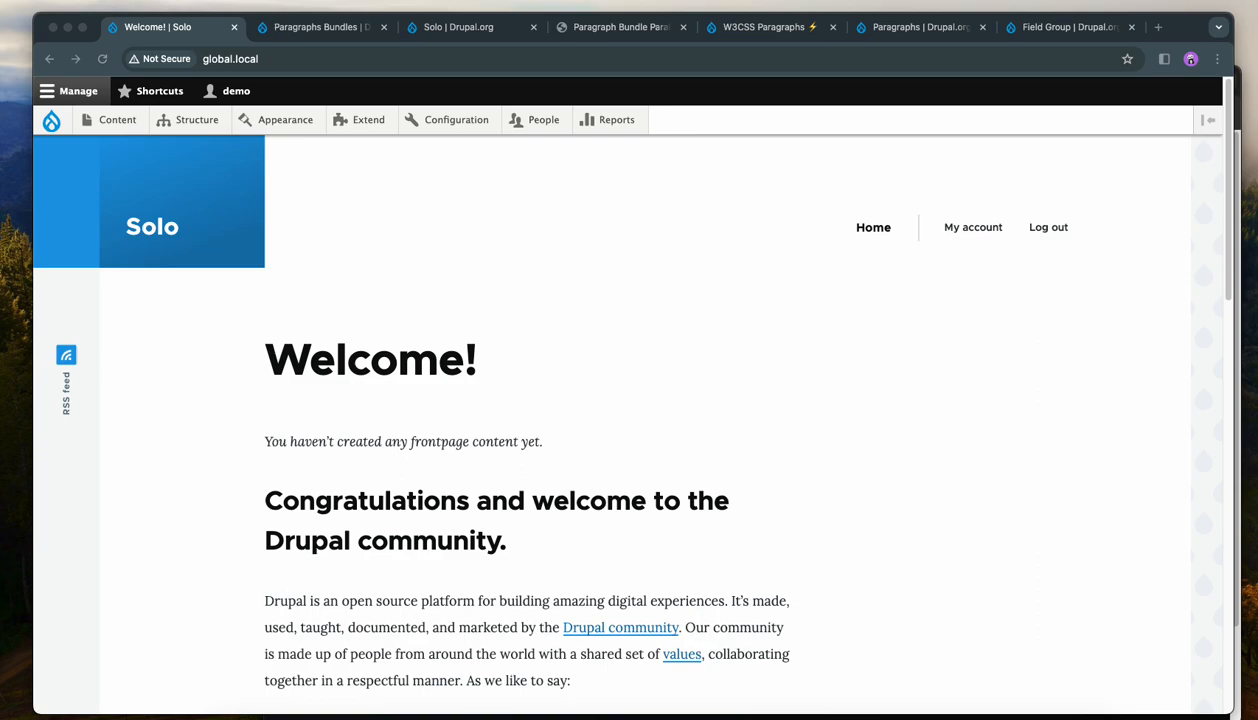
Open the Extend page and filter the module list by paragraph_bundle_slideshow.
click(438, 303)
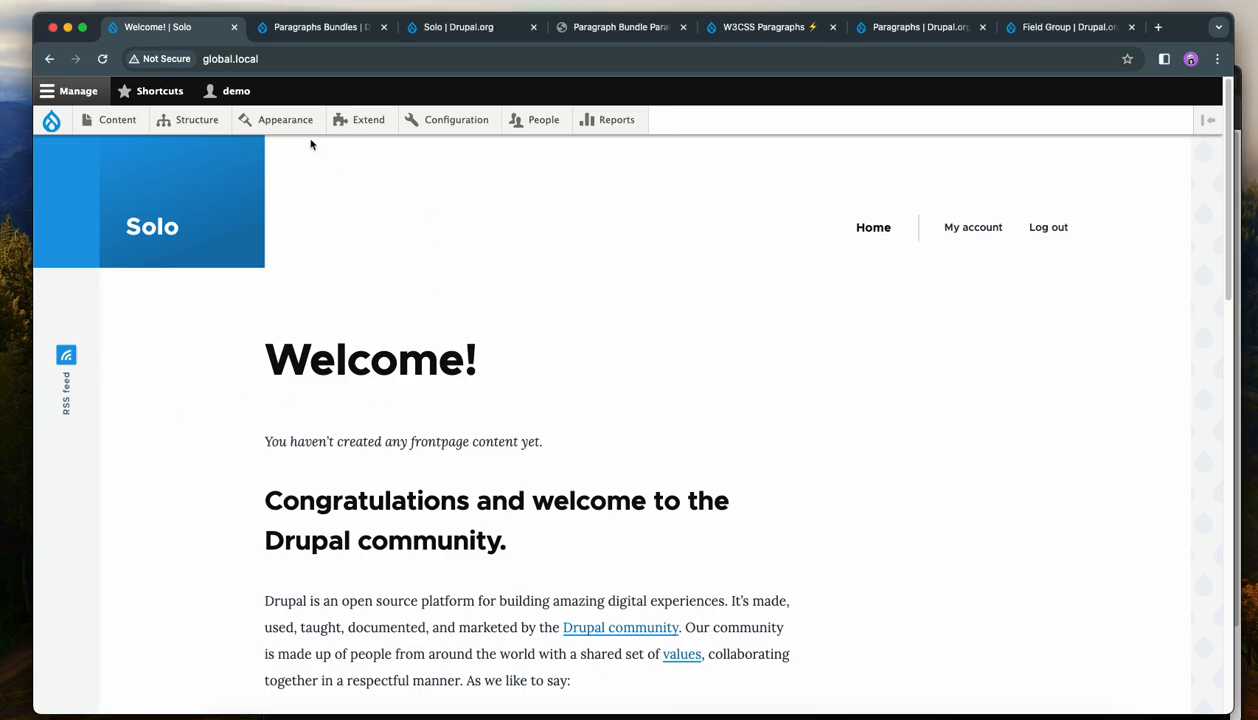
mouse_move(368, 120)
click(356, 208)
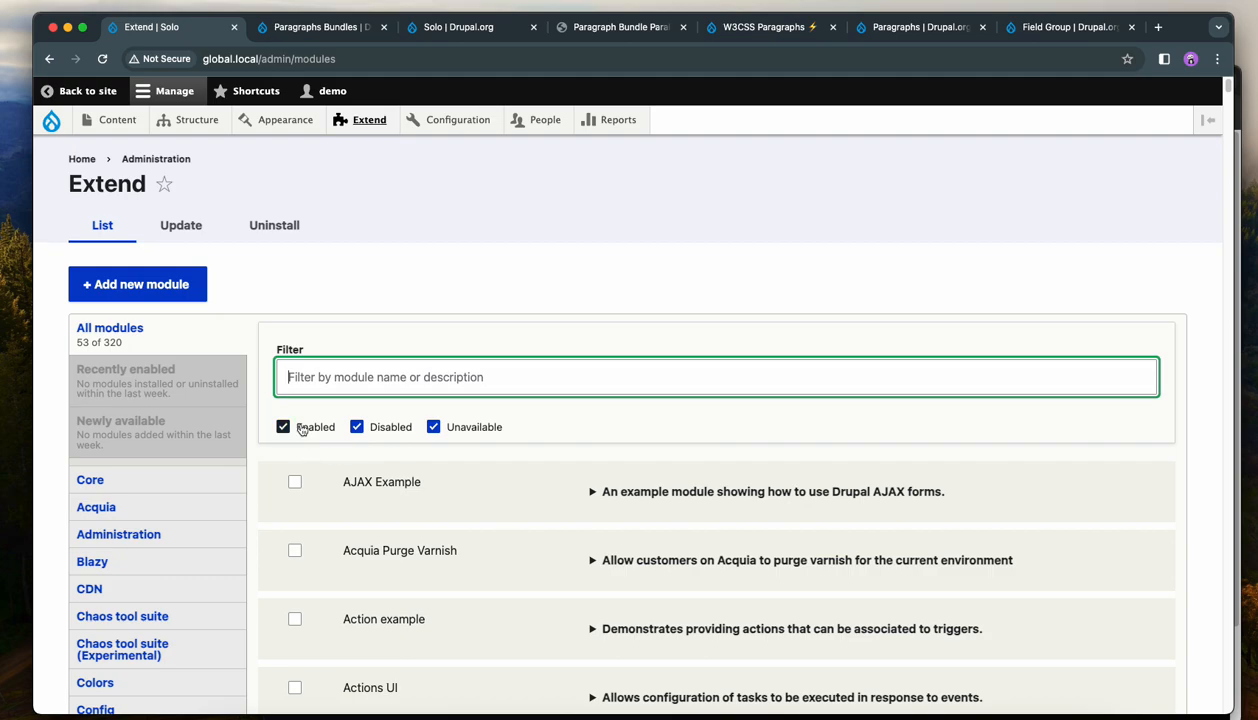
text(v)
key(BackSpace)
text(paragraph_bundle_slideshow)
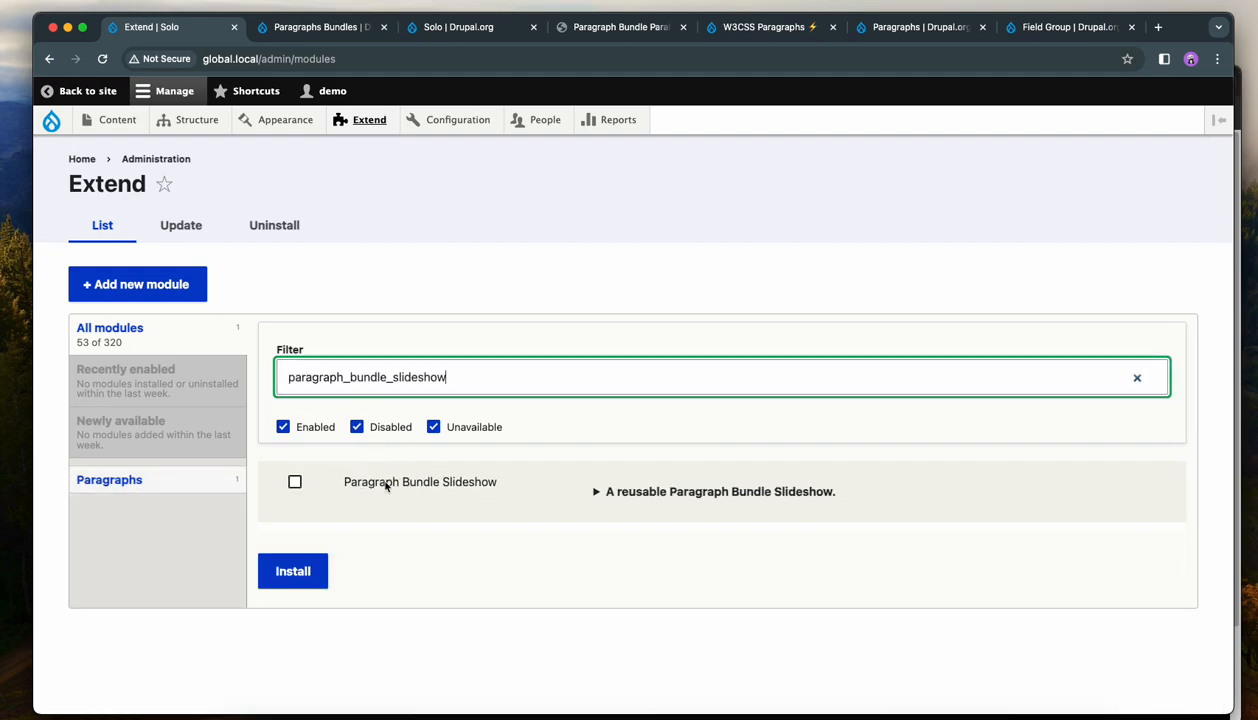
Install the Paragraph Bundle Slideshow module, enabling its required Paragraphs Bundles and Paragraph Bundle Image modules too.
click(385, 484)
click(316, 563)
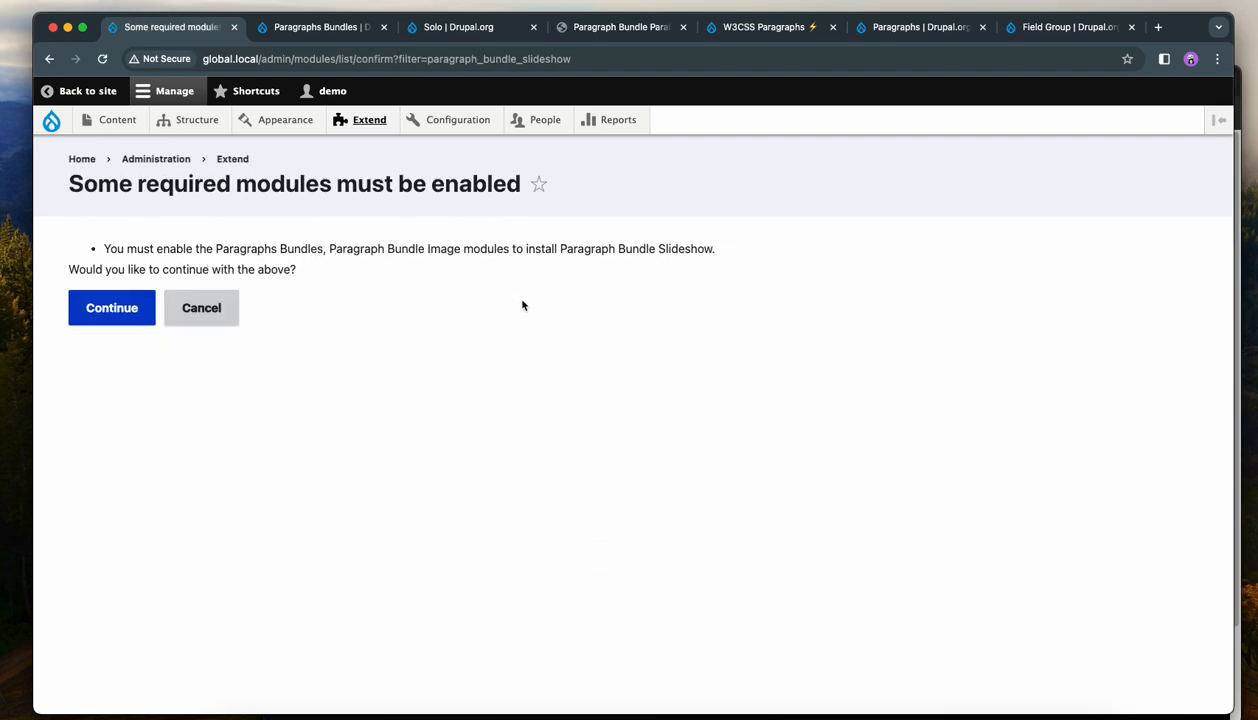
click(107, 309)
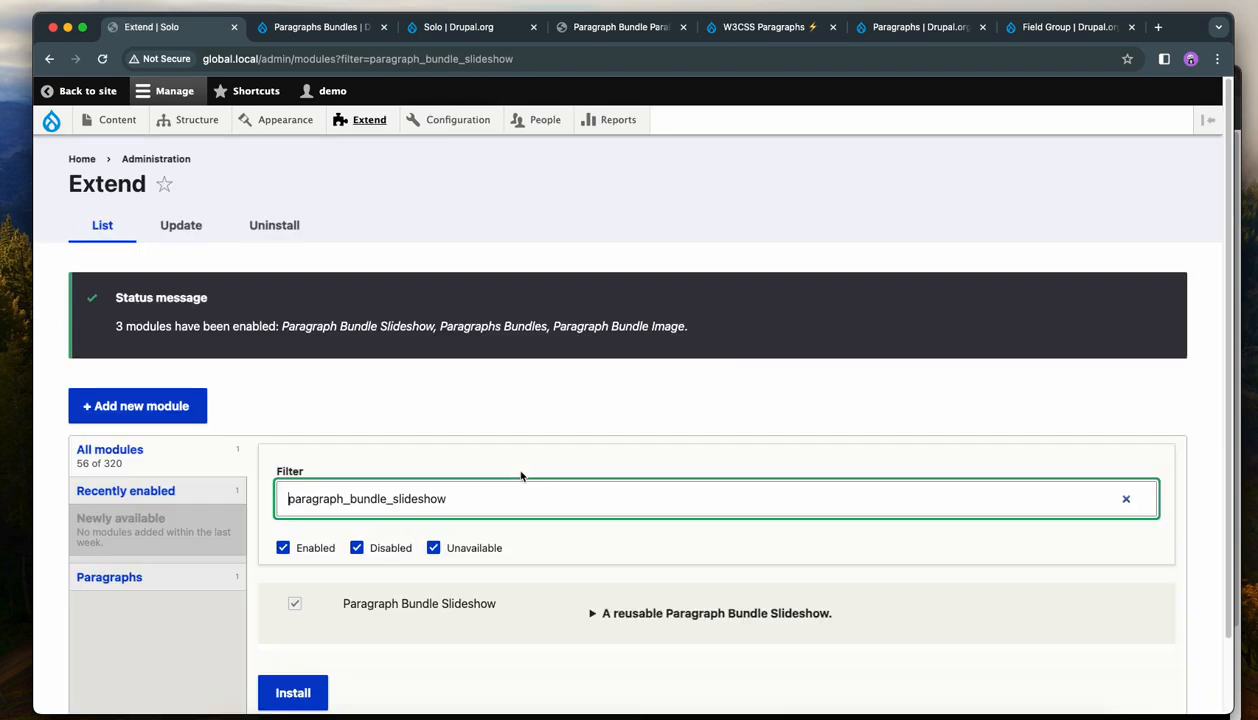
Open the Paragraphs types overview and add it to the shortcuts.
double_click(467, 494)
click(405, 400)
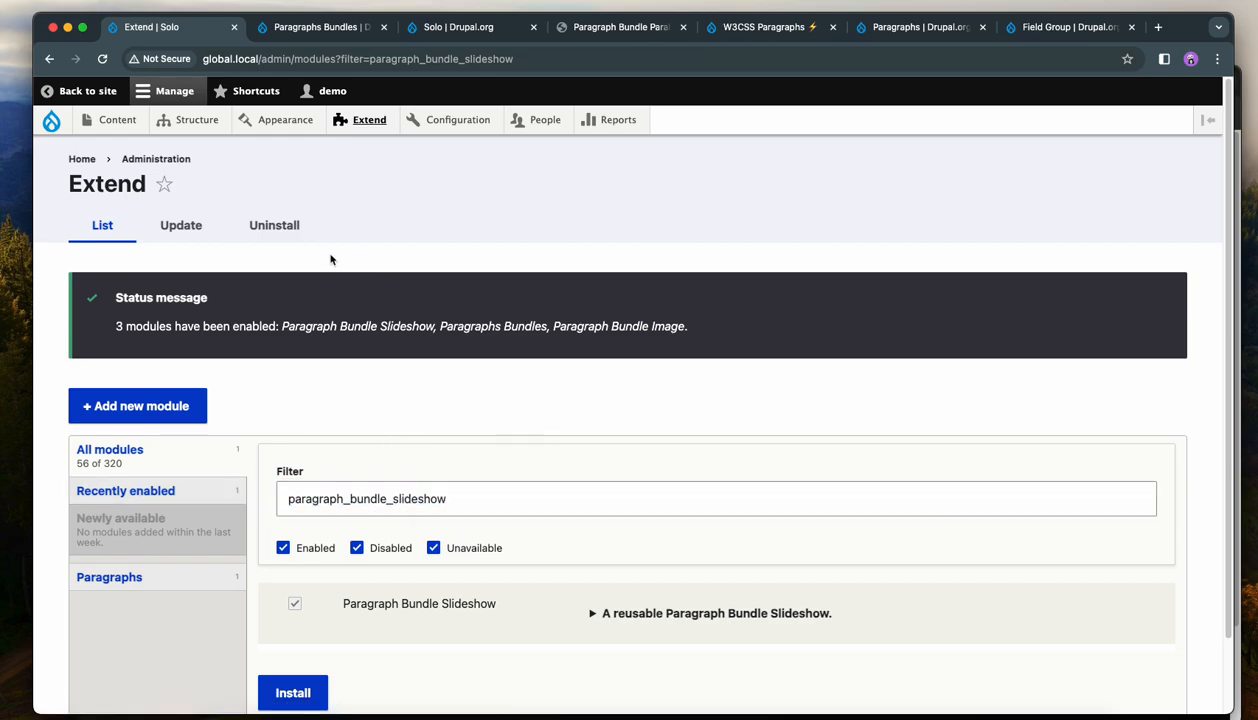
mouse_move(117, 136)
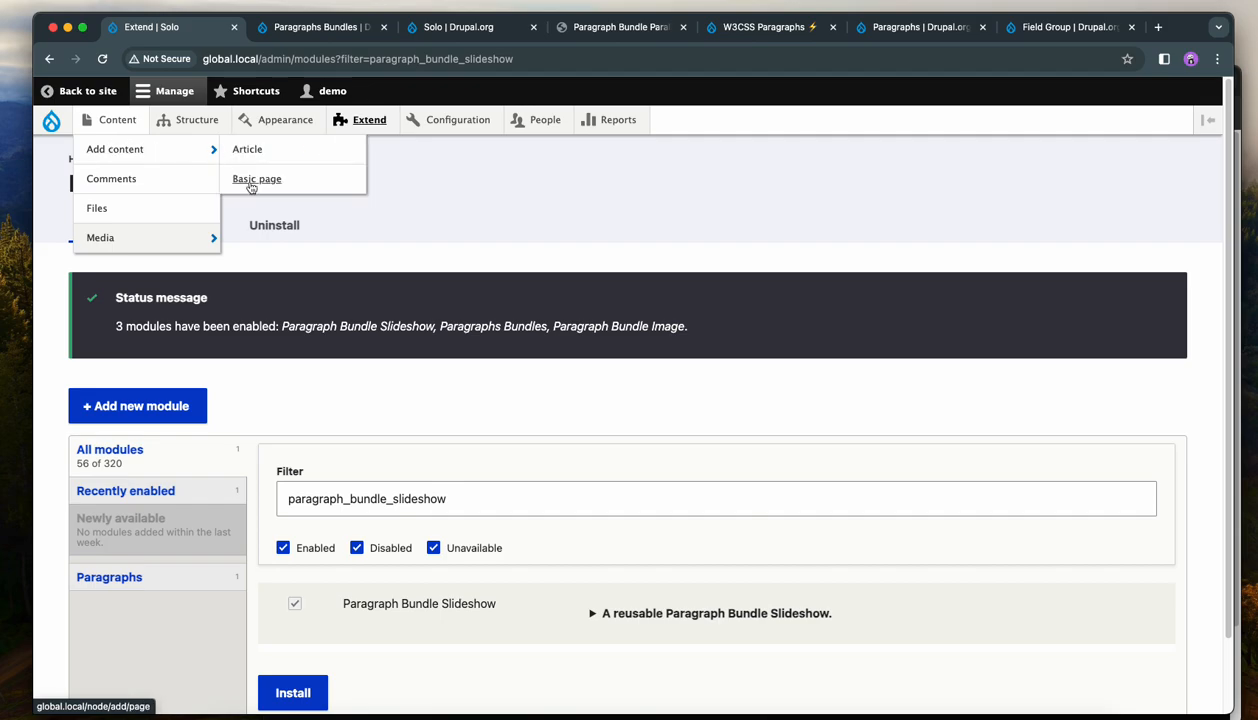
mouse_move(207, 123)
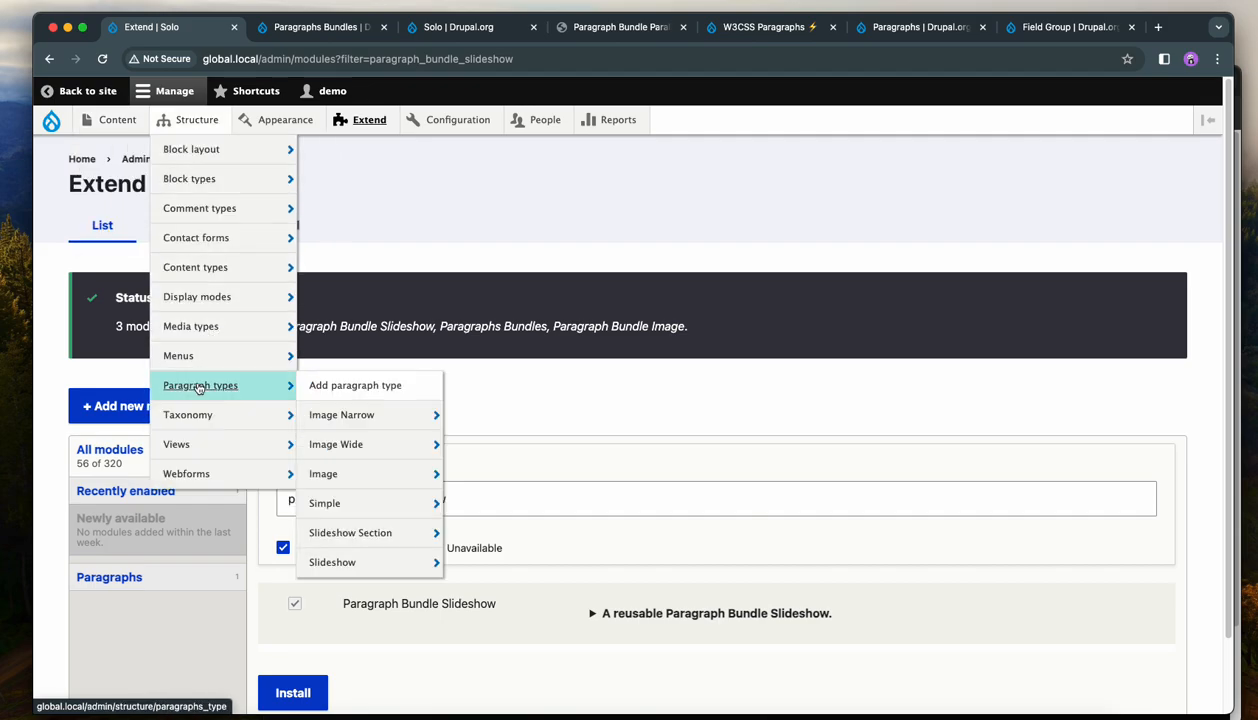
click(200, 385)
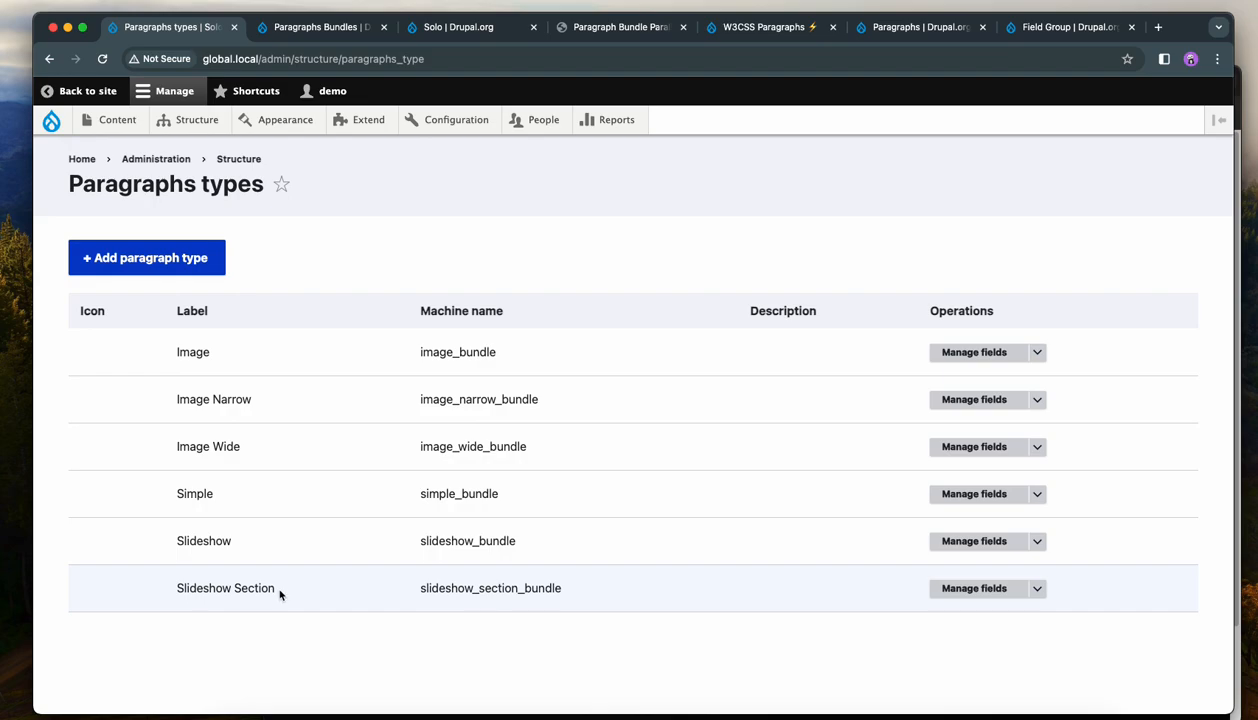
click(281, 184)
Start a new Basic page and review the paragraph types offered in the Add Paragraph dialog, then close it.
mouse_move(117, 119)
mouse_move(125, 148)
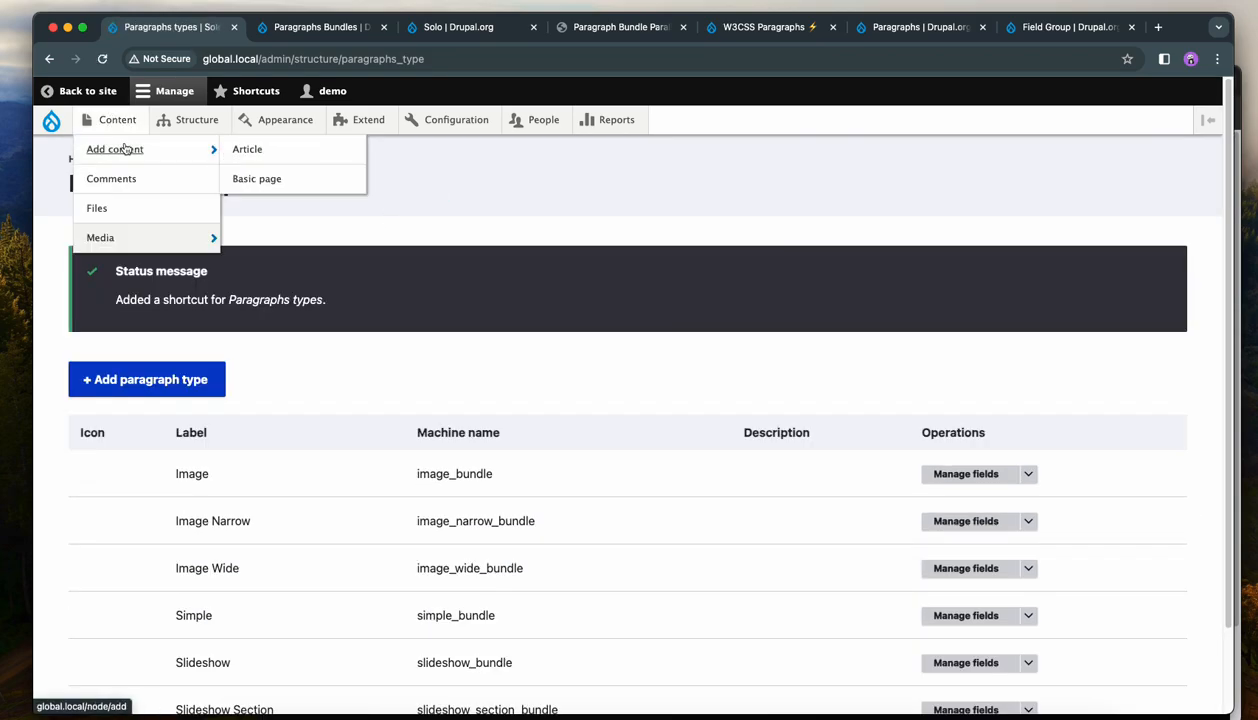
click(265, 178)
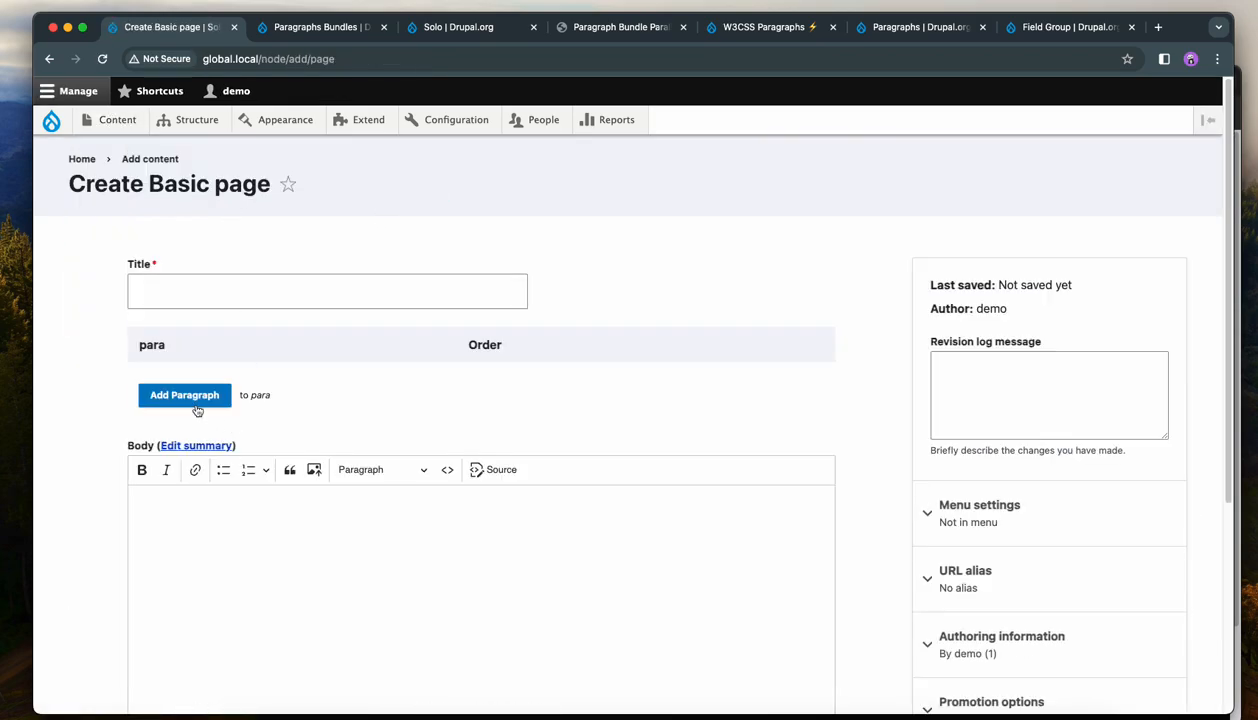
click(196, 408)
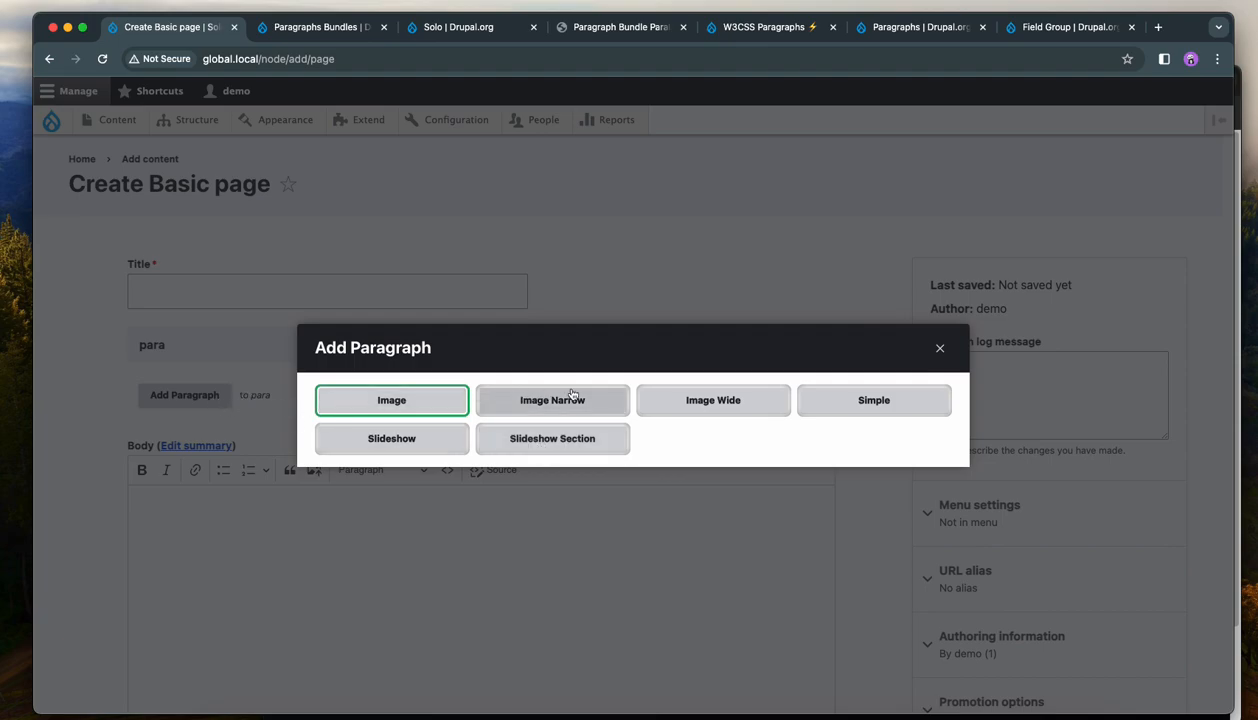
click(939, 348)
Open the settings of the para field on the Basic page content type.
mouse_move(143, 113)
mouse_move(195, 120)
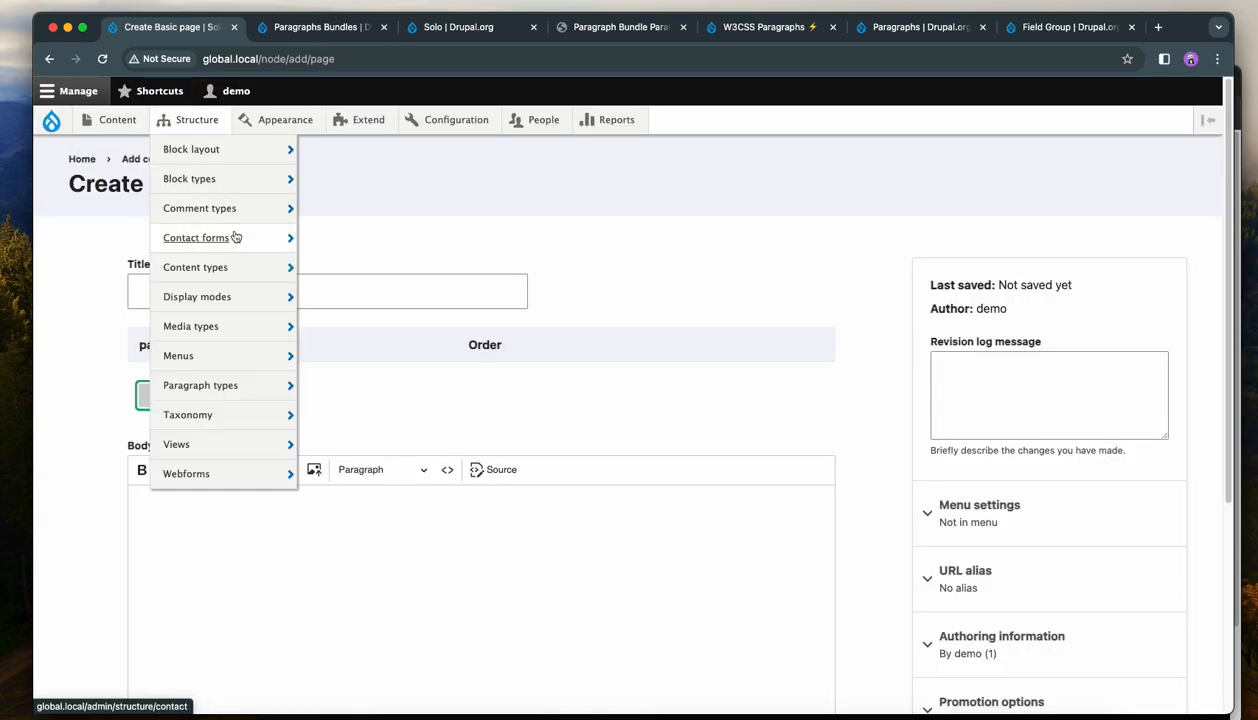
mouse_move(238, 248)
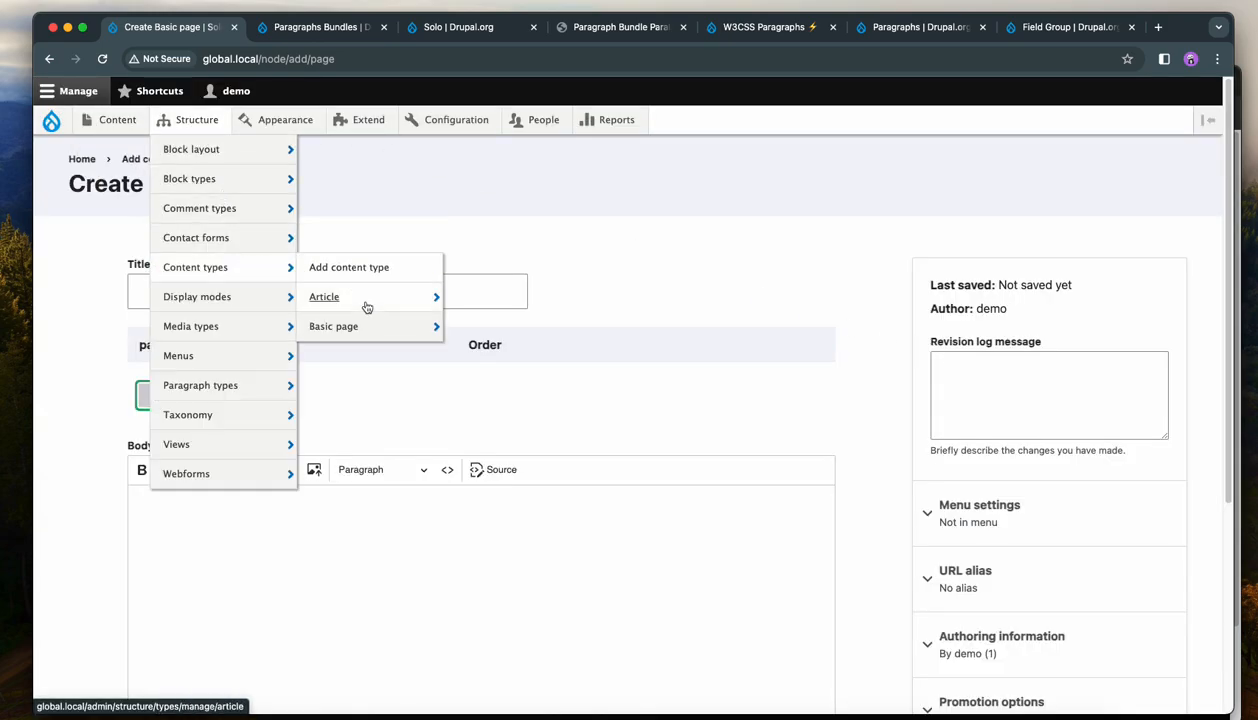
mouse_move(368, 328)
click(497, 328)
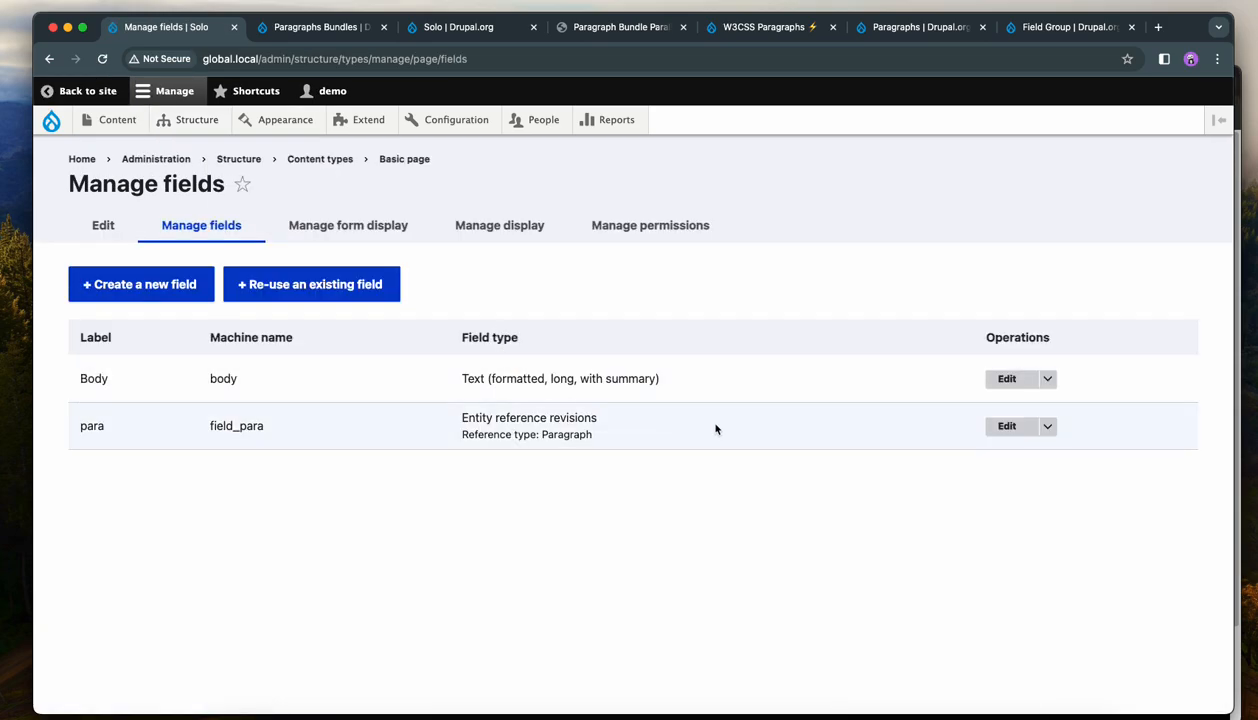
click(1010, 427)
Exclude the Slideshow Section paragraph type from the para field and save the settings.
scroll(628, 413, down, 6)
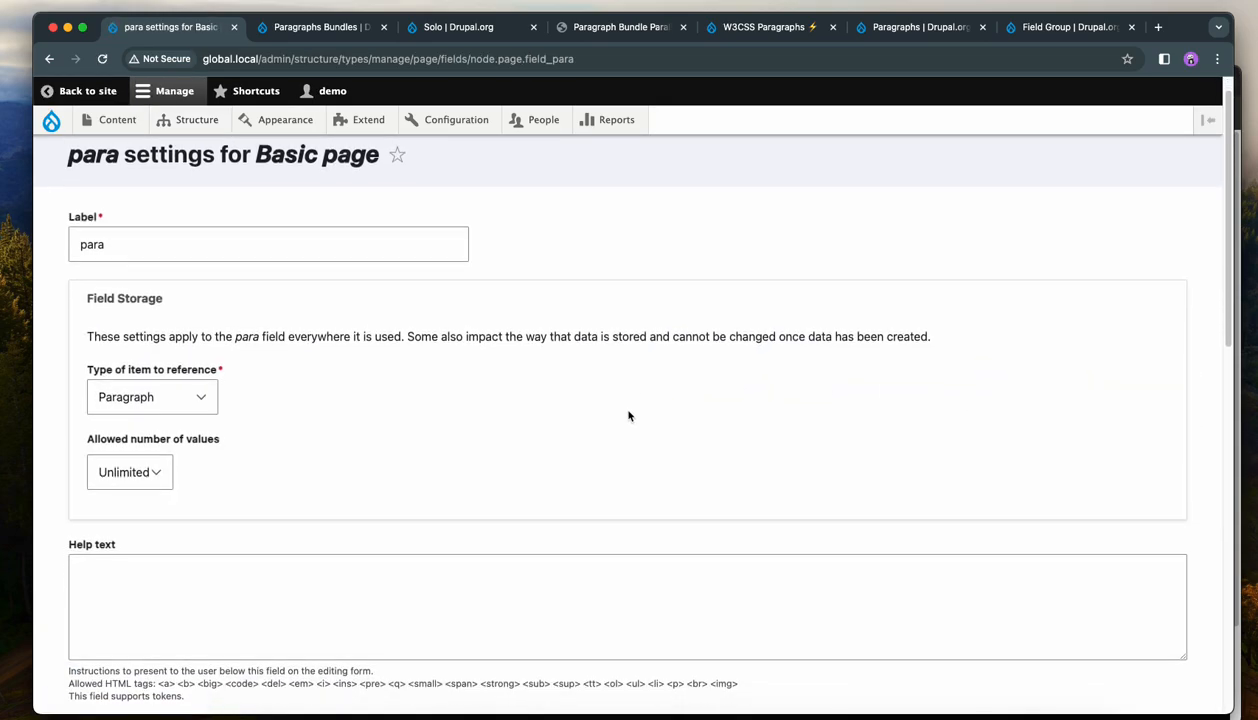
click(182, 430)
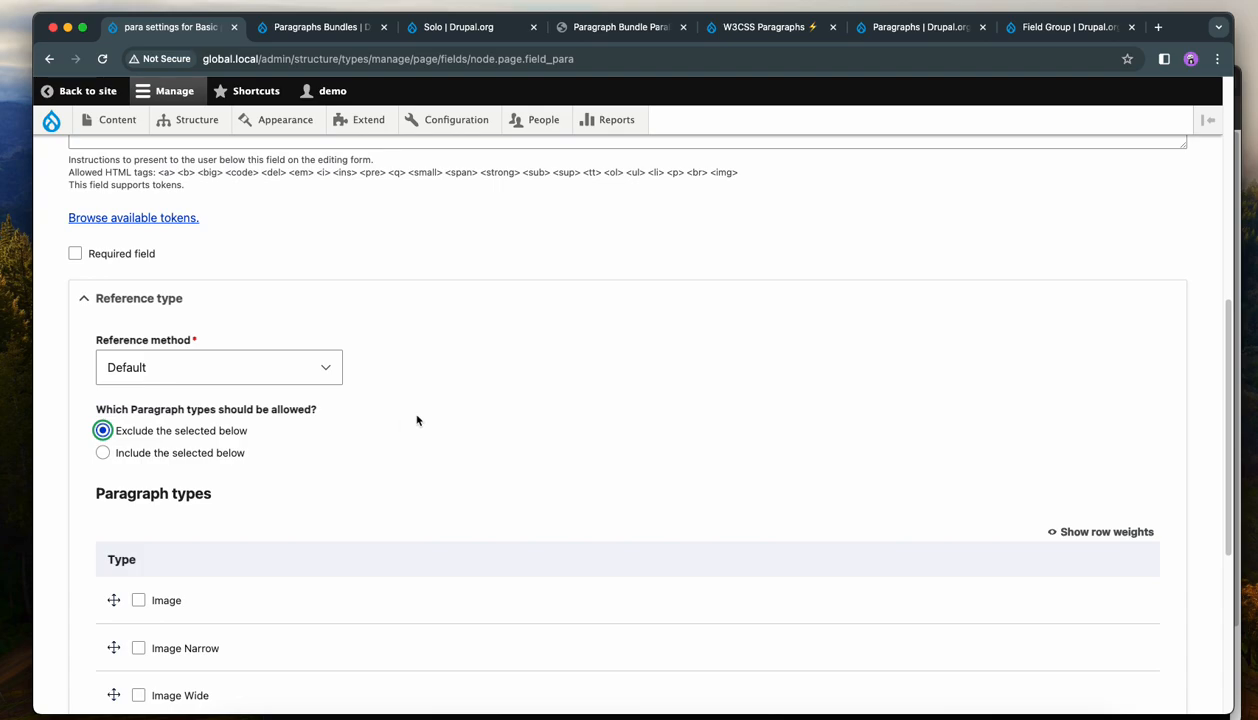
scroll(497, 475, down, 3)
click(175, 565)
scroll(450, 525, down, 1)
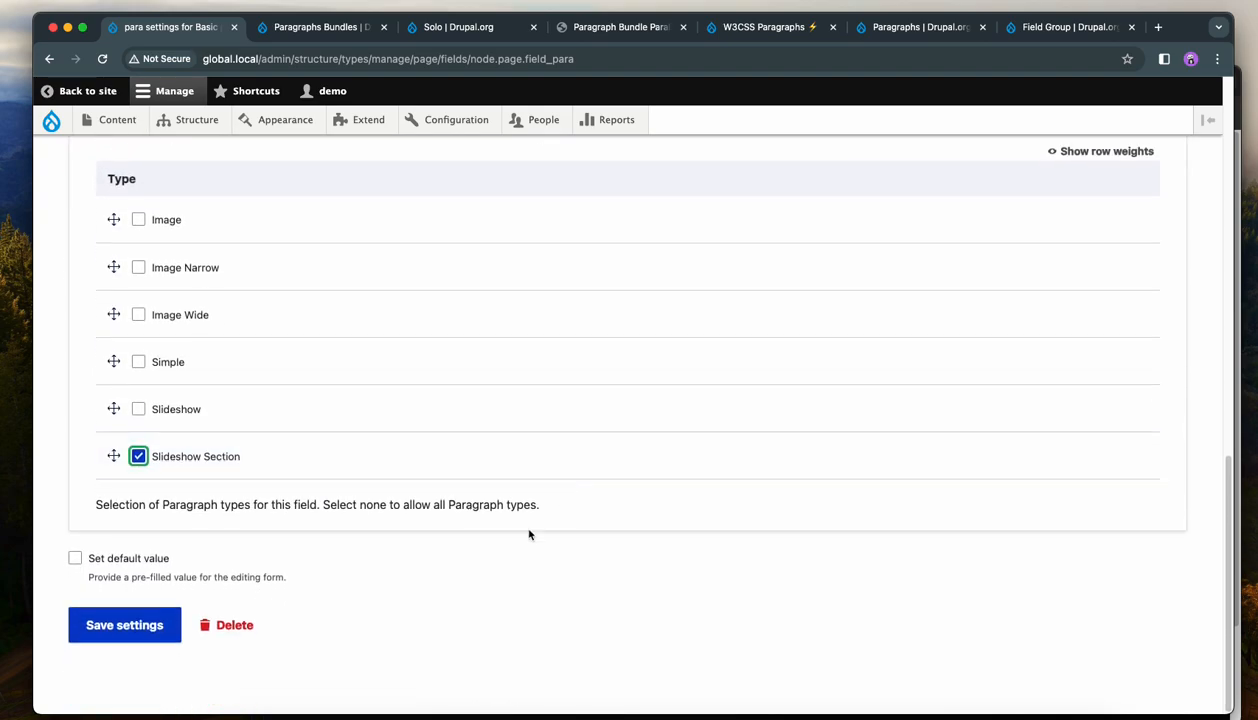
click(126, 628)
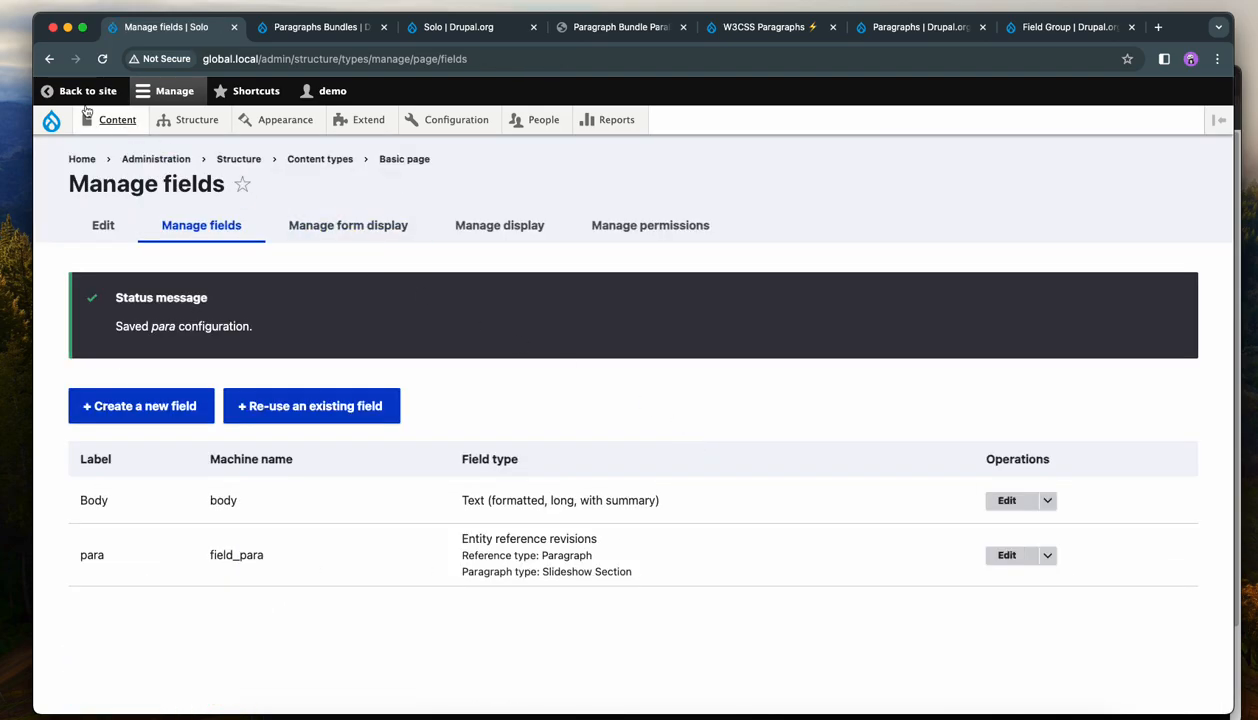
Create a new Basic page and add a Slideshow paragraph to its para field.
mouse_move(117, 120)
mouse_move(115, 149)
click(257, 178)
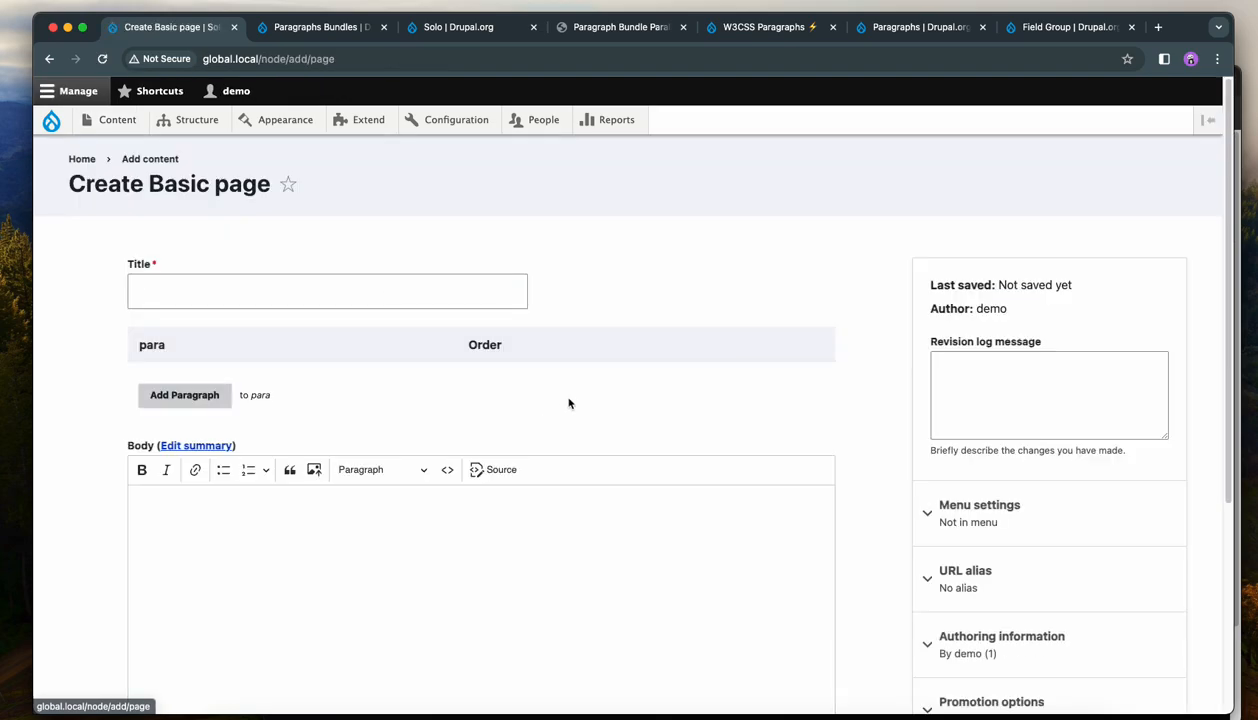
click(185, 396)
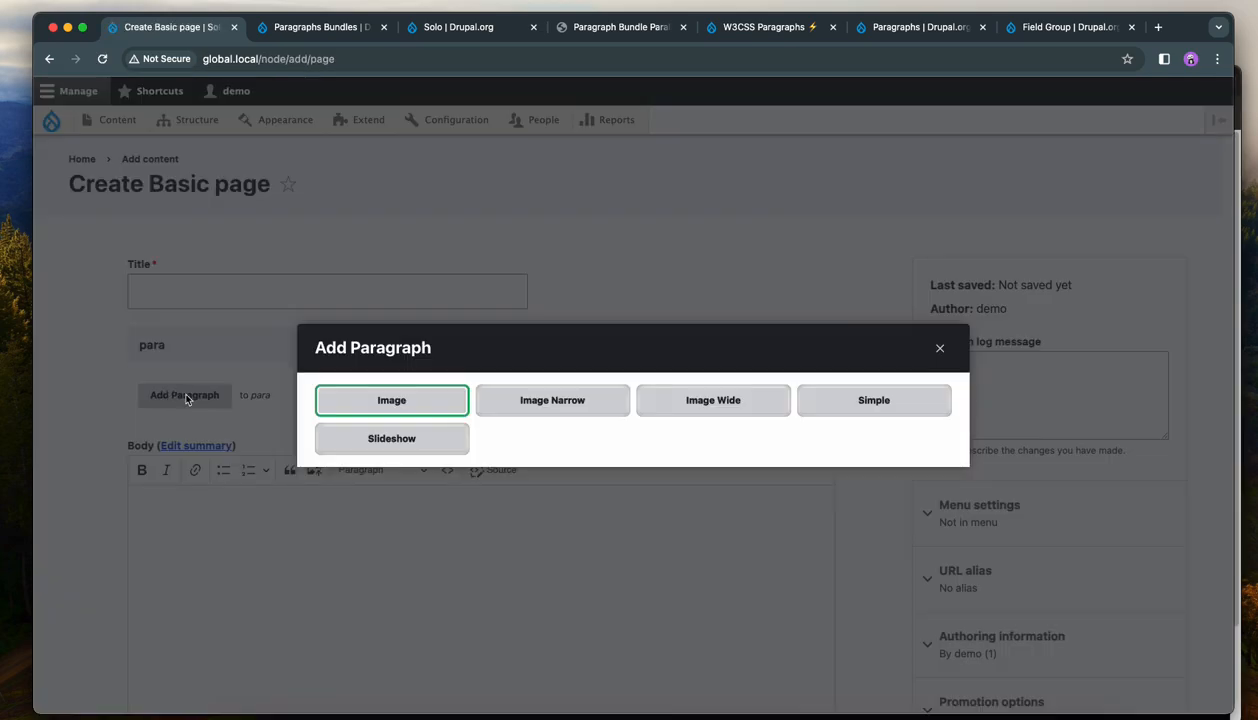
click(410, 440)
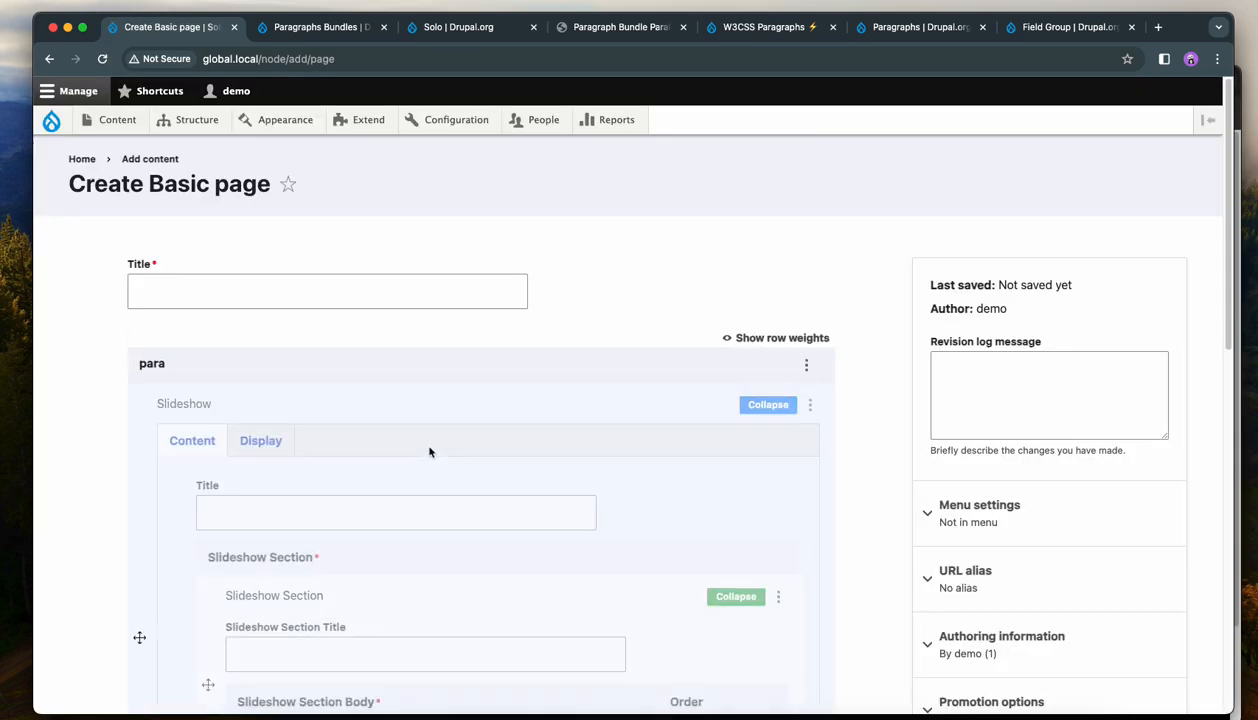
Enter 'Independent: The module does not depend' as the slideshow's title.
scroll(640, 456, down, 2)
scroll(837, 413, down, 2)
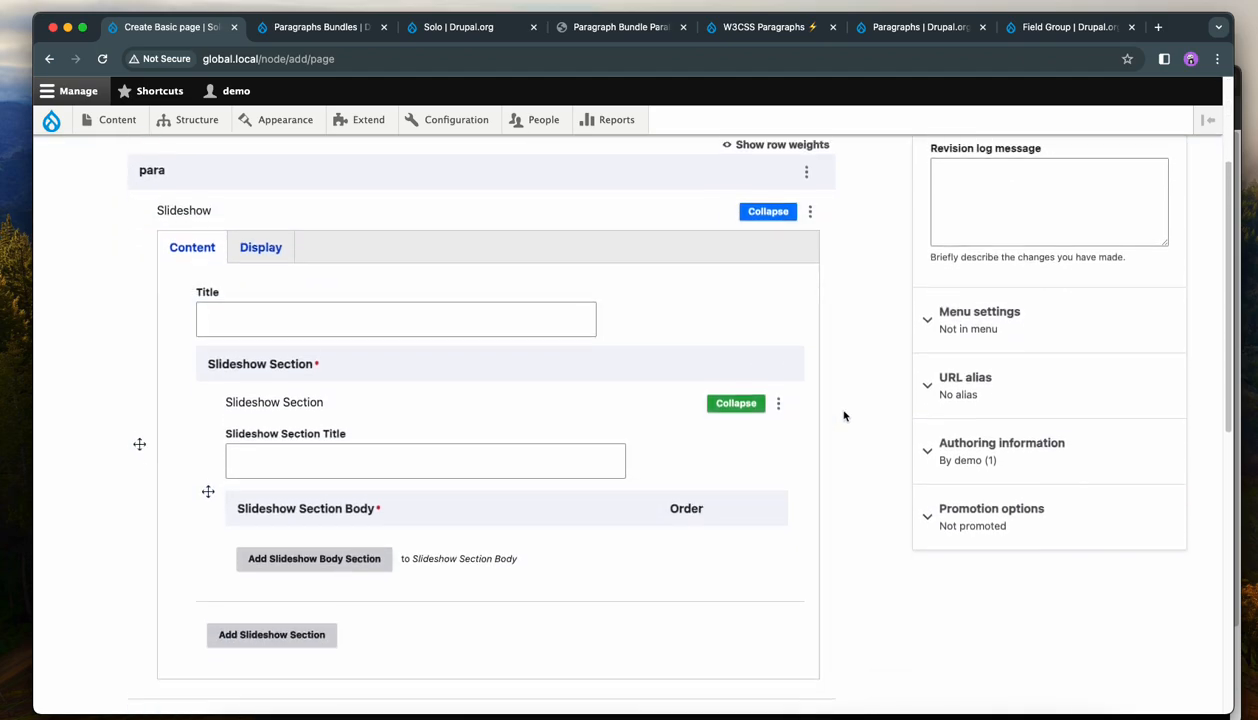
scroll(837, 413, up, 1)
click(289, 357)
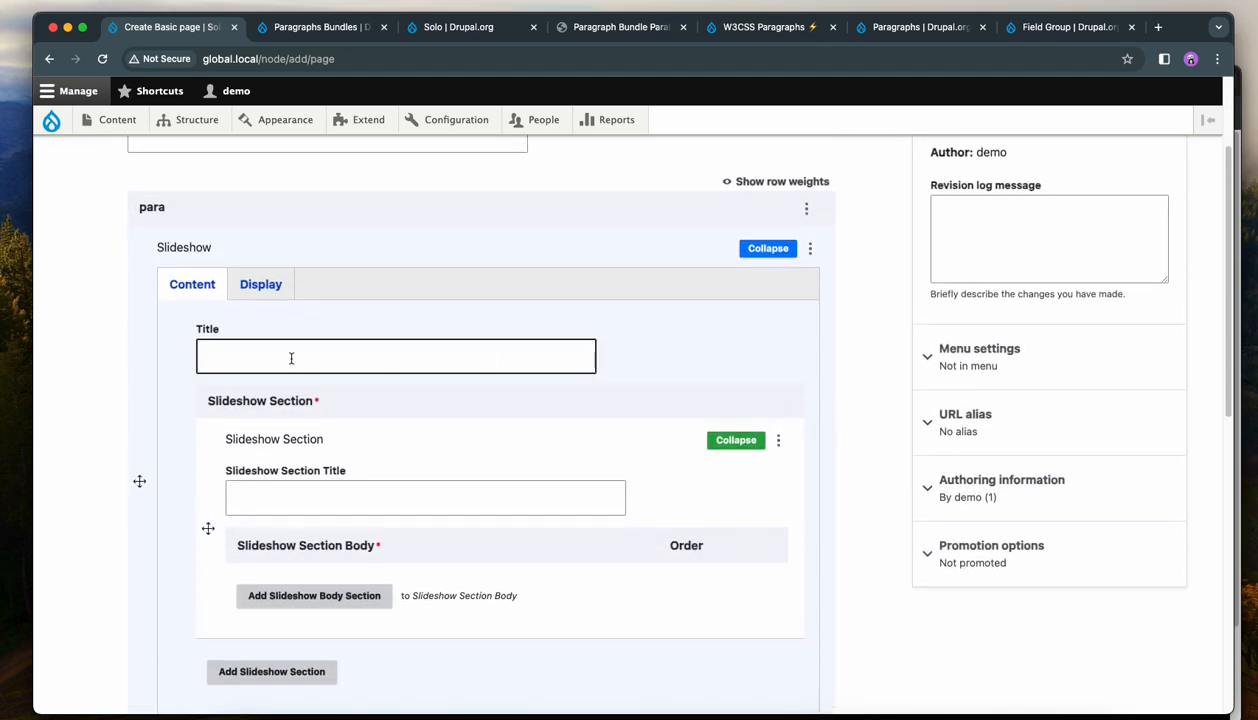
click(323, 400)
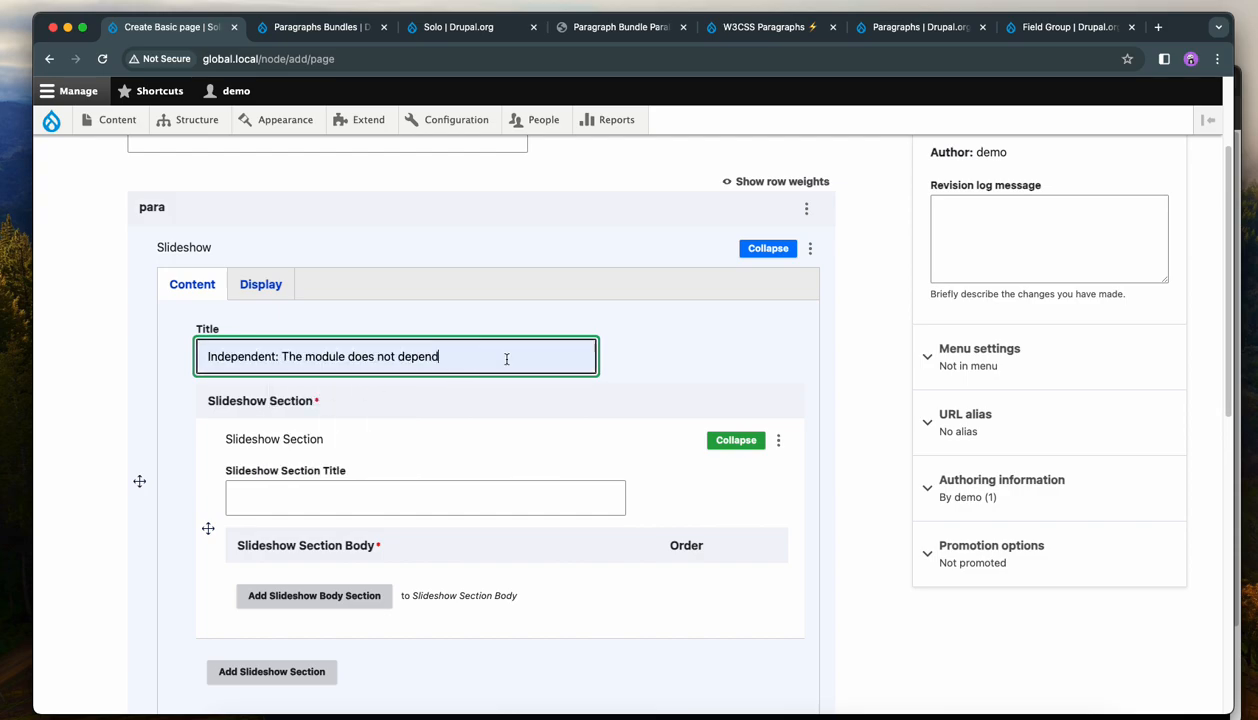
Open the slideshow's Display tab and examine its styling and slideshow options.
click(272, 290)
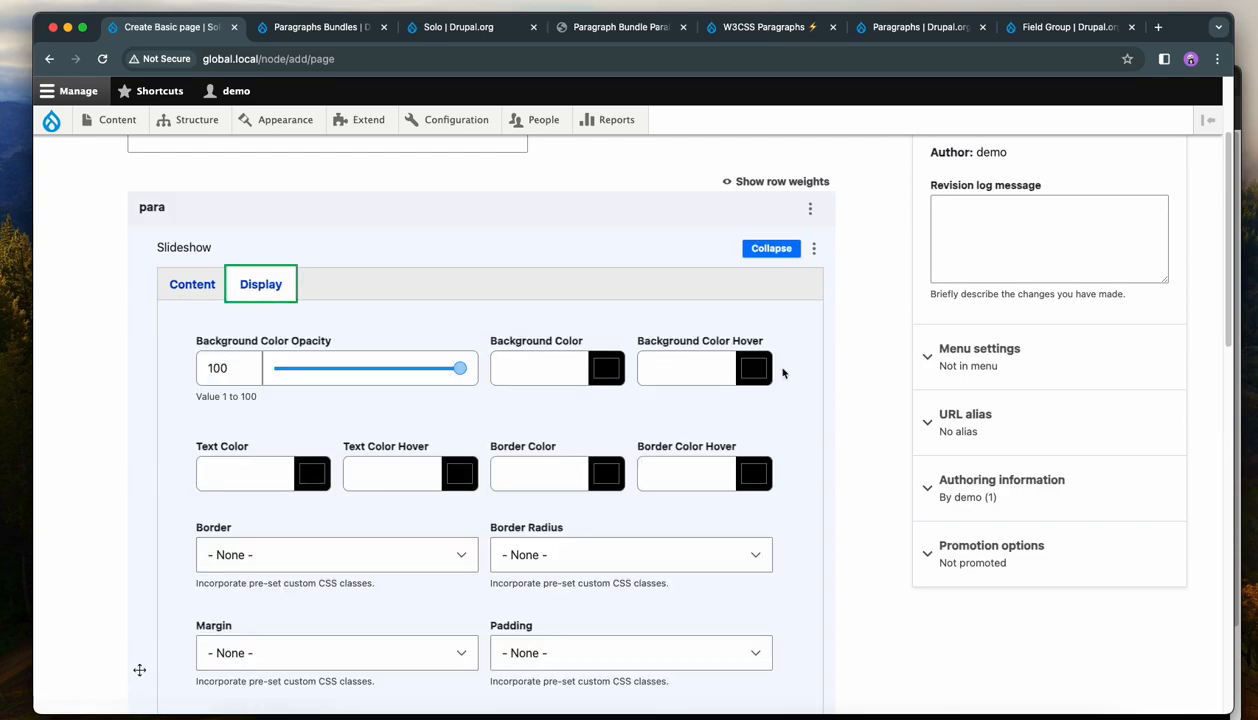
scroll(800, 374, down, 5)
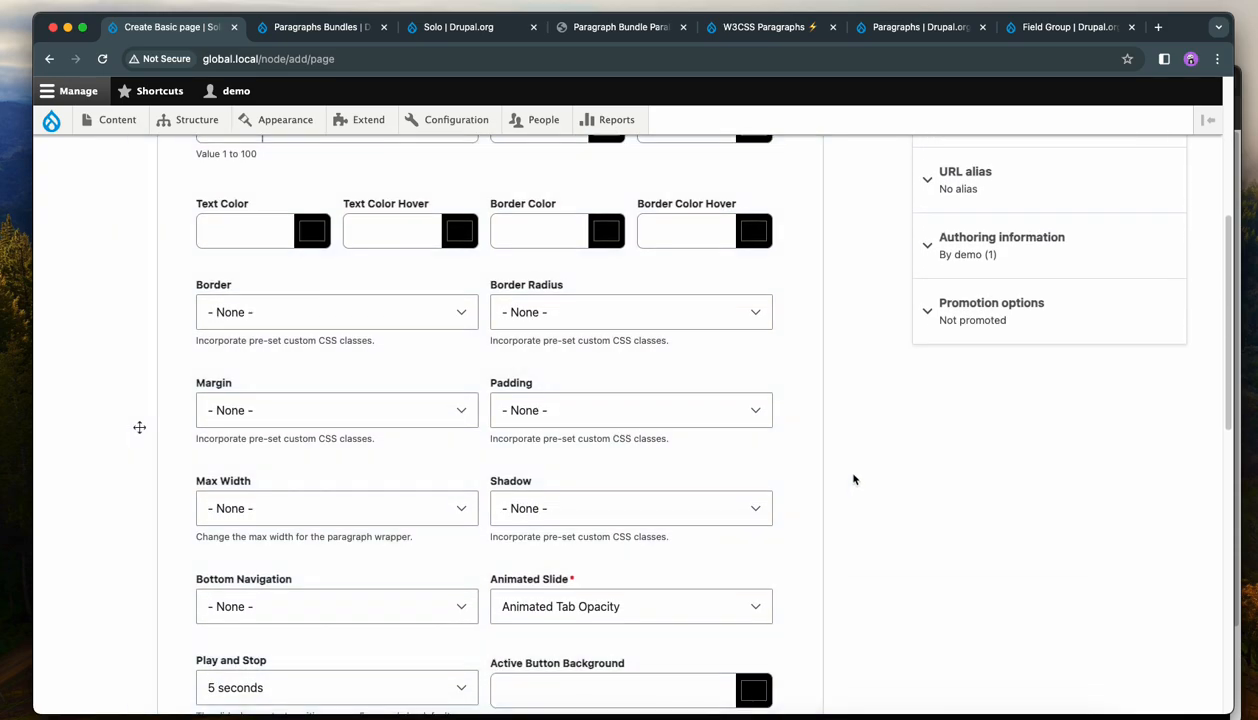
scroll(843, 474, down, 1)
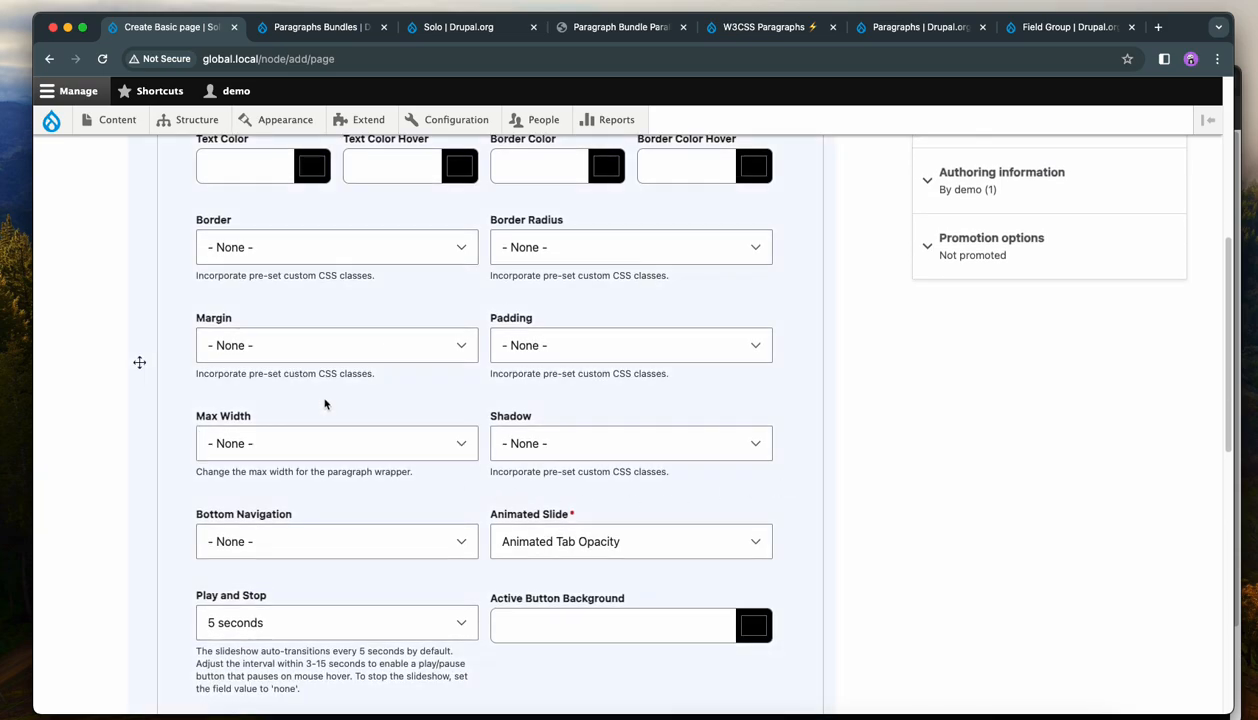
scroll(326, 422, down, 2)
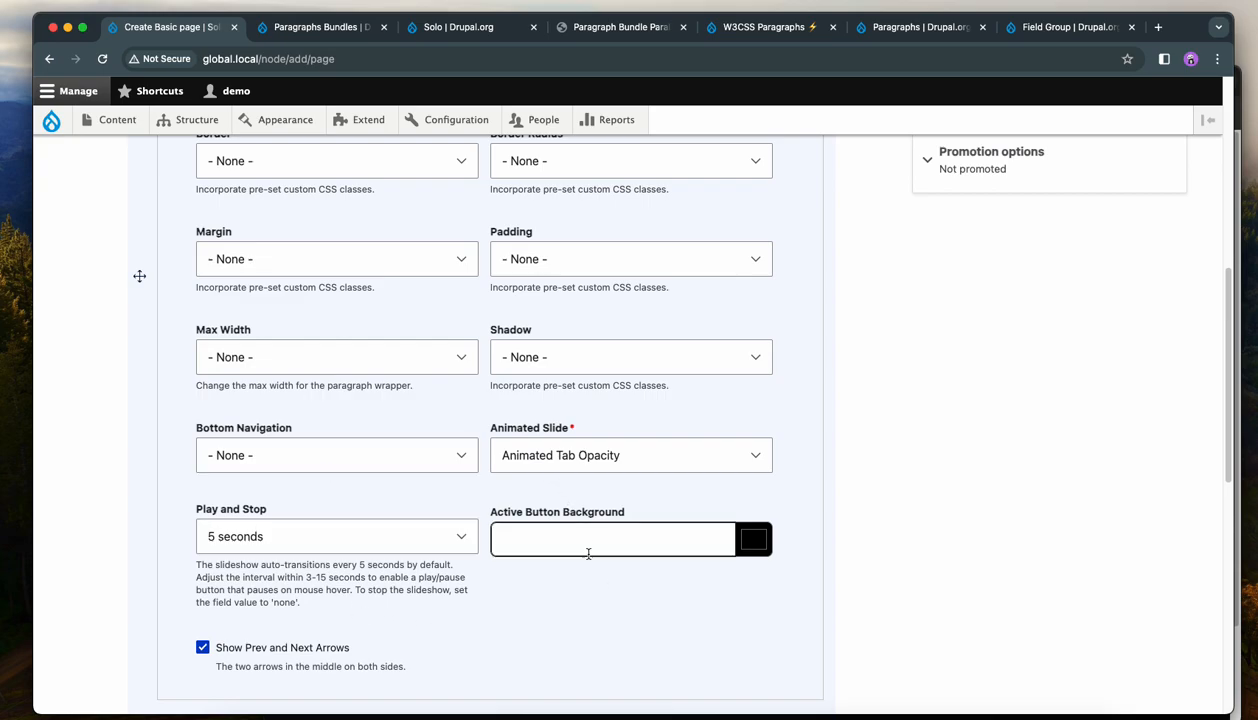
Set the slideshow's Animated Slide option to Animated Tab Left.
scroll(599, 585, up, 2)
scroll(600, 585, up, 2)
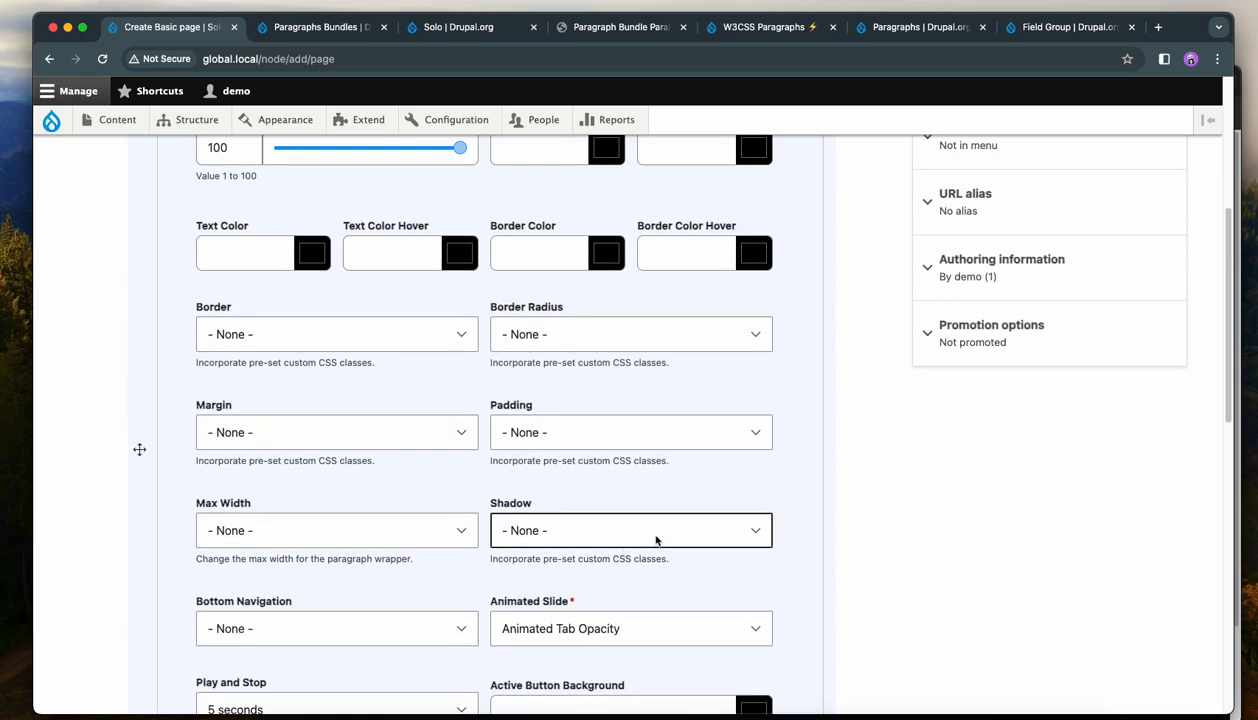
scroll(657, 542, up, 2)
scroll(660, 430, up, 2)
scroll(720, 470, down, 4)
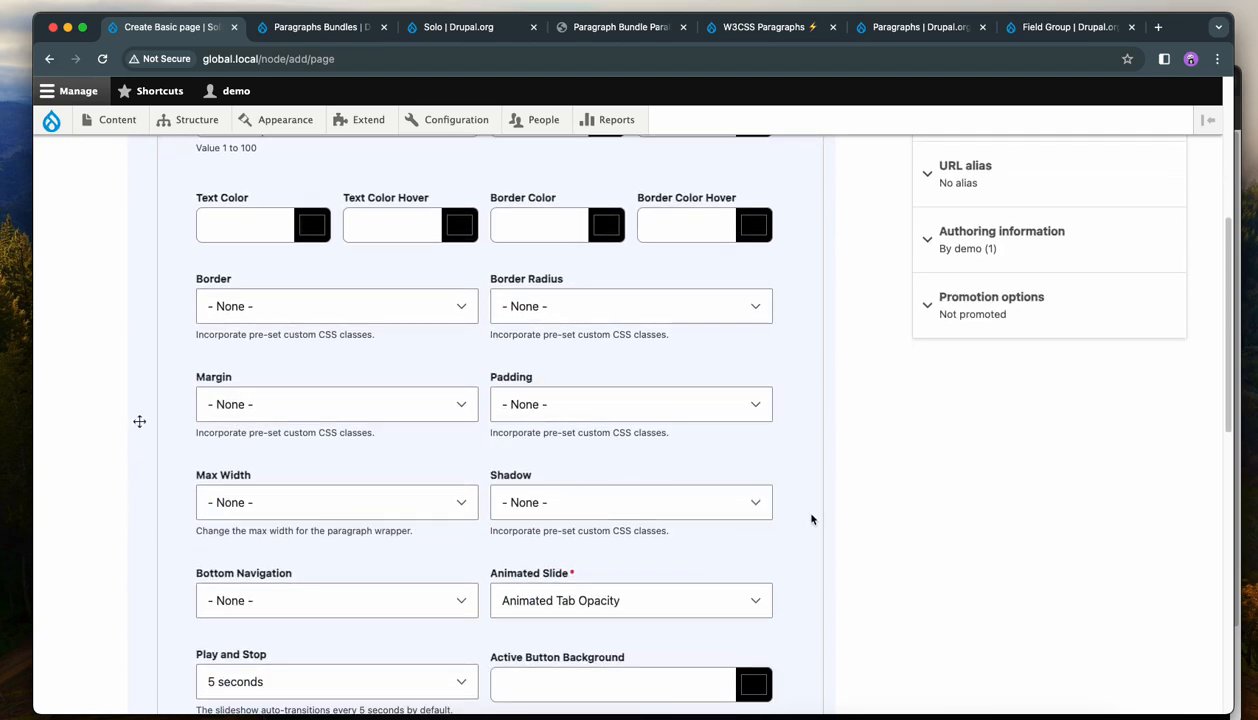
scroll(817, 509, down, 1)
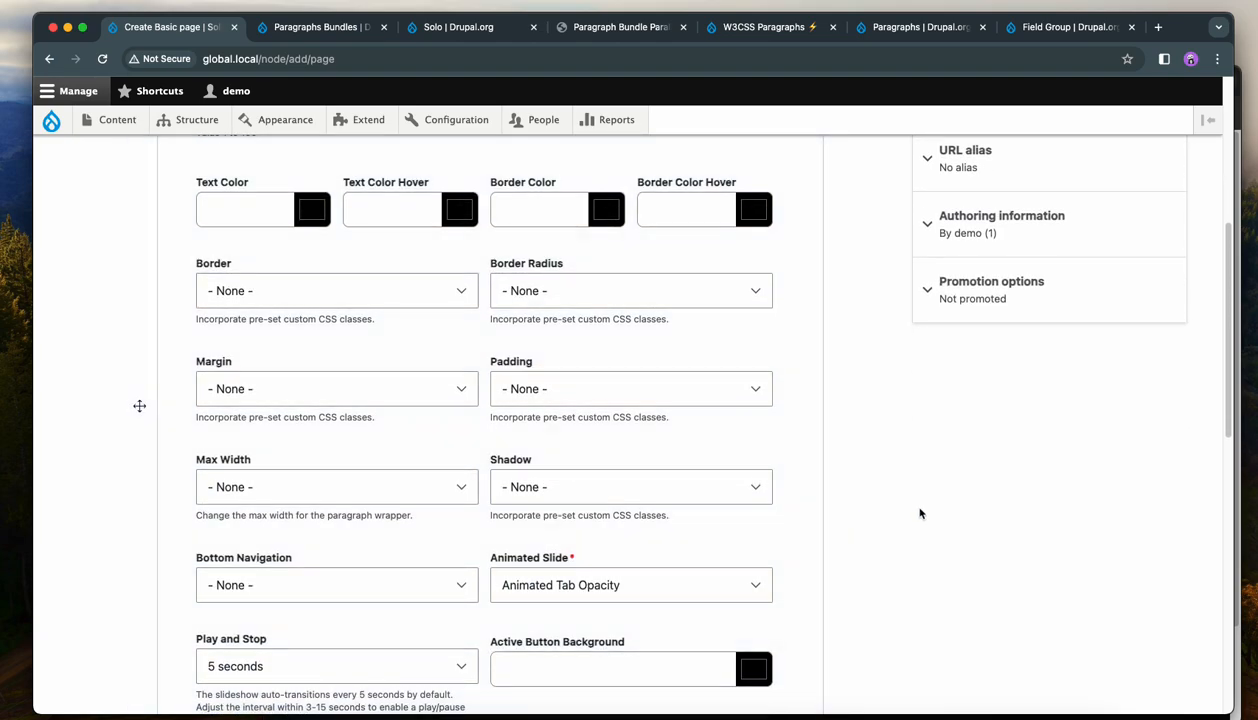
scroll(921, 512, down, 2)
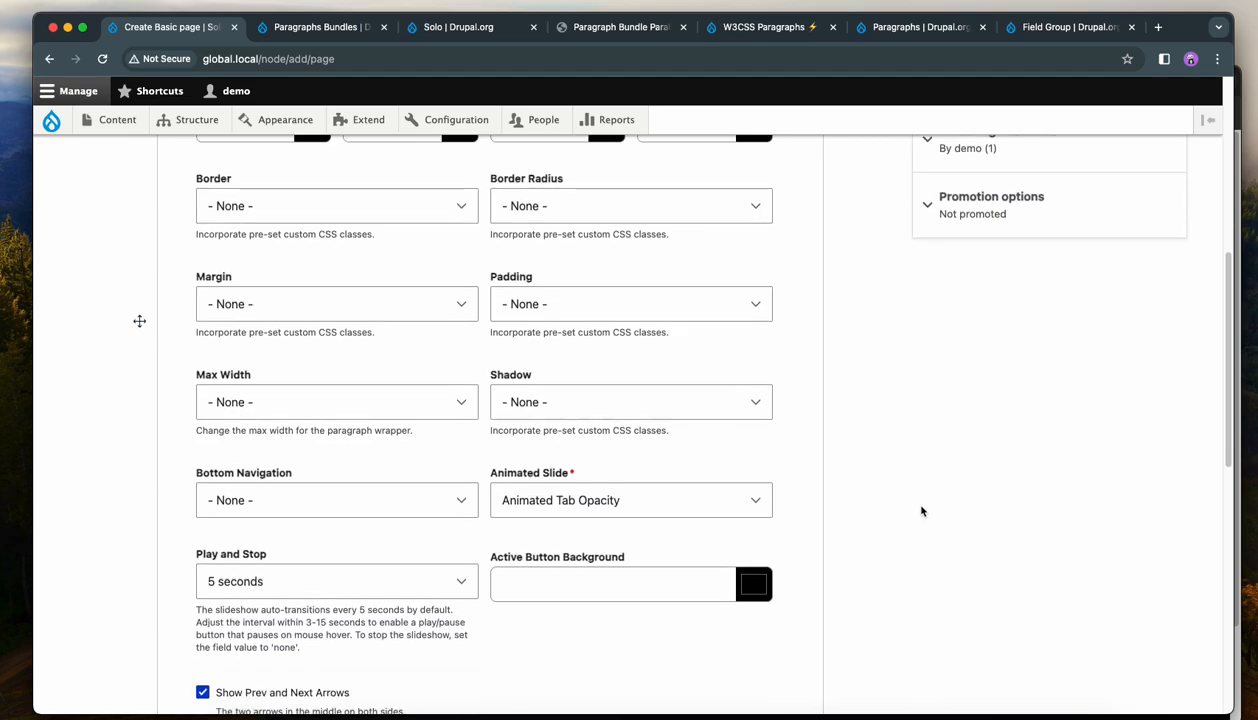
scroll(921, 511, down, 1)
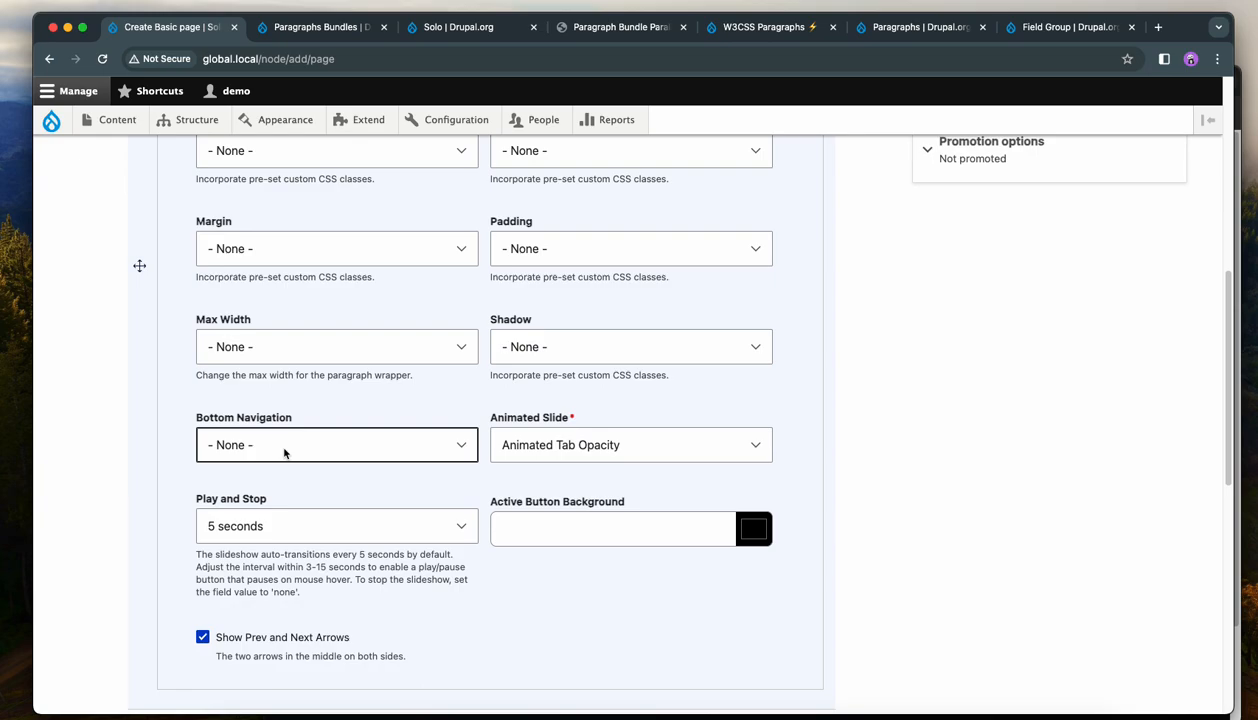
click(593, 455)
click(595, 408)
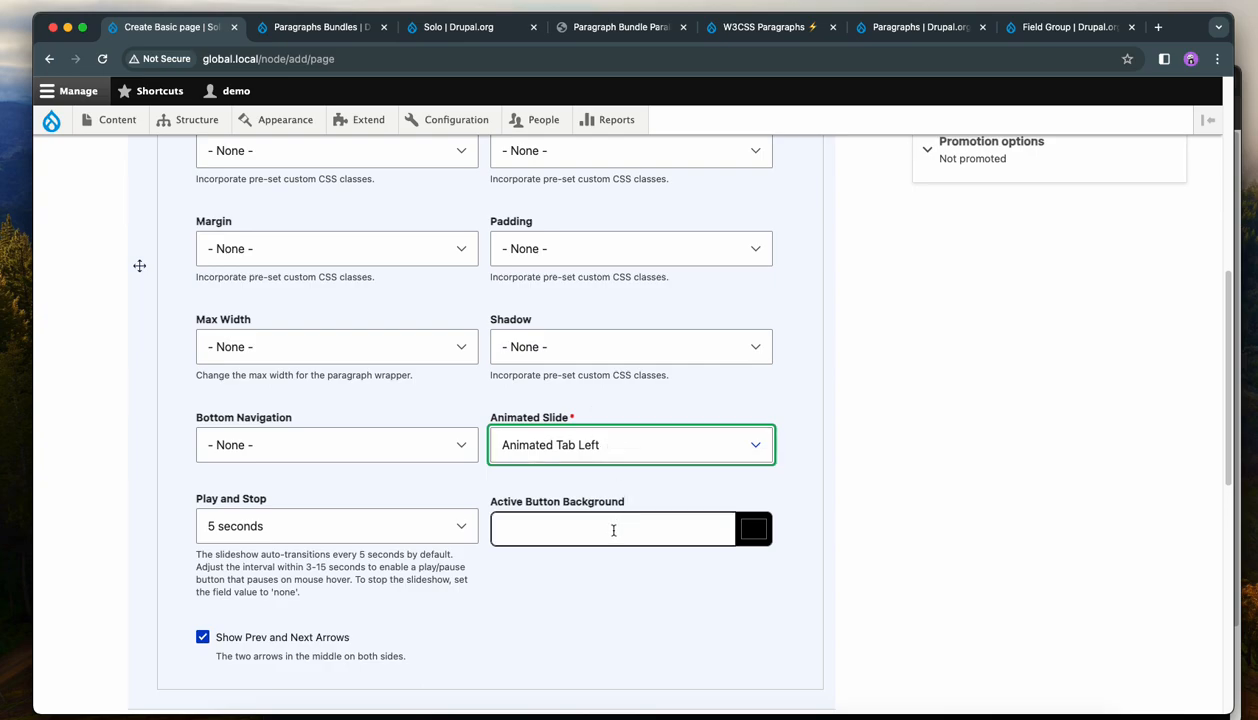
Set Play and Stop to 3 seconds and show the bottom navigation as numbers.
click(318, 540)
click(299, 621)
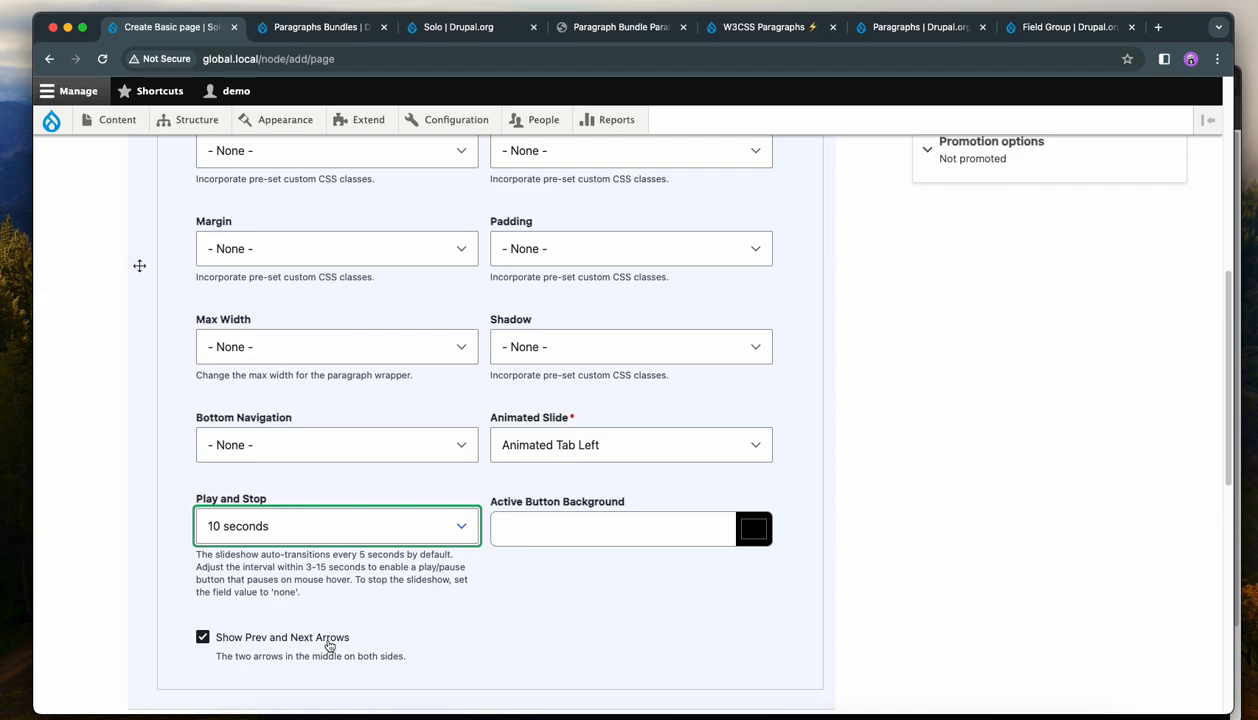
click(352, 525)
click(285, 412)
click(357, 526)
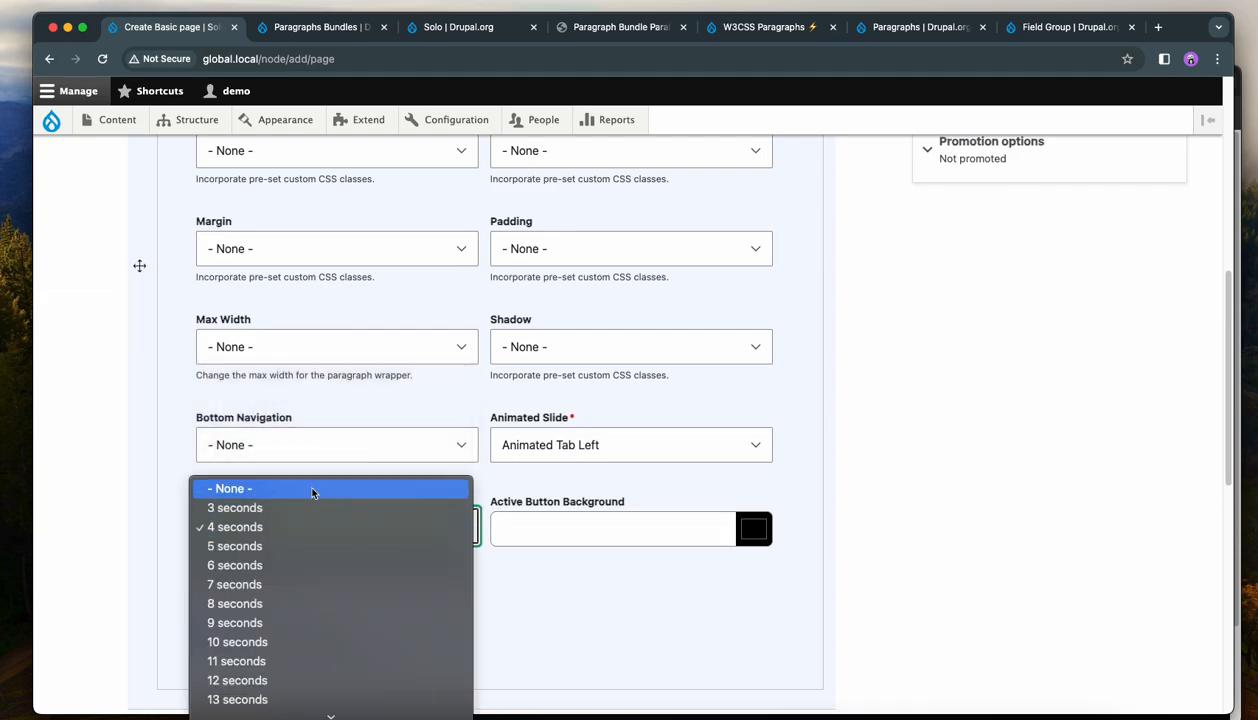
click(309, 508)
click(285, 450)
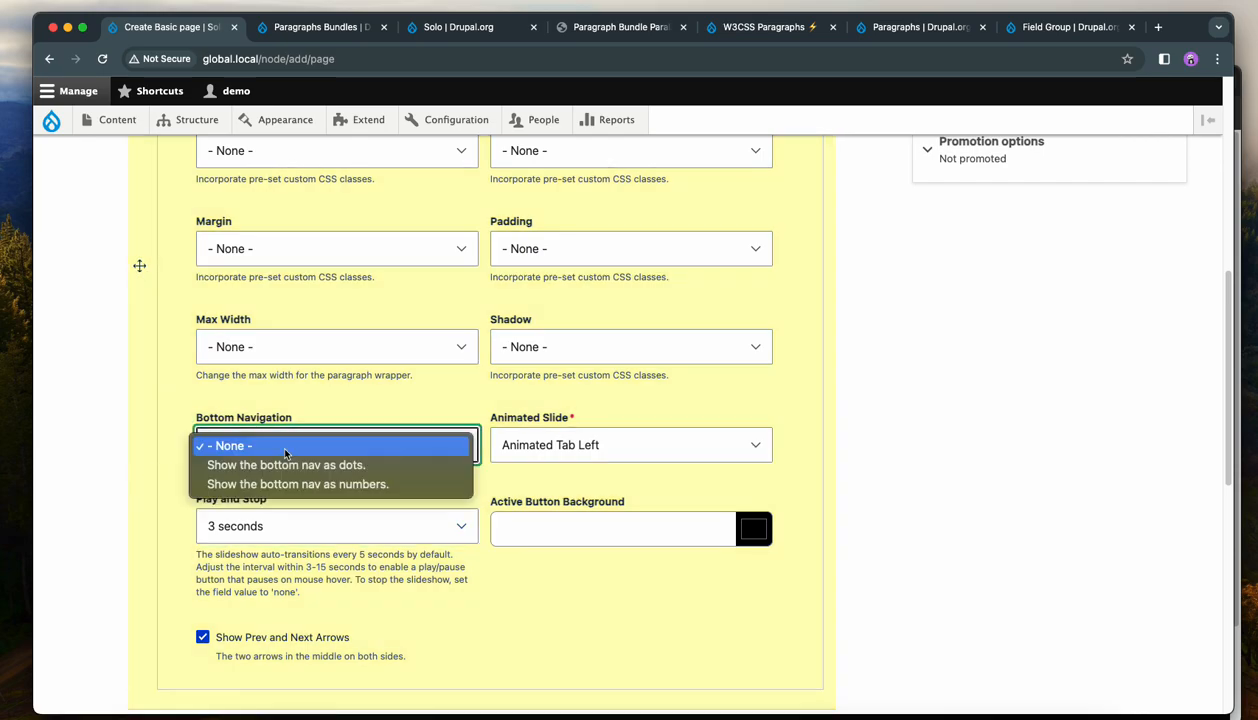
click(300, 484)
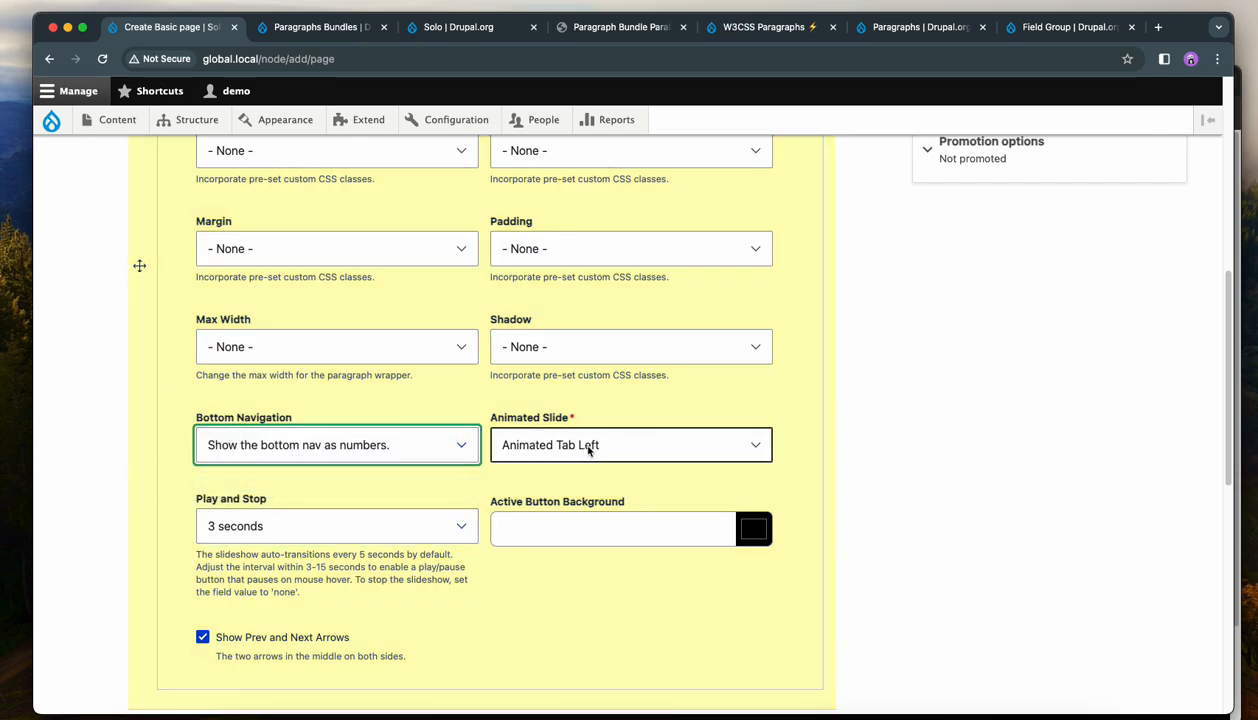
Pick a light cyan colour for the Active Button Background.
click(758, 528)
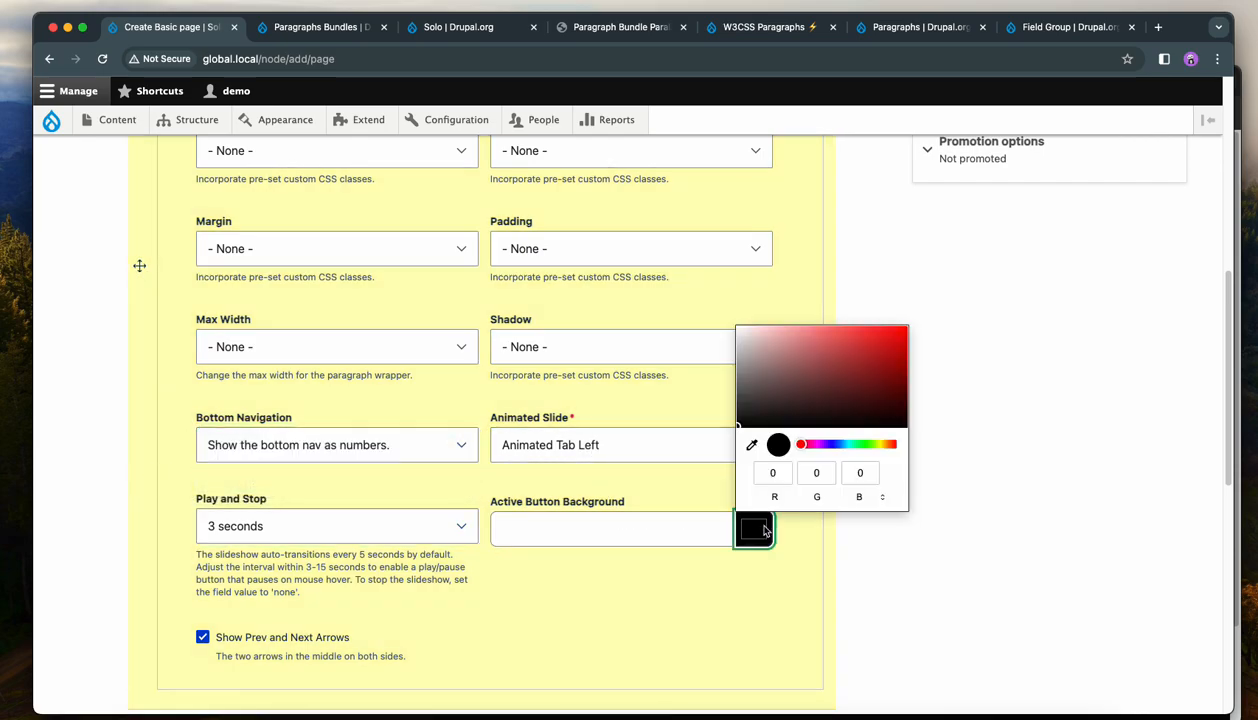
click(848, 444)
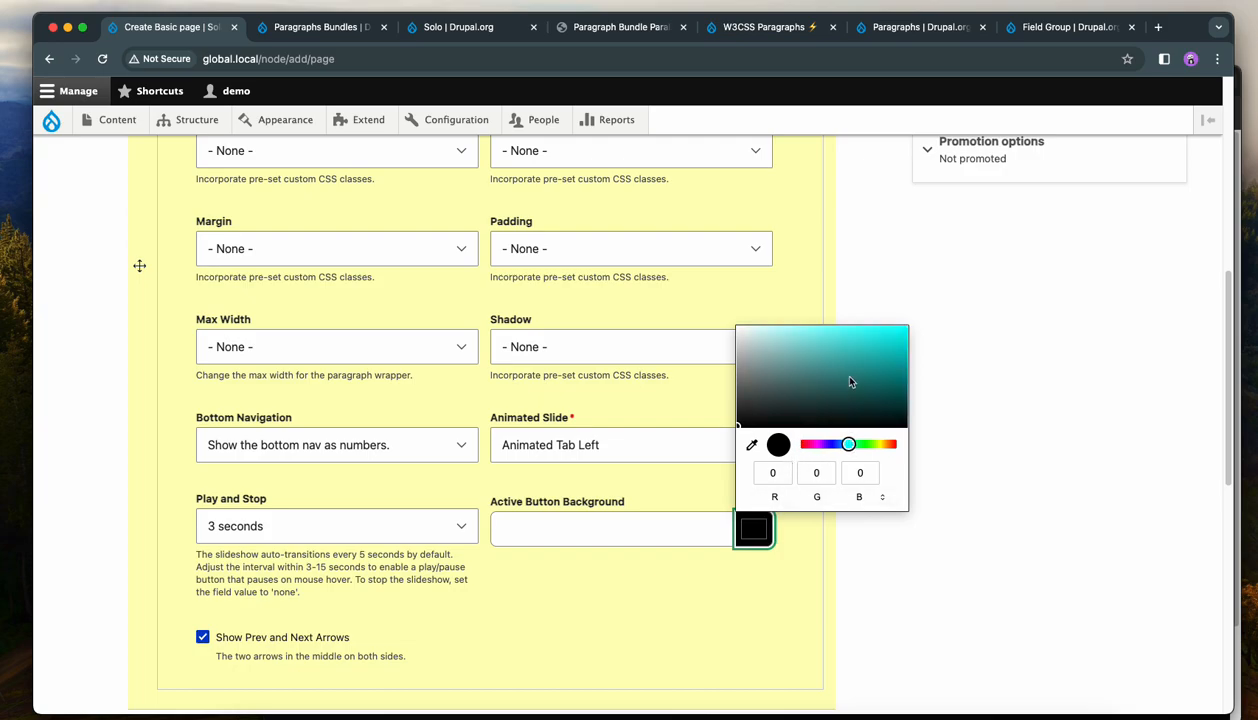
click(795, 335)
click(985, 377)
Return to the slideshow's Content tab and add an Image Wide item to the Slideshow Section Body.
scroll(927, 390, up, 5)
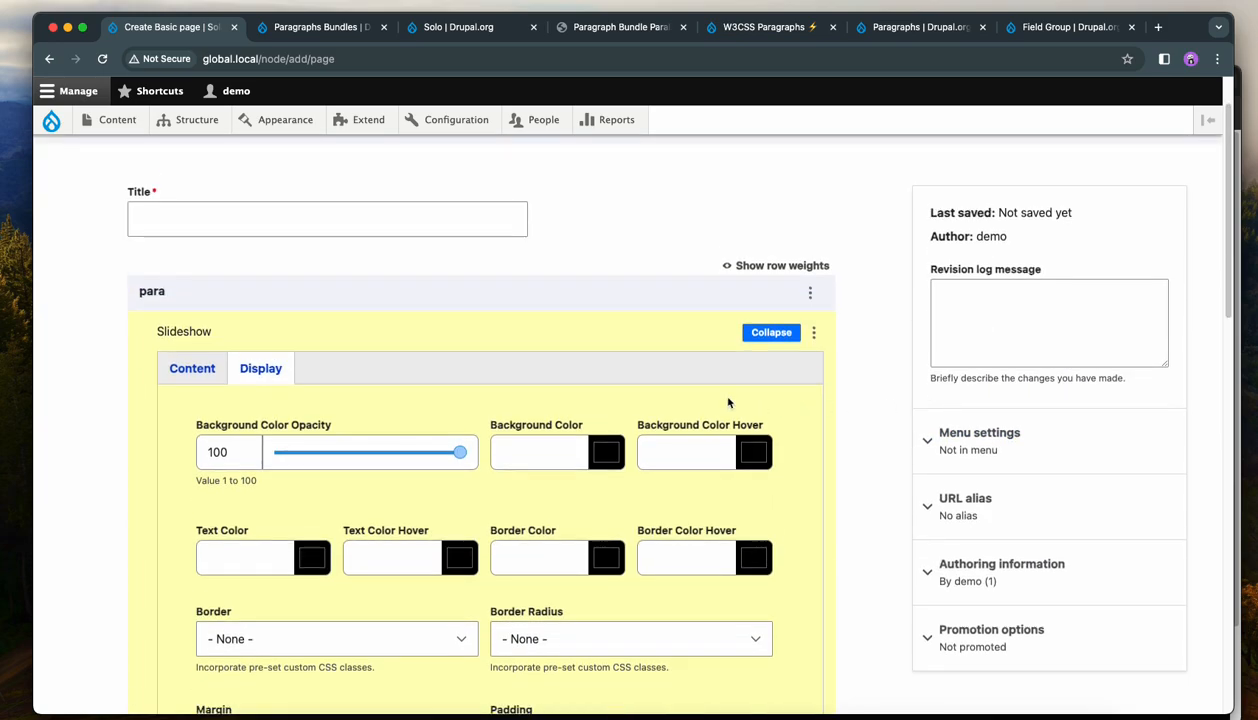
click(192, 368)
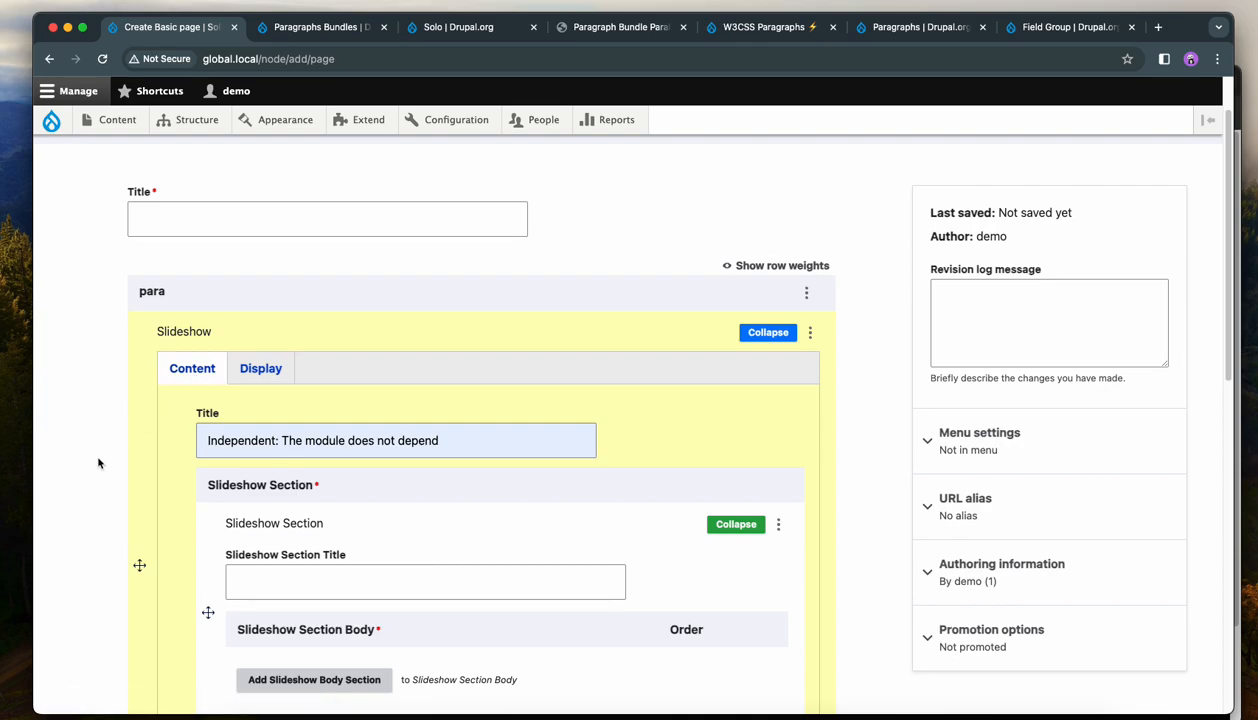
scroll(104, 458, down, 2)
click(306, 572)
click(311, 566)
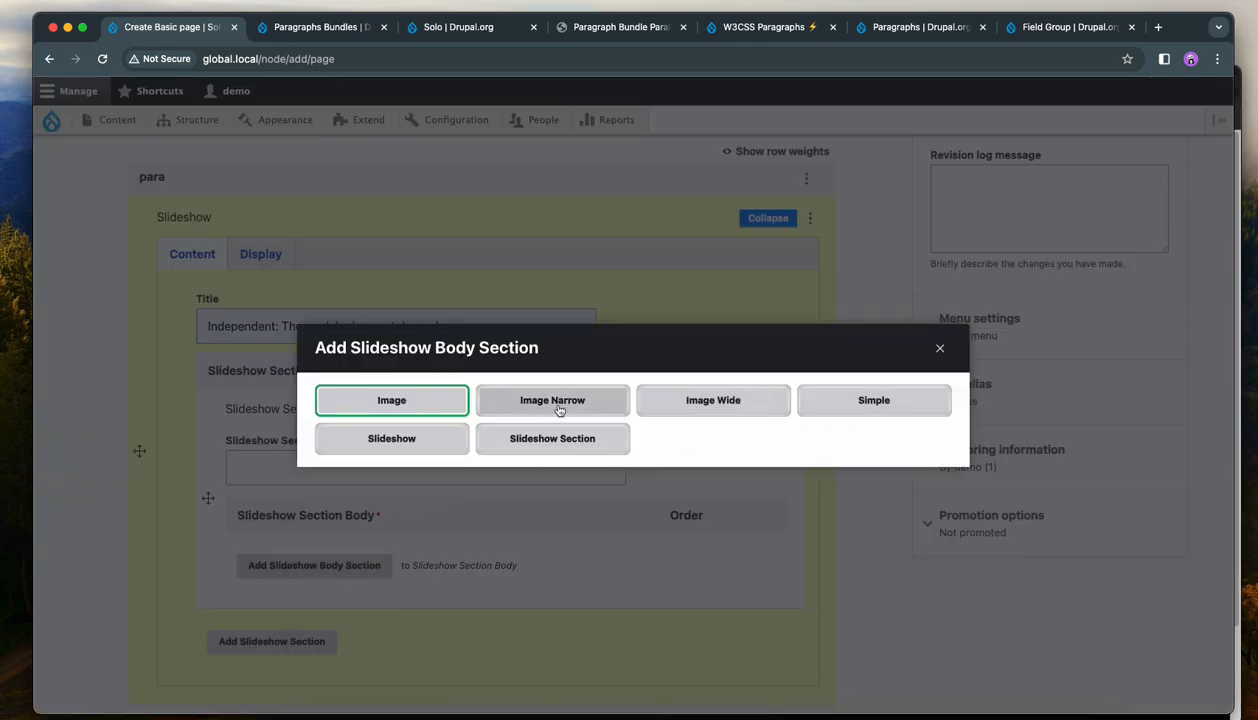
click(690, 405)
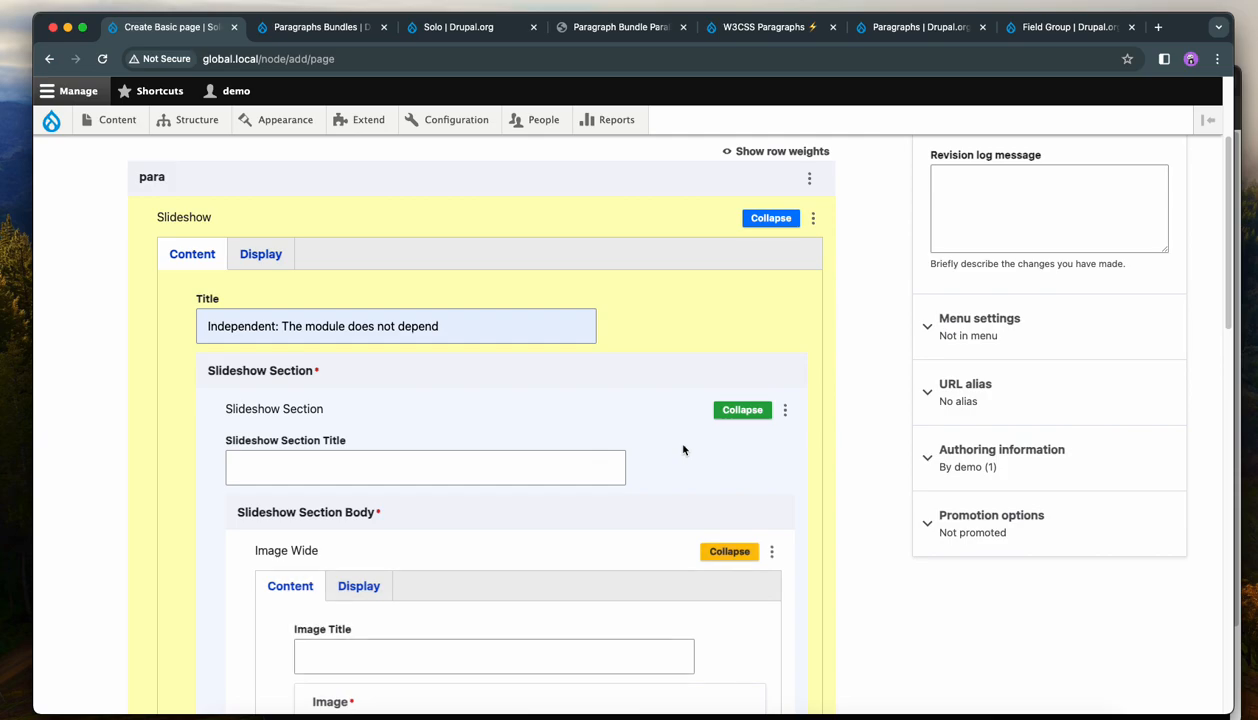
Upload solo-demo-images-10.jpg as the Image Wide's image and save the new media item.
scroll(690, 436, down, 1)
scroll(647, 437, up, 1)
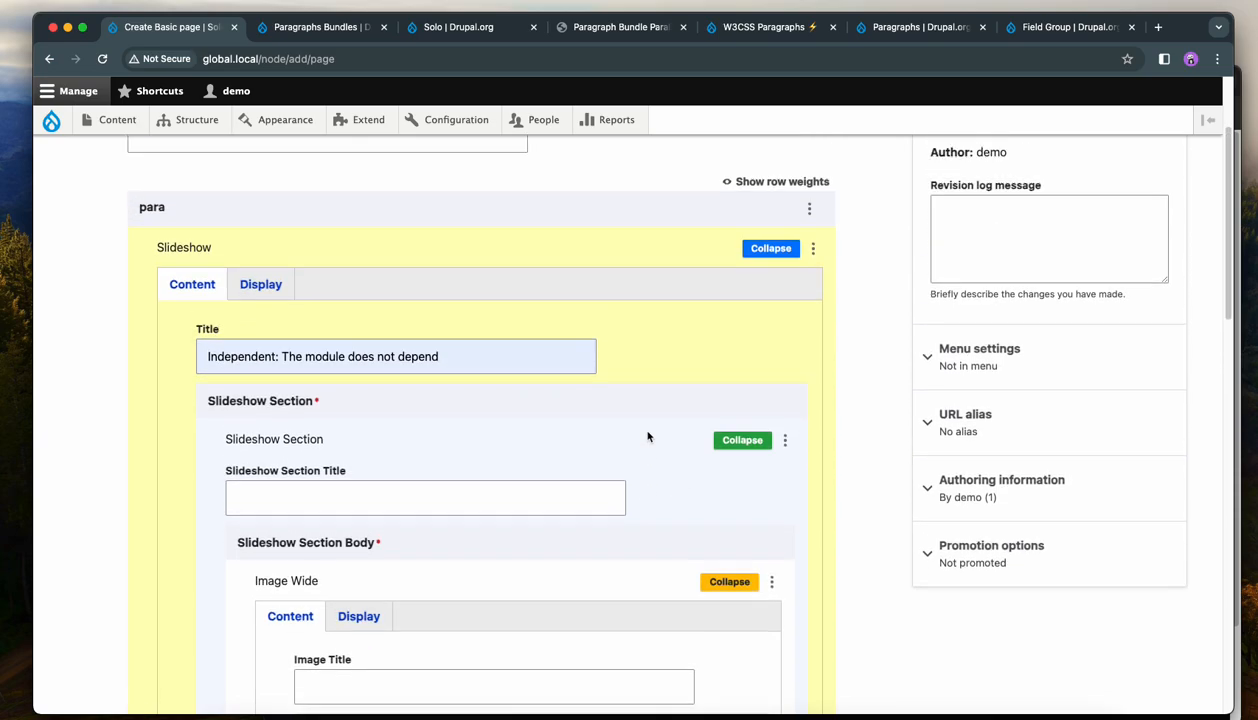
scroll(647, 437, up, 4)
scroll(775, 420, down, 8)
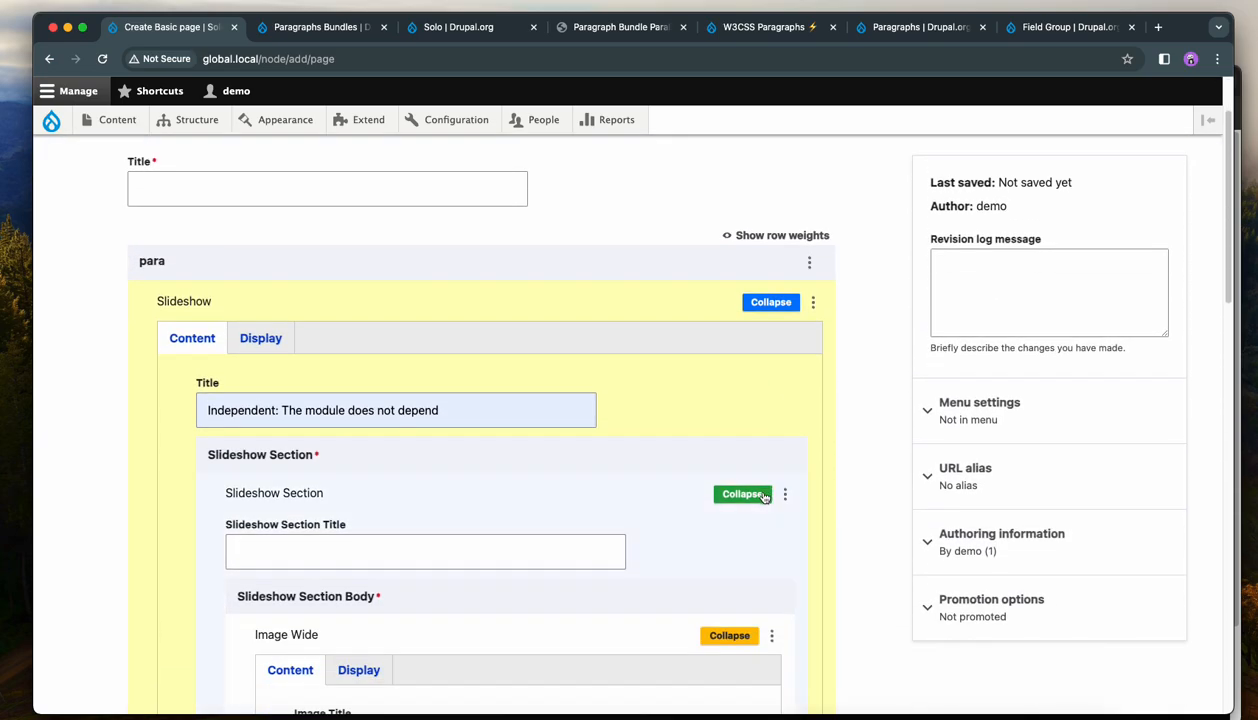
scroll(732, 441, up, 3)
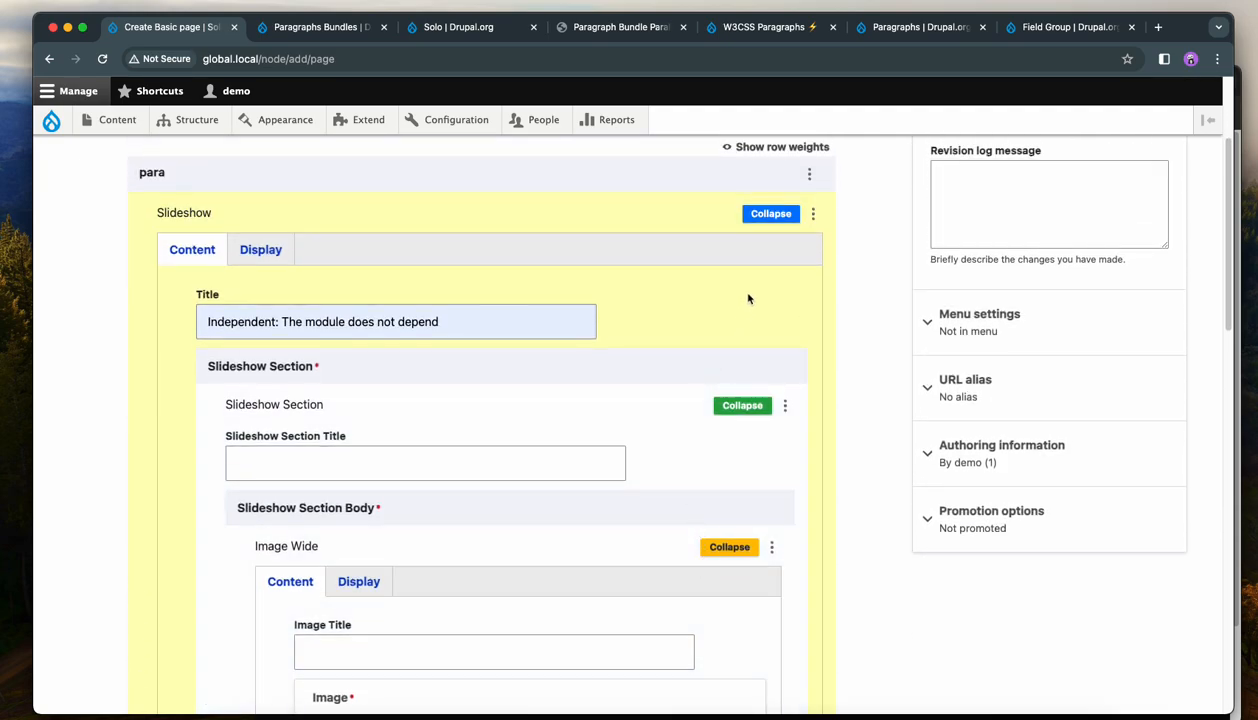
scroll(744, 458, down, 2)
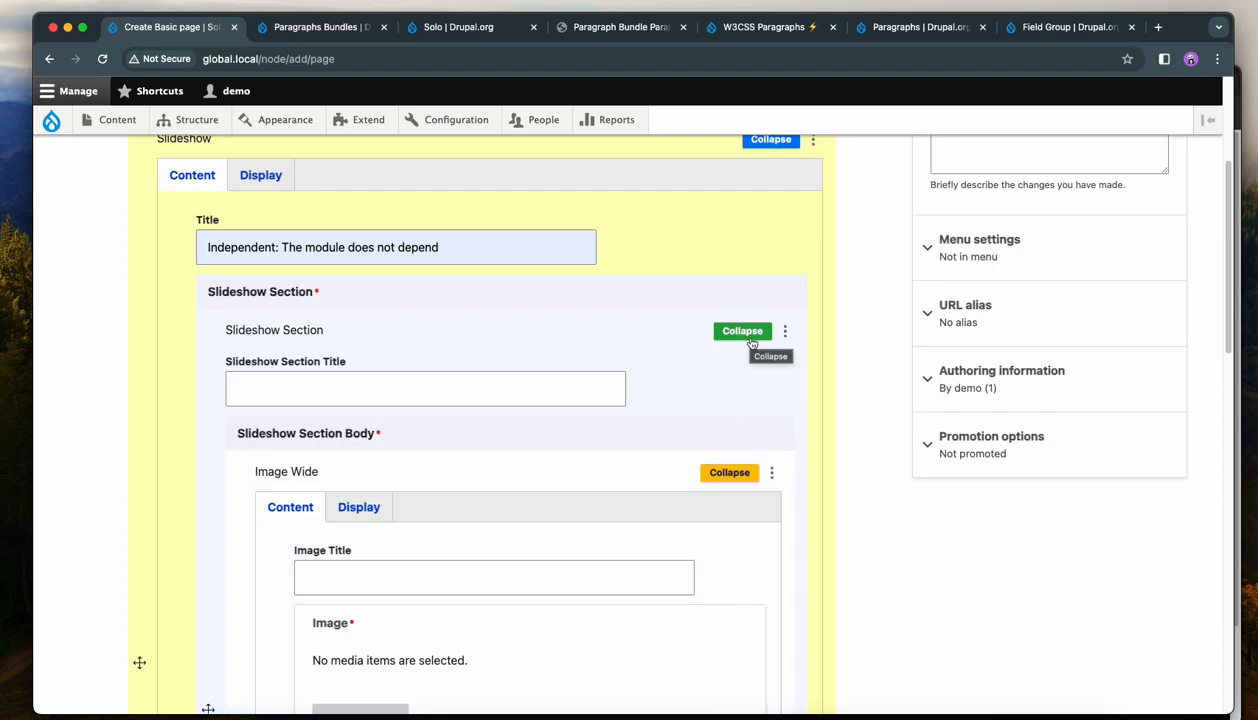
scroll(720, 480, down, 3)
click(329, 622)
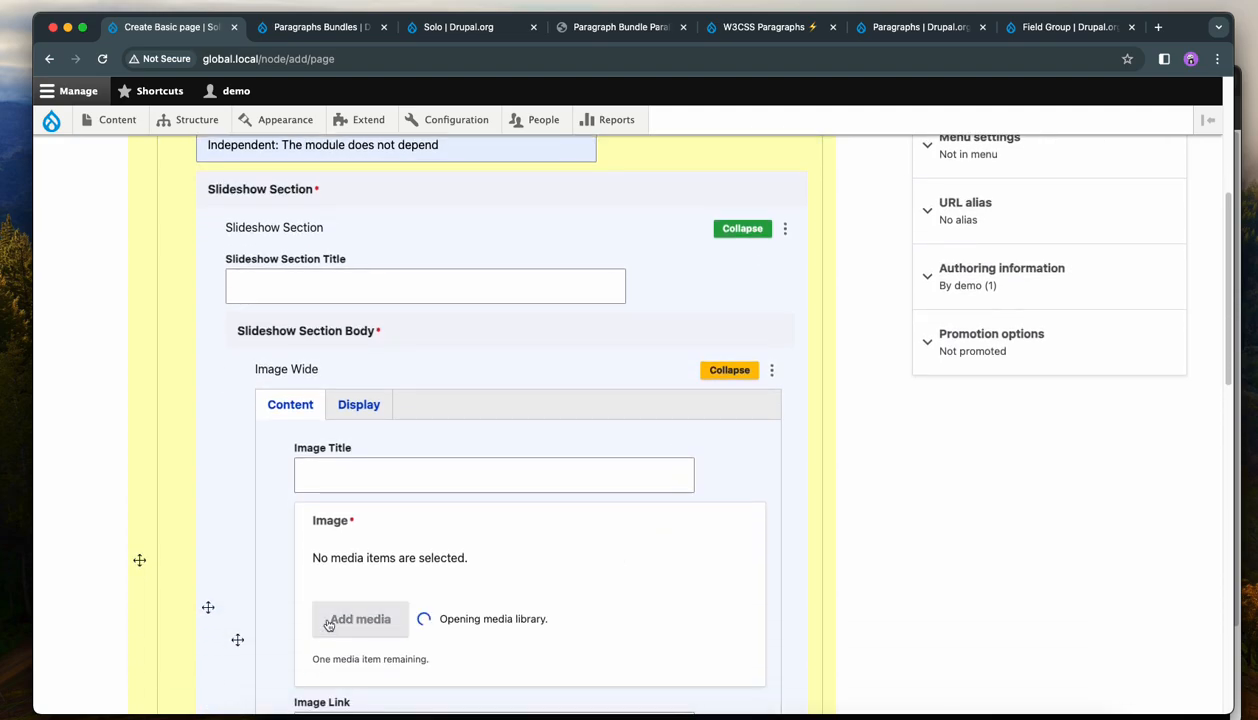
click(268, 281)
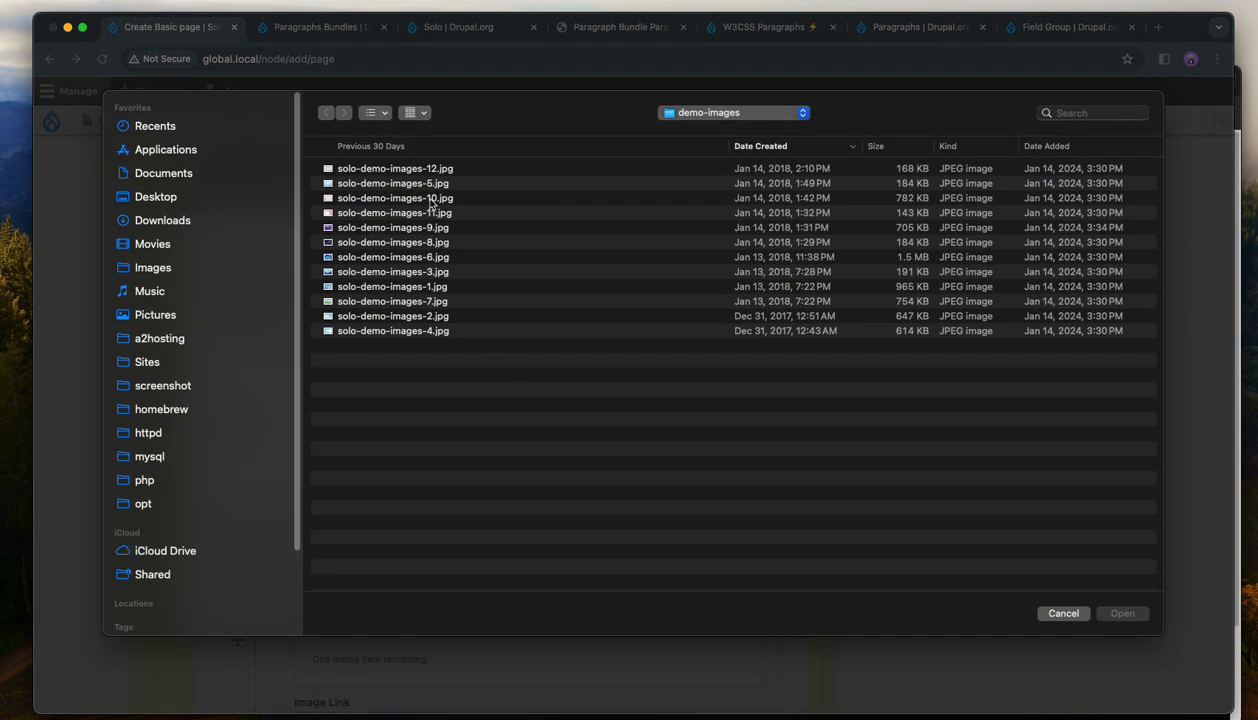
double_click(431, 199)
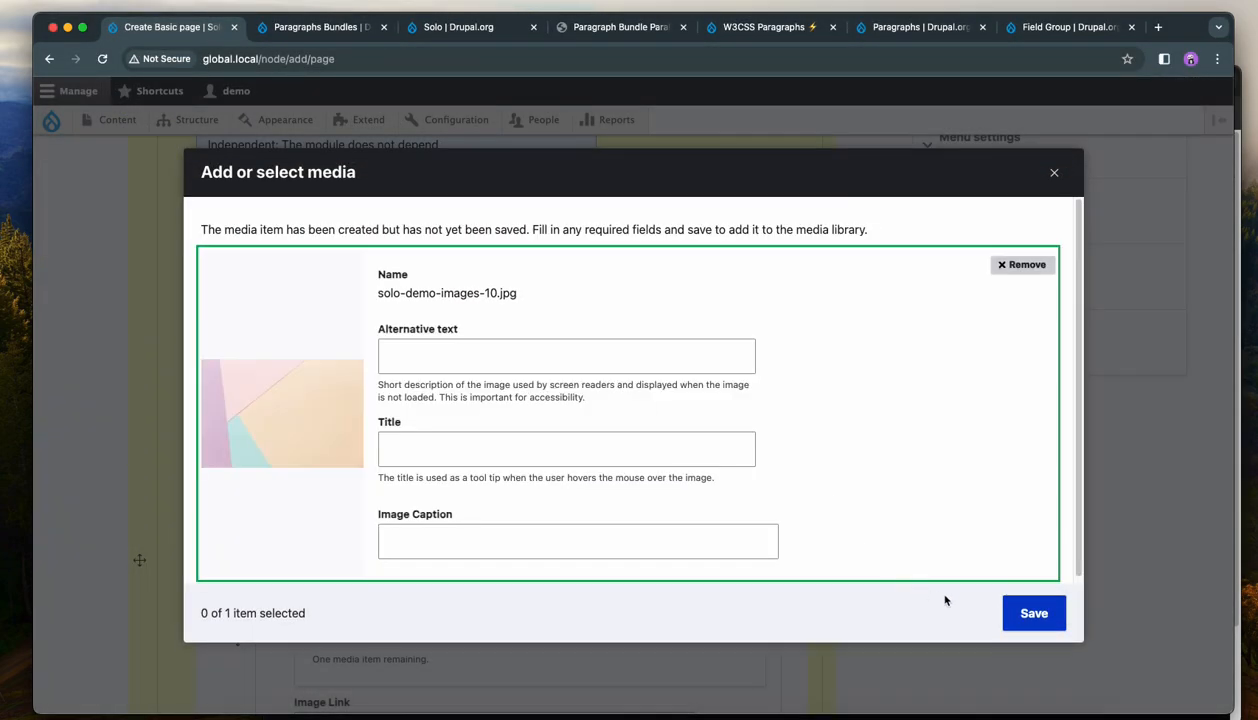
click(1036, 614)
click(1005, 613)
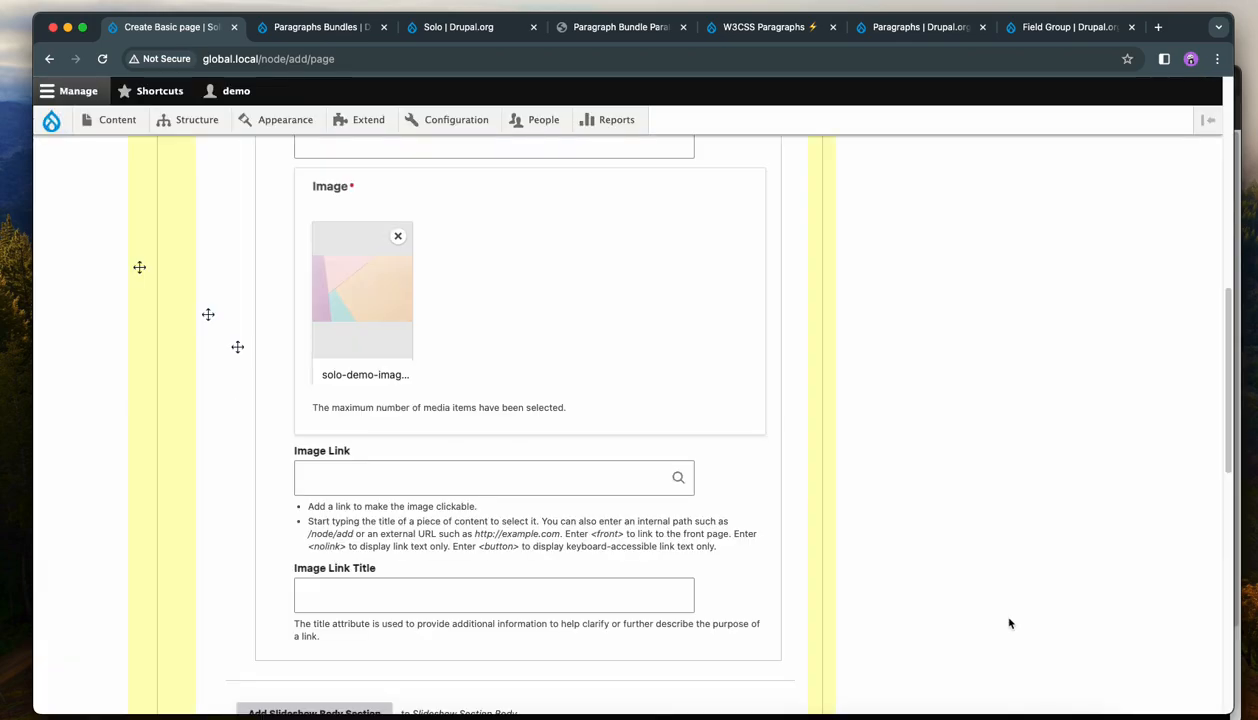
Collapse the section editor and try to save the page.
scroll(781, 489, up, 5)
click(730, 540)
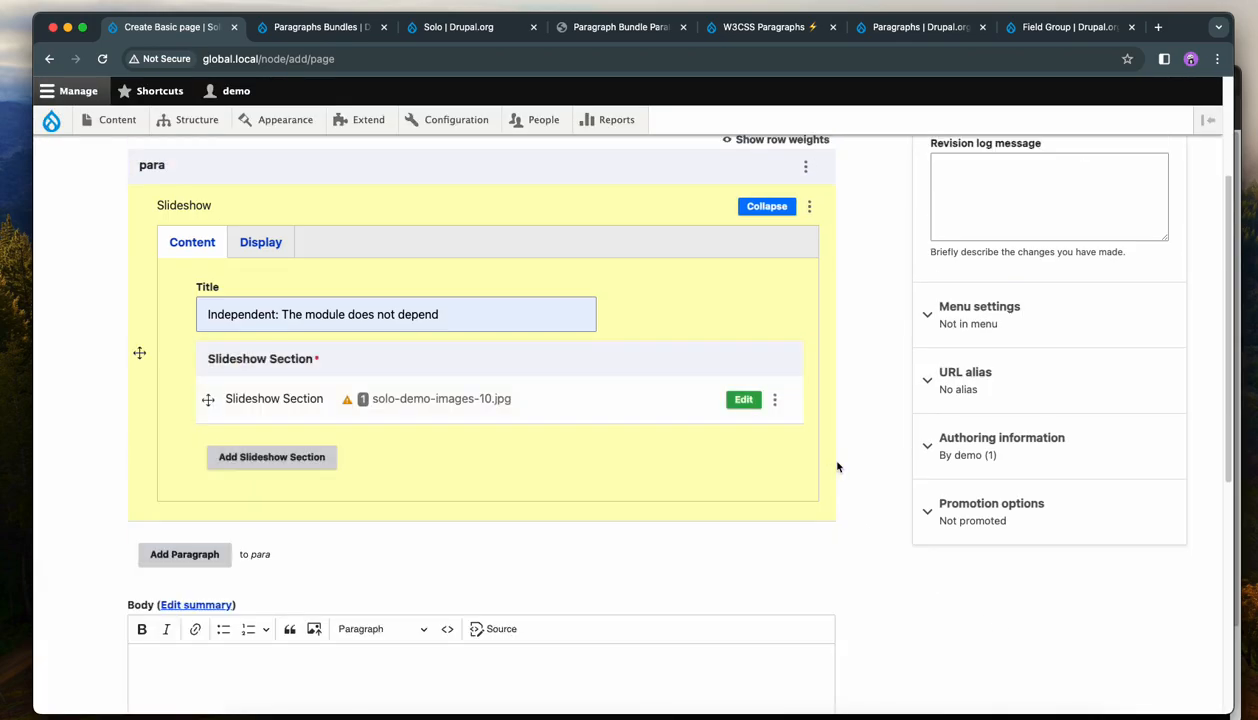
scroll(843, 470, down, 5)
click(174, 612)
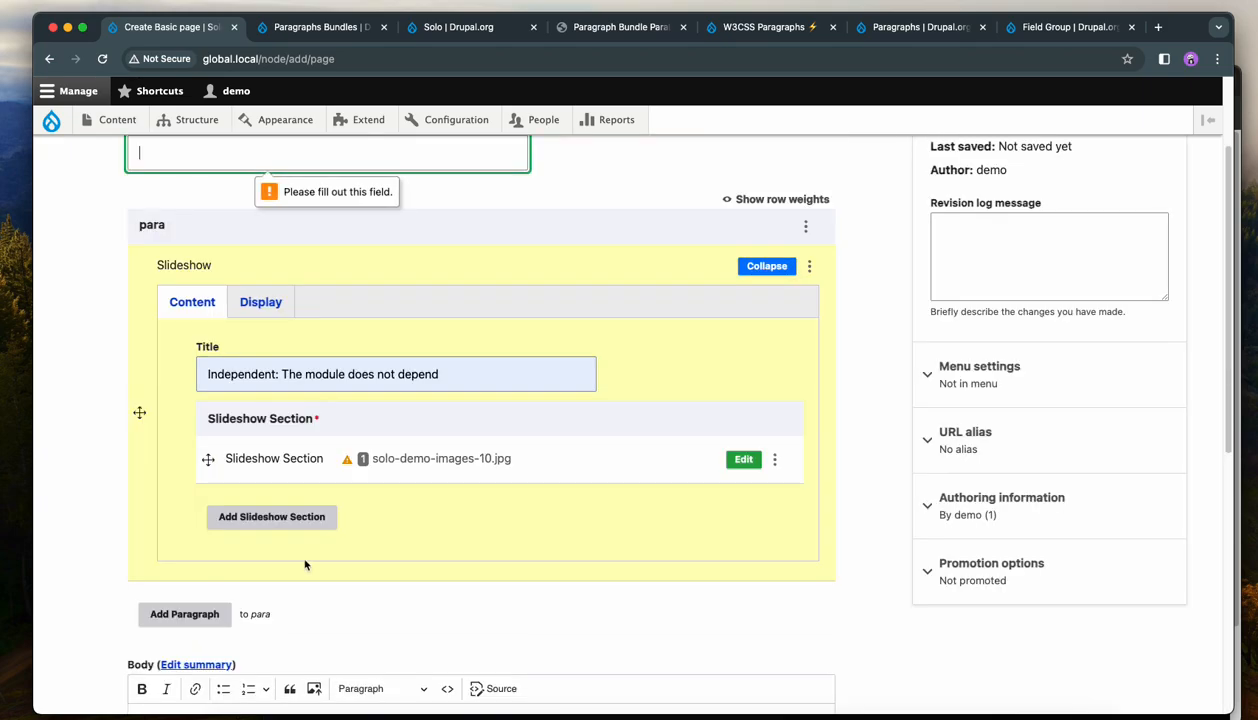
Enter 'This module provides a powerful and flexible' as the page title and save the page.
click(256, 298)
click(345, 329)
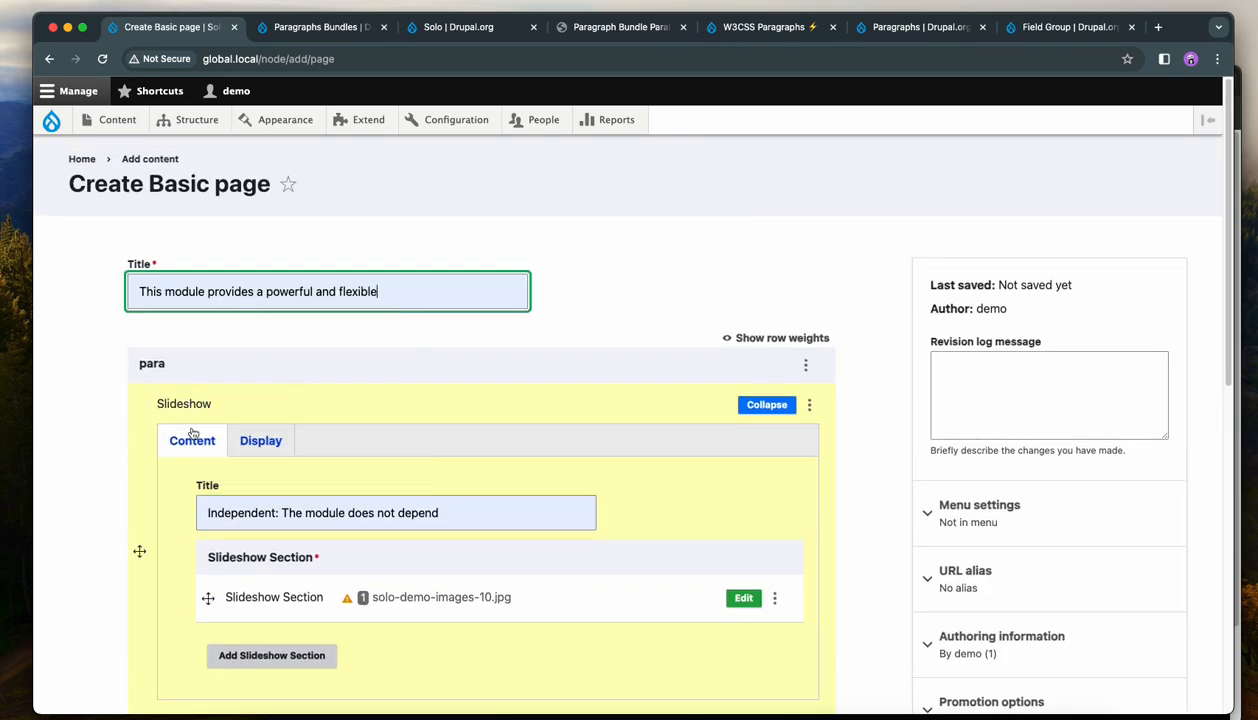
scroll(194, 424, down, 10)
click(167, 592)
Open the saved page for editing and expand the Slideshow paragraph.
scroll(988, 480, down, 5)
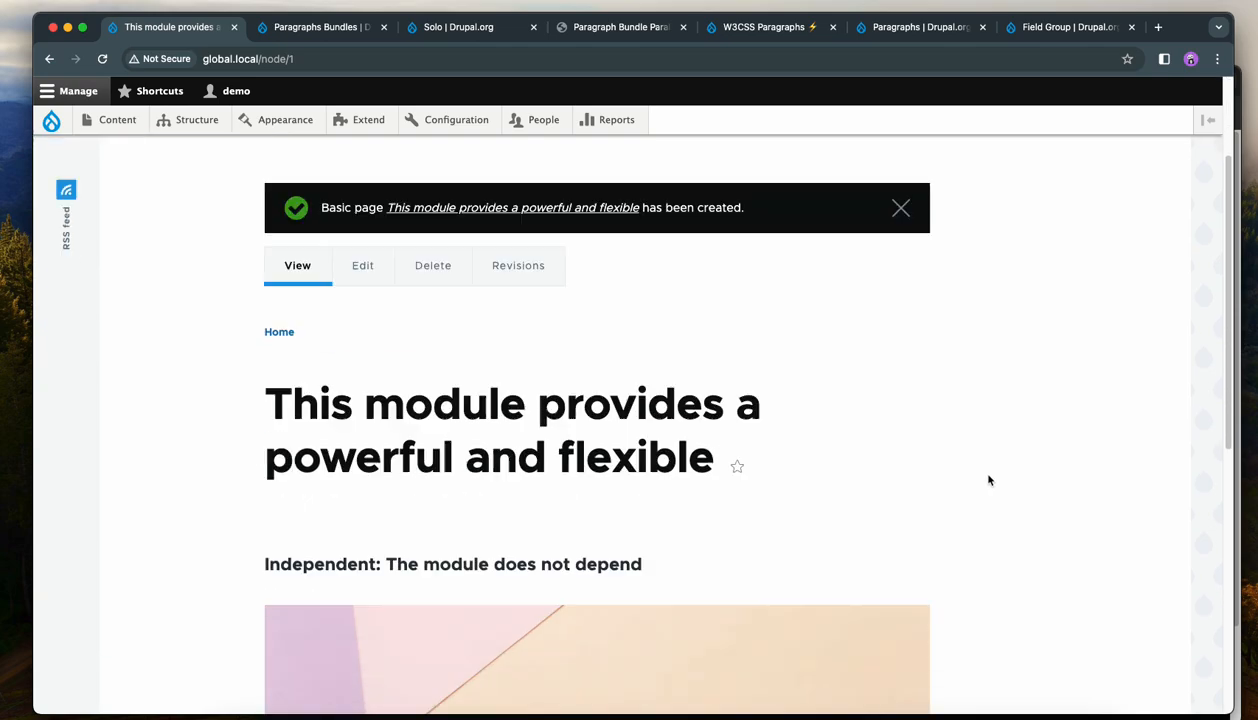
scroll(1010, 500, down, 1)
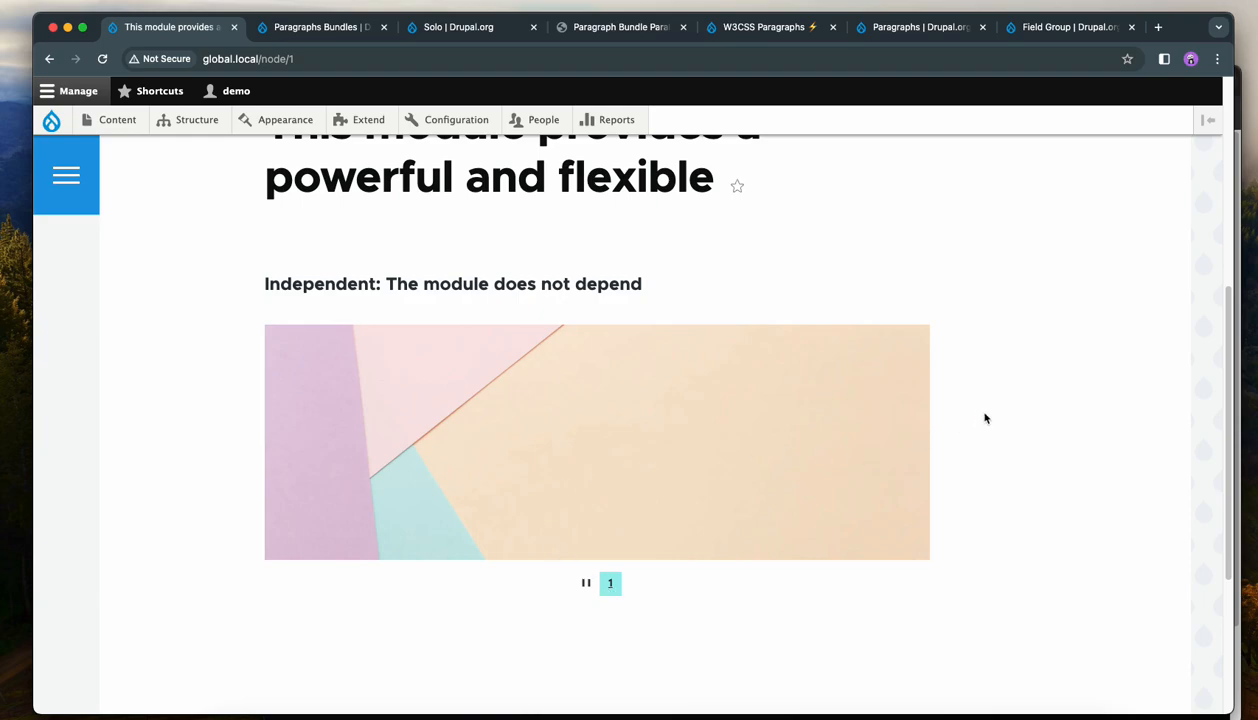
scroll(985, 418, up, 5)
click(380, 249)
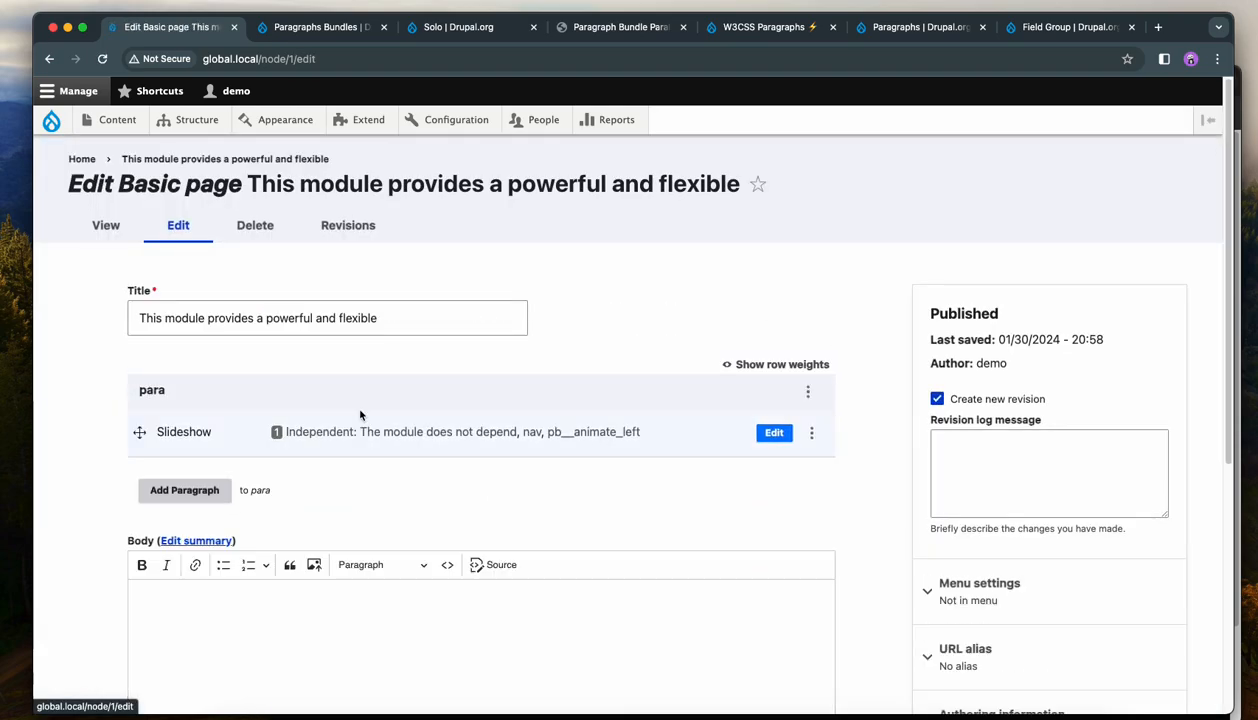
click(773, 414)
Duplicate the Slideshow Section twice.
scroll(773, 424, down, 3)
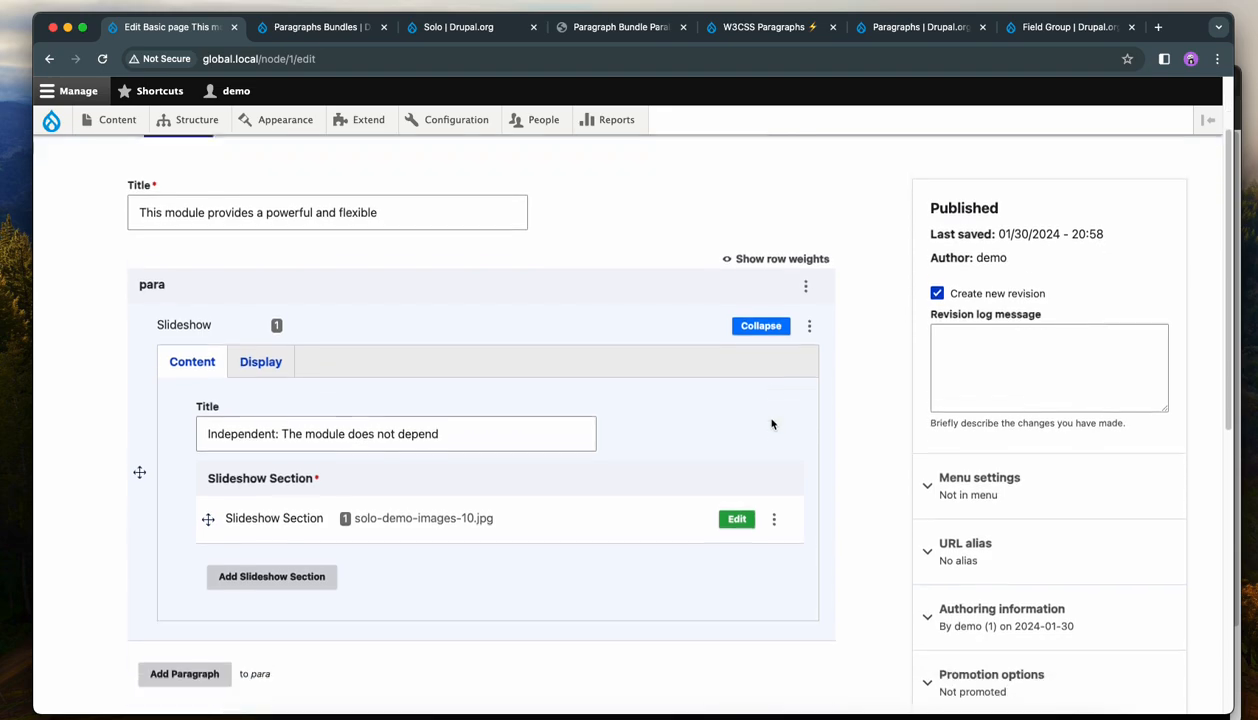
click(775, 486)
click(733, 552)
click(778, 538)
click(748, 603)
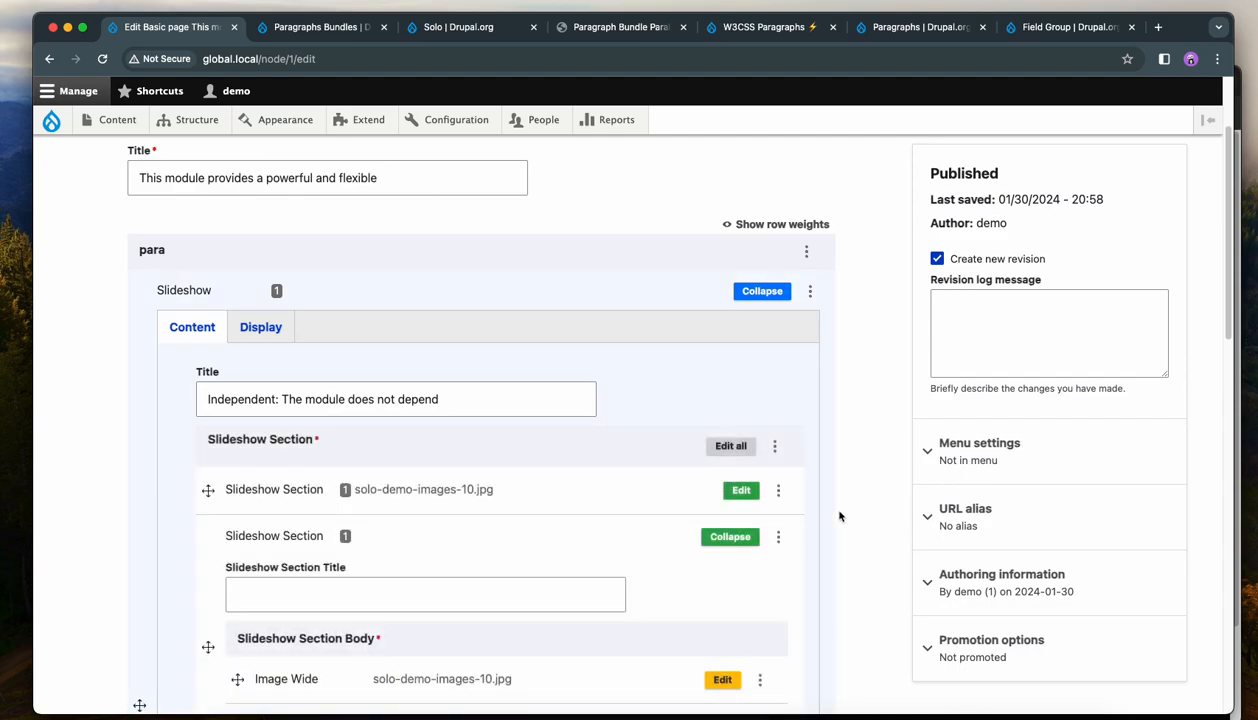
Save the page and view the updated slideshow.
scroll(839, 516, down, 5)
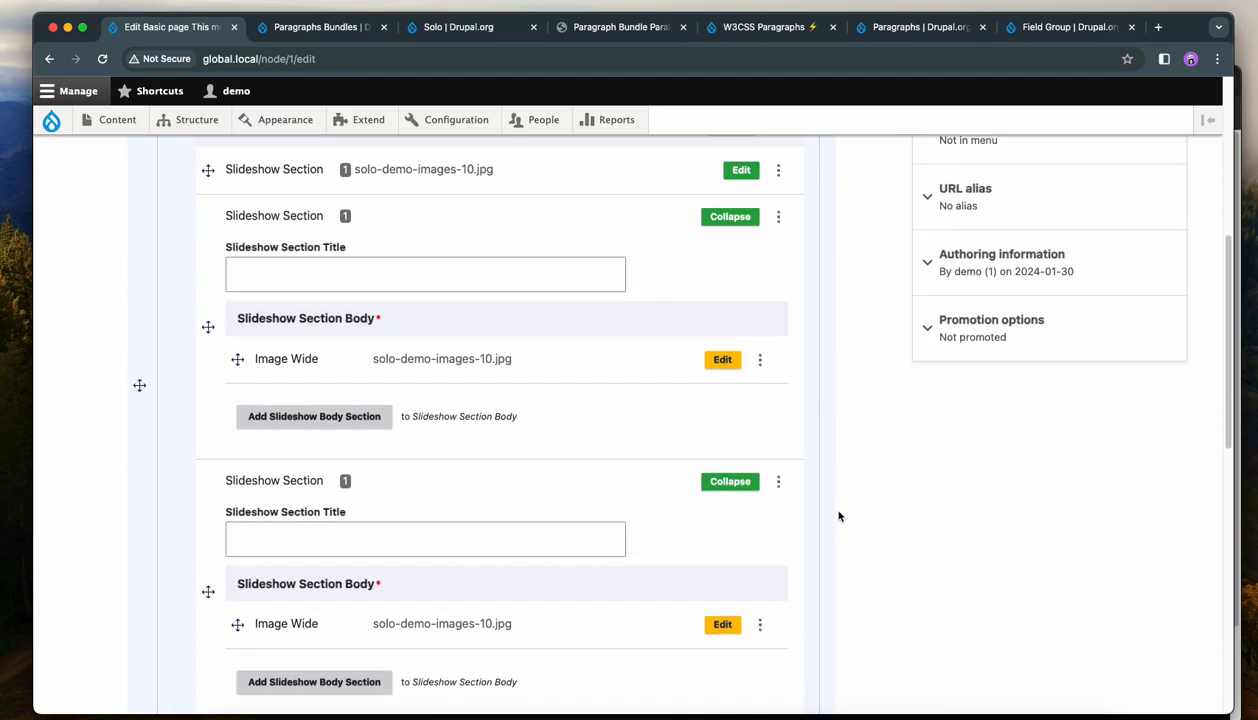
scroll(839, 516, down, 10)
click(168, 612)
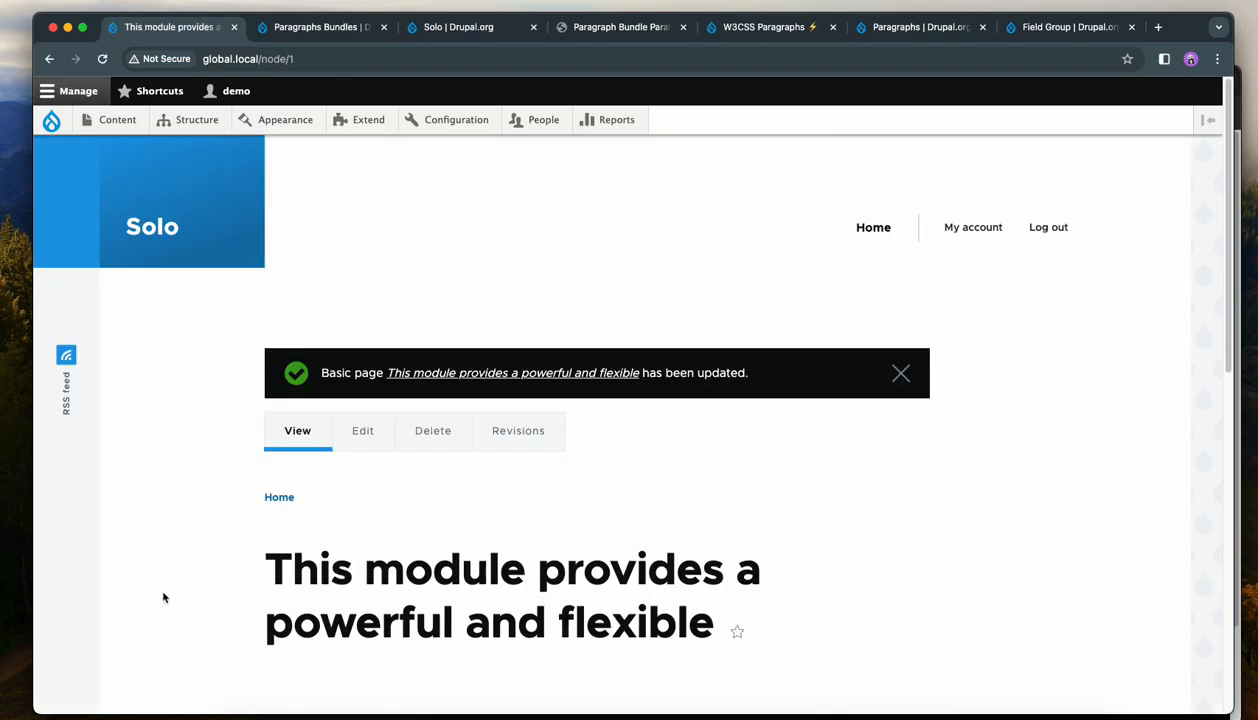
scroll(163, 595, down, 6)
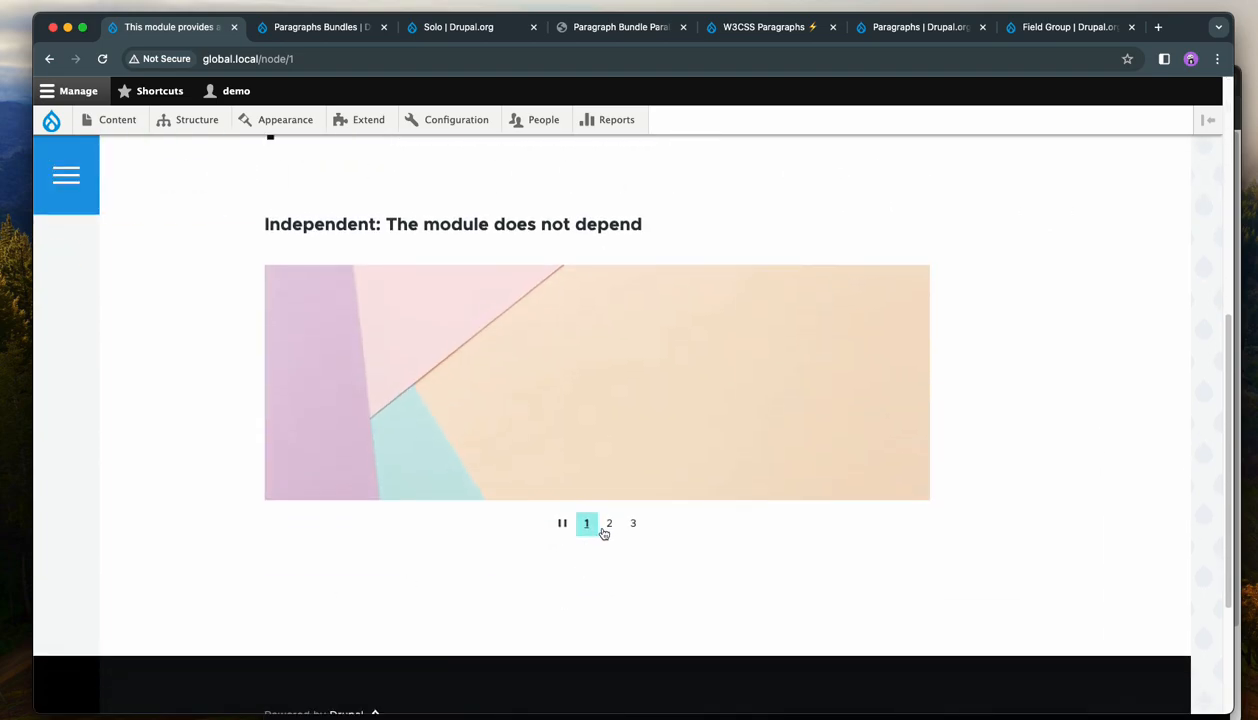
Browse the slideshow's slides using the numbered navigation and the side arrow.
click(607, 527)
click(633, 524)
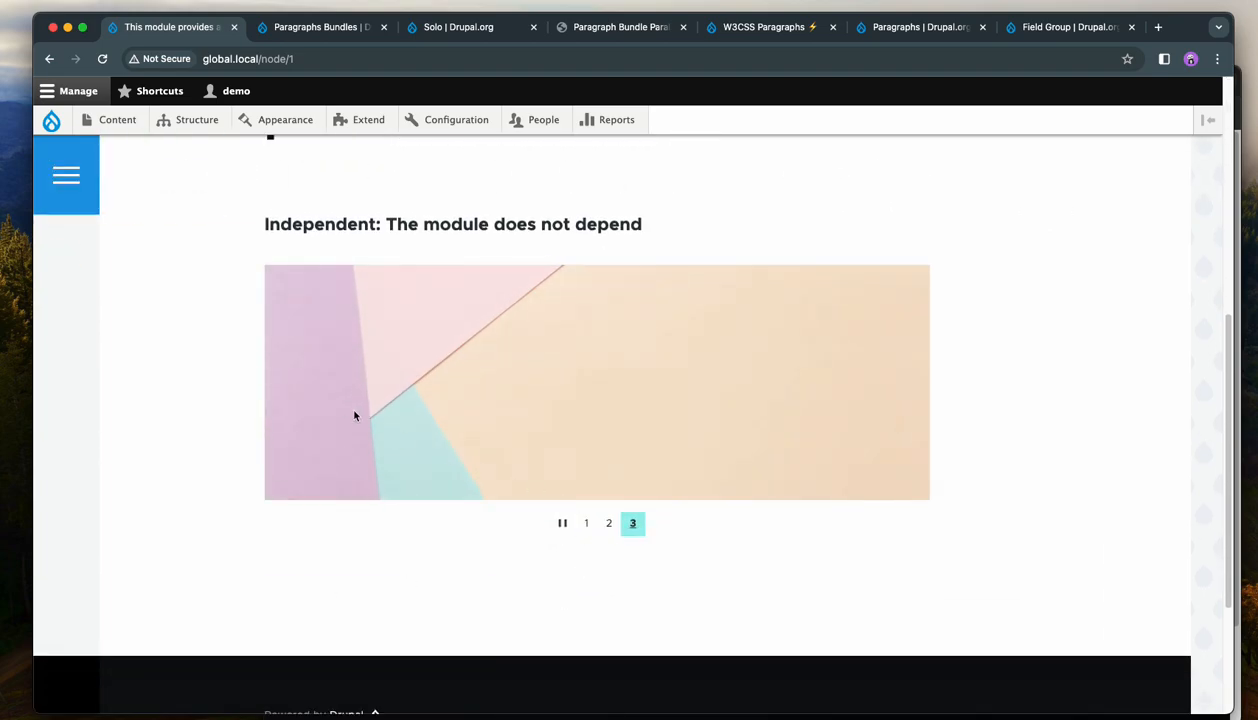
click(304, 384)
click(304, 384)
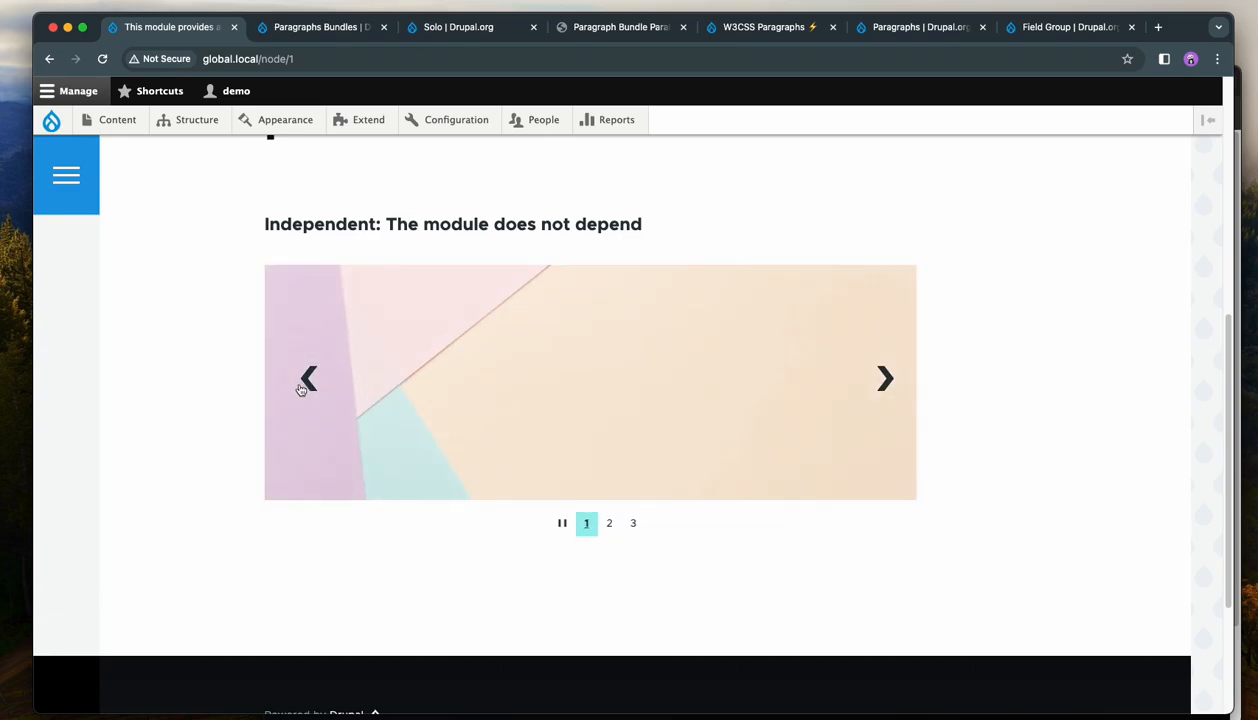
Open the page for editing and expand the Slideshow paragraph.
scroll(201, 425, up, 3)
scroll(201, 425, up, 2)
click(356, 252)
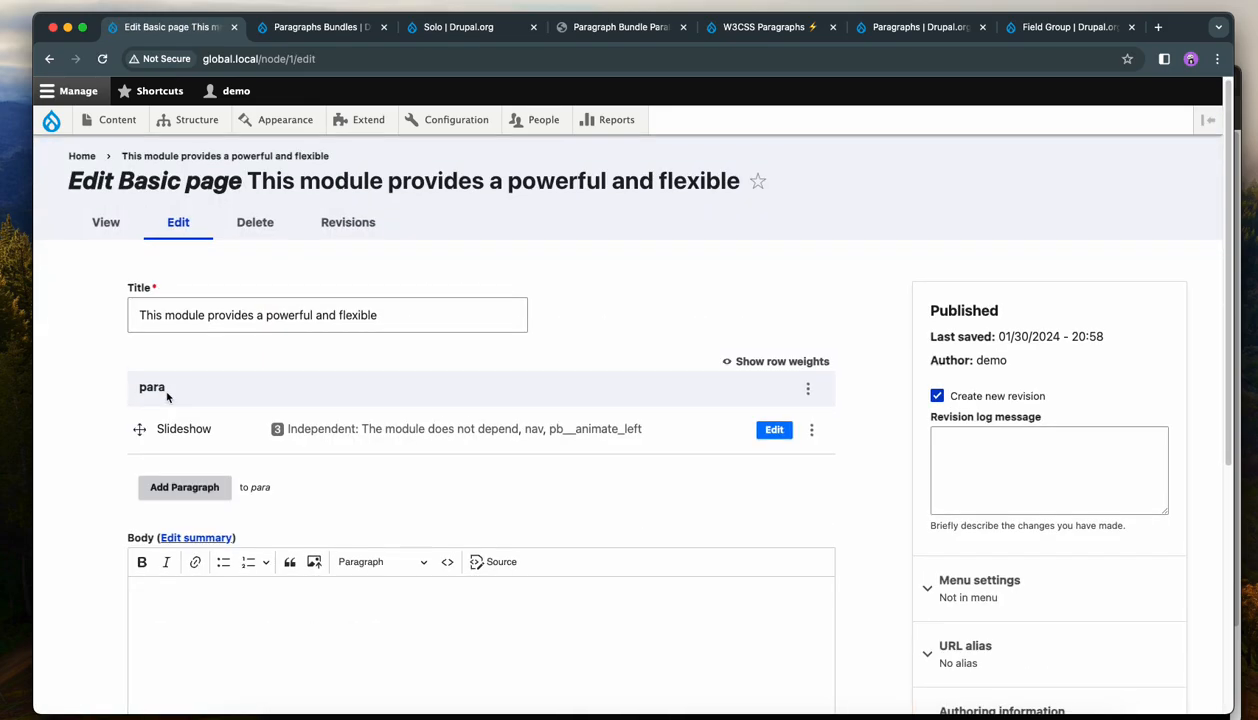
click(763, 434)
scroll(675, 460, down, 5)
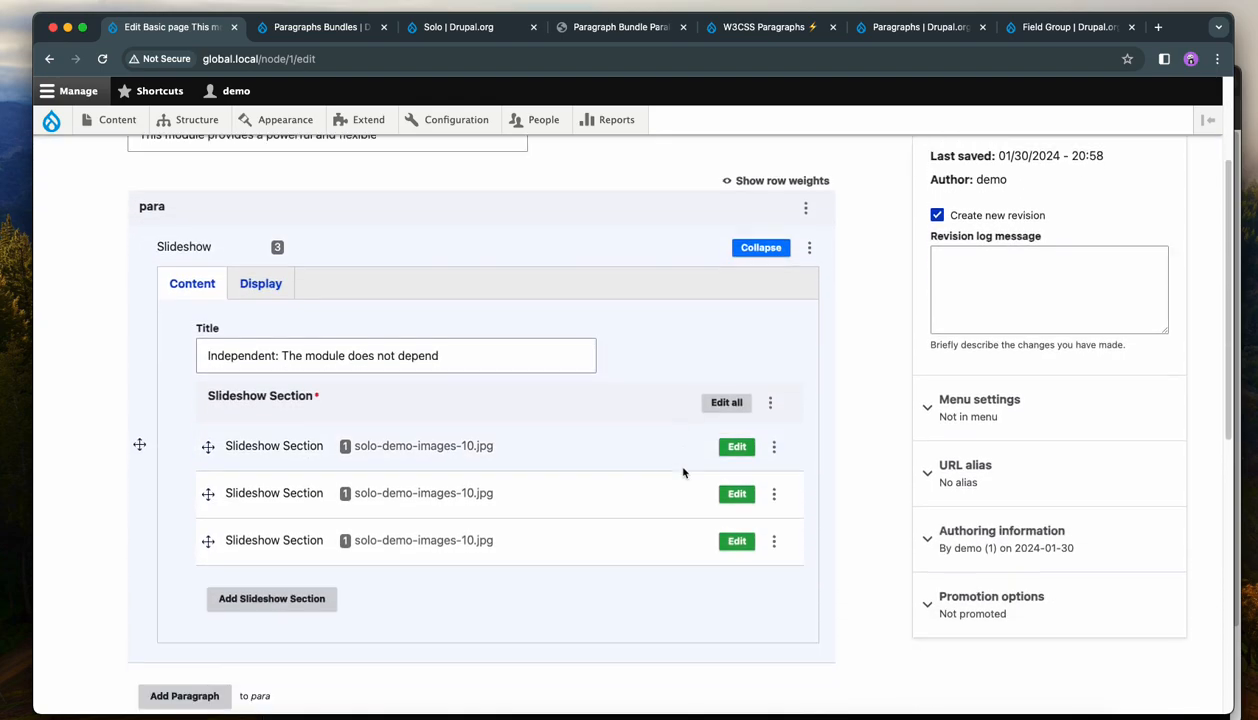
Replace the third Slideshow Section's Image Wide picture with an uploaded solo-demo-images-4.jpg.
click(735, 502)
scroll(735, 512, down, 3)
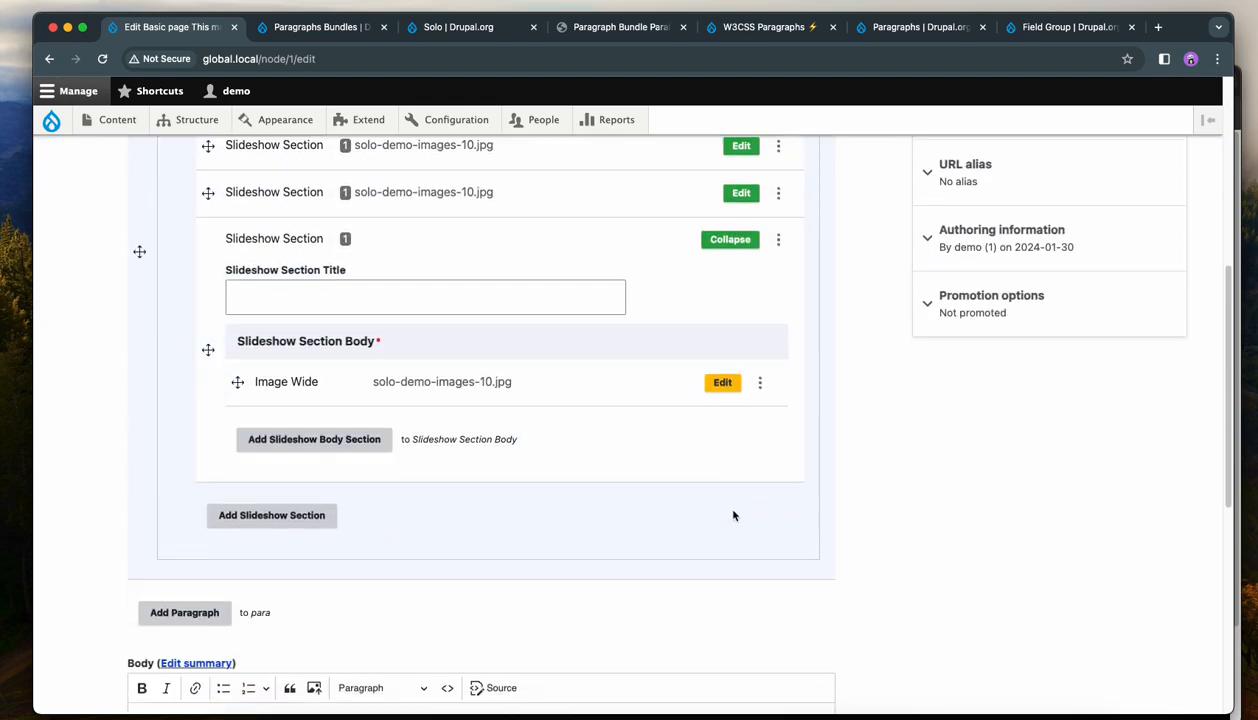
click(722, 384)
click(397, 269)
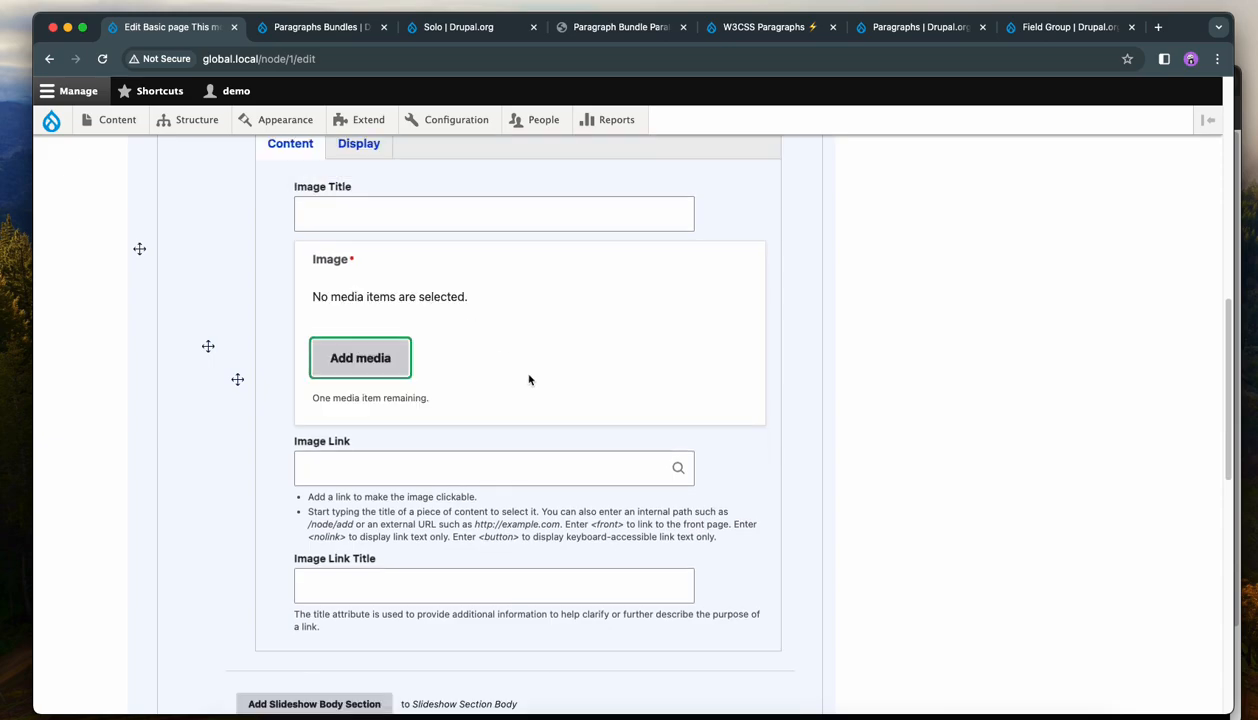
click(366, 358)
click(271, 209)
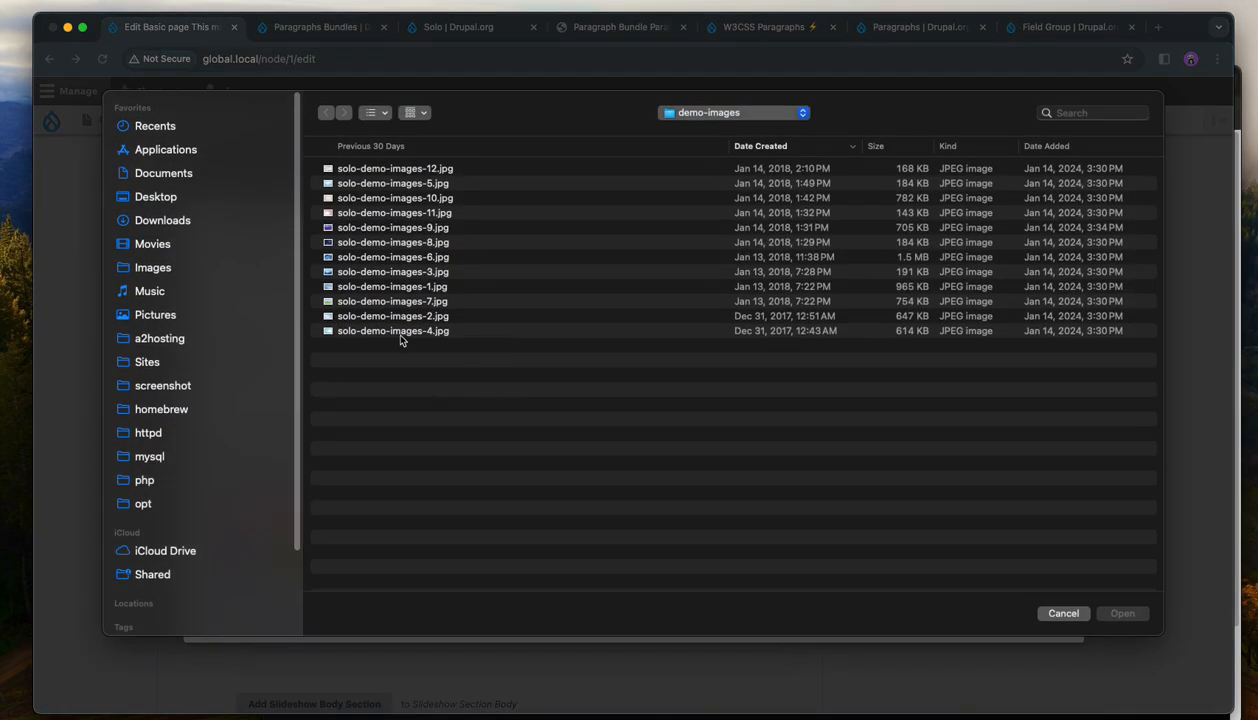
click(397, 331)
double_click(397, 331)
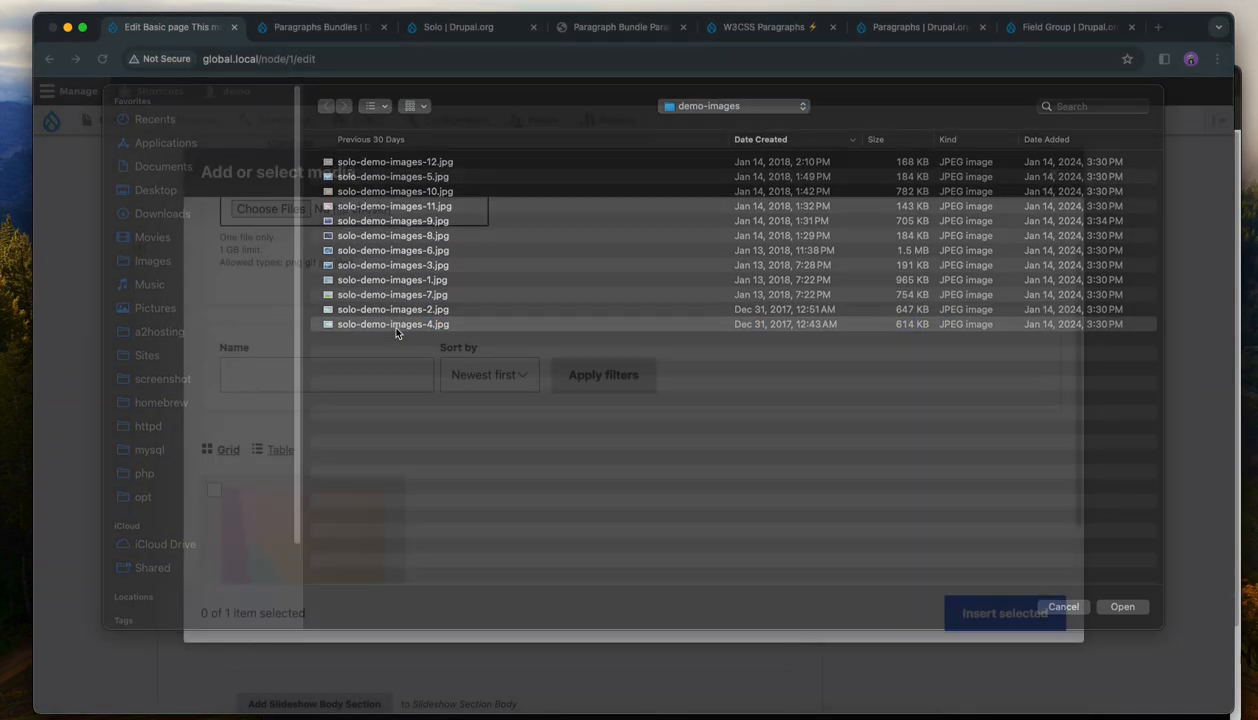
click(1034, 614)
click(1031, 617)
scroll(779, 535, up, 10)
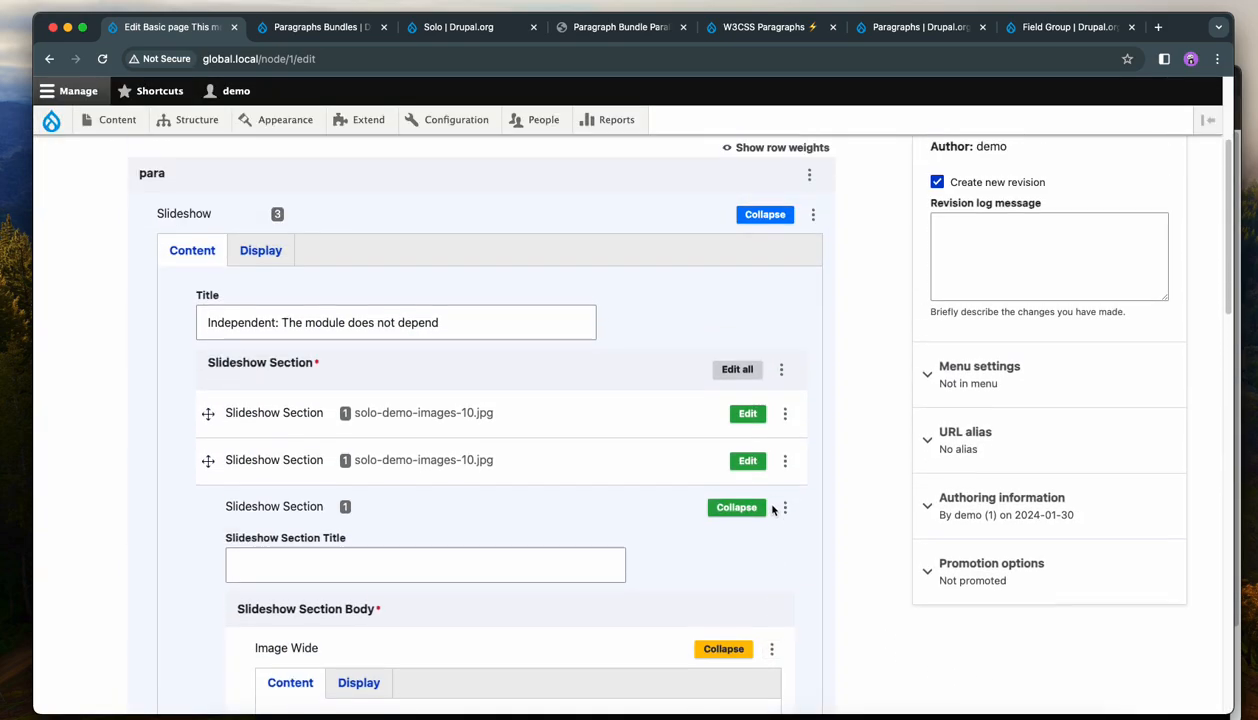
Replace the second Slideshow Section's Image Wide picture with an uploaded solo-demo-images-8.jpg.
click(748, 462)
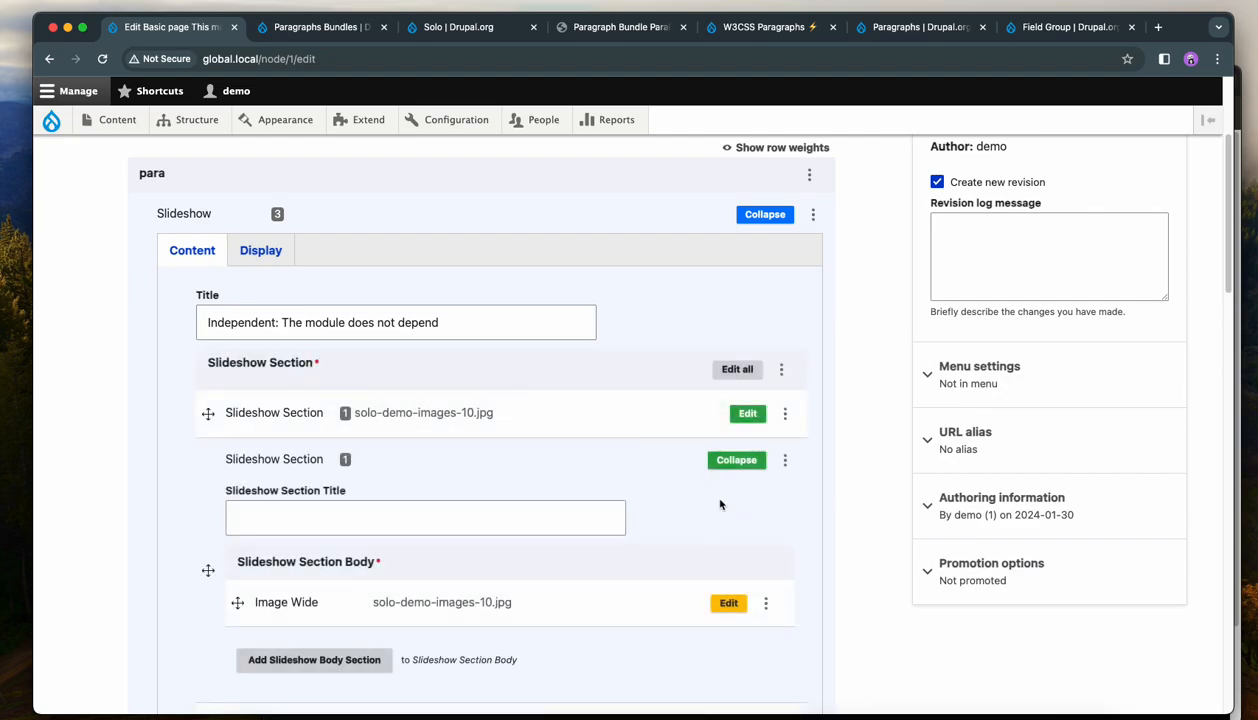
scroll(523, 528, down, 5)
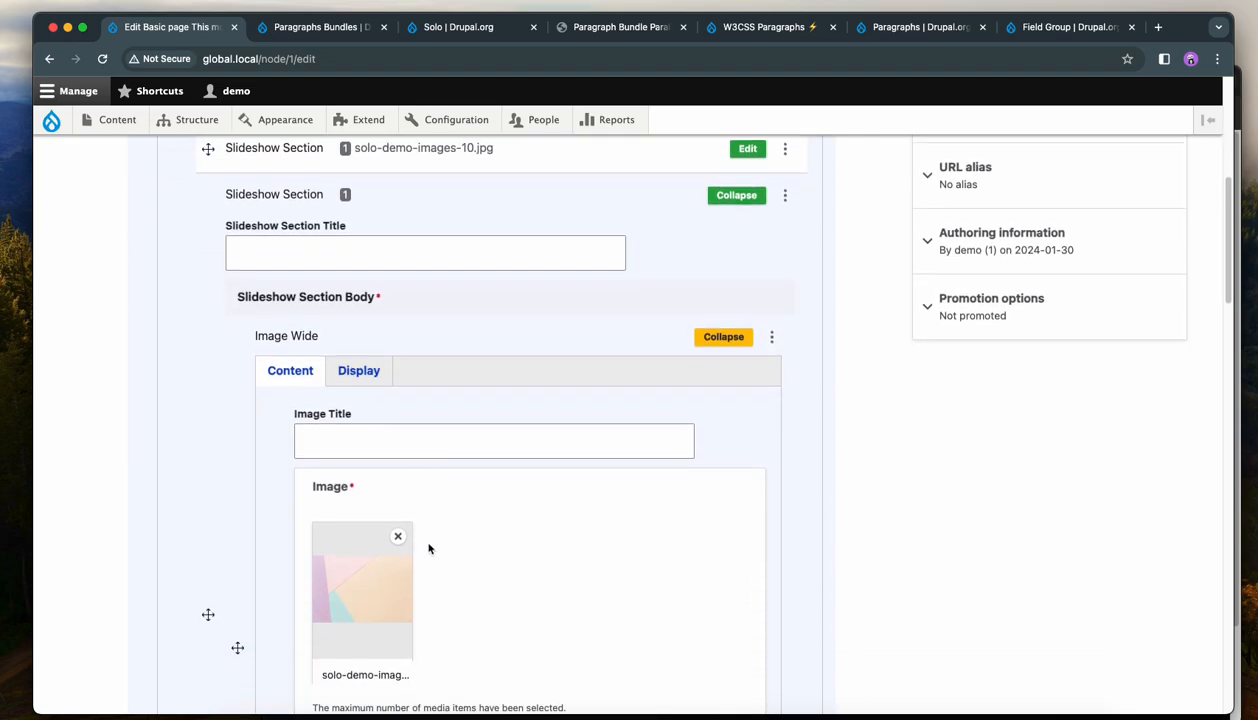
click(397, 538)
click(358, 582)
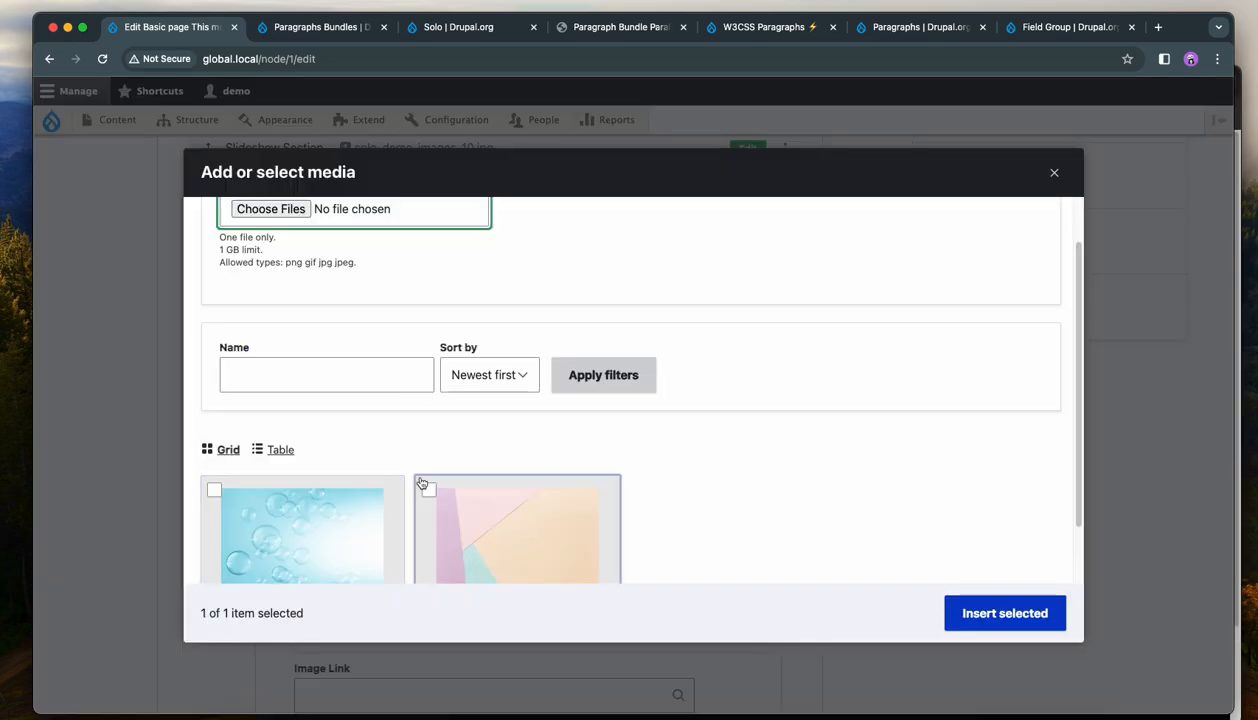
scroll(395, 364, up, 2)
click(295, 266)
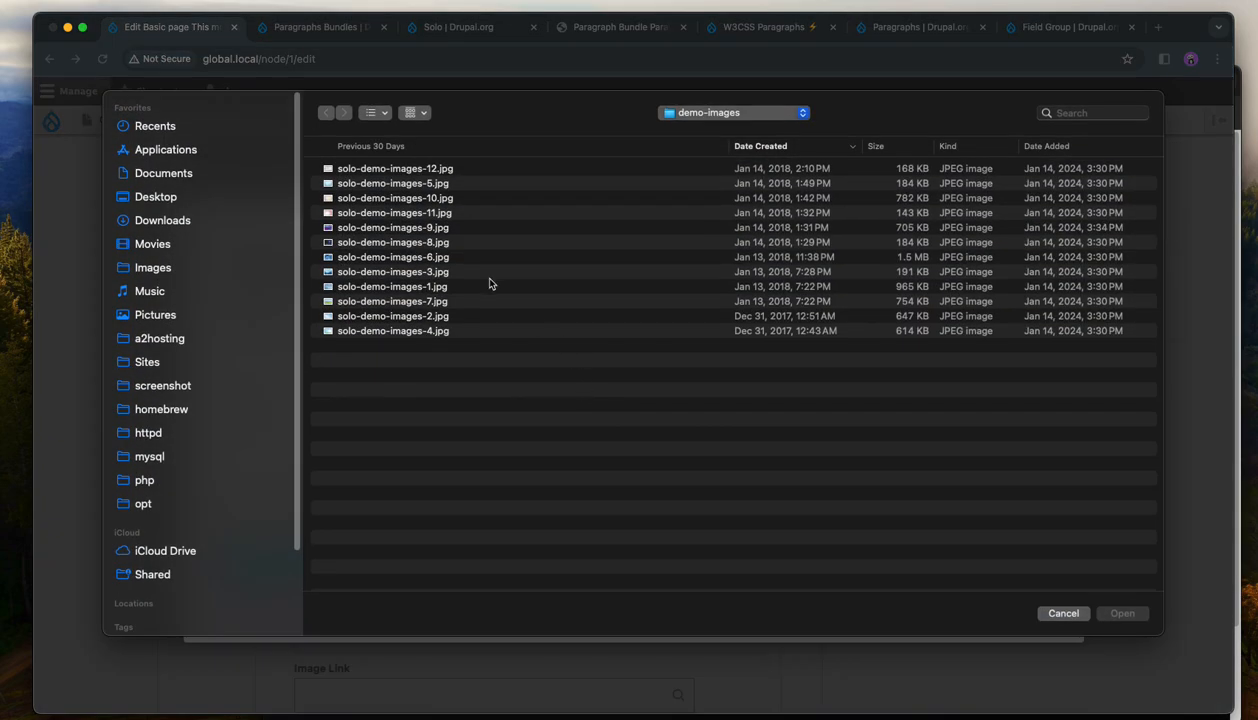
double_click(425, 243)
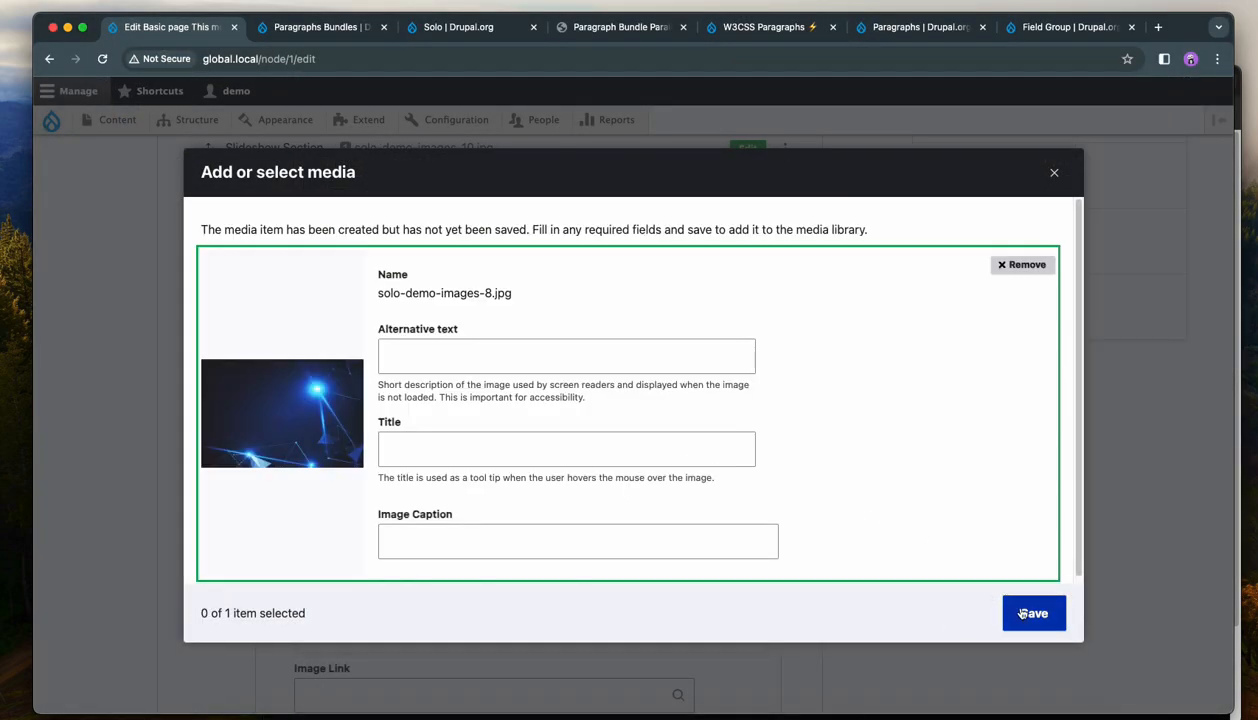
click(1027, 613)
click(1005, 613)
scroll(817, 514, down, 10)
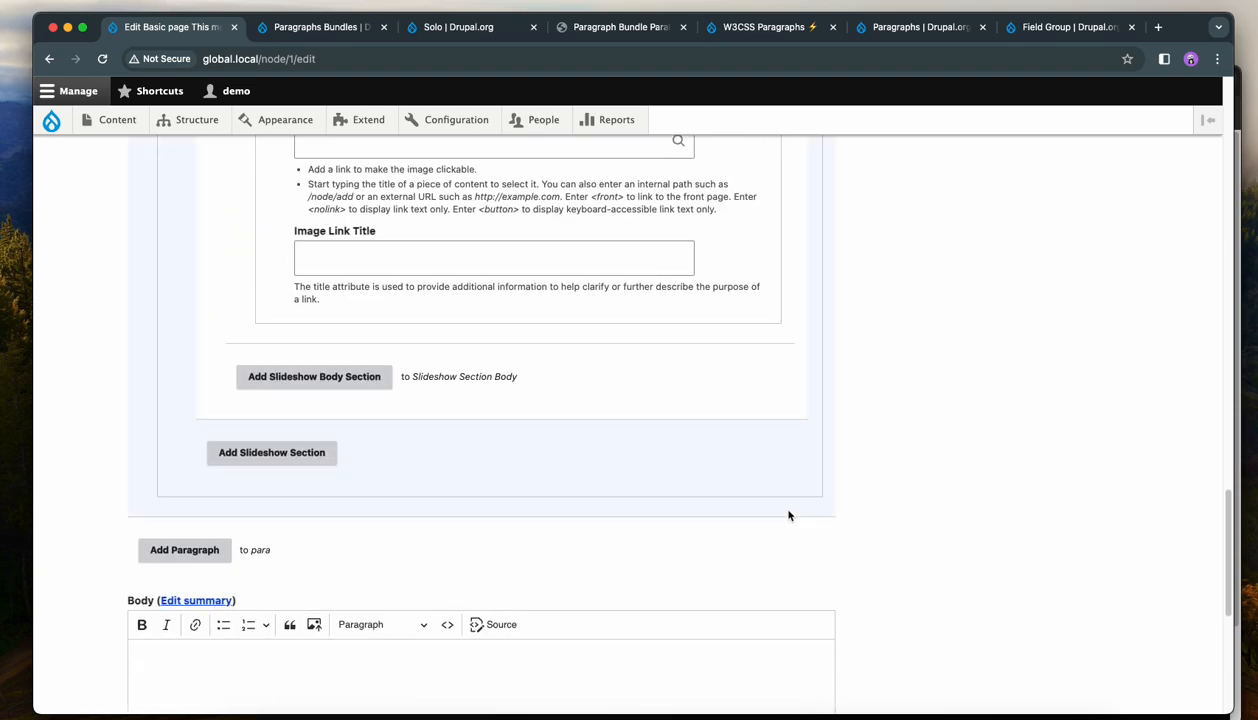
Save the page and browse the three slides using the numbered navigation and the arrows.
click(157, 610)
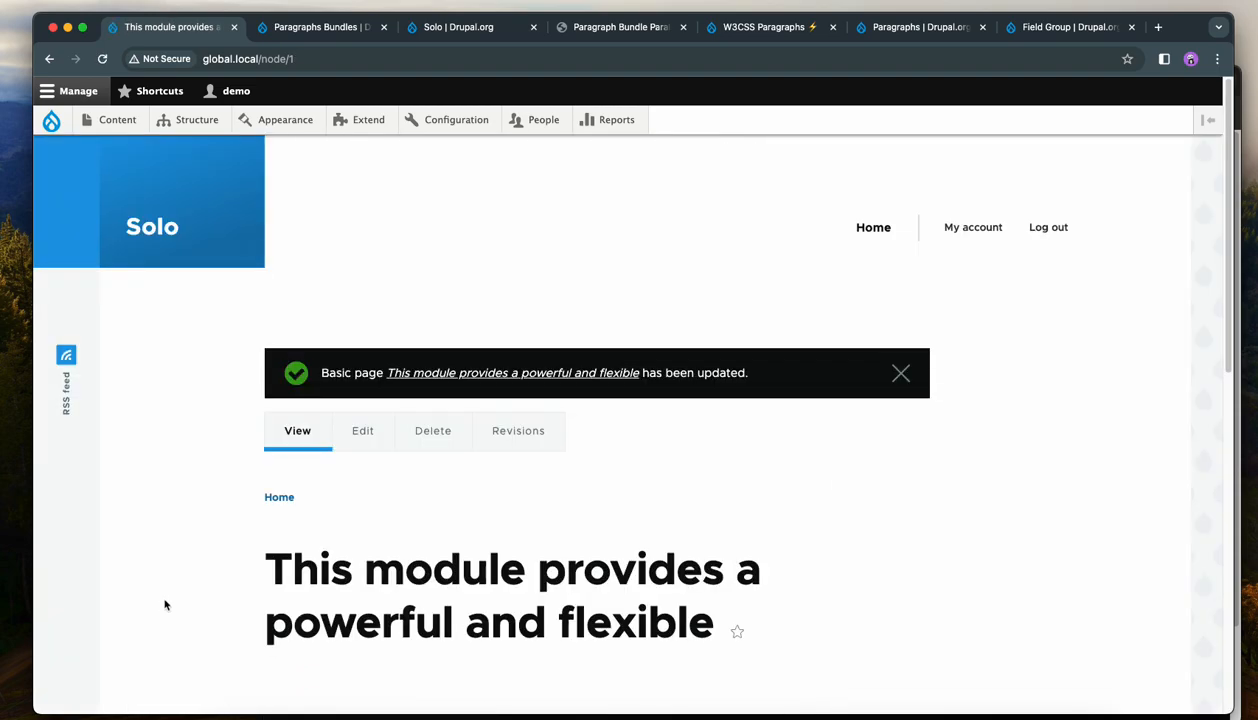
scroll(171, 595, down, 8)
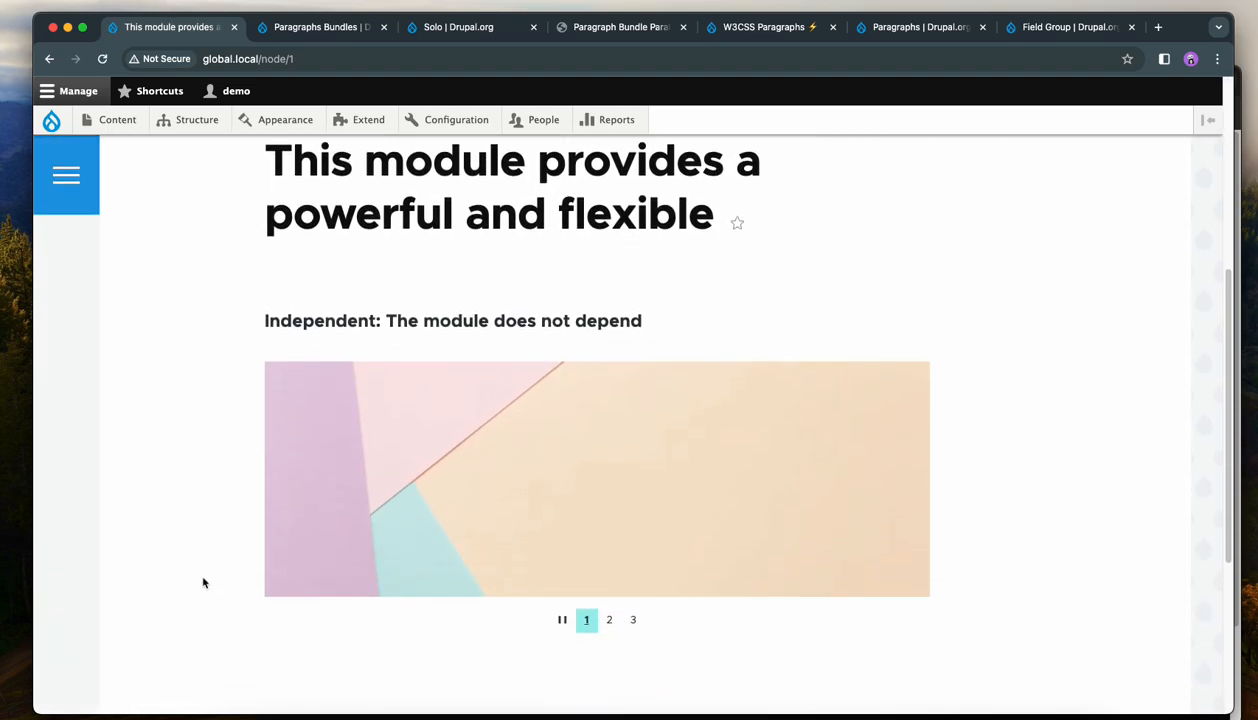
click(610, 624)
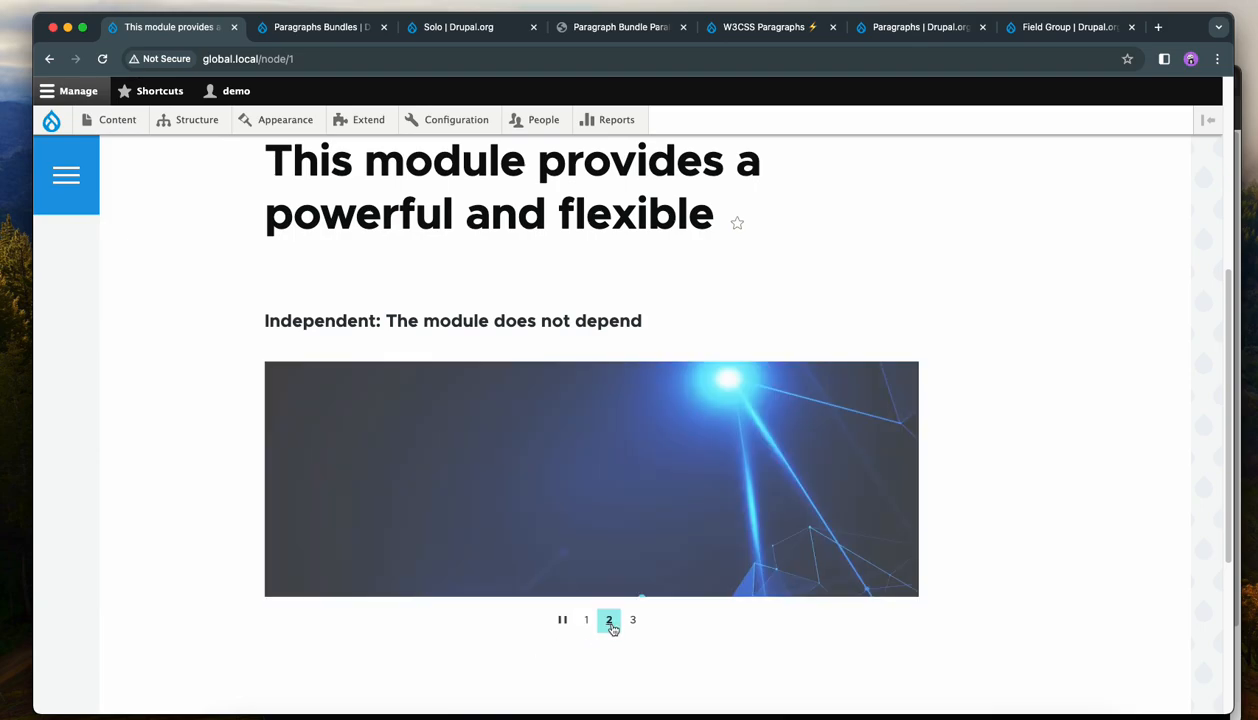
click(633, 625)
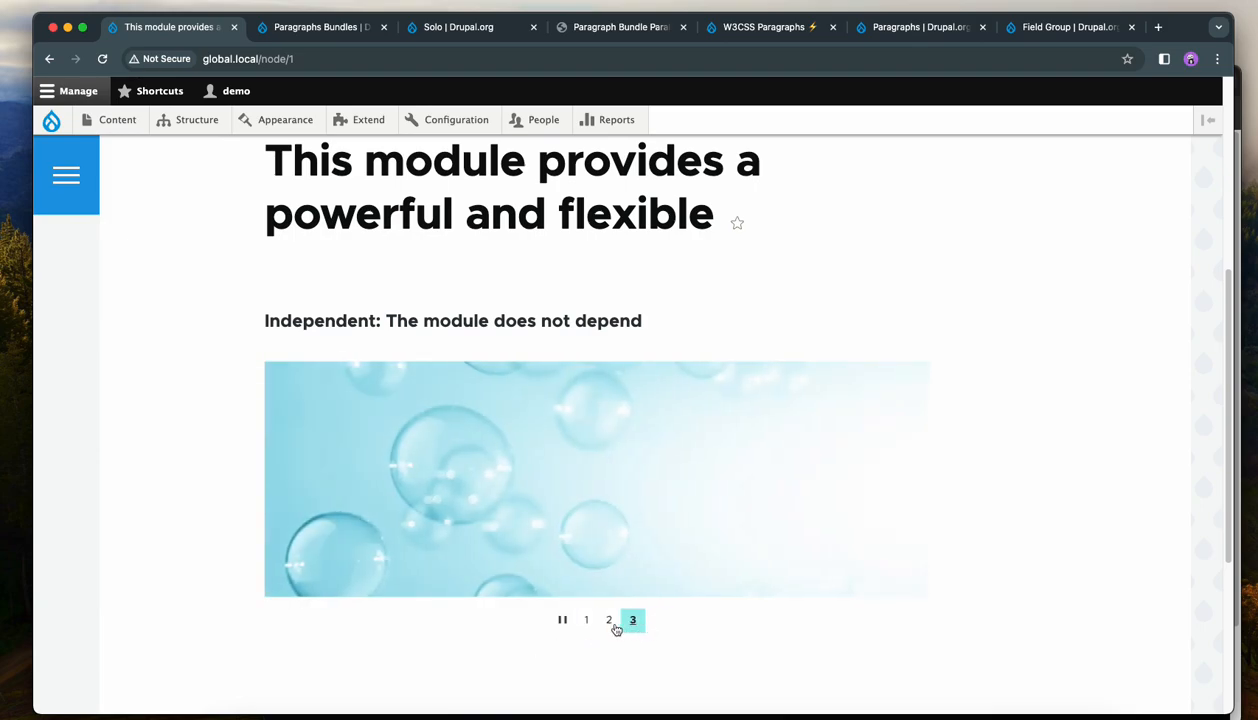
click(609, 624)
click(586, 624)
click(887, 480)
click(887, 481)
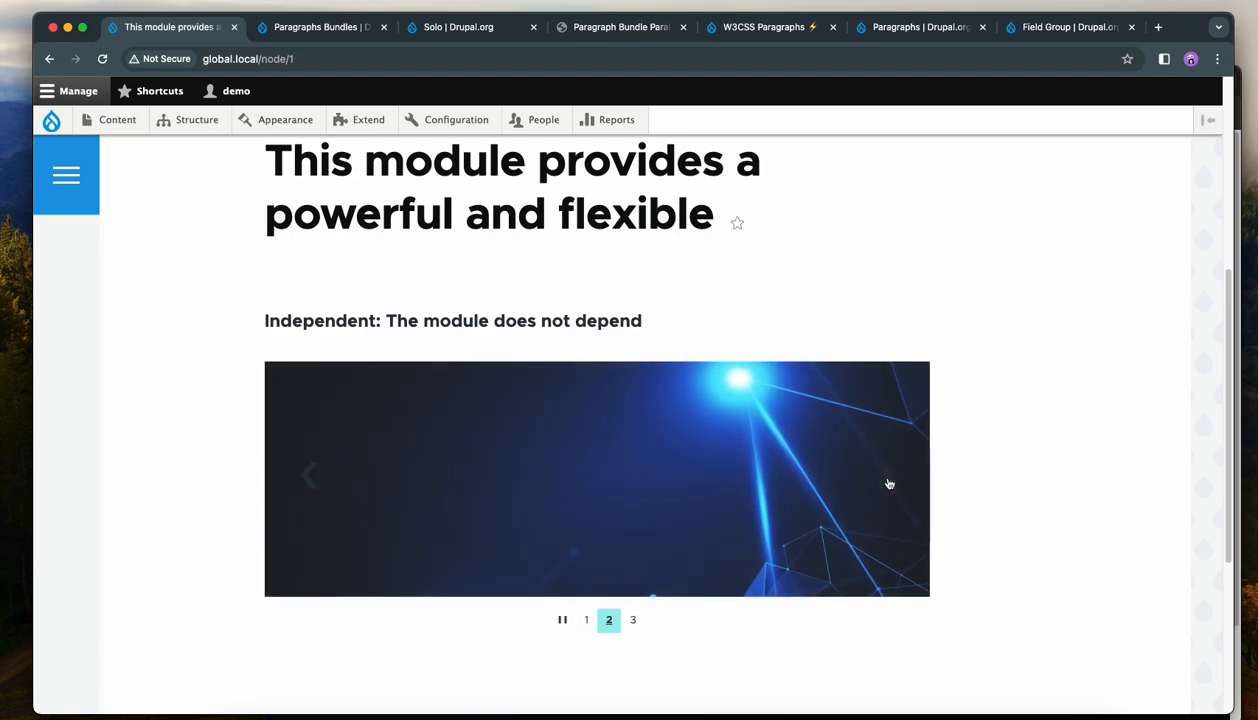
click(312, 486)
click(310, 484)
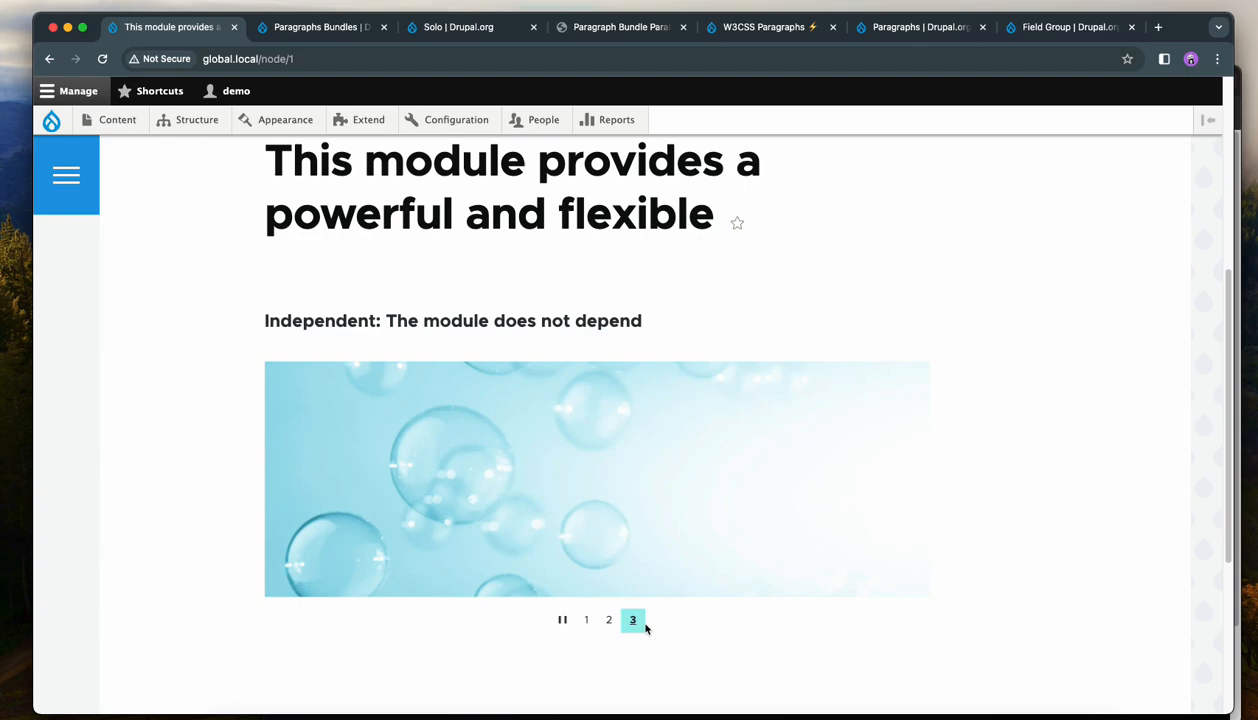
click(587, 621)
scroll(719, 622, up, 3)
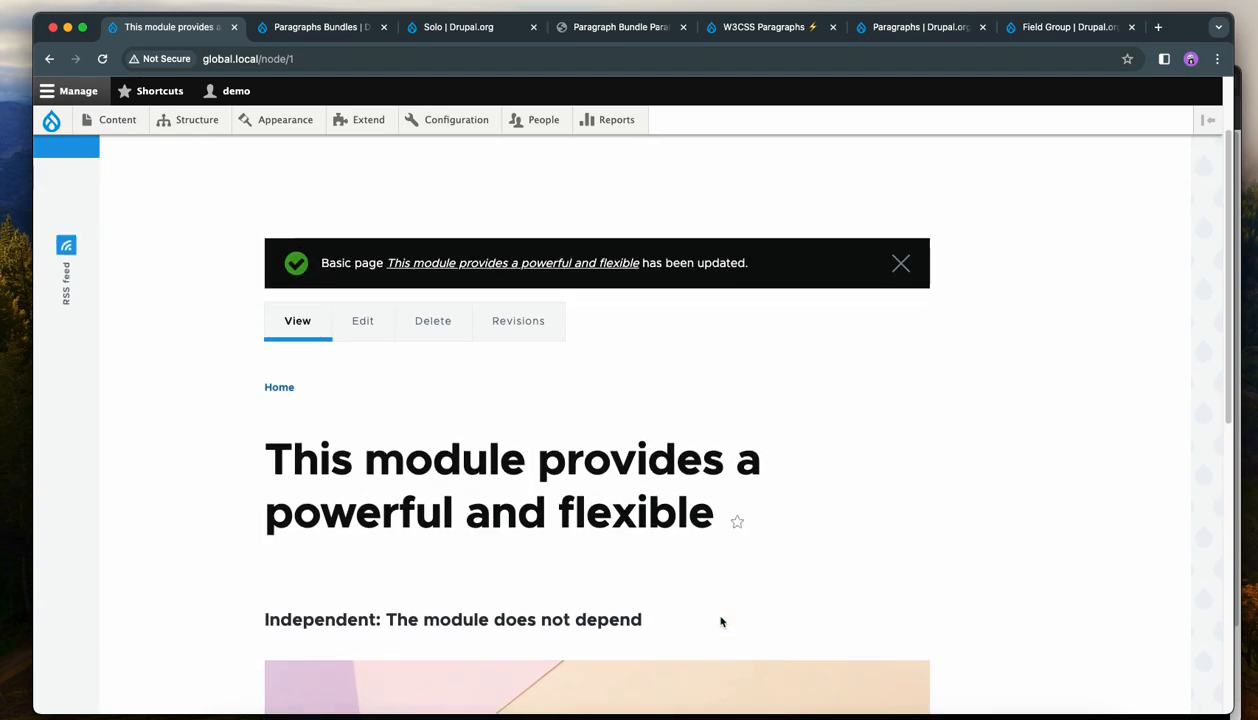
Set the Slideshow's Bottom Navigation to 'Show the bottom nav as dots.' and save the page.
click(350, 322)
click(770, 431)
scroll(605, 503, down, 5)
click(258, 222)
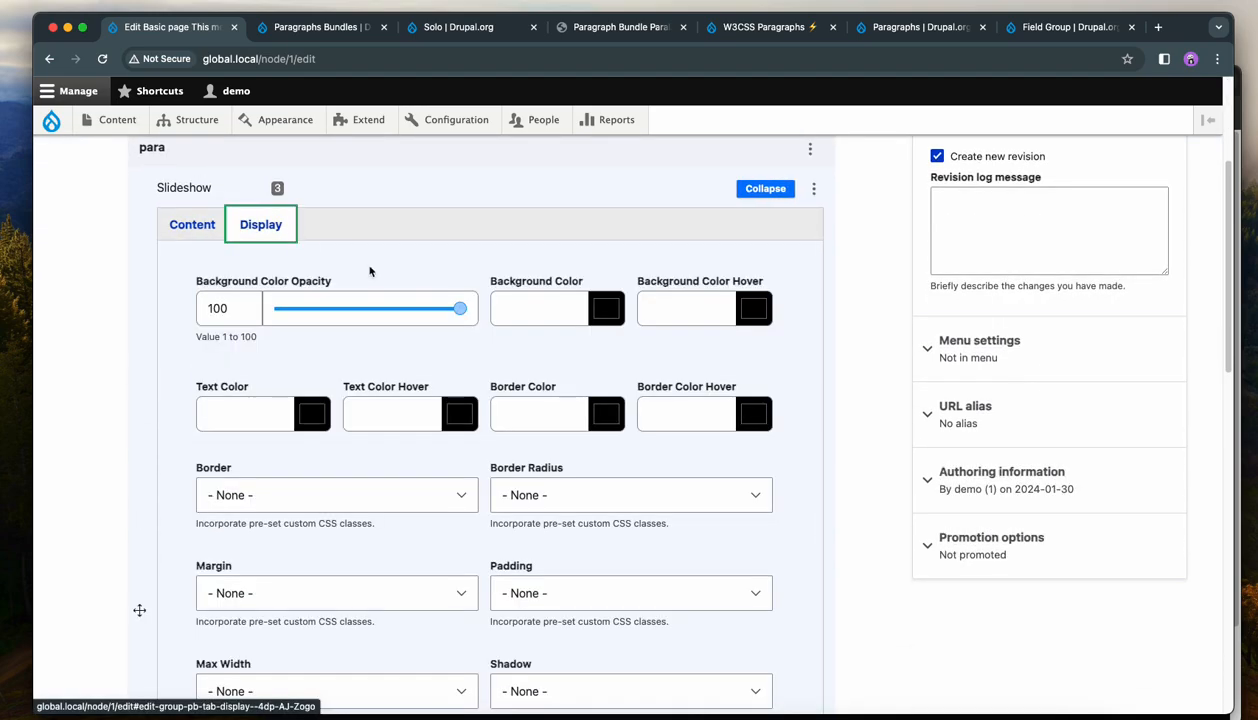
scroll(570, 436, down, 5)
scroll(933, 491, down, 4)
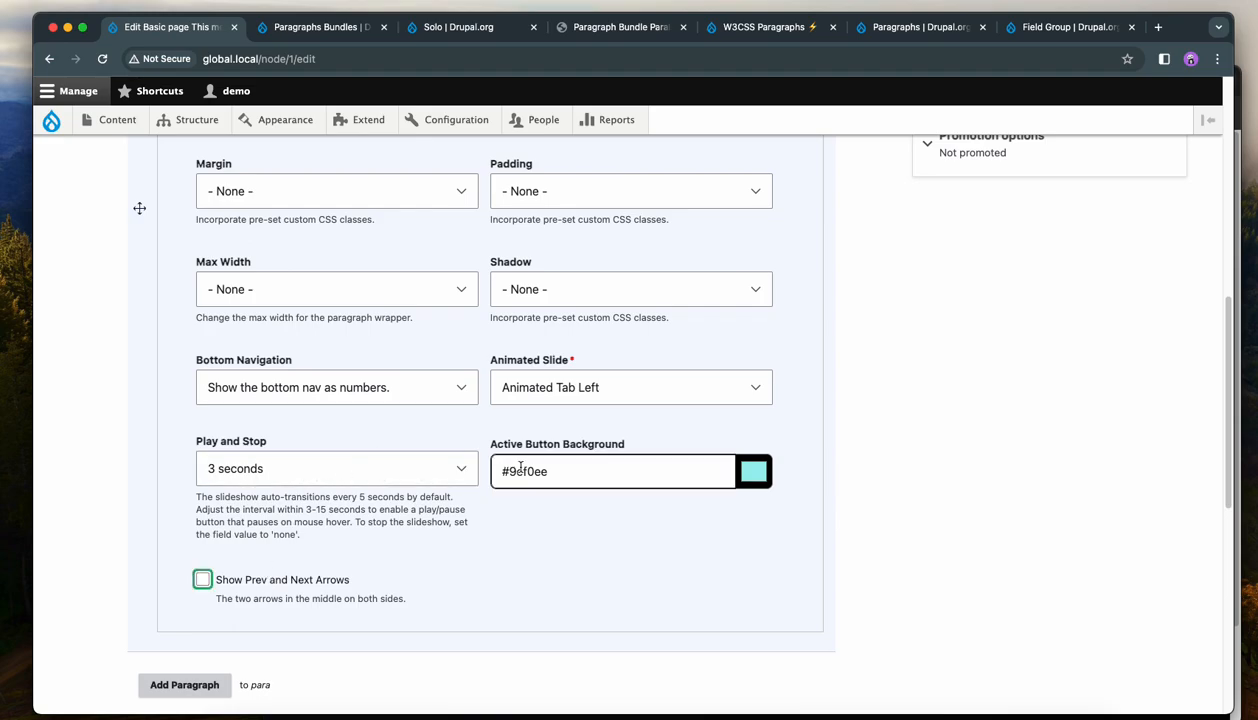
click(348, 389)
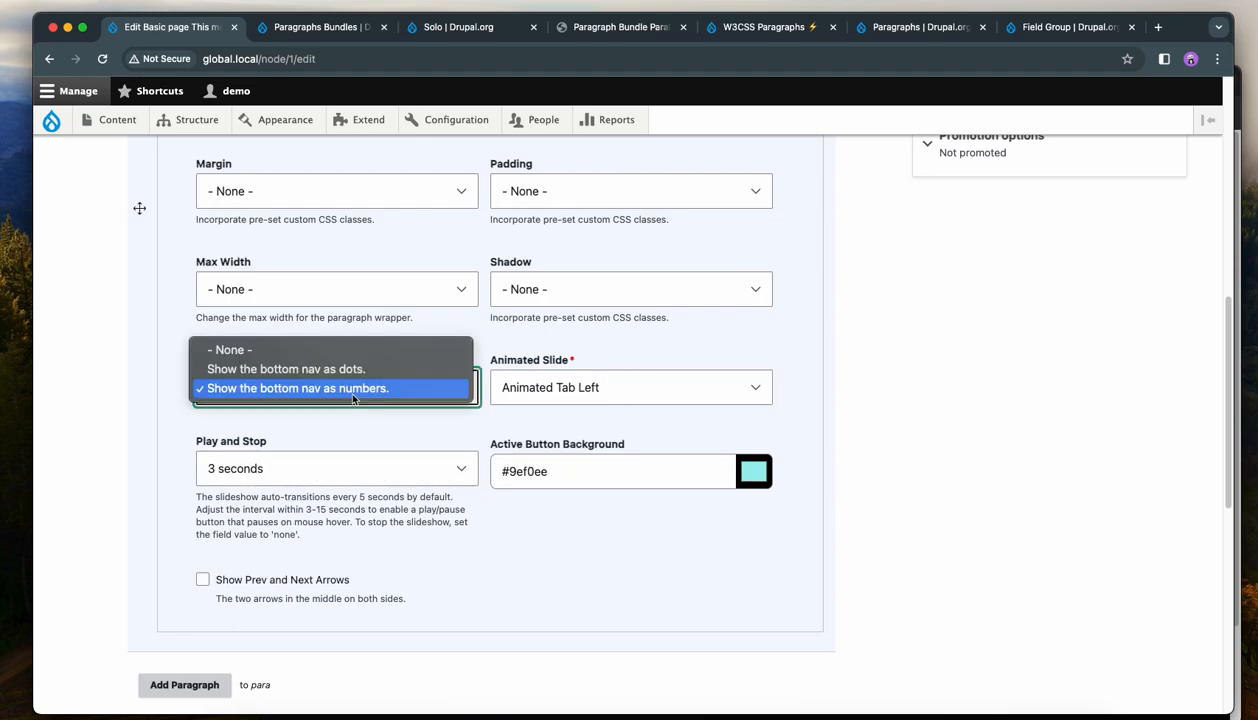
click(346, 370)
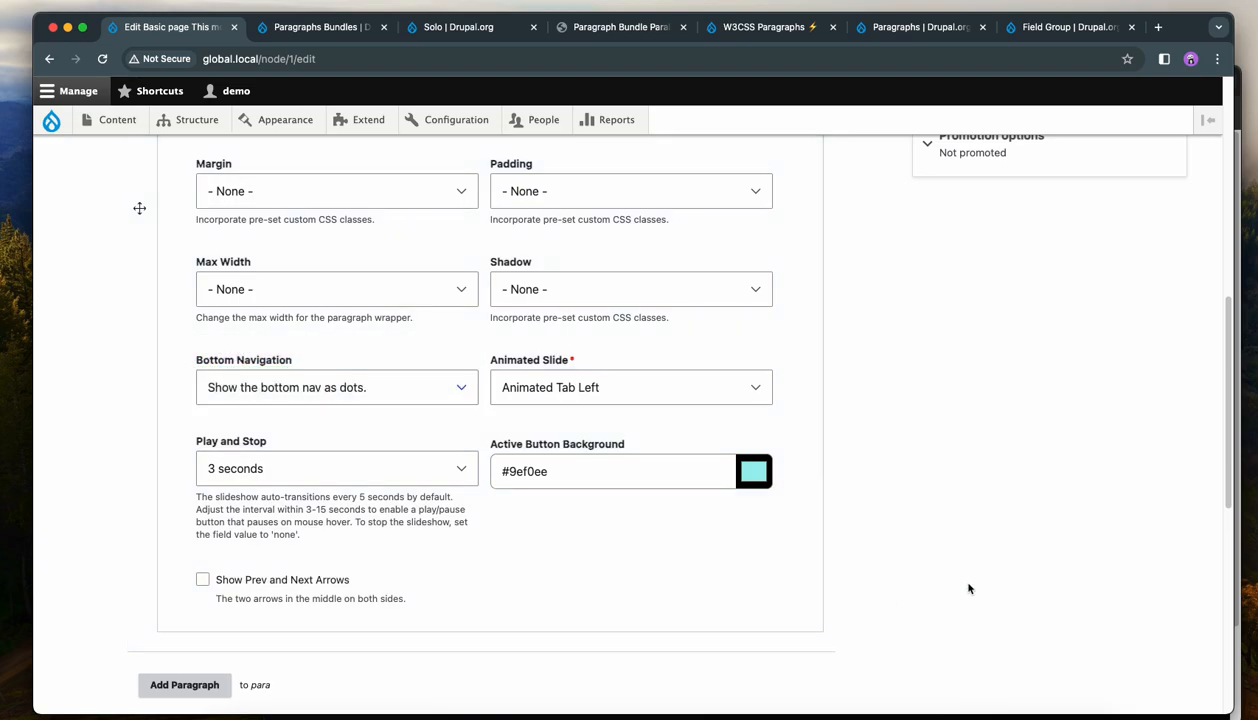
scroll(969, 585, down, 6)
scroll(965, 578, up, 2)
scroll(965, 578, up, 1)
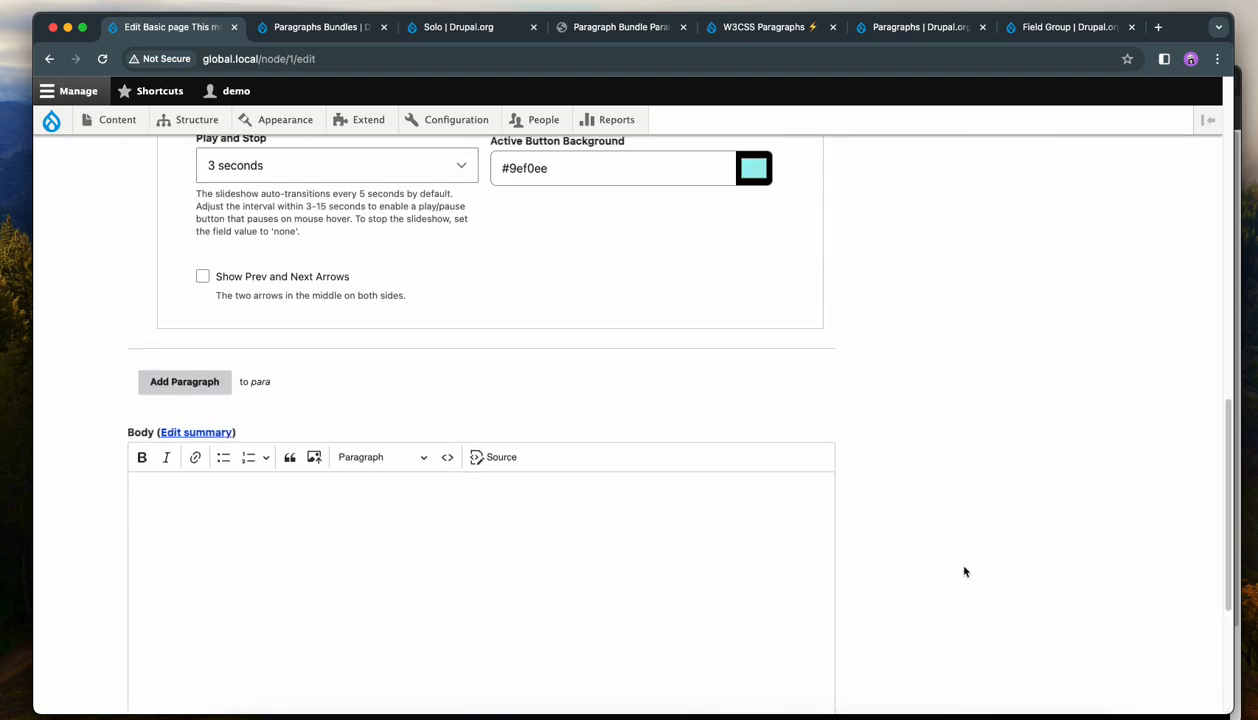
scroll(965, 572, down, 3)
click(160, 605)
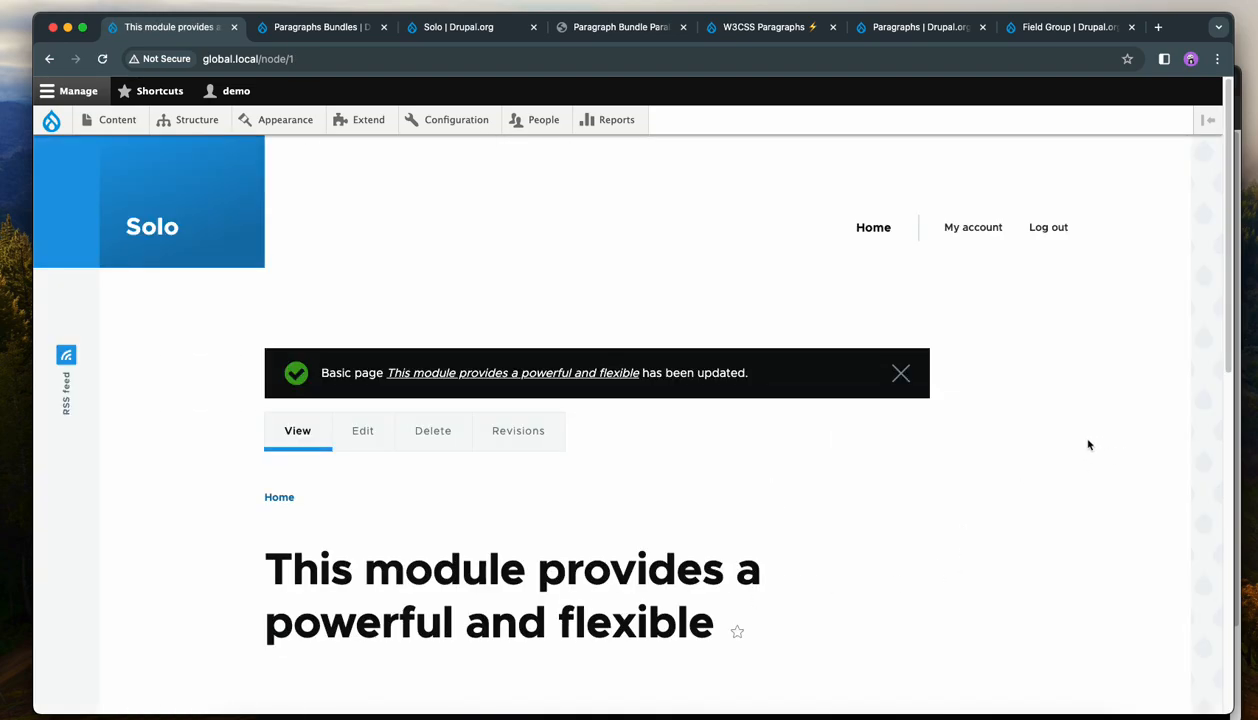
Browse the slides using the dot navigation.
scroll(1090, 445, down, 15)
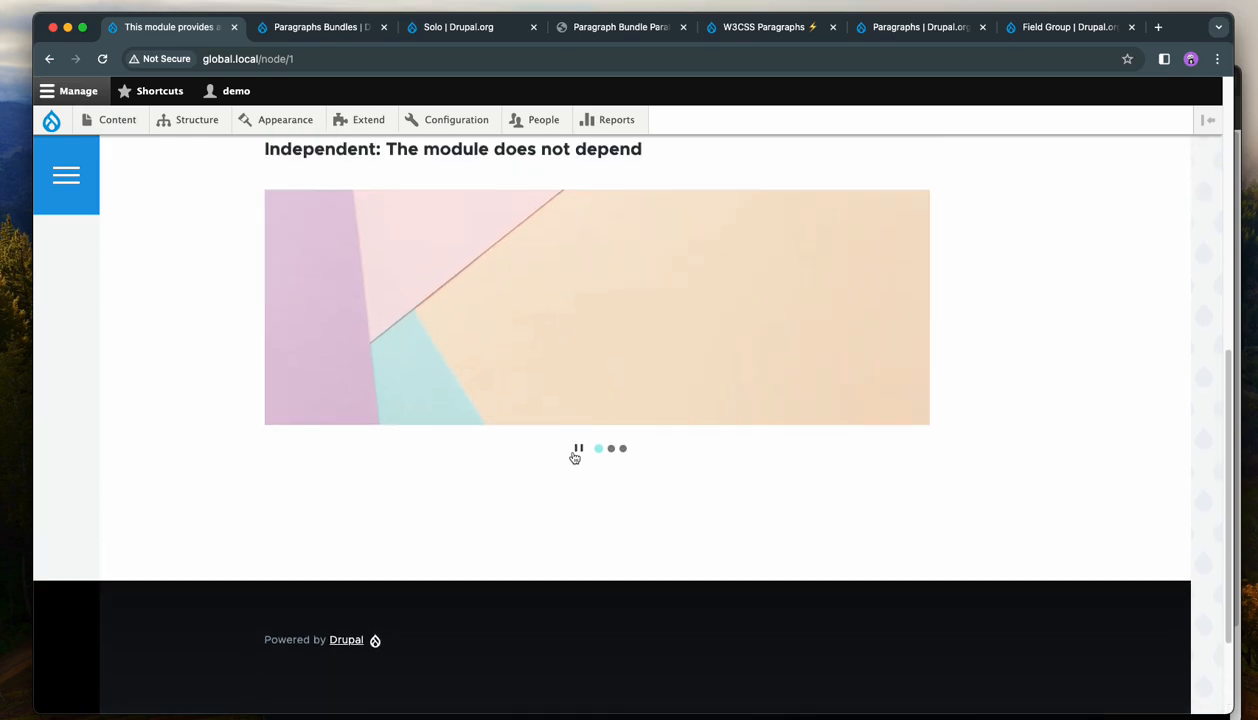
click(610, 448)
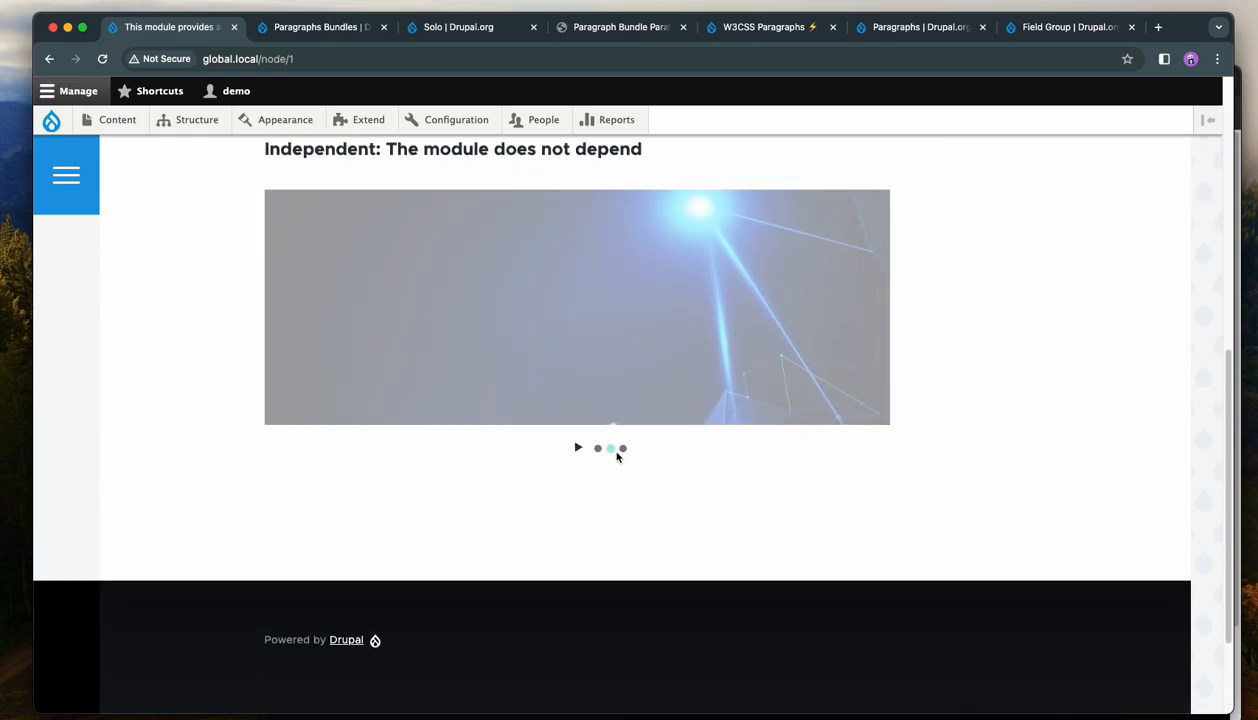
click(622, 448)
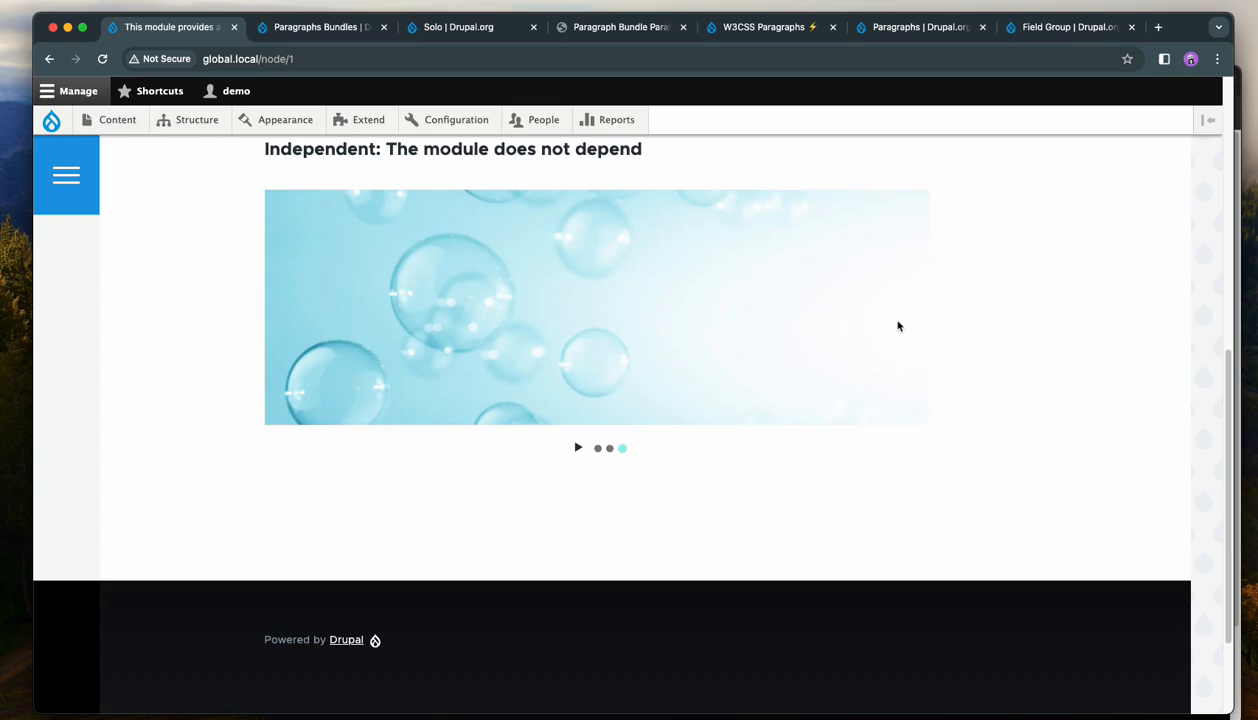
scroll(1011, 452, up, 10)
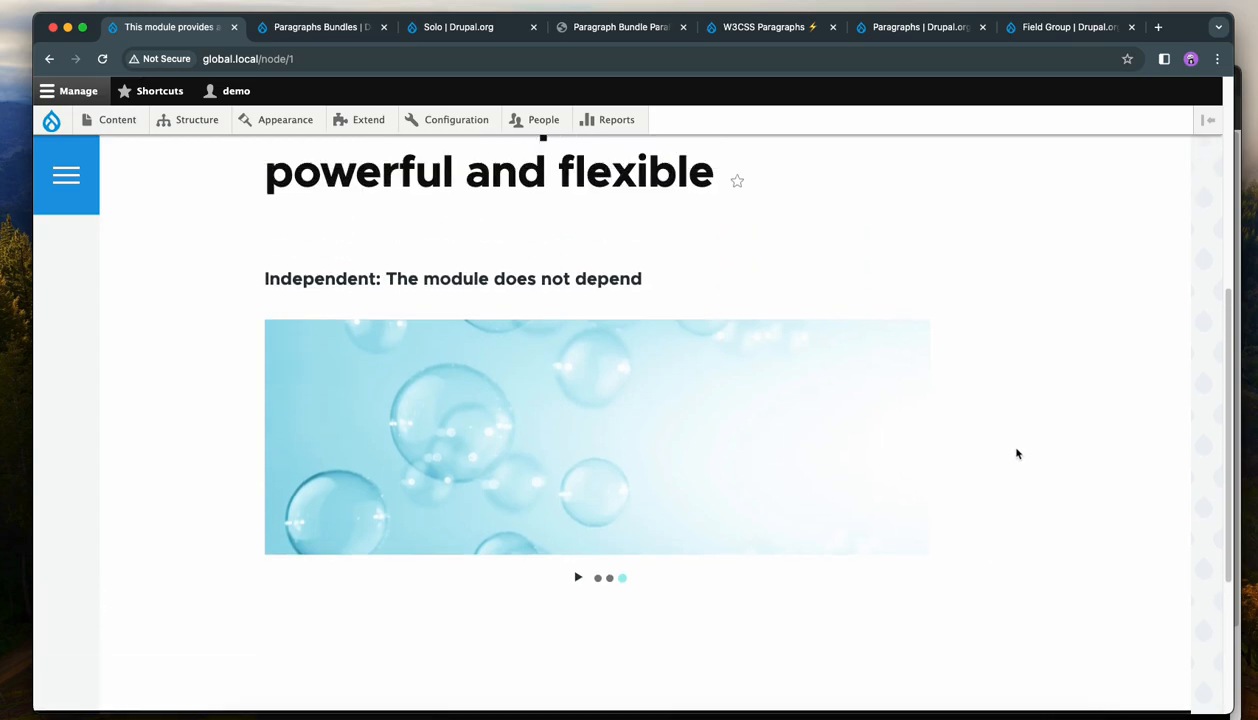
Open the page's Slideshow paragraph display settings and set its Background Color to #bb1b1b.
click(364, 370)
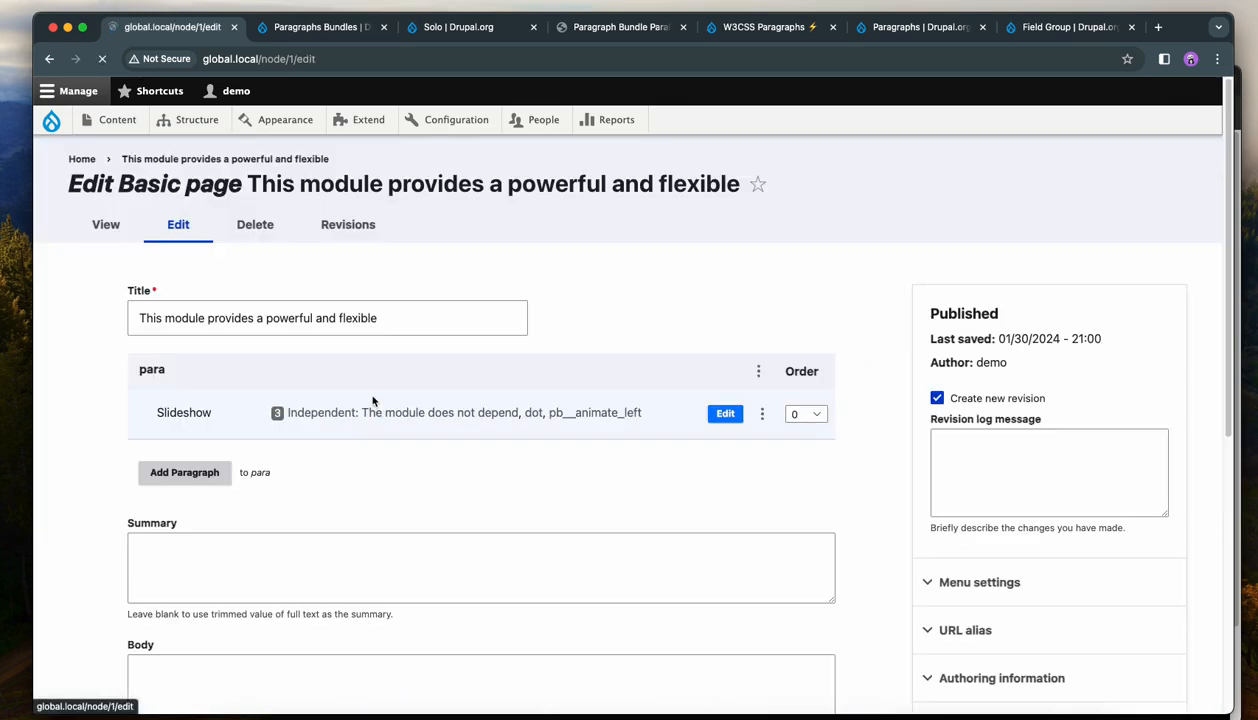
click(766, 431)
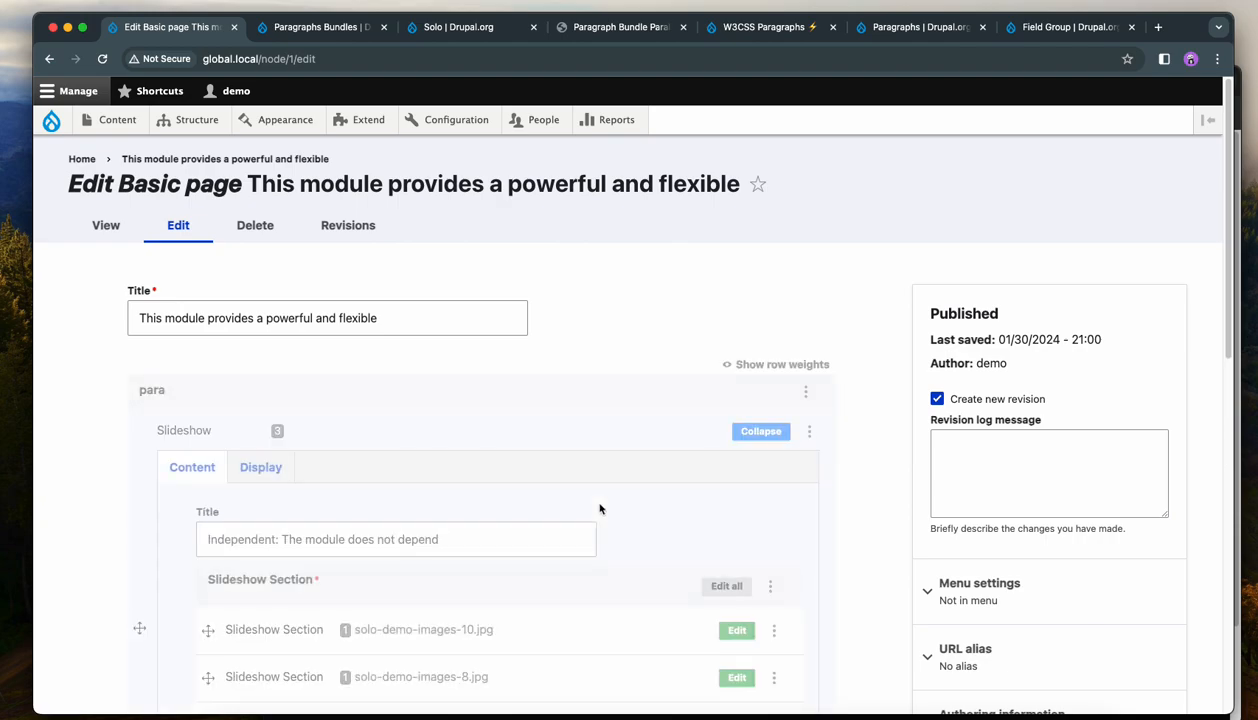
click(260, 467)
scroll(576, 383, down, 3)
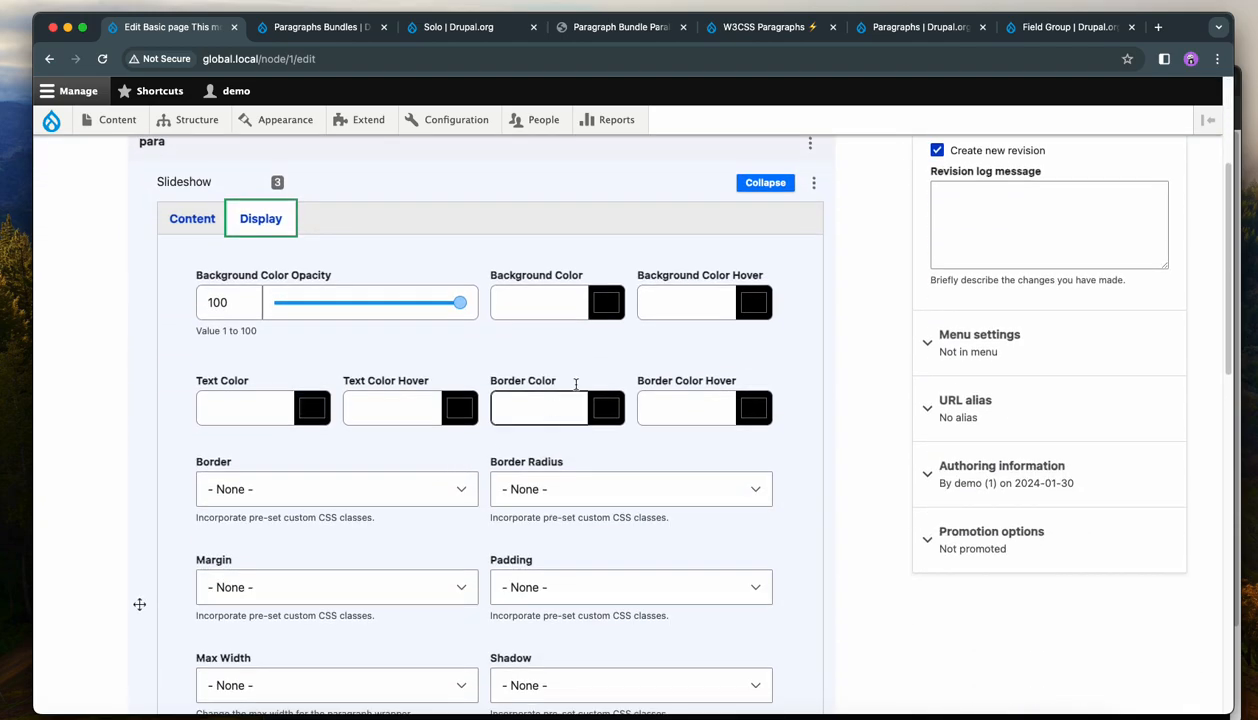
click(604, 303)
click(734, 354)
click(780, 346)
Set Border Radius to 'Element rounded (border-radius) 4px' and Shadow to '4px bordered shadow'.
click(599, 484)
click(600, 528)
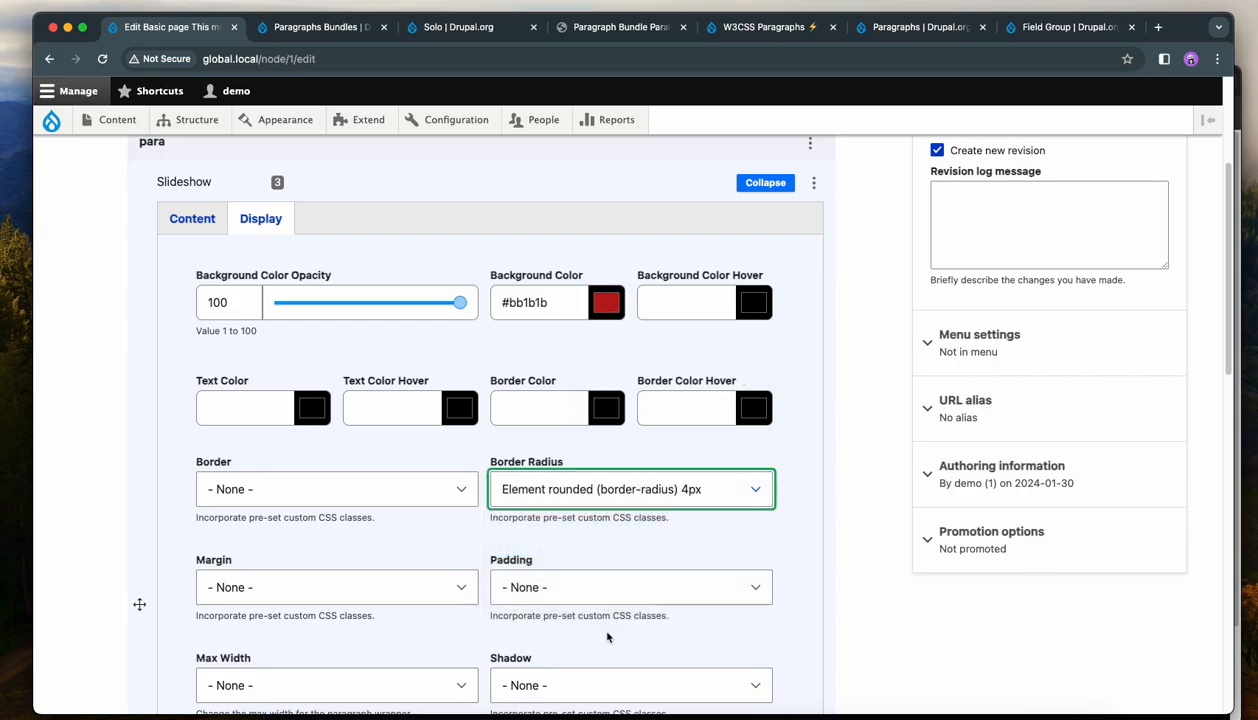
scroll(605, 615, down, 2)
click(591, 582)
click(591, 616)
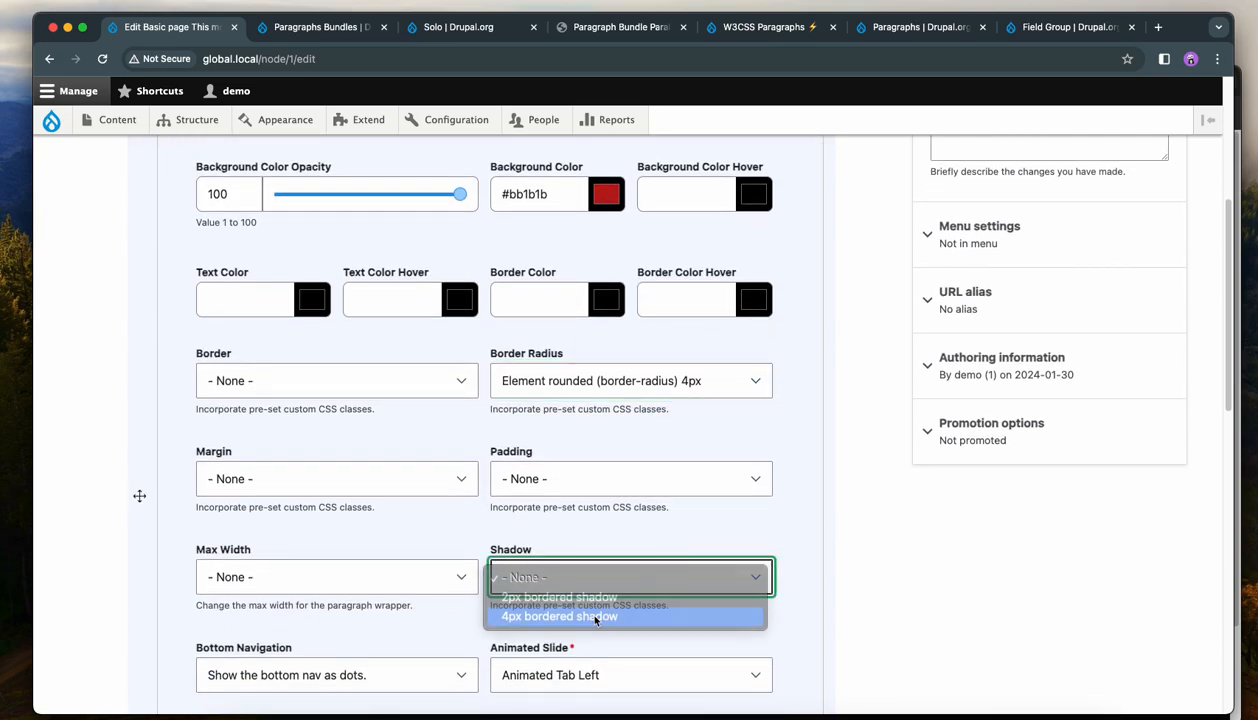
Set the Slideshow's Max Width to 500 px and save the page.
click(309, 587)
click(270, 635)
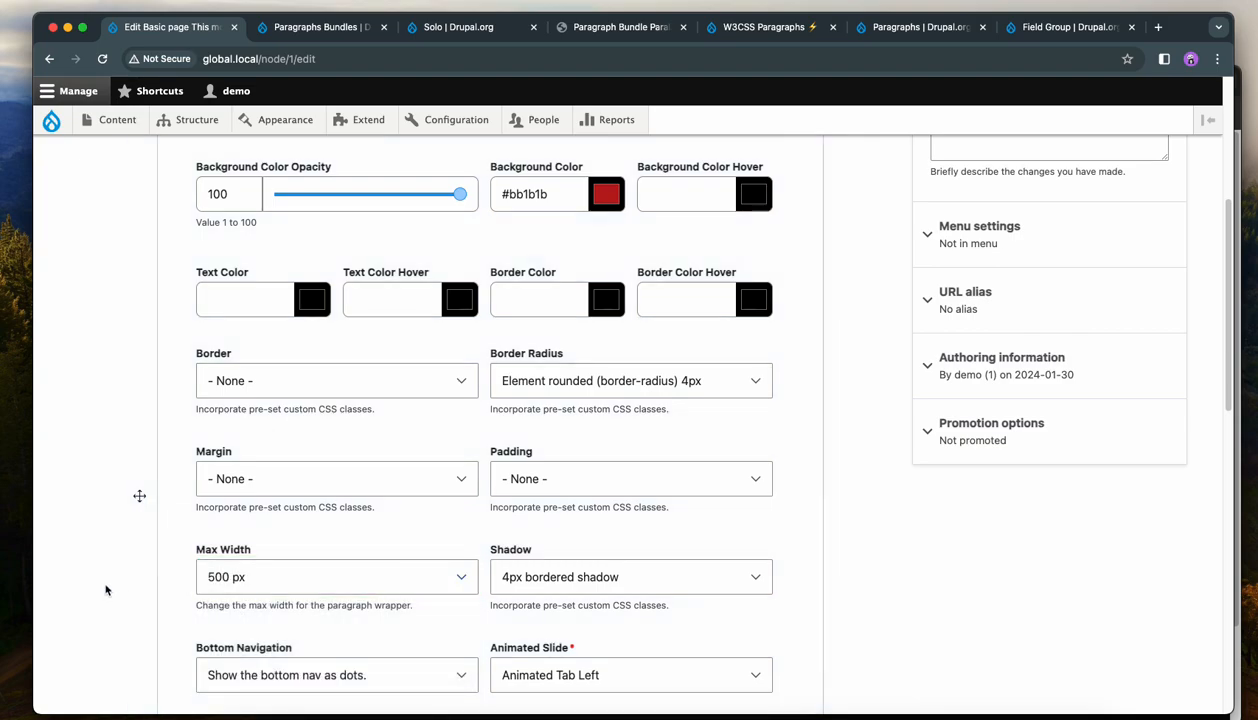
scroll(110, 595, down, 10)
click(141, 618)
scroll(866, 436, down, 5)
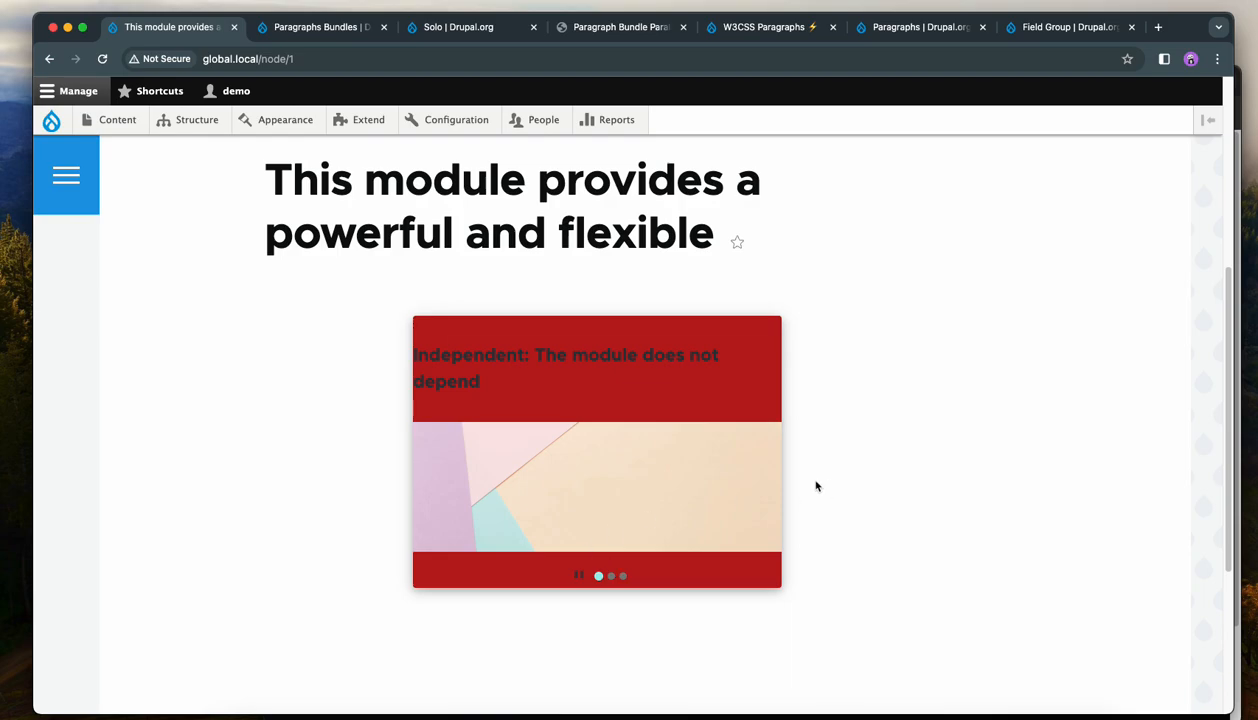
scroll(871, 468, up, 4)
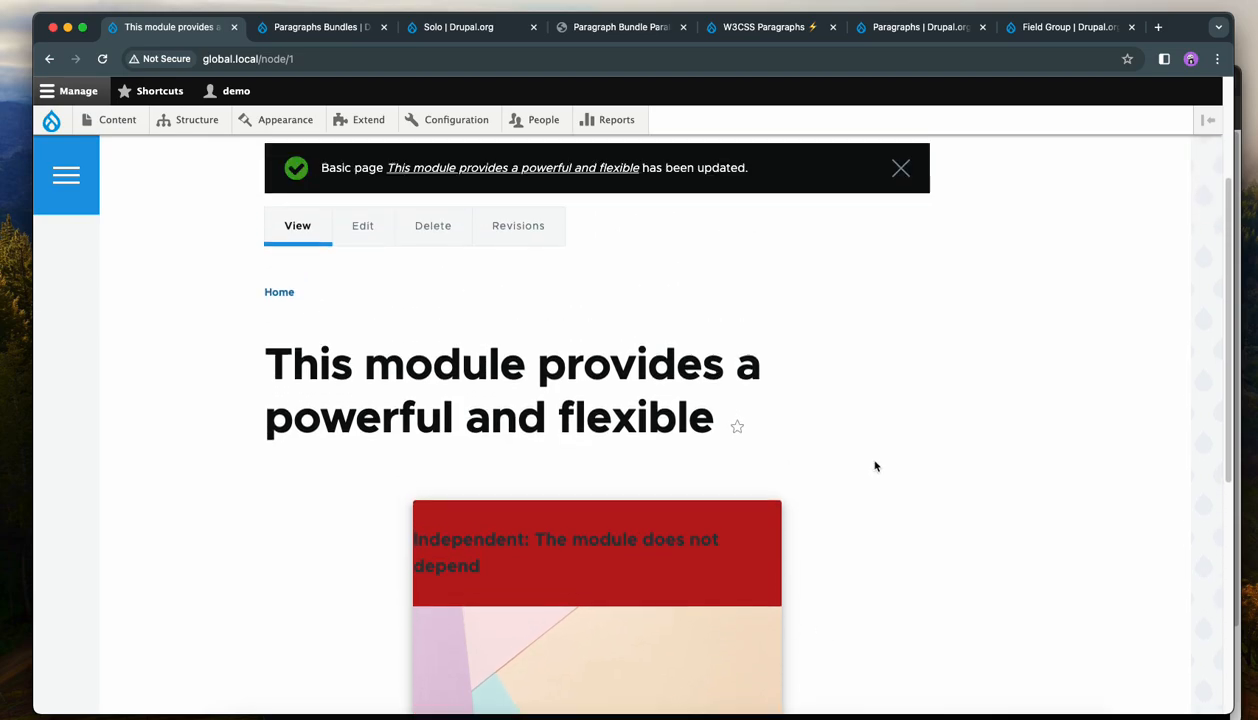
Reopen the Slideshow's display settings and set Max Width back to '- None -'.
click(364, 349)
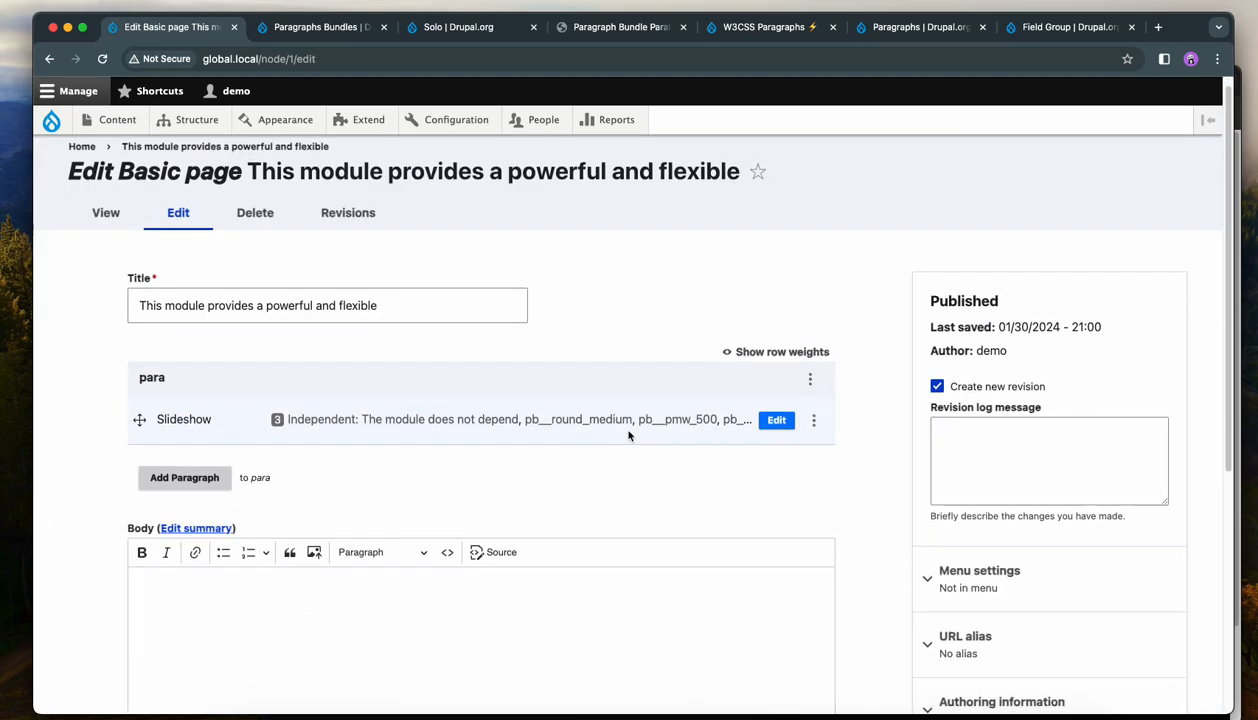
click(779, 416)
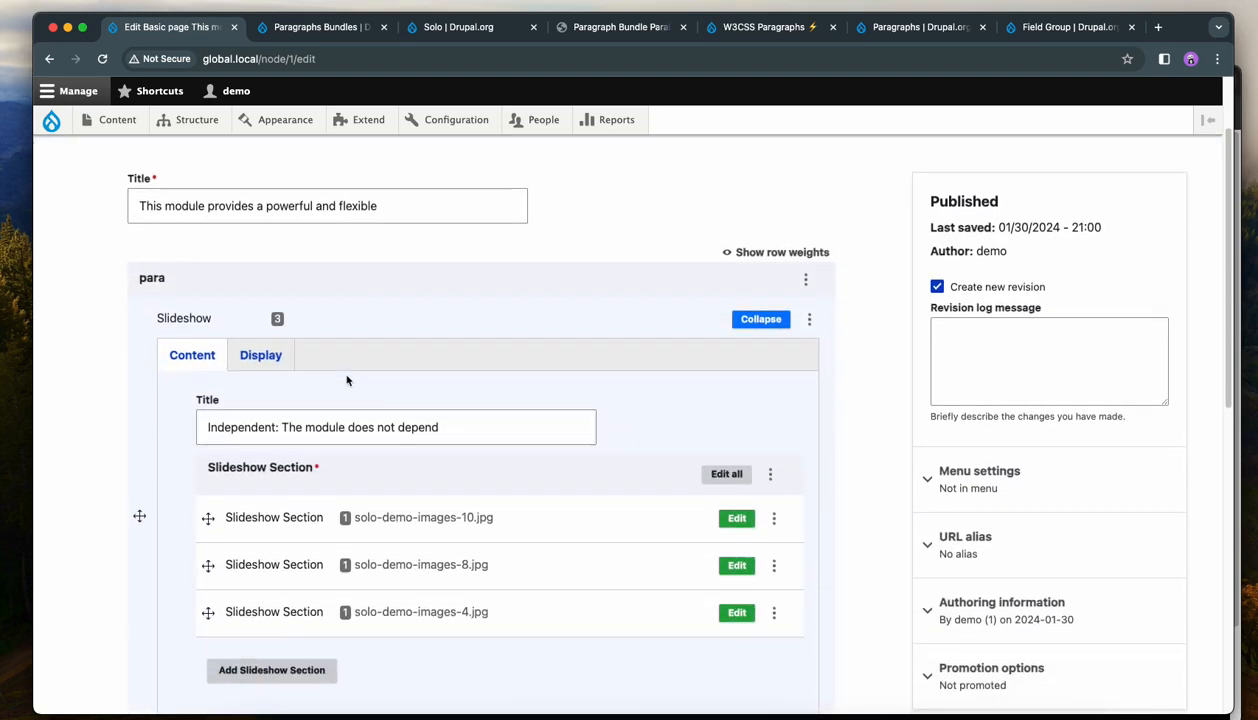
scroll(641, 444, down, 2)
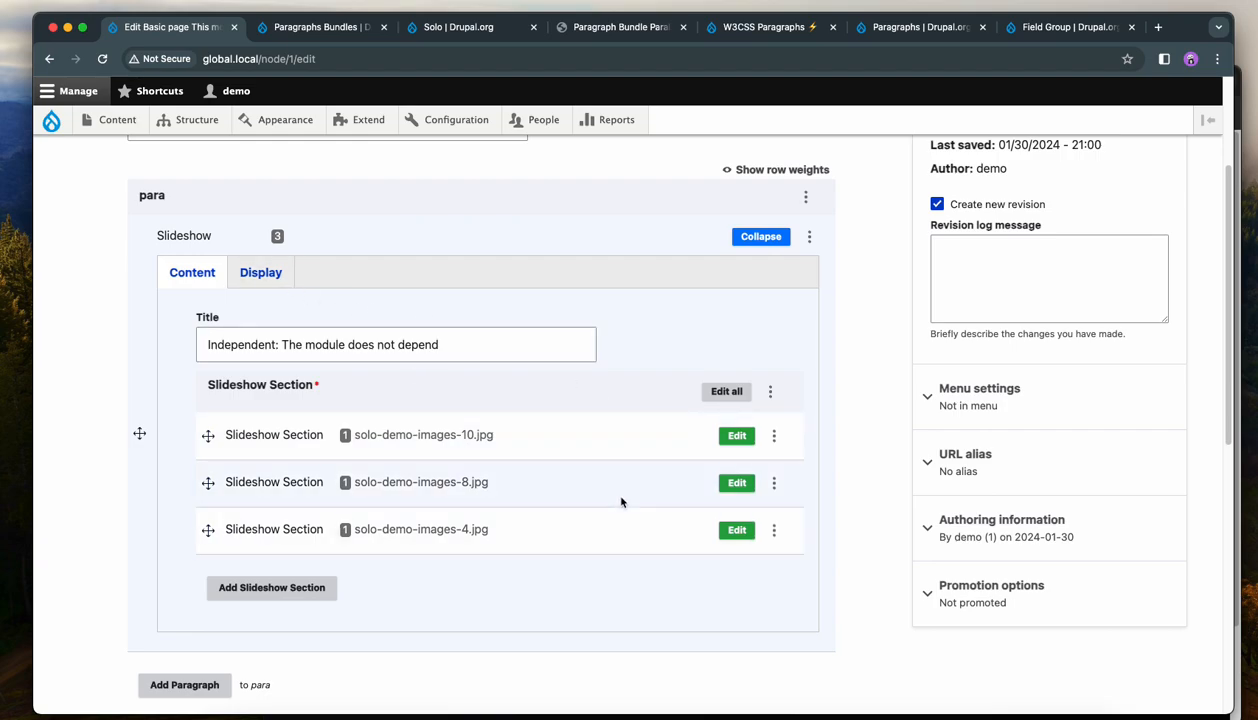
click(282, 281)
scroll(533, 399, down, 2)
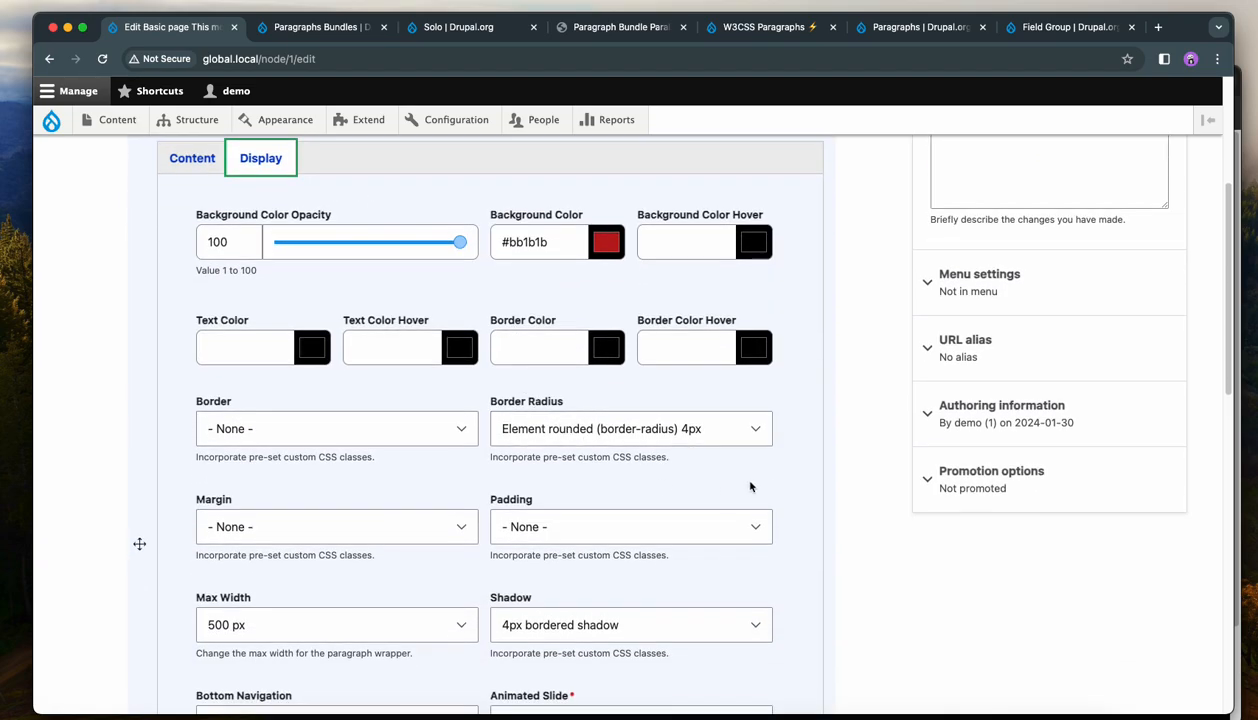
scroll(742, 489, down, 5)
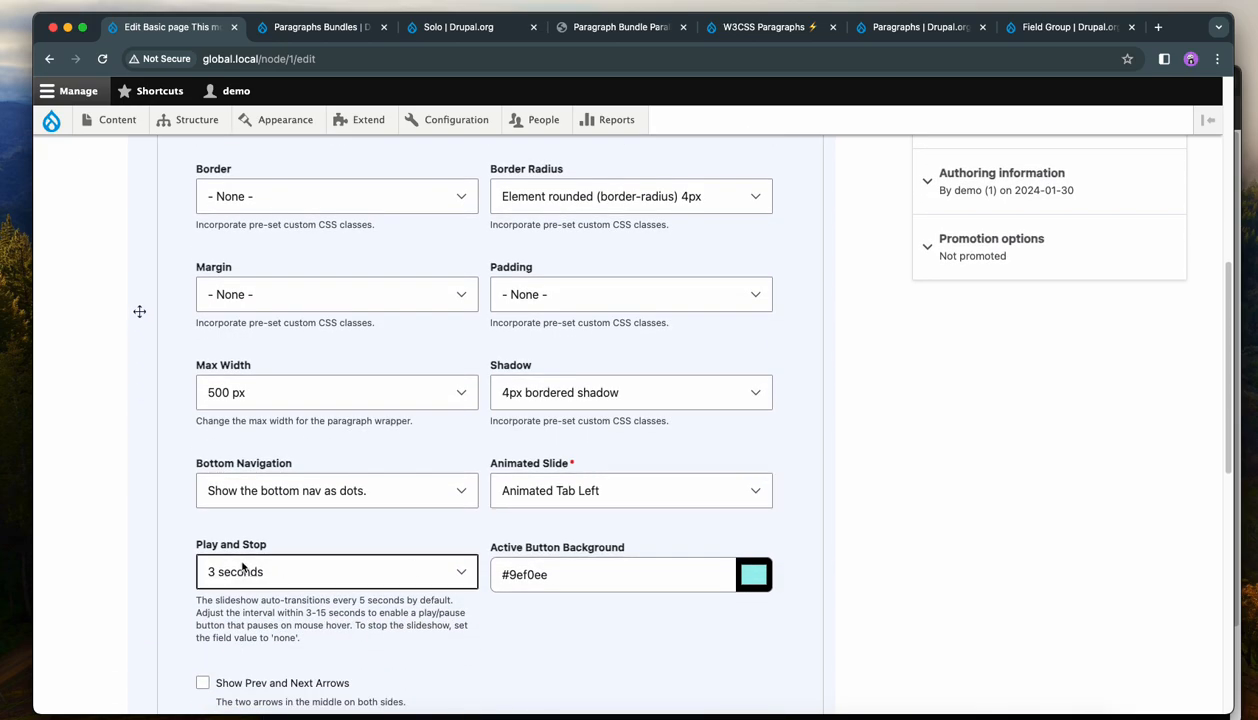
click(292, 394)
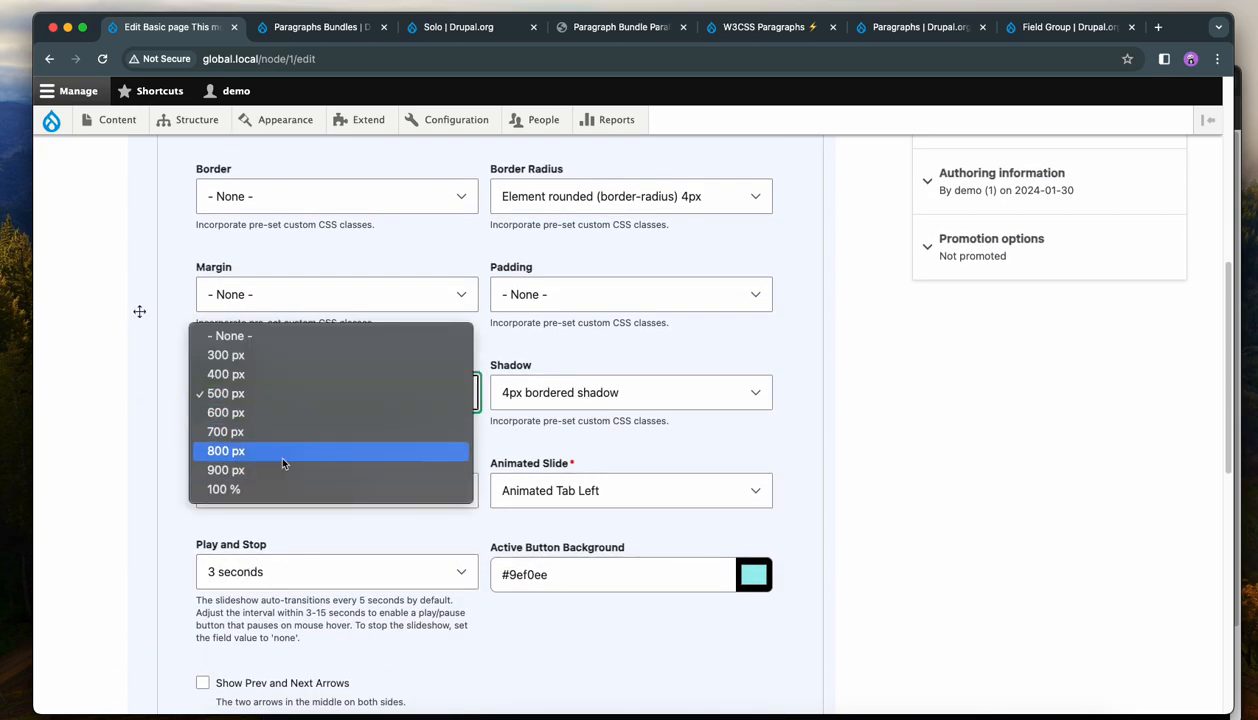
click(281, 450)
click(233, 405)
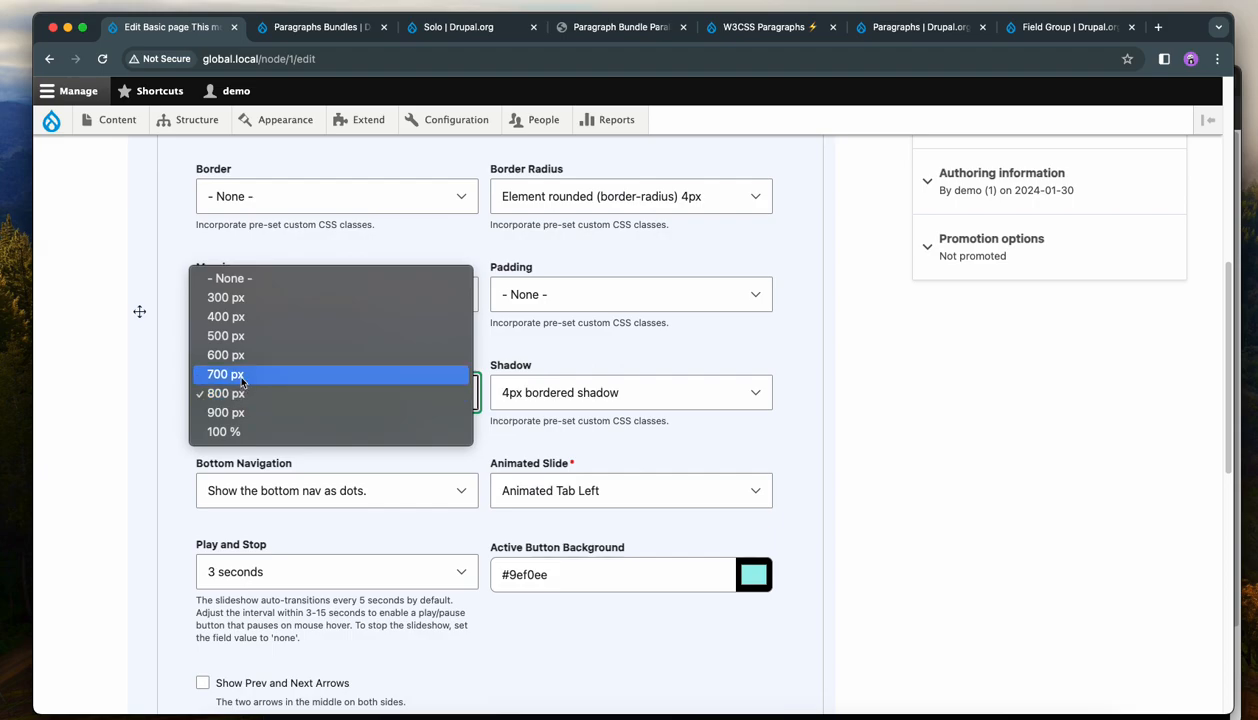
click(240, 279)
scroll(113, 450, up, 2)
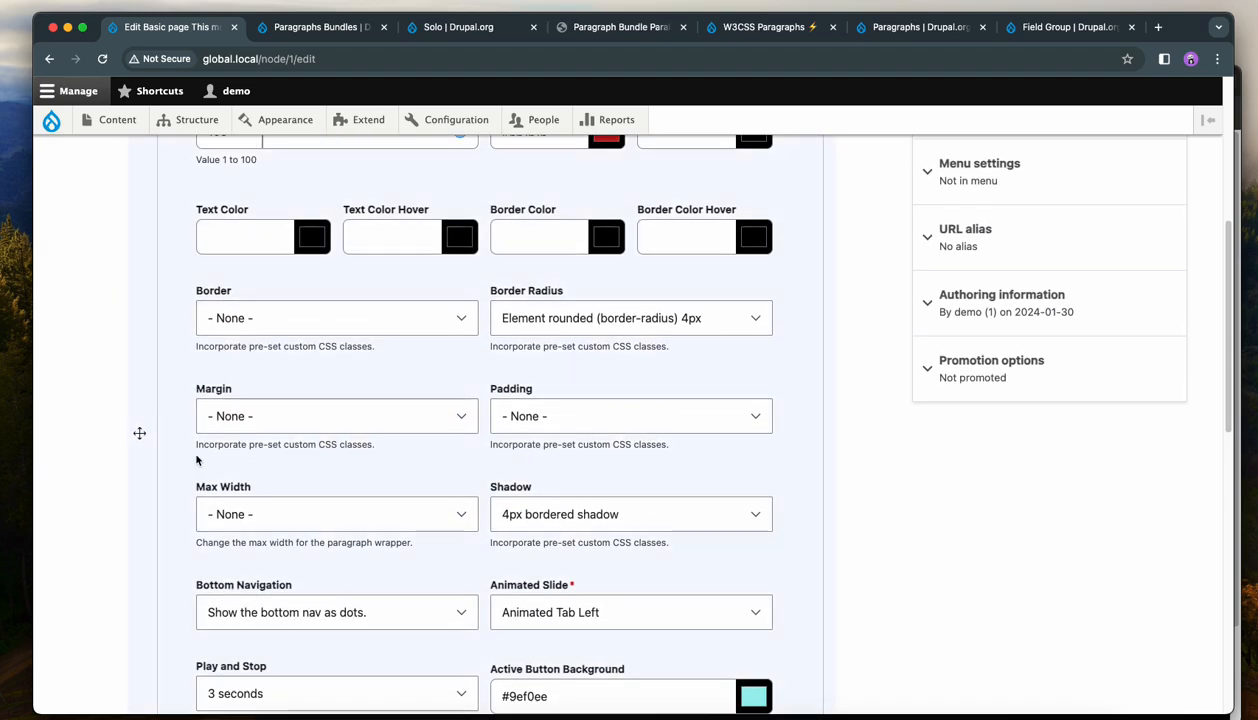
Enable Show Prev and Next Arrows and save the page.
scroll(892, 498, down, 2)
scroll(892, 498, down, 3)
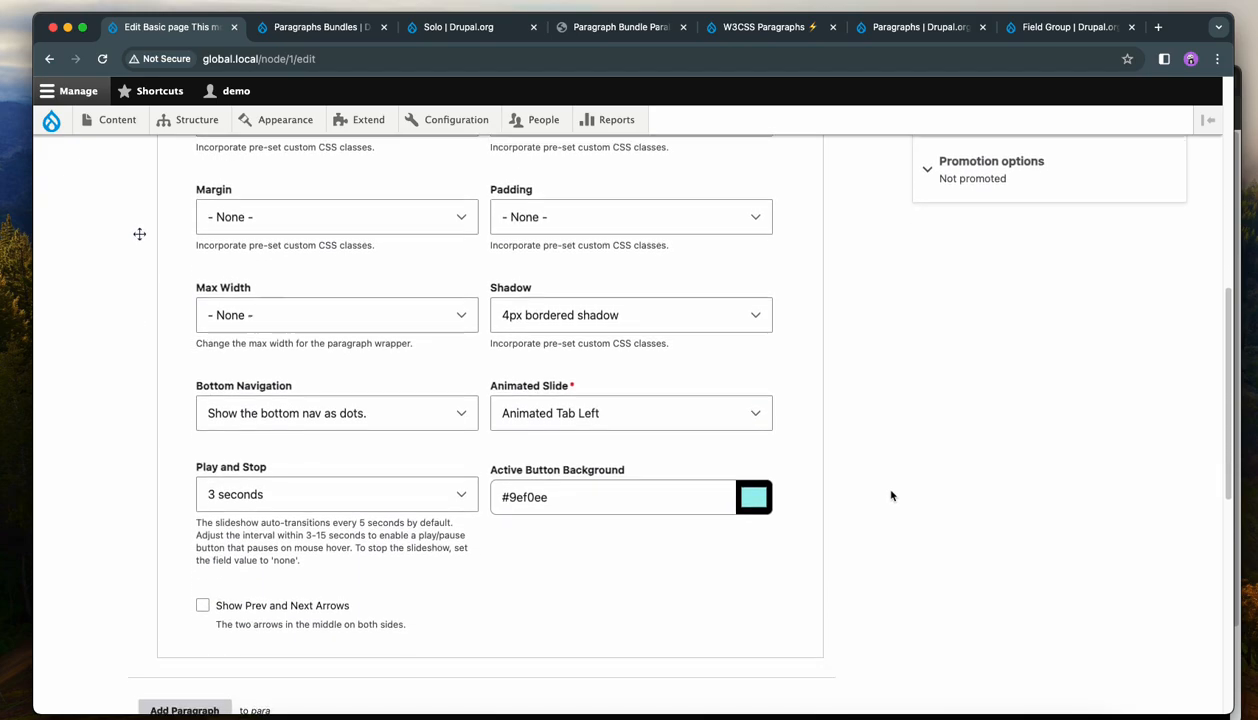
click(276, 594)
scroll(190, 521, down, 6)
scroll(190, 521, down, 7)
click(160, 607)
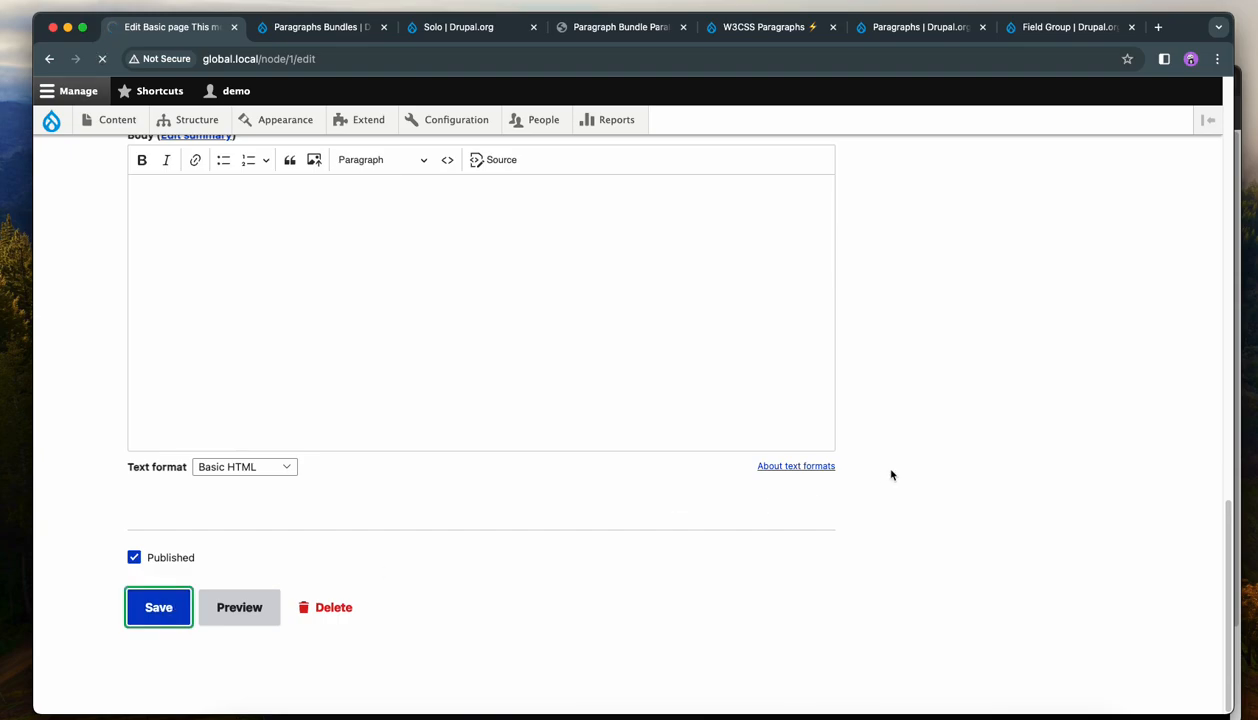
Browse to the second slide using the dot navigation.
scroll(890, 474, up, 13)
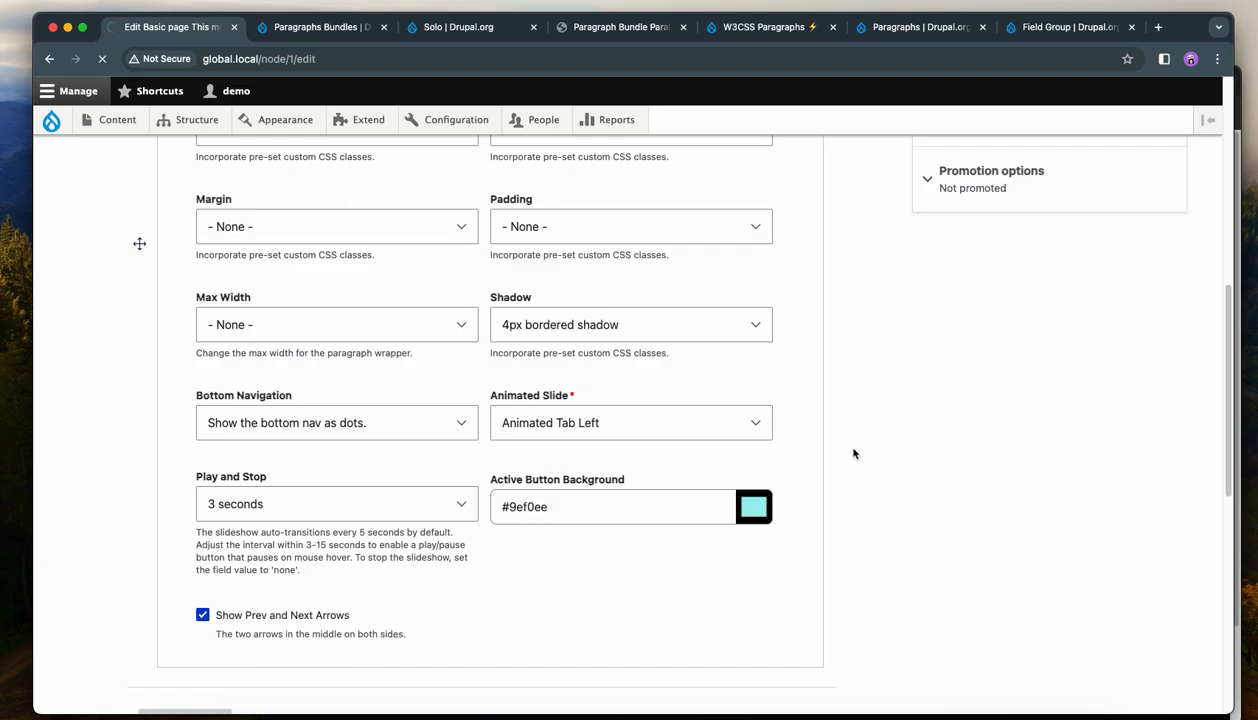
scroll(854, 454, down, 4)
scroll(854, 454, down, 6)
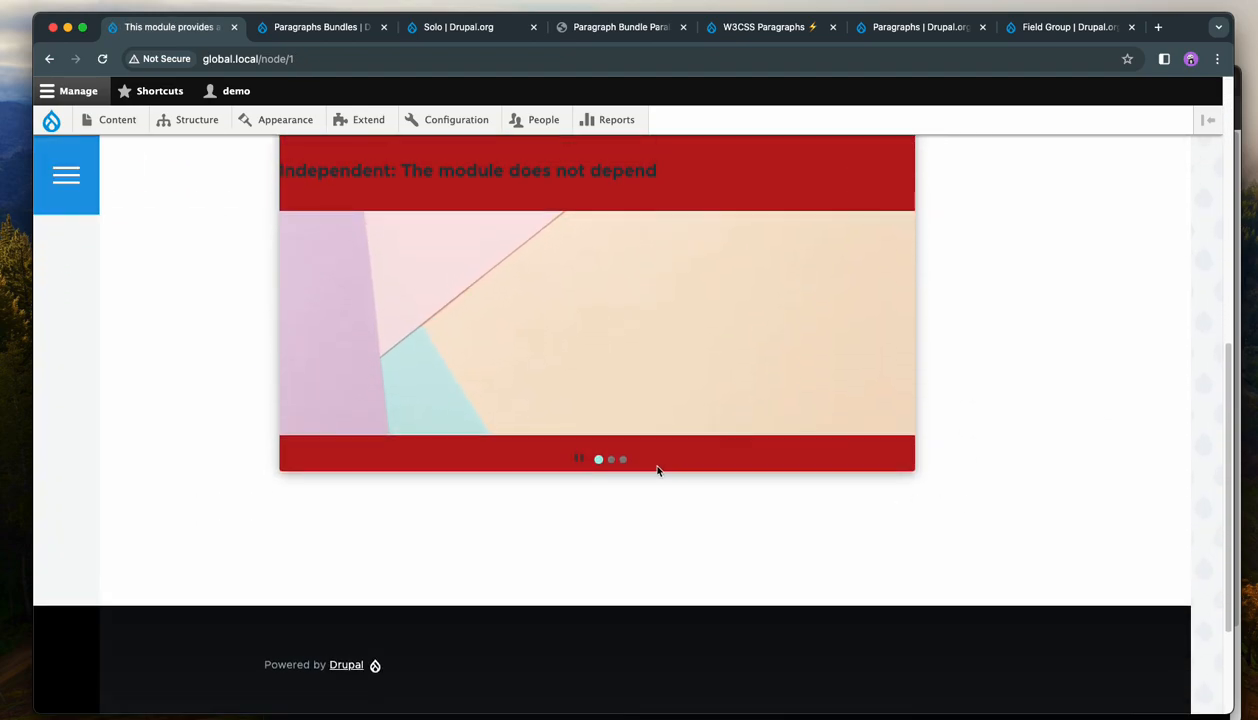
click(611, 460)
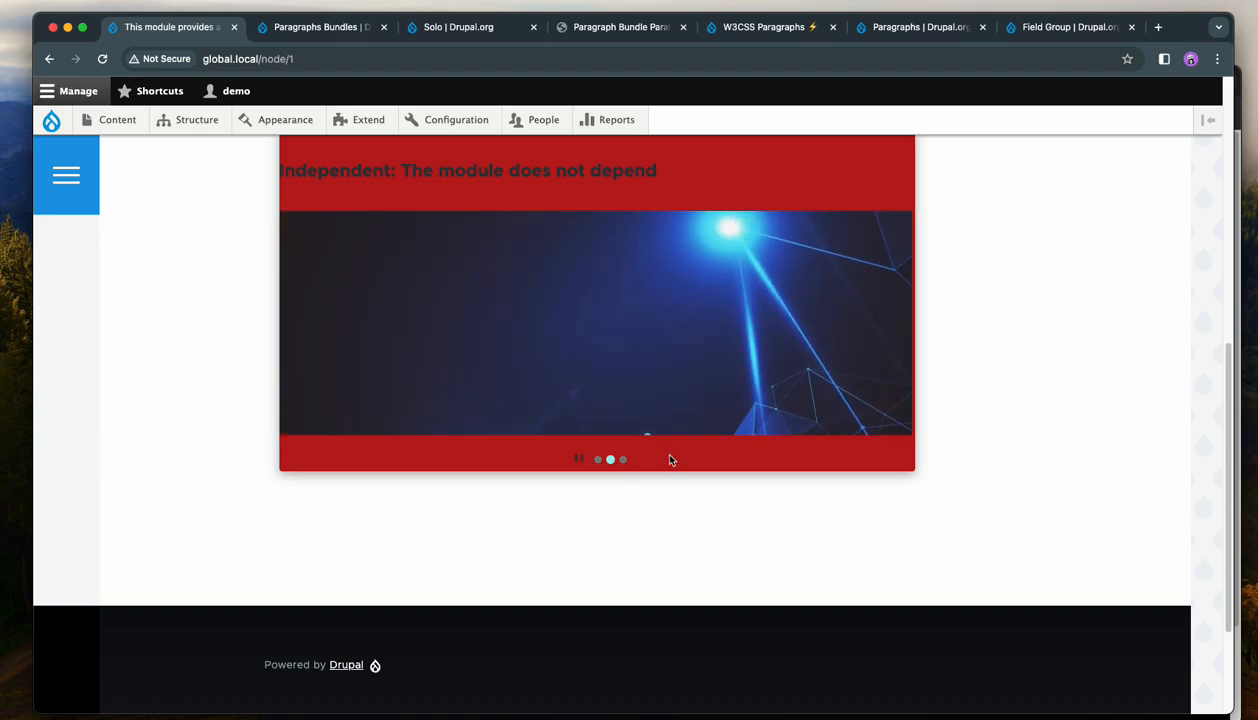
Edit the page again and change the Slideshow's Background Color to white (#ffffff).
scroll(662, 452, up, 5)
click(363, 252)
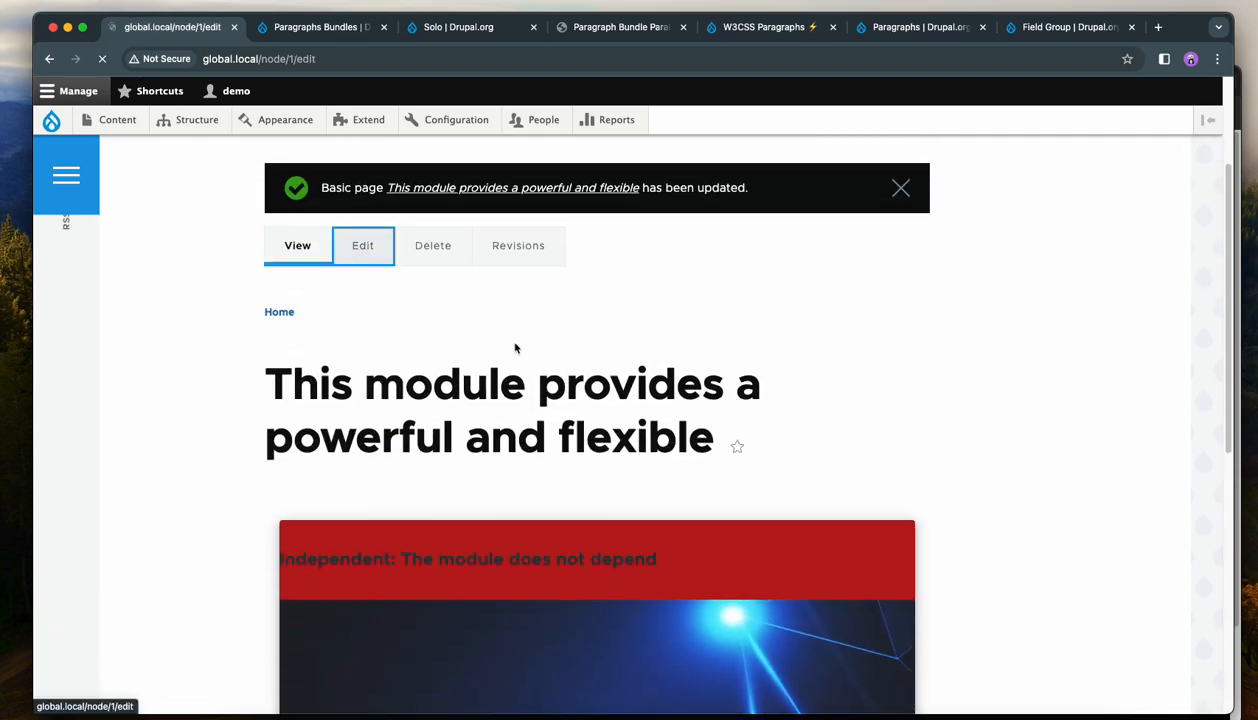
scroll(759, 484, down, 2)
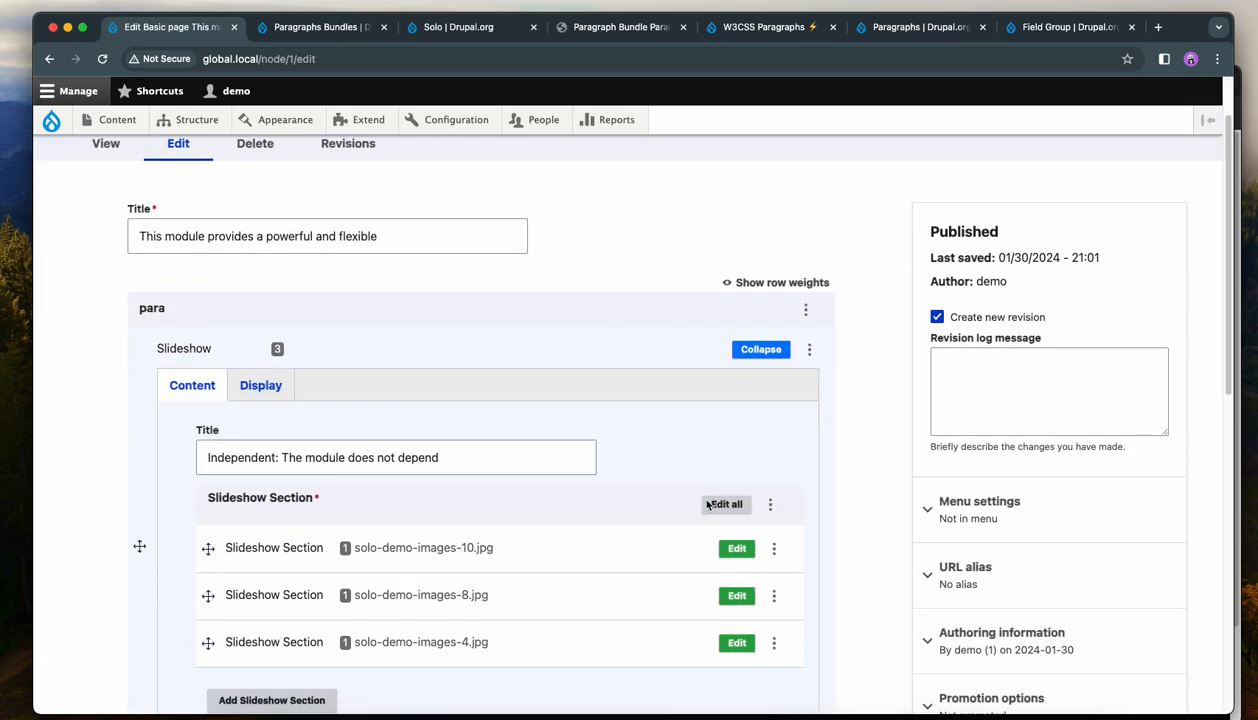
click(270, 390)
click(606, 460)
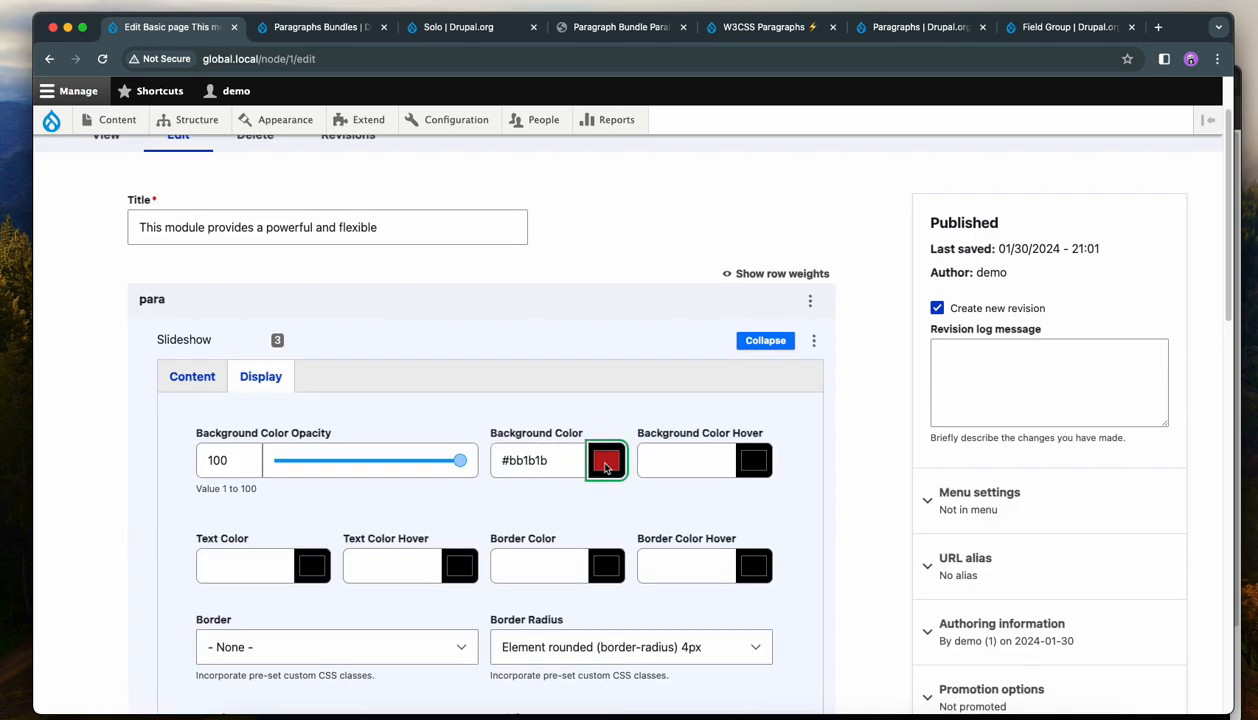
click(717, 597)
click(694, 503)
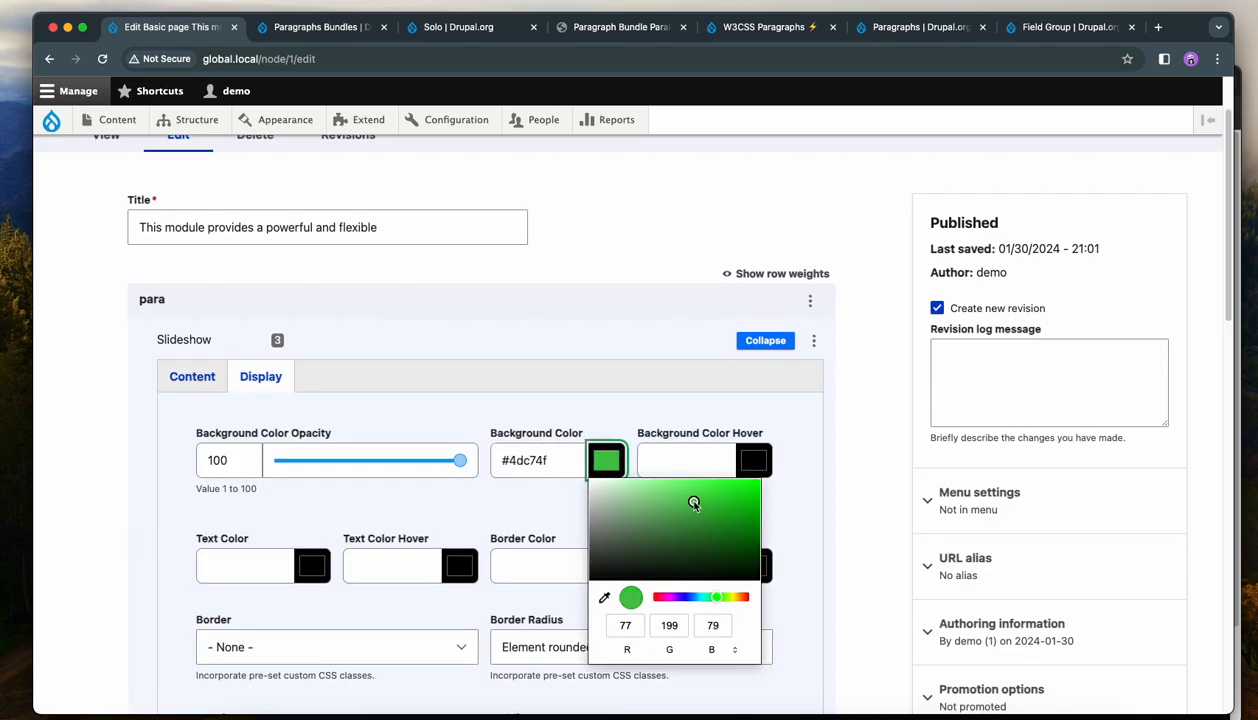
click(688, 597)
drag(619, 490, 587, 481)
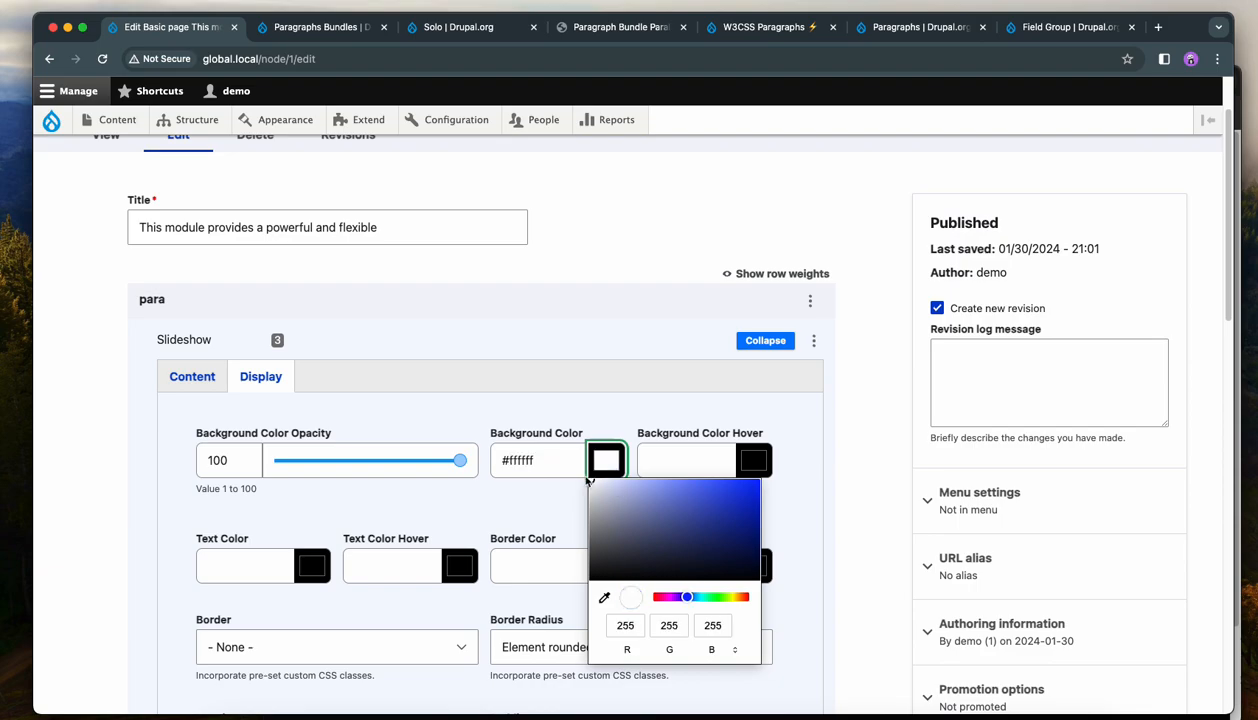
click(538, 494)
Add a new Slideshow Section containing a Simple body section.
scroll(630, 503, down, 10)
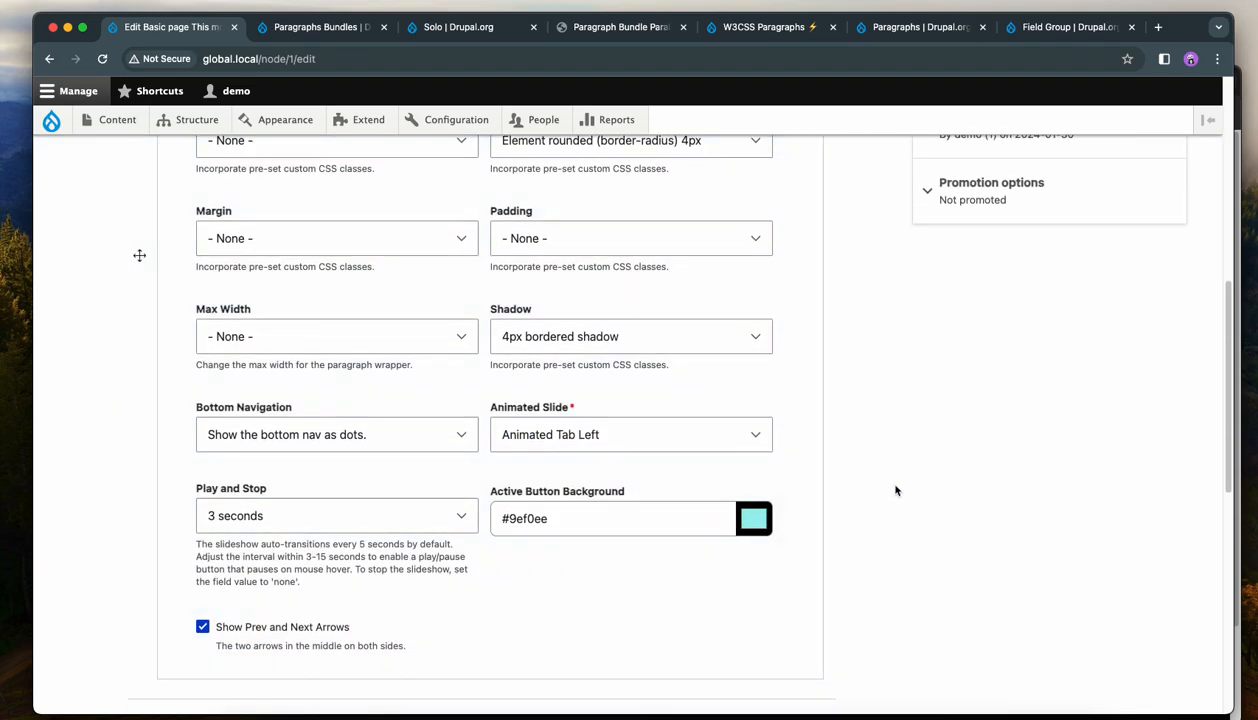
scroll(894, 472, up, 5)
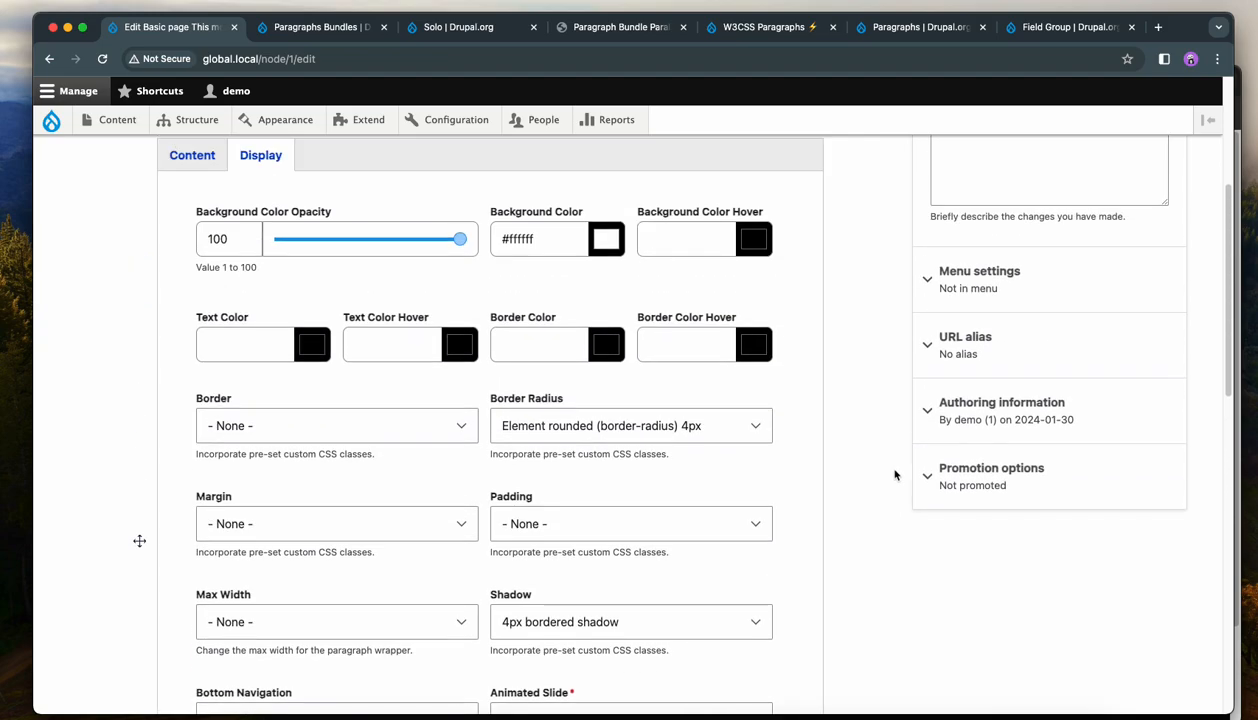
click(189, 240)
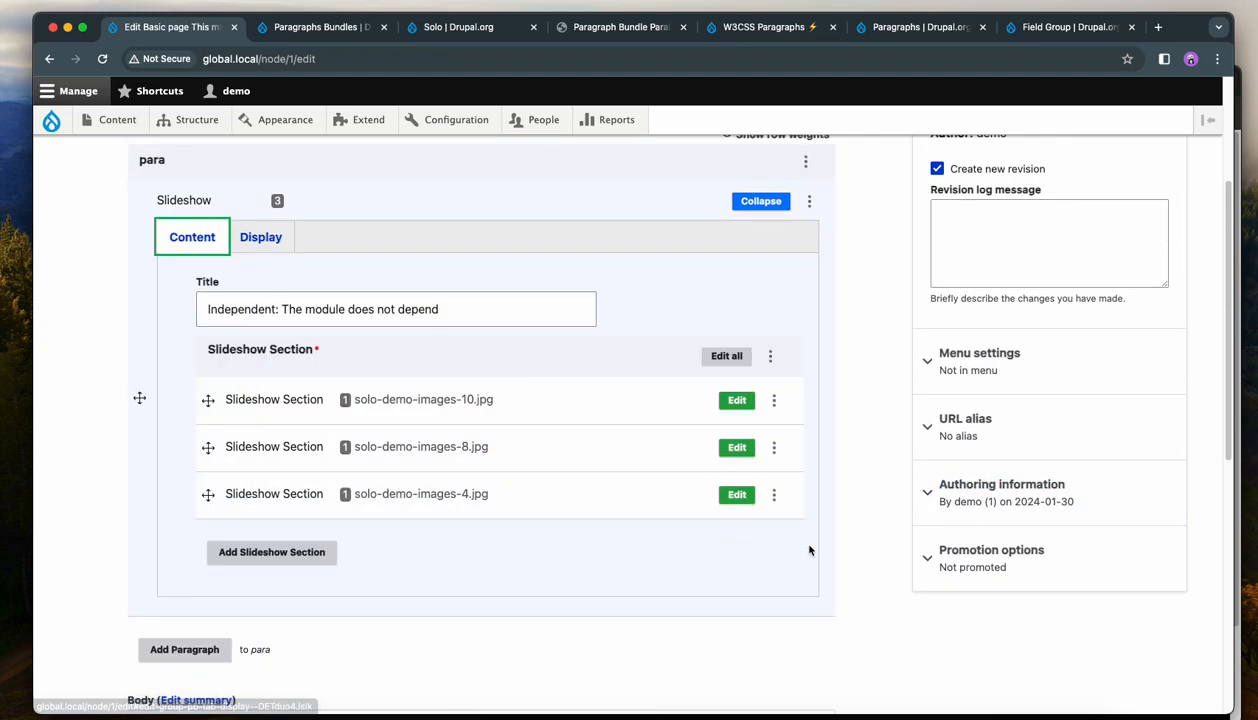
click(289, 553)
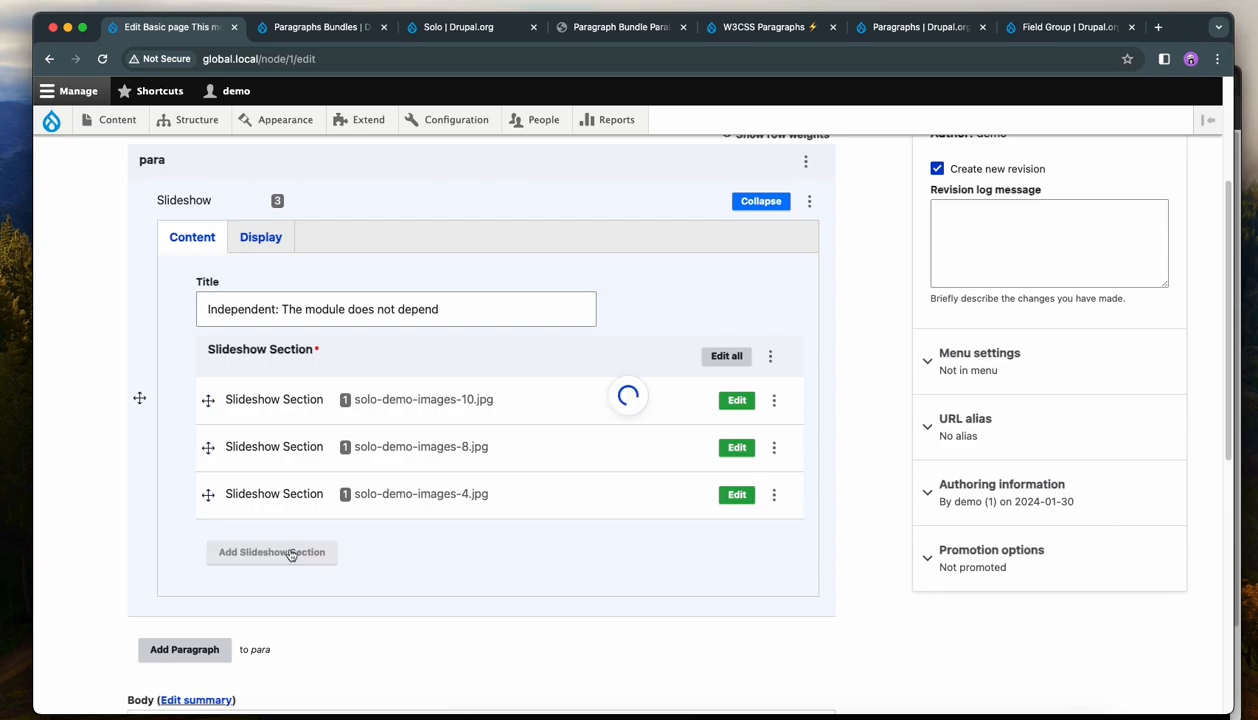
scroll(437, 568, down, 3)
scroll(436, 566, down, 2)
scroll(436, 566, up, 2)
click(305, 543)
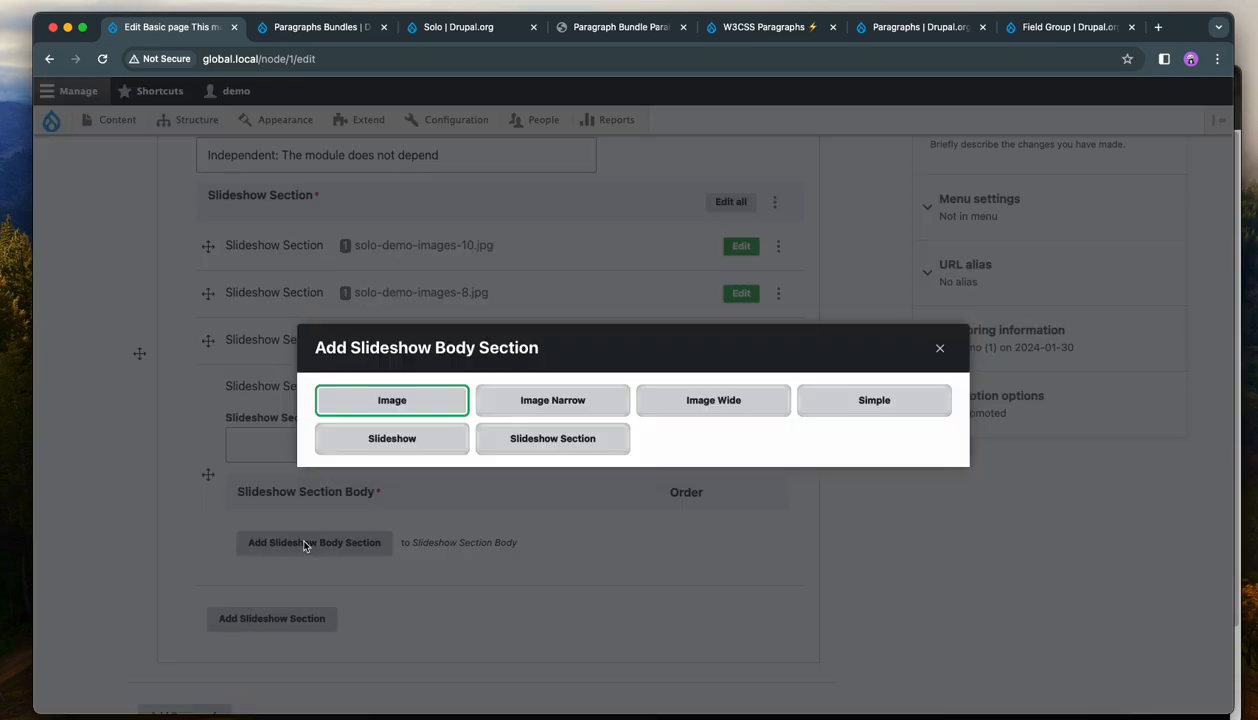
click(834, 405)
Paste the Solo theme conclusion text into the Simple section's Body.
scroll(756, 479, down, 5)
scroll(756, 479, down, 3)
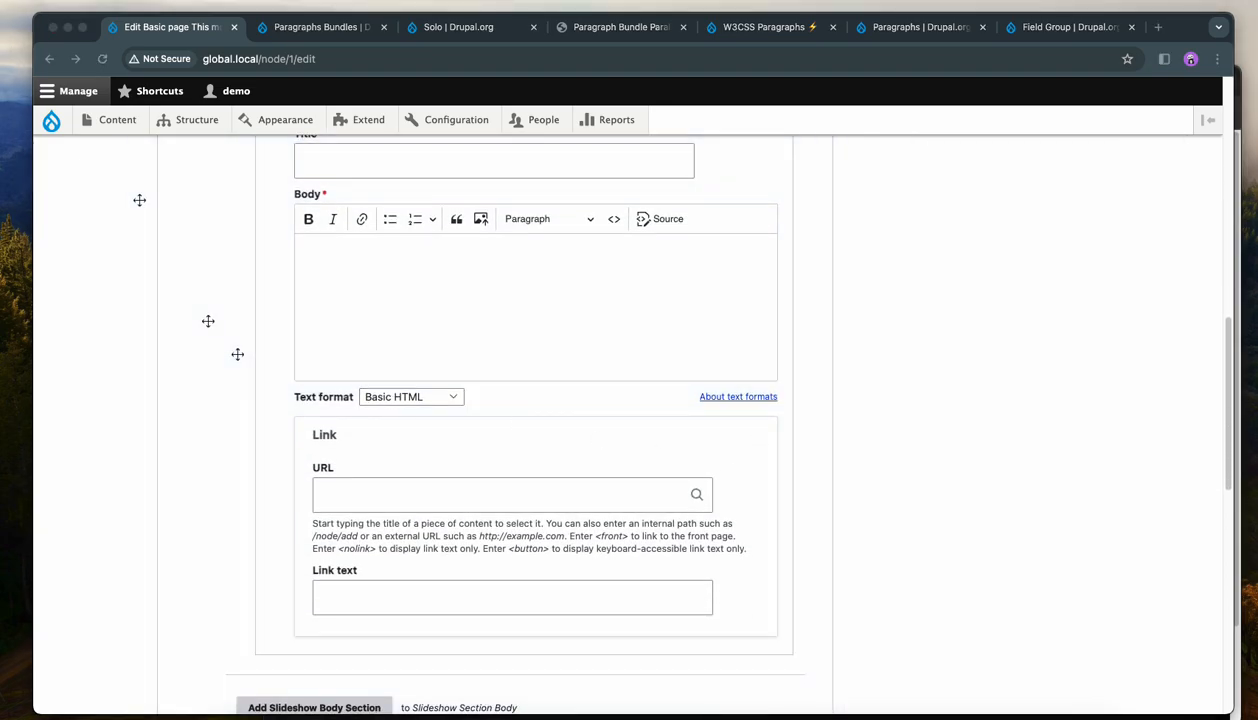
click(398, 295)
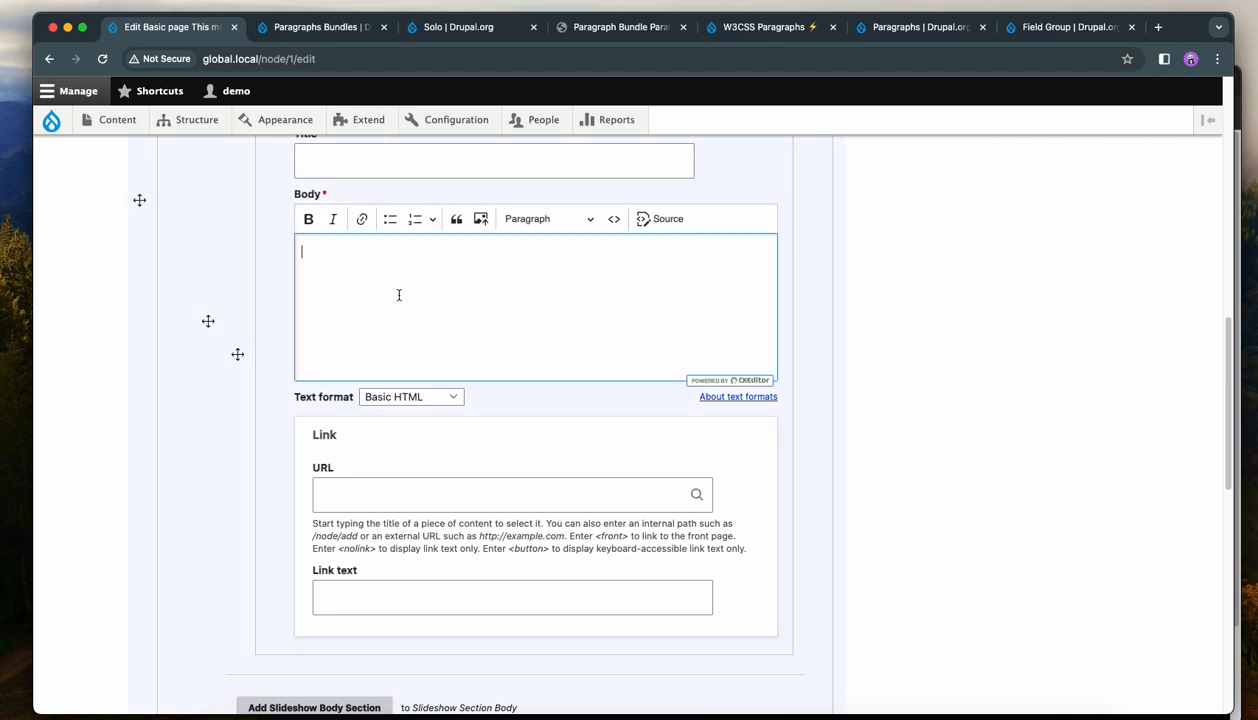
text(Conclusion In conclusion, Solo is perfect for those who want a high degree of control over their website's design, but also value simplicity and ease of use. Solo theme is a versatile and user-friendly solution that can be tailored to suit your specific needs. Whether you are creating a simple blog or a complex corporate website, Solo theme will provide you with the tools you need to create an impressive and effective online presence. With its 24 unique regions and smart design, this theme gives you the flexibility you need without overwhelming you with options.)
Collapse the new Slideshow Section and save the page.
scroll(396, 328, up, 3)
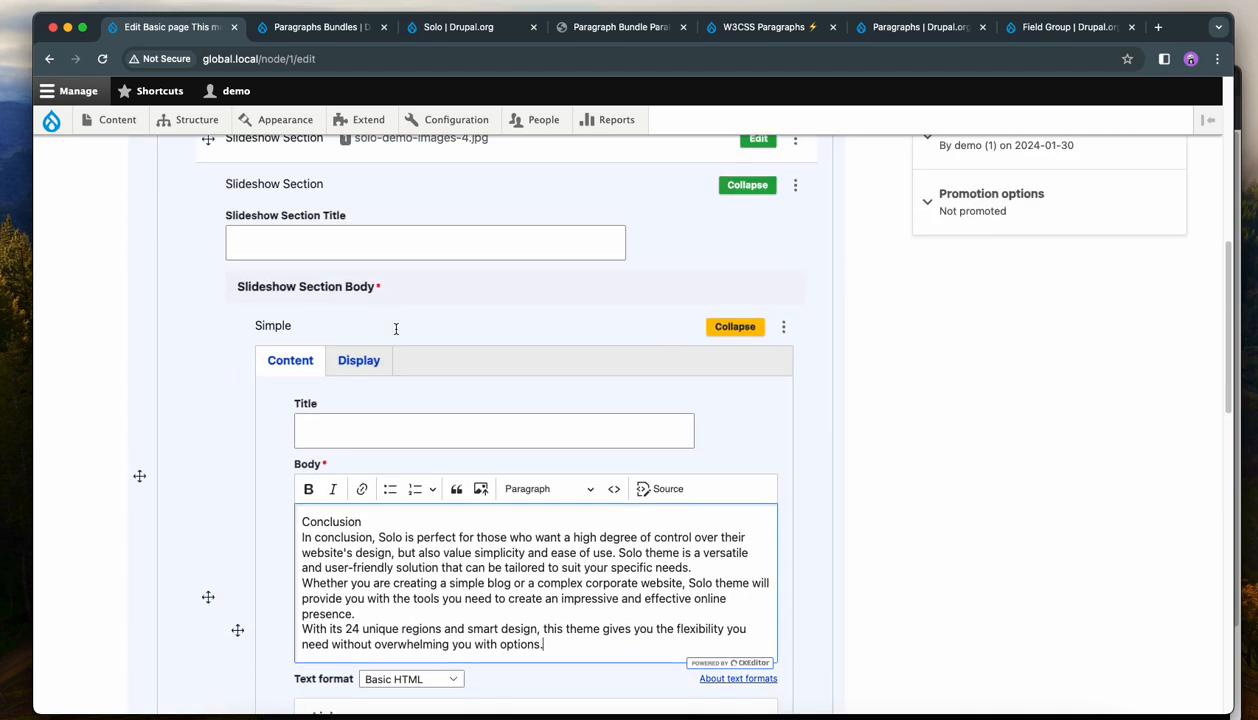
click(713, 330)
click(760, 488)
drag(205, 596, 207, 537)
scroll(410, 580, down, 10)
click(175, 605)
scroll(609, 511, down, 5)
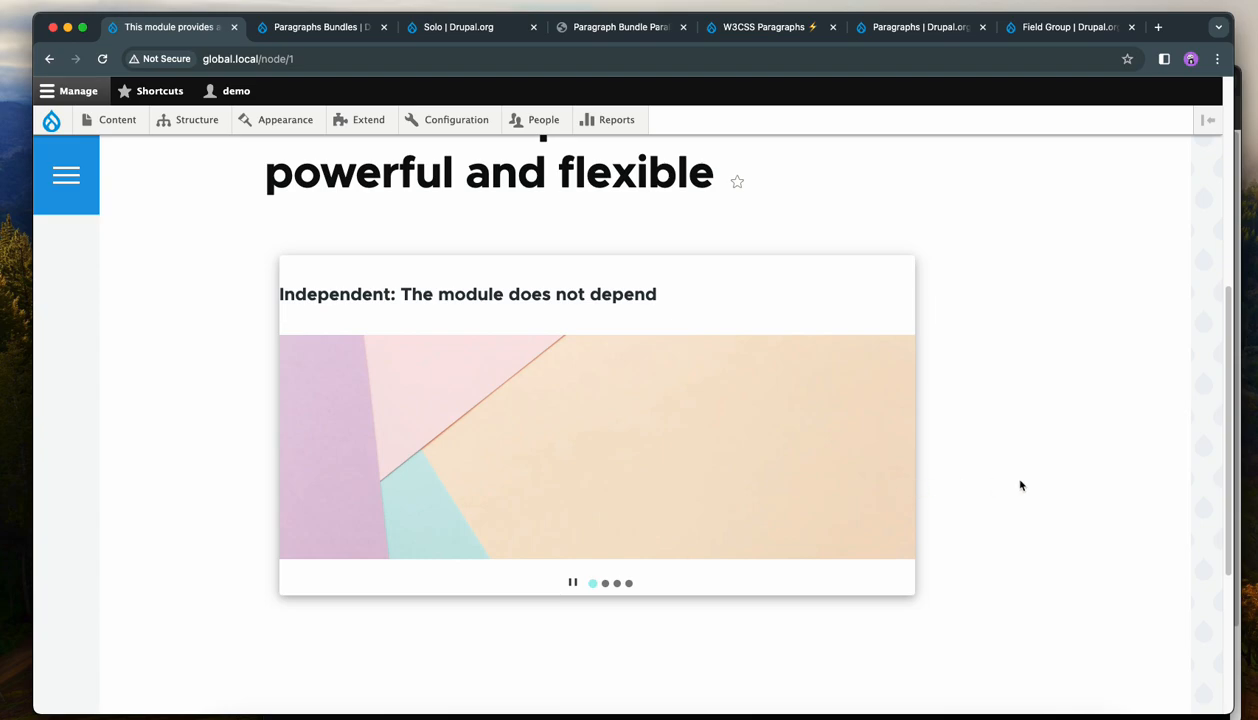
Browse the slideshow slides on the page with the navigation arrows and scroll back to the page top.
click(872, 450)
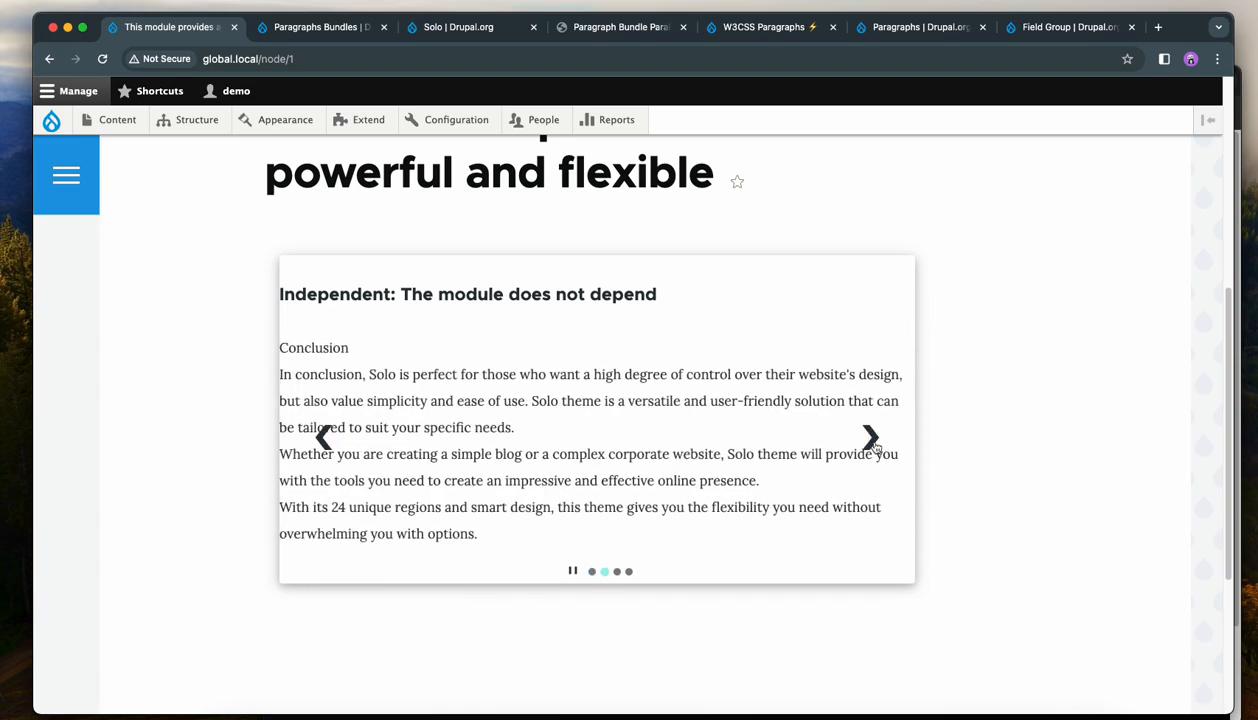
click(866, 444)
click(318, 446)
scroll(360, 374, up, 3)
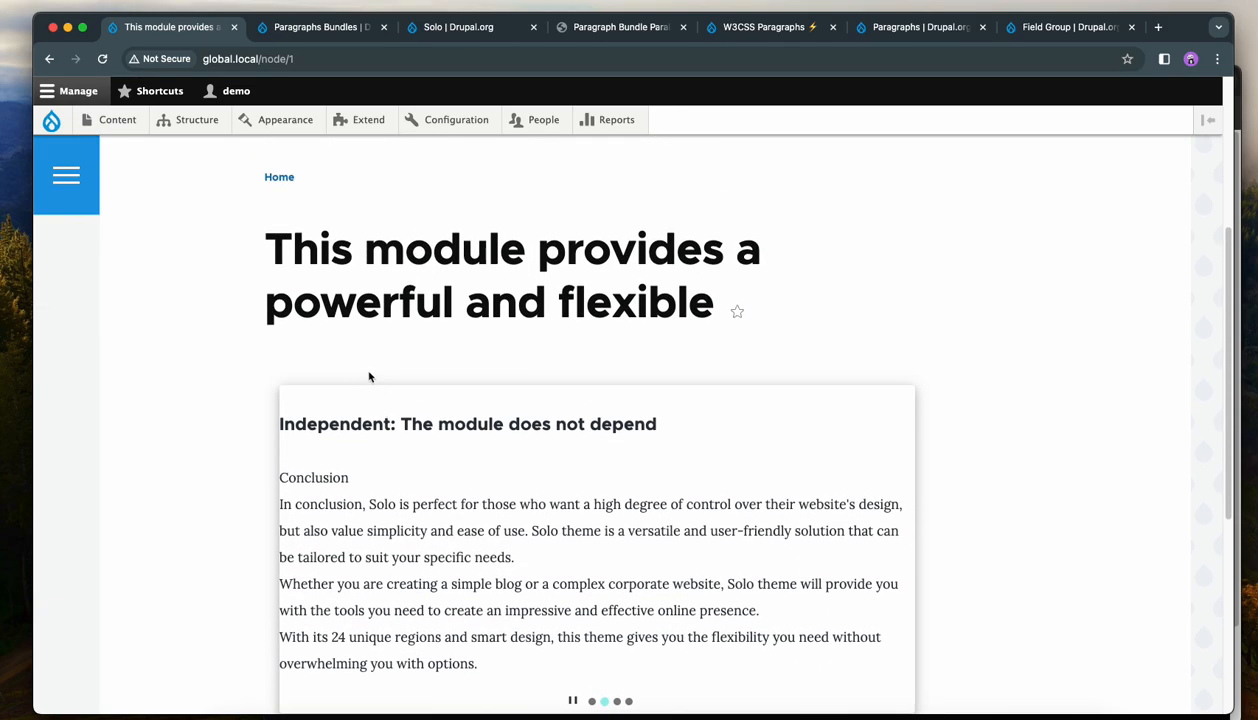
scroll(317, 270, down, 5)
scroll(356, 470, up, 10)
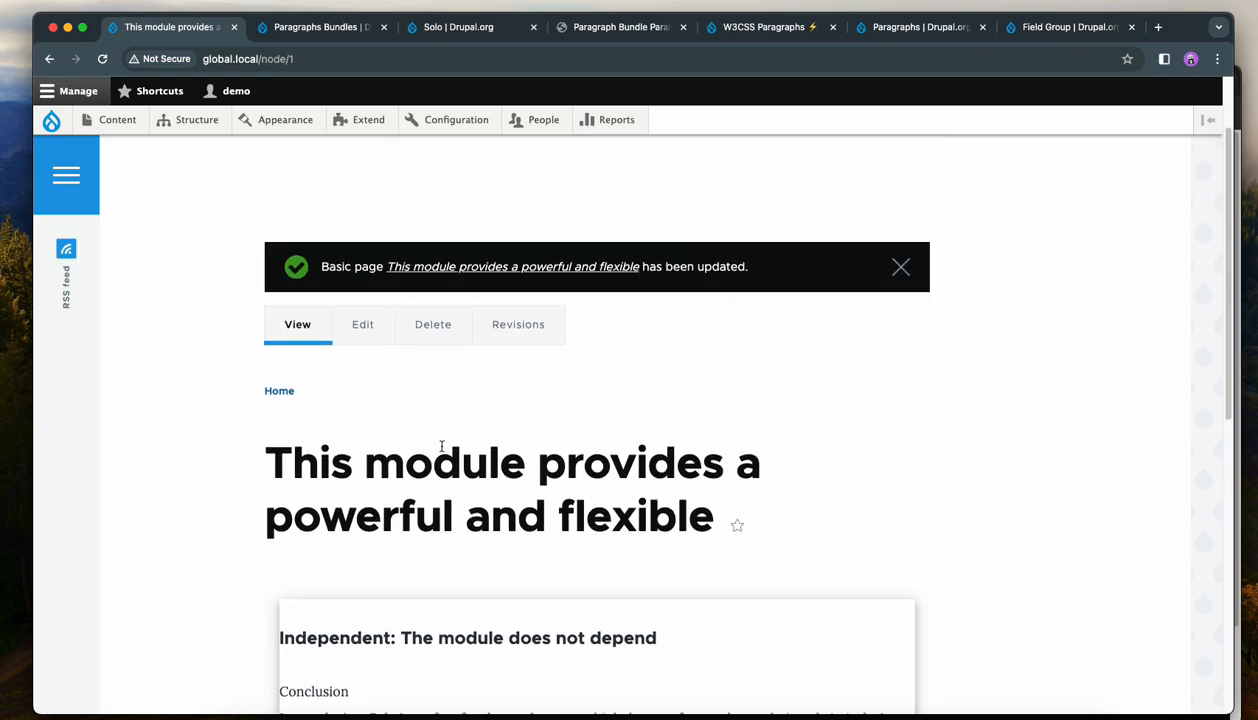
Edit the page, set the Conclusion Simple section's Padding to 12px top and bottom, 24px left and right, and save.
click(362, 431)
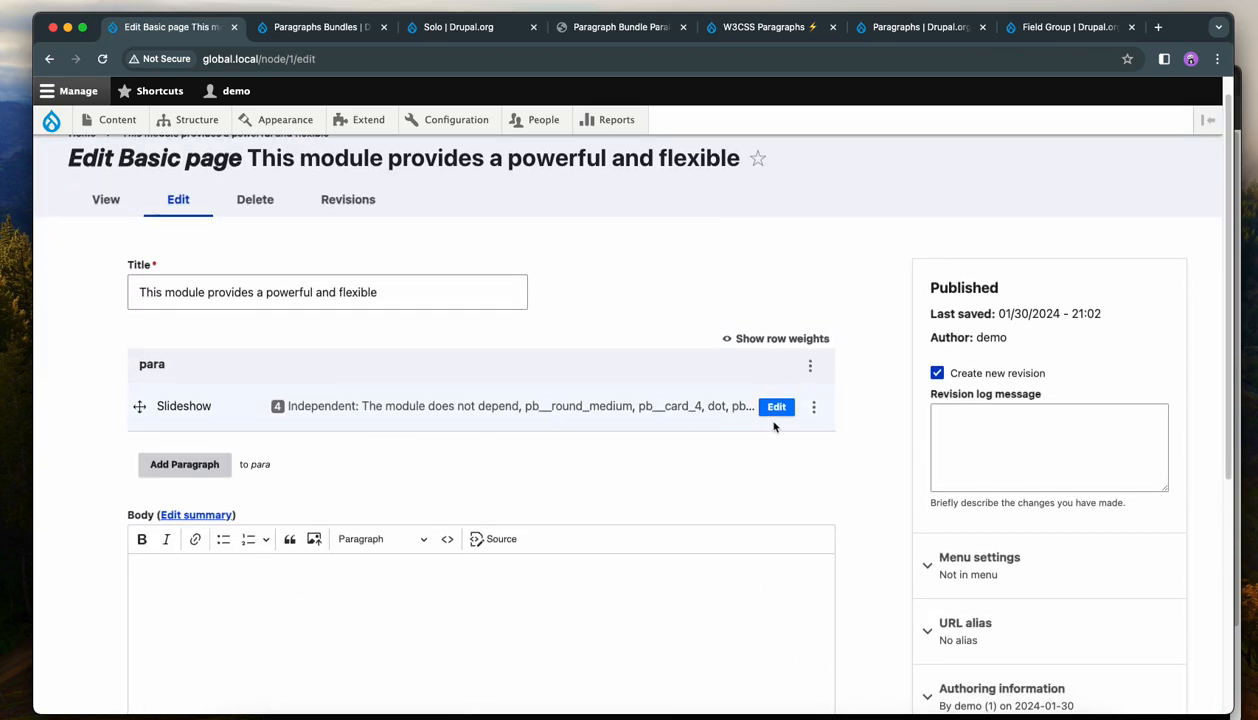
click(777, 407)
scroll(313, 440, down, 3)
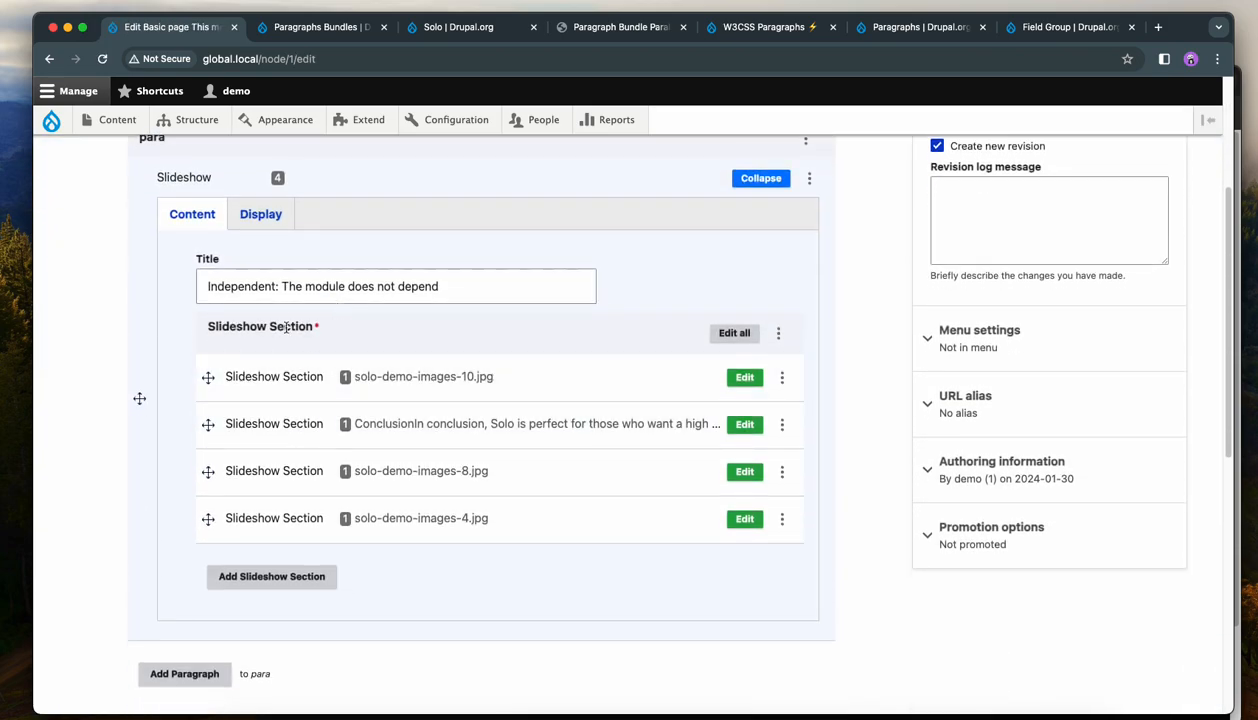
click(741, 425)
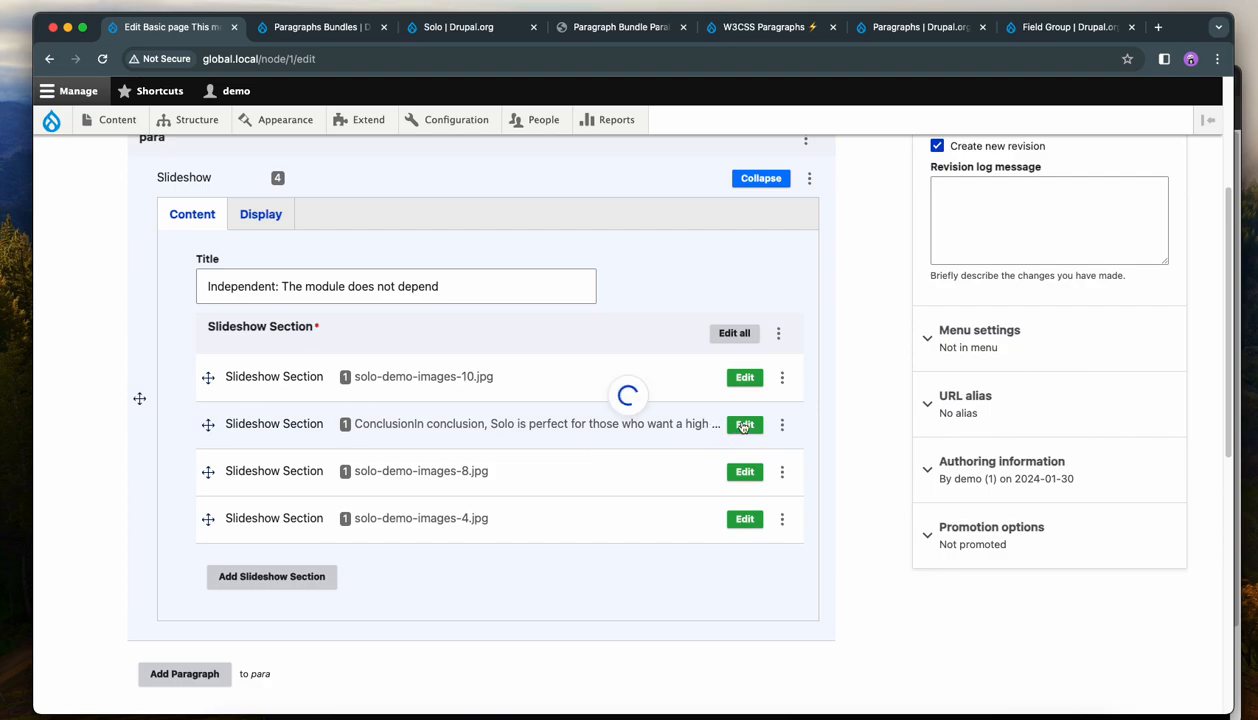
scroll(725, 440, down, 2)
click(734, 455)
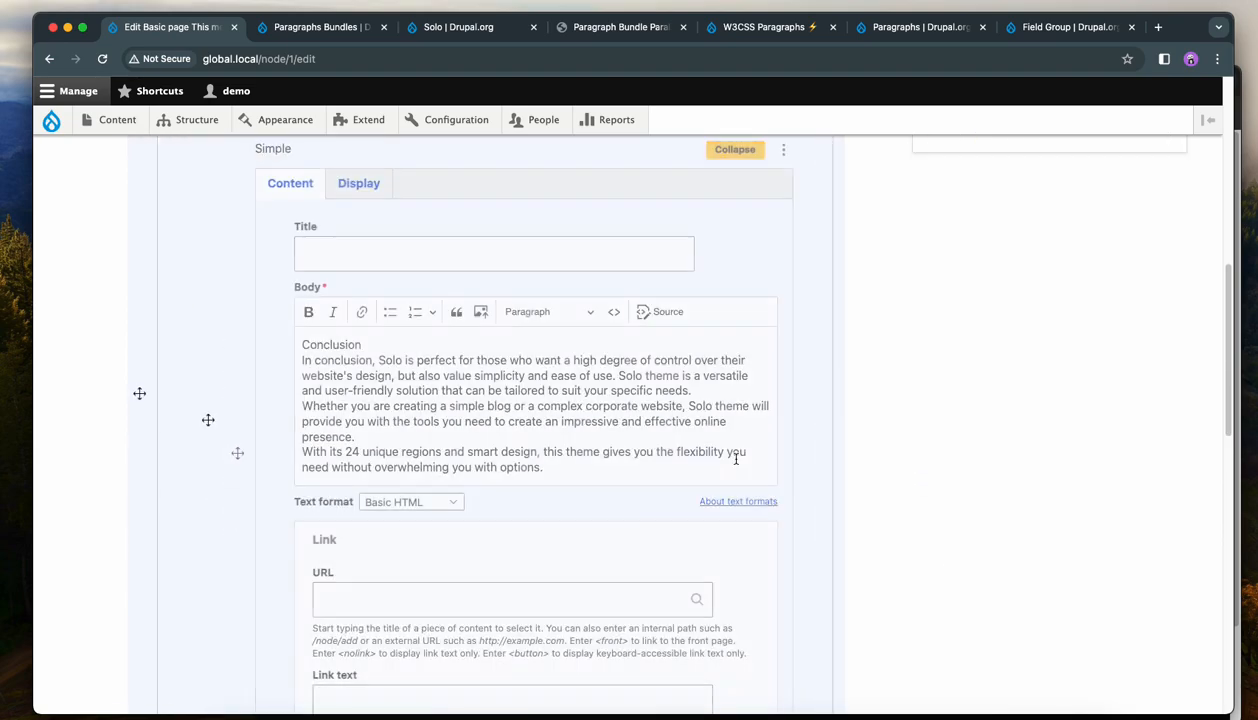
click(363, 214)
scroll(640, 444, down, 2)
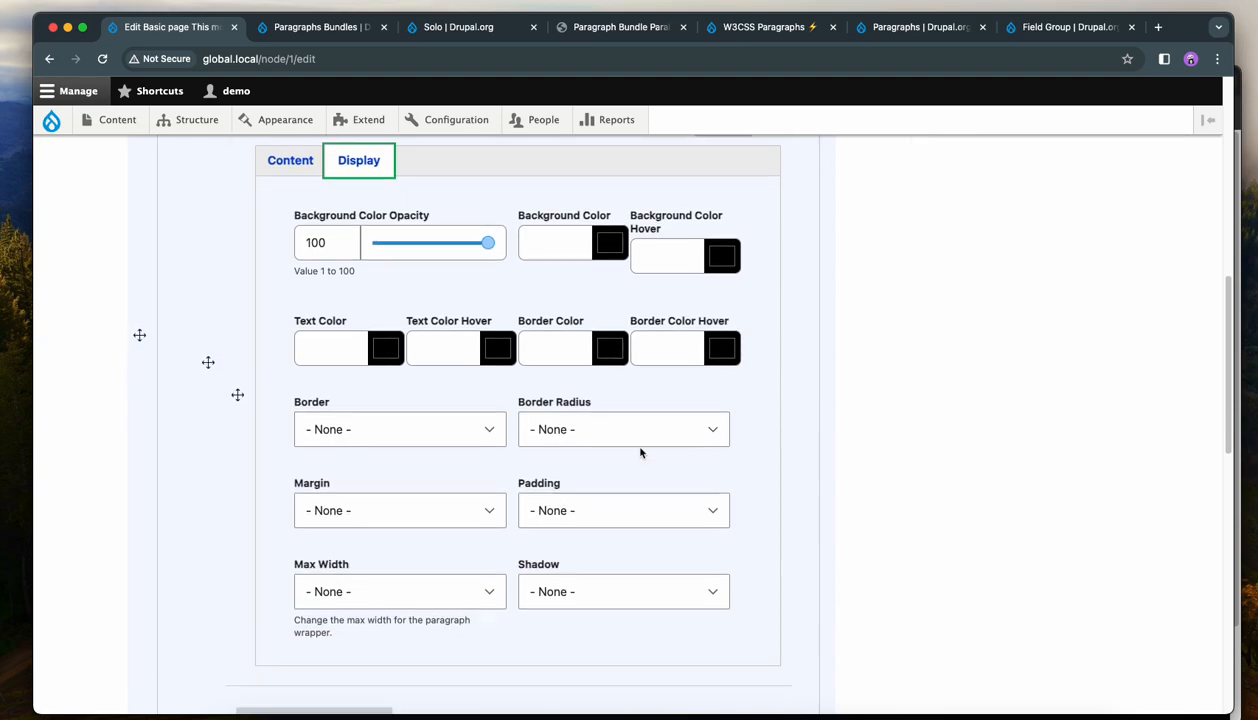
click(601, 472)
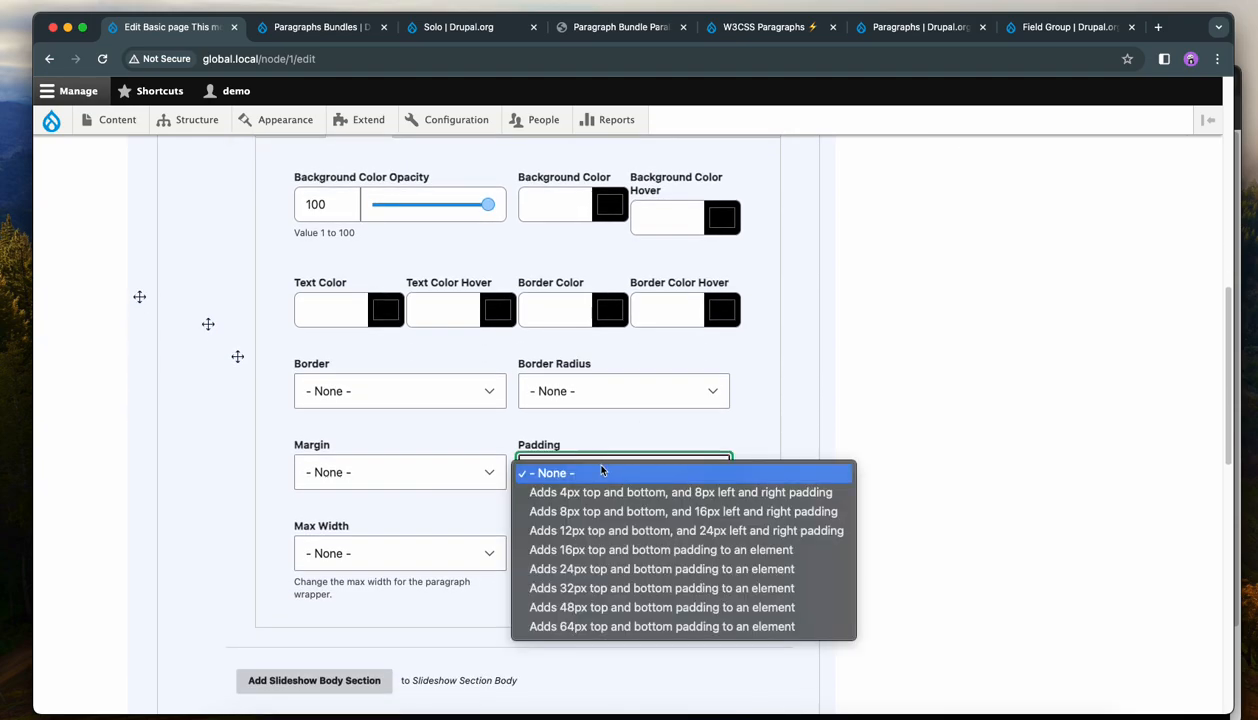
click(600, 530)
scroll(943, 410, down, 15)
click(156, 606)
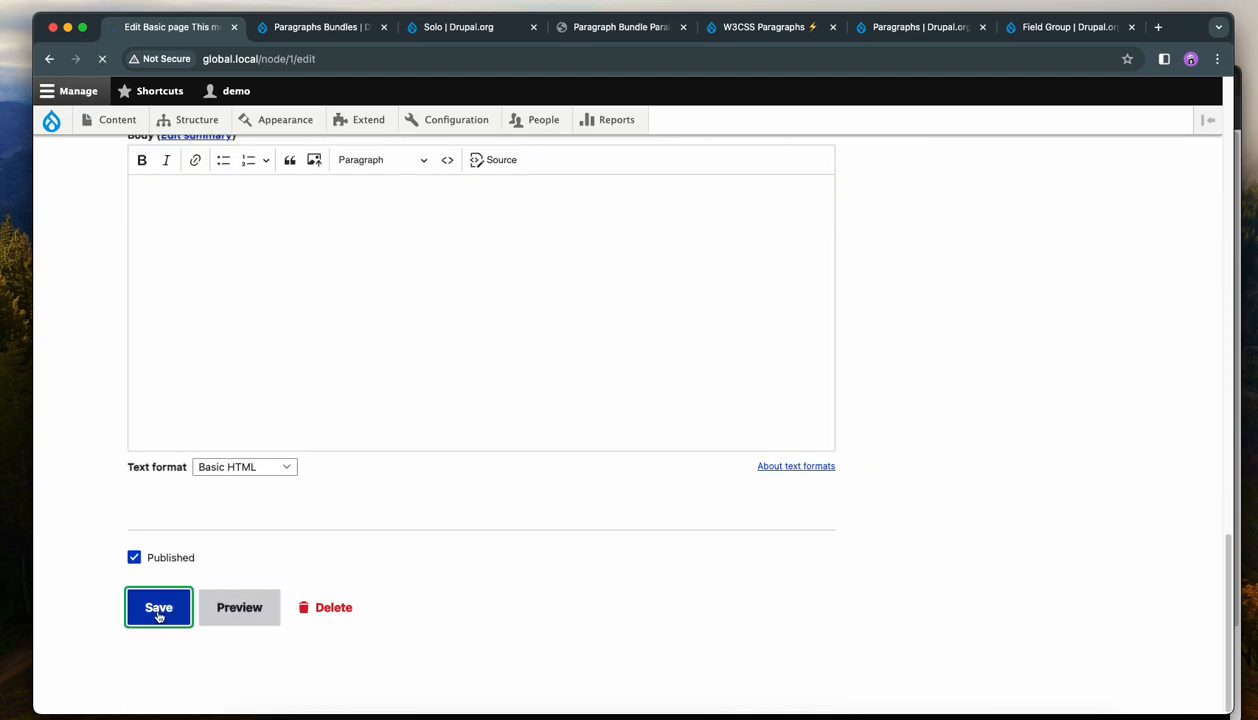
Review the updated conclusion slide by navigating through the slideshow on the page.
scroll(195, 585, down, 3)
scroll(212, 588, down, 3)
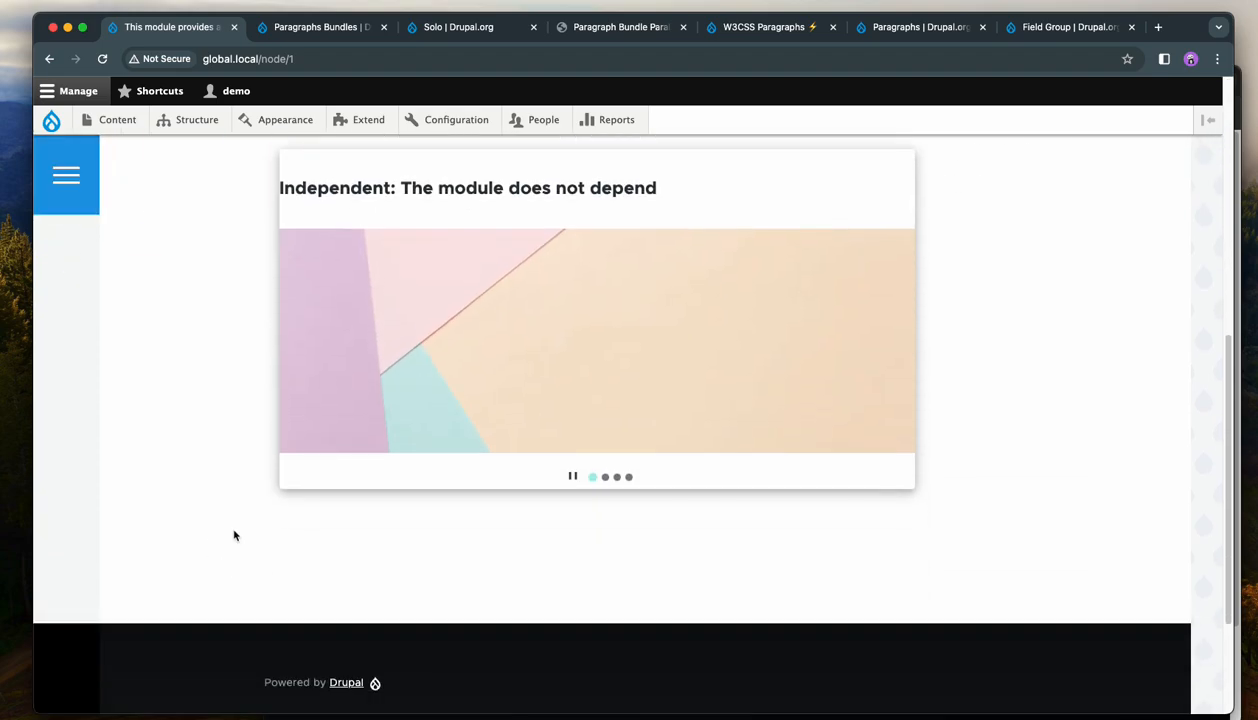
click(605, 481)
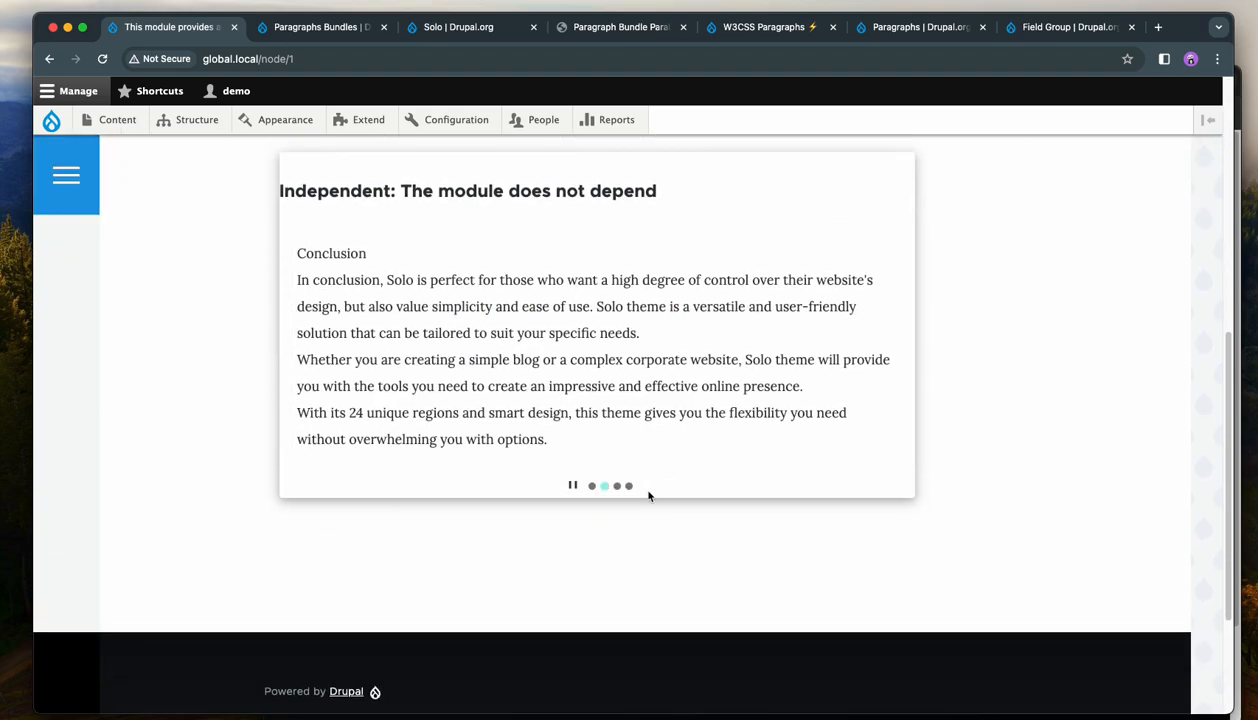
click(870, 345)
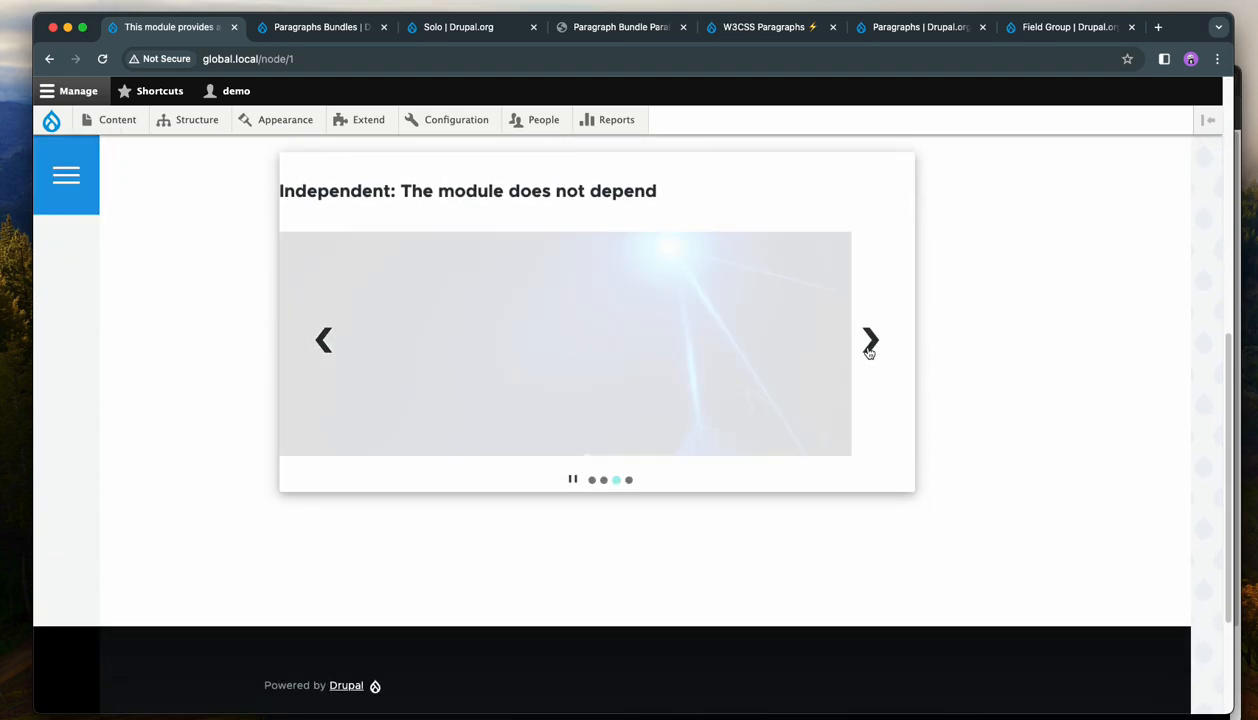
scroll(913, 390, up, 2)
scroll(913, 390, up, 4)
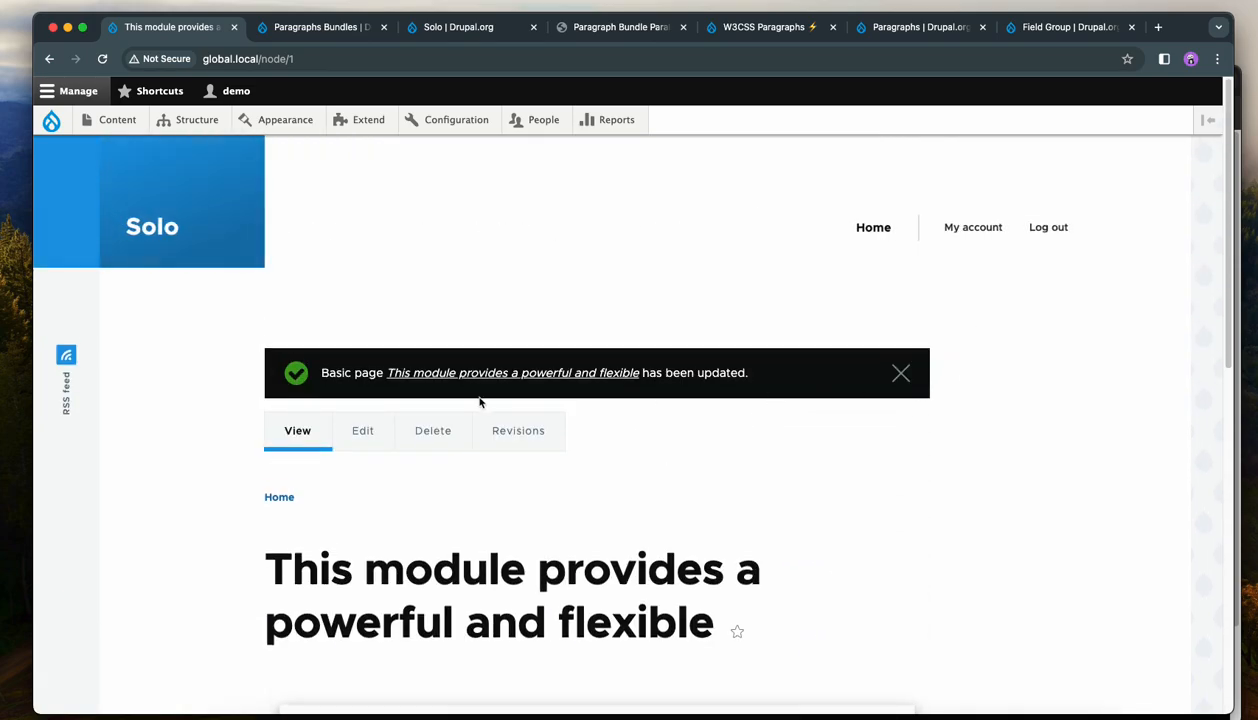
click(359, 430)
scroll(788, 425, down, 2)
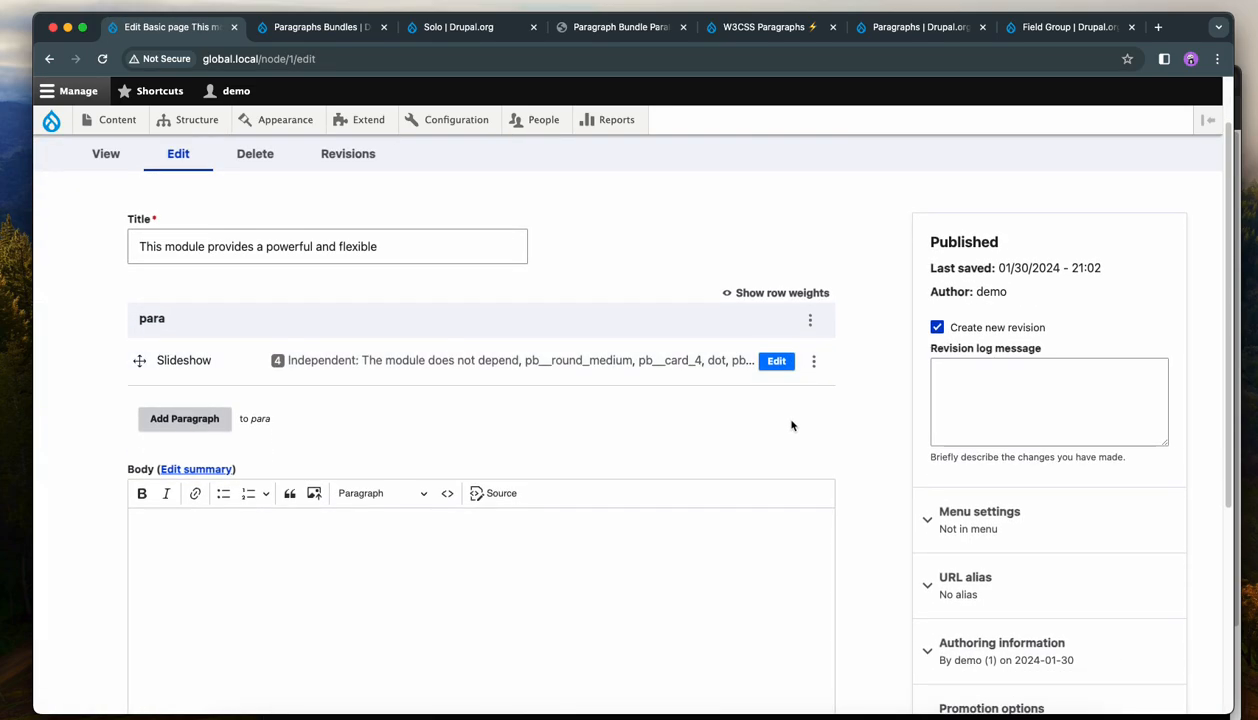
click(772, 359)
scroll(640, 455, down, 2)
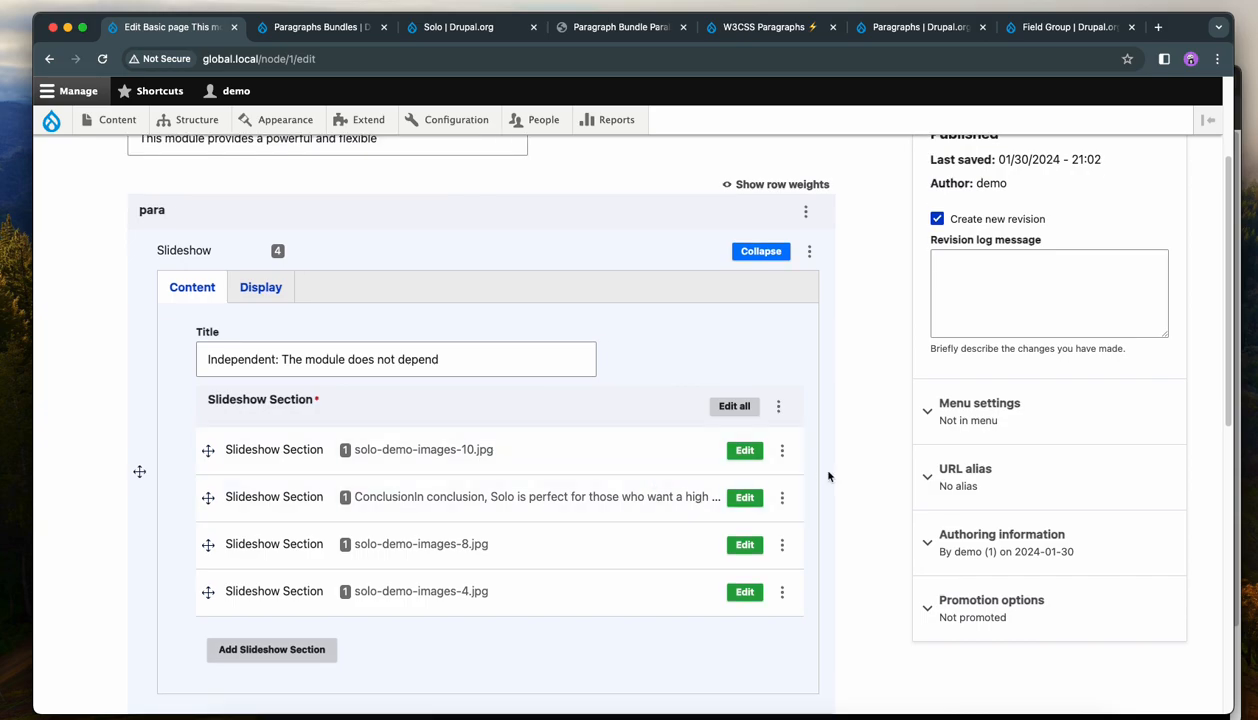
scroll(862, 469, down, 2)
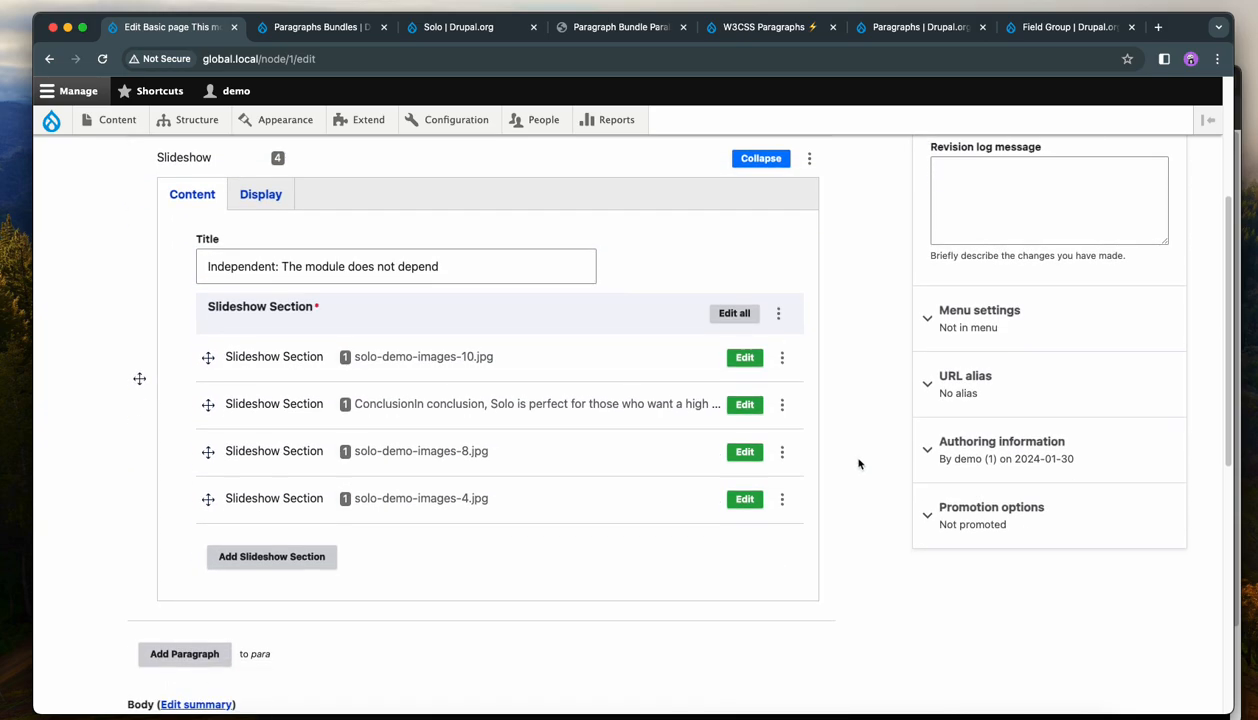
scroll(861, 461, up, 1)
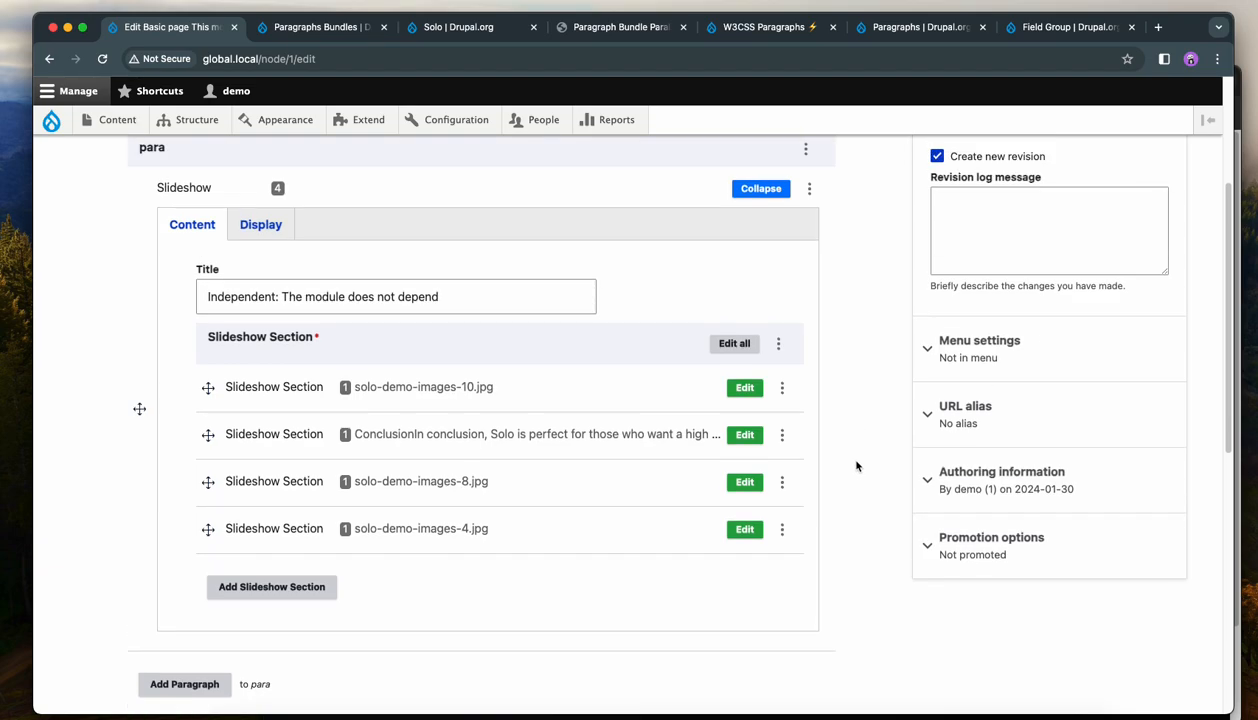
Filter the module list for paragraph_bundle_hero and install the Paragraph Bundle Hero module.
click(372, 122)
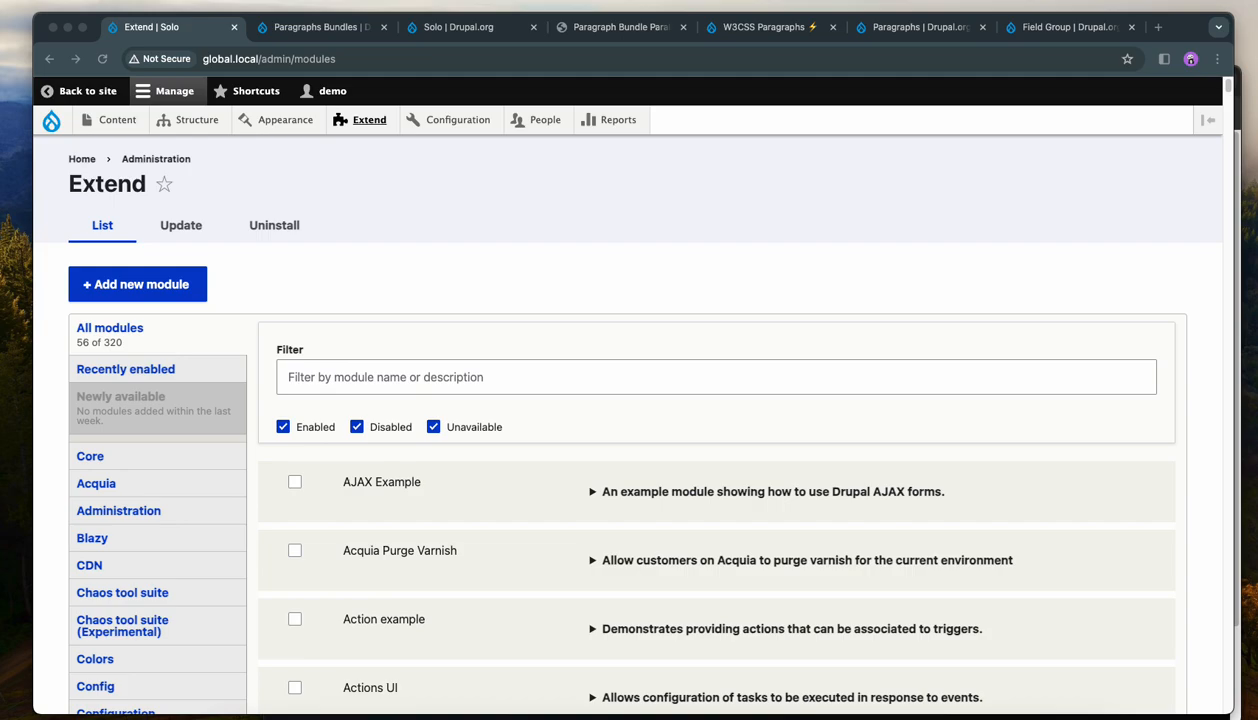
click(394, 377)
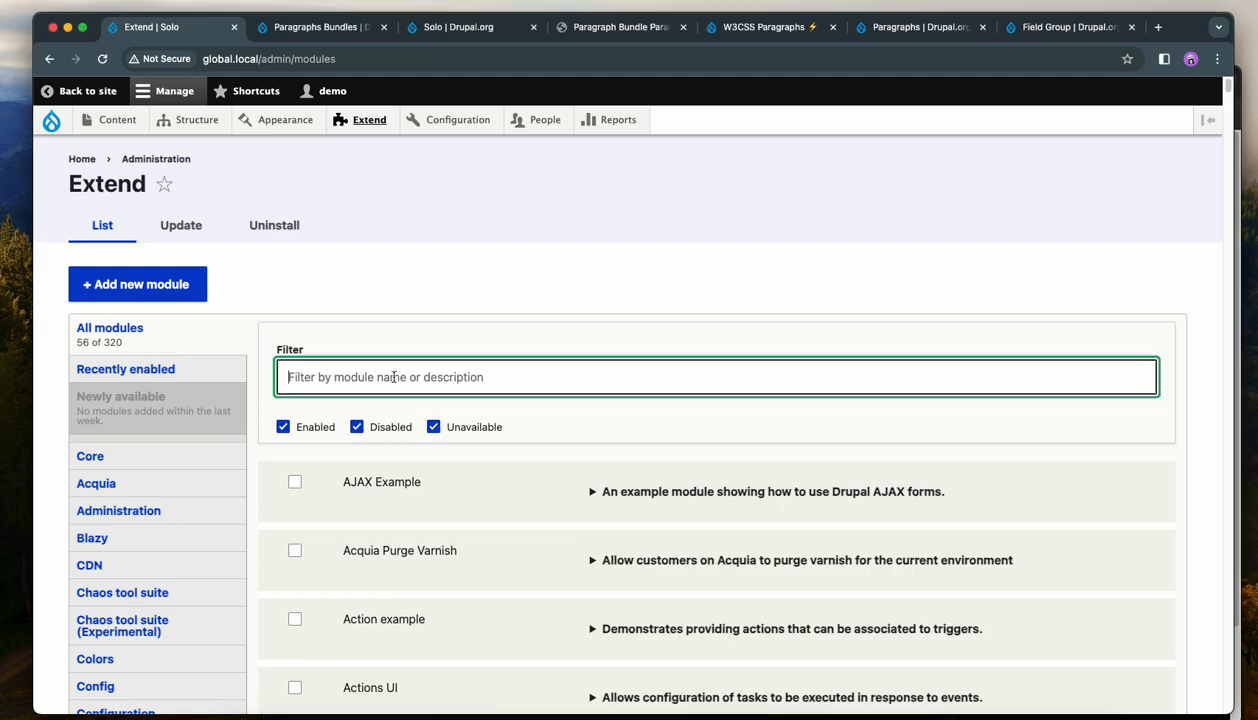
text(paragraph_bundle_hero)
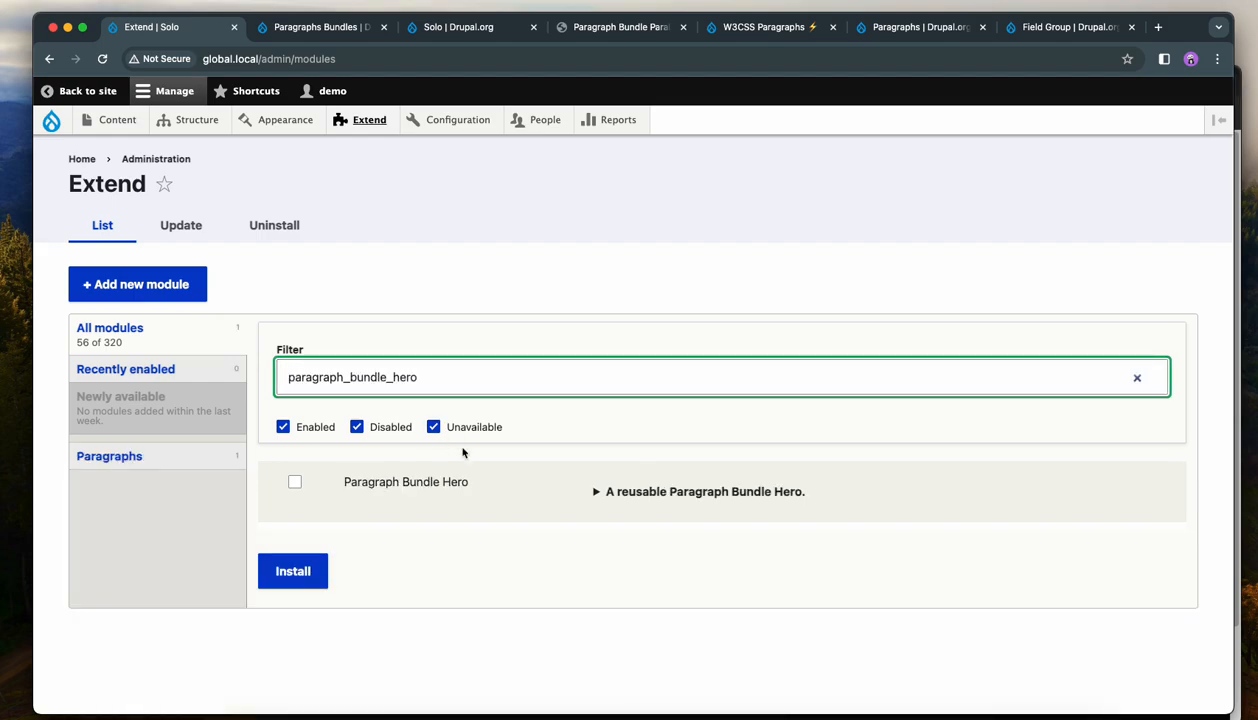
click(294, 482)
click(299, 562)
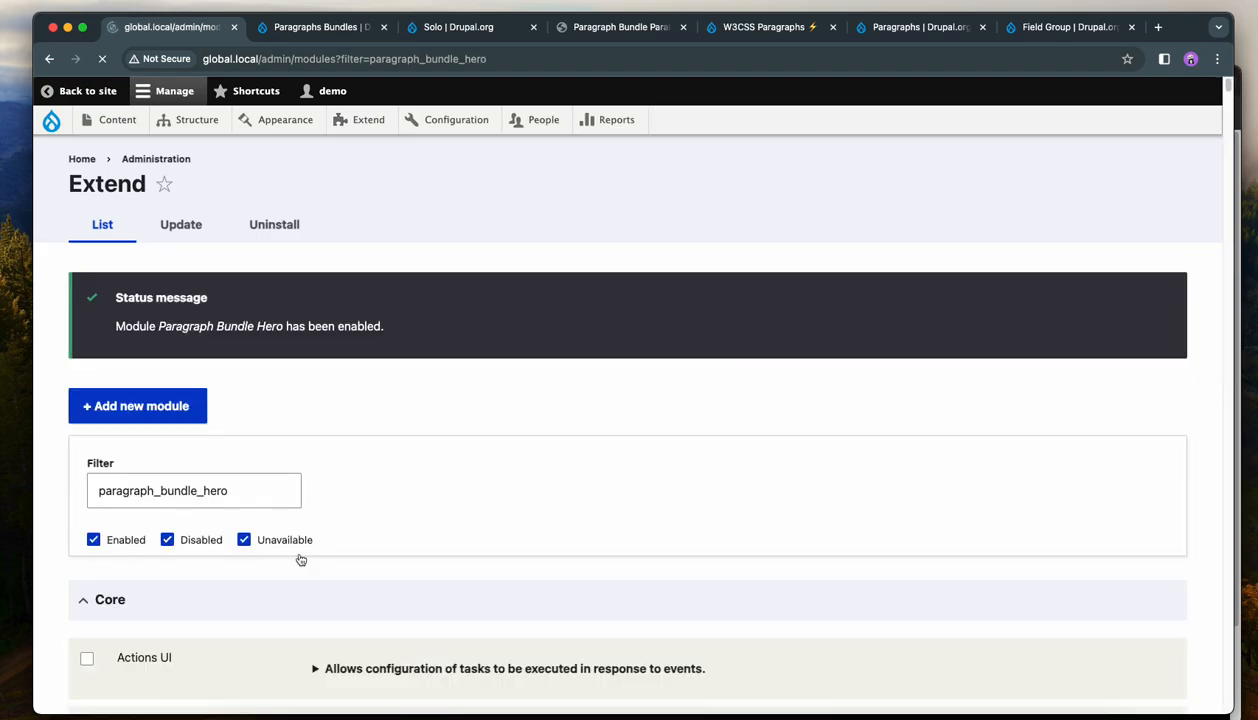
scroll(478, 487, down, 1)
click(487, 338)
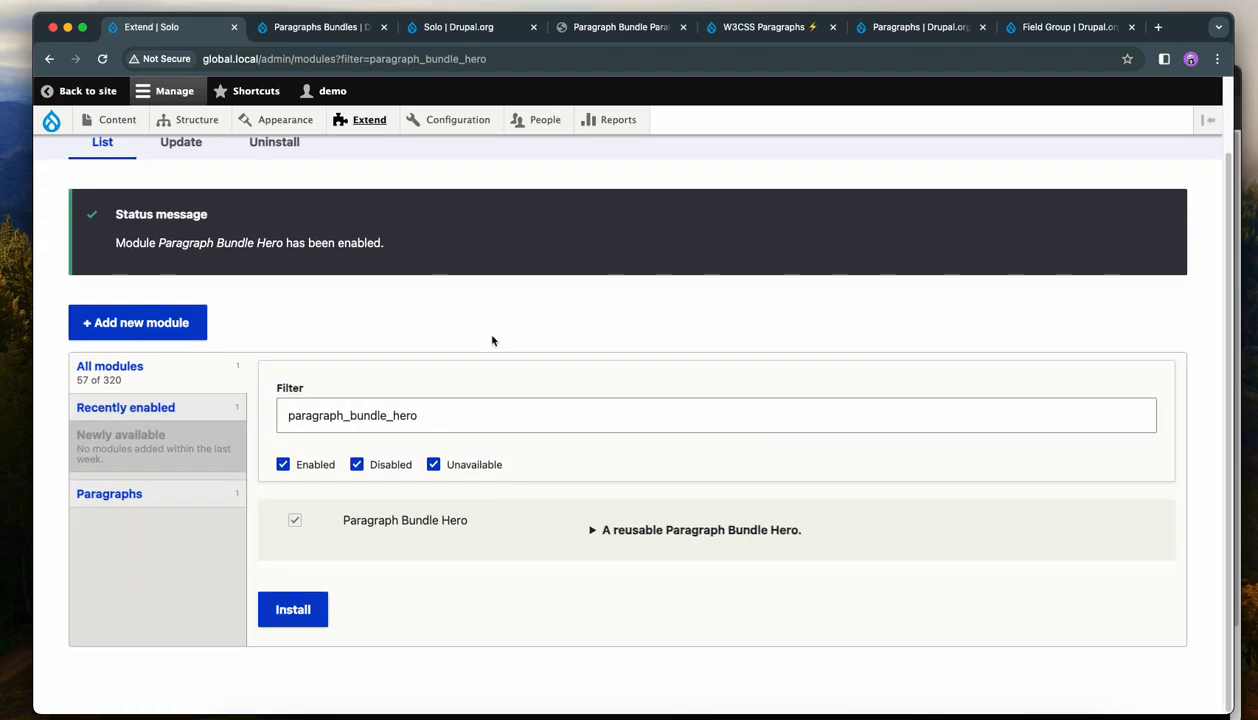
Open the page for editing from the content list and remove the Slideshow Section with solo-demo-images-4.jpg.
click(105, 122)
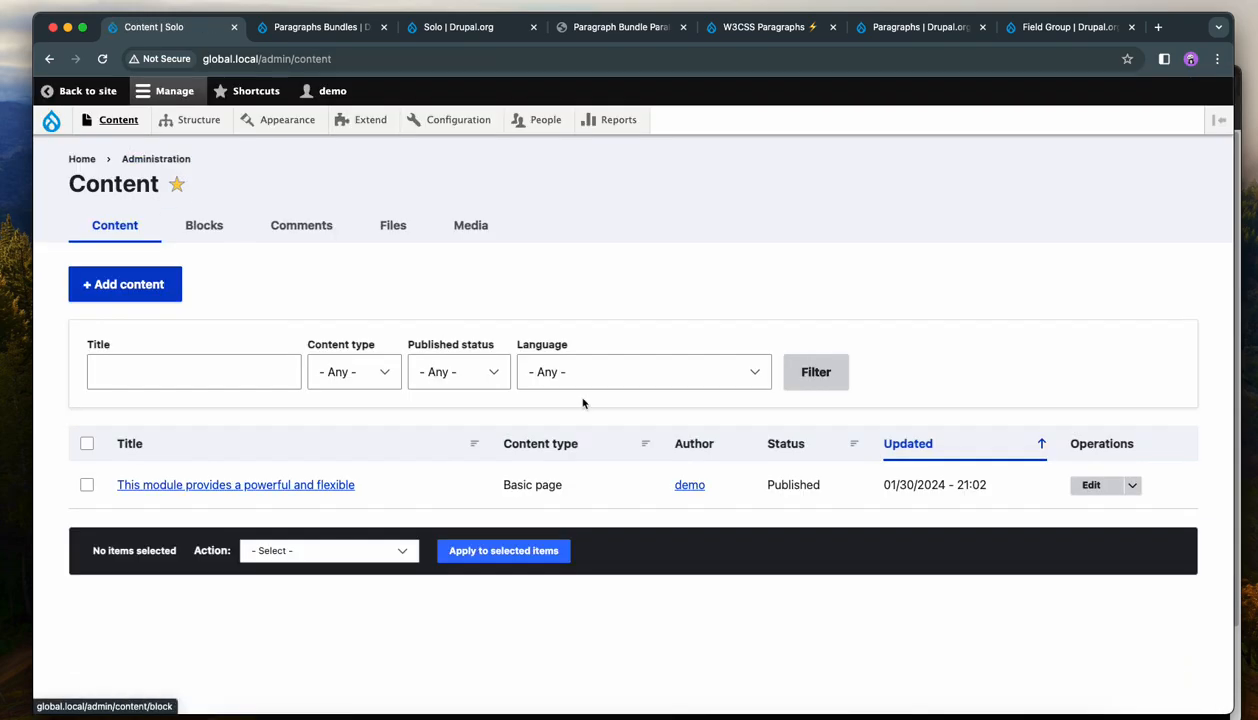
click(1092, 486)
scroll(683, 511, down, 2)
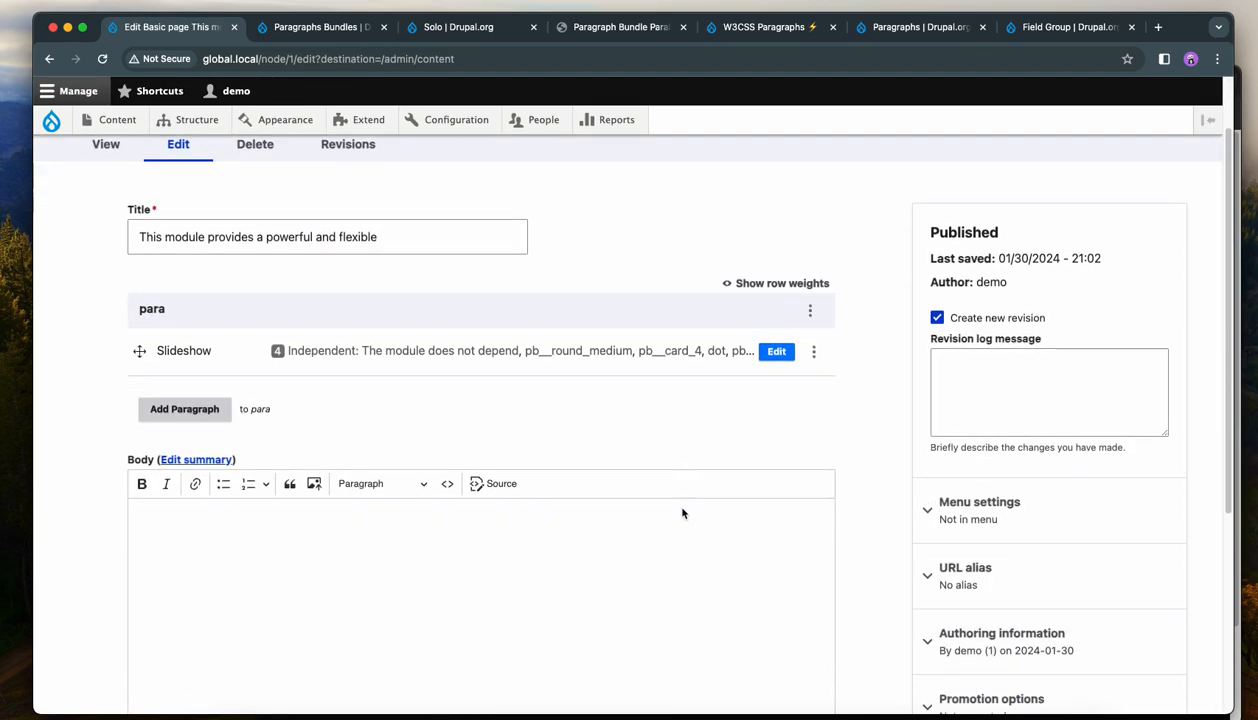
scroll(683, 509, up, 1)
click(773, 327)
scroll(799, 378, down, 5)
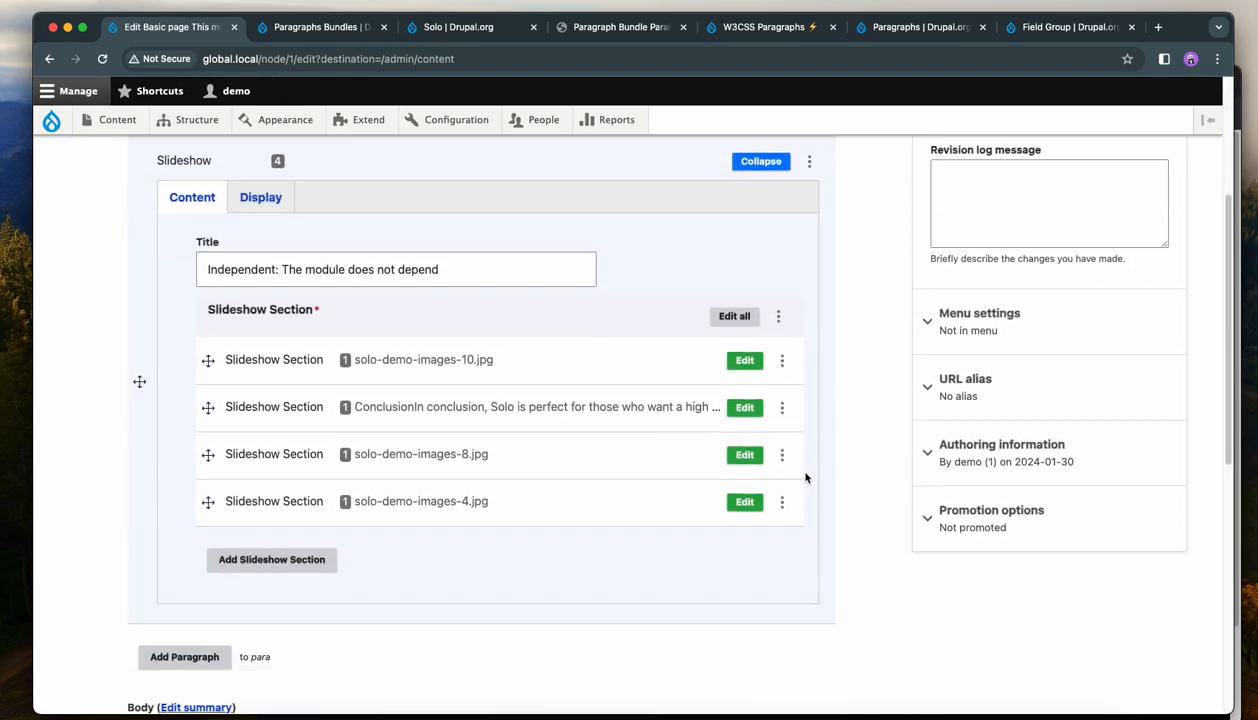
click(782, 418)
click(748, 462)
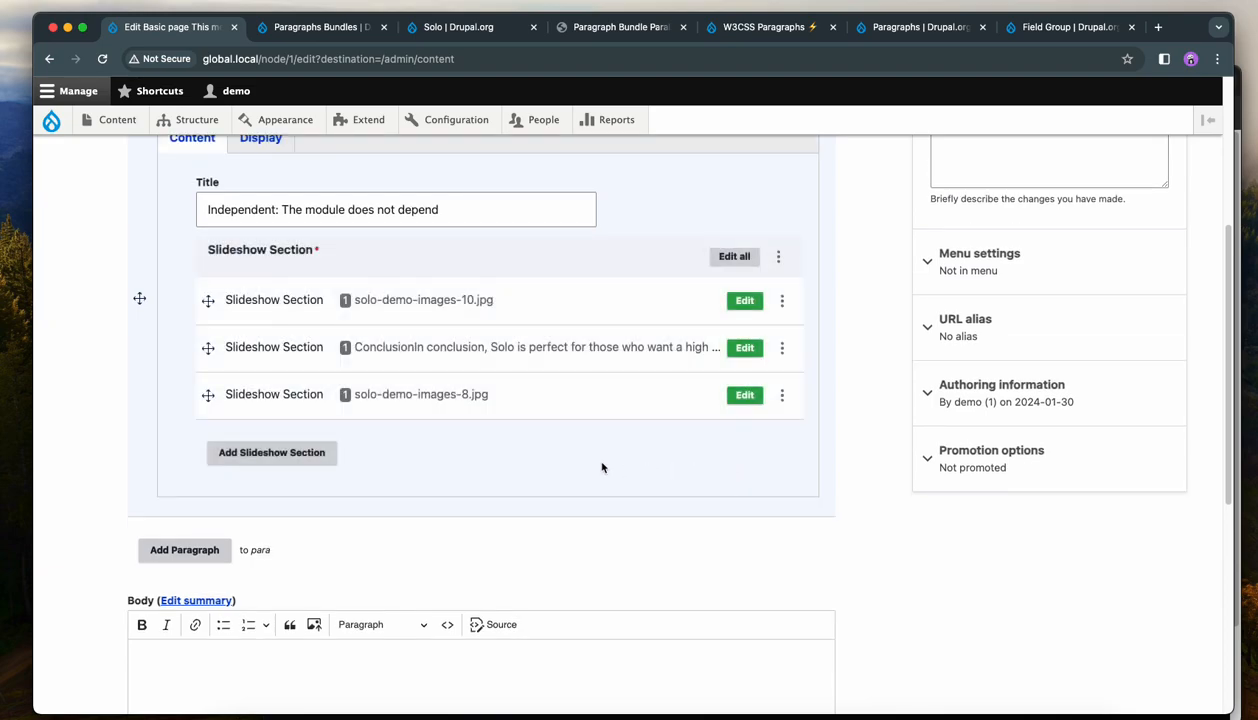
Add a new Slideshow Section containing a Hero body section.
click(268, 452)
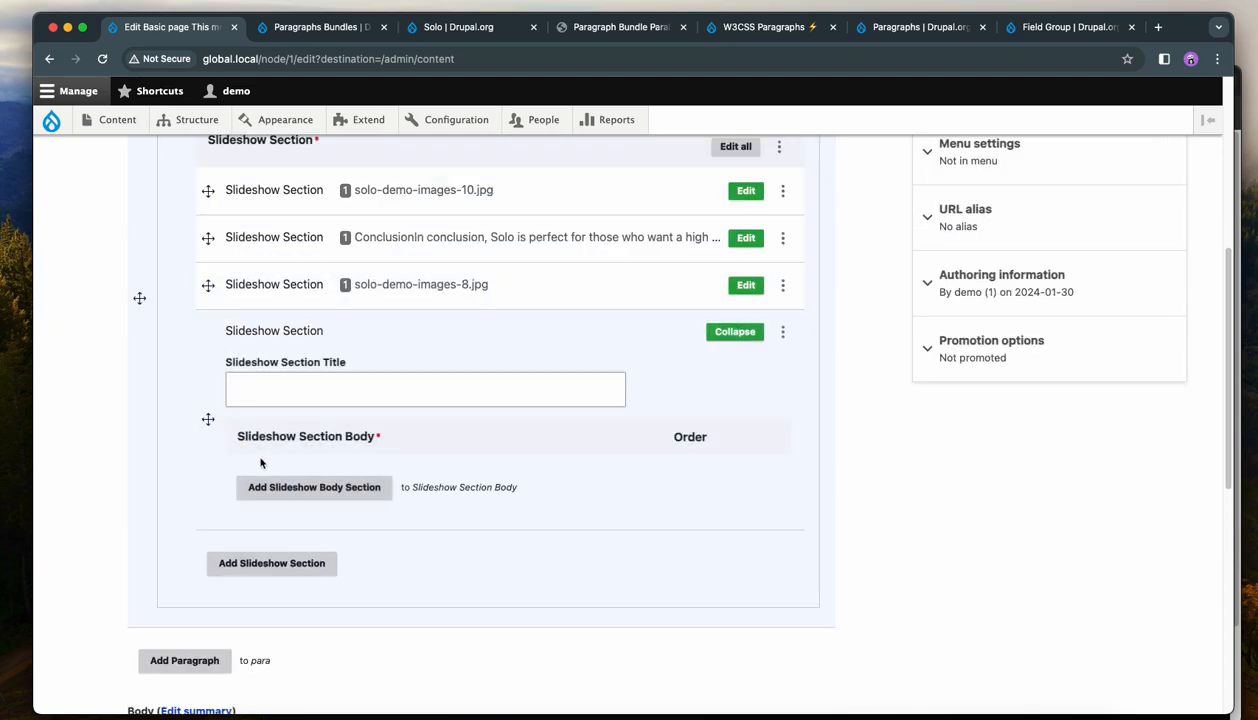
click(266, 487)
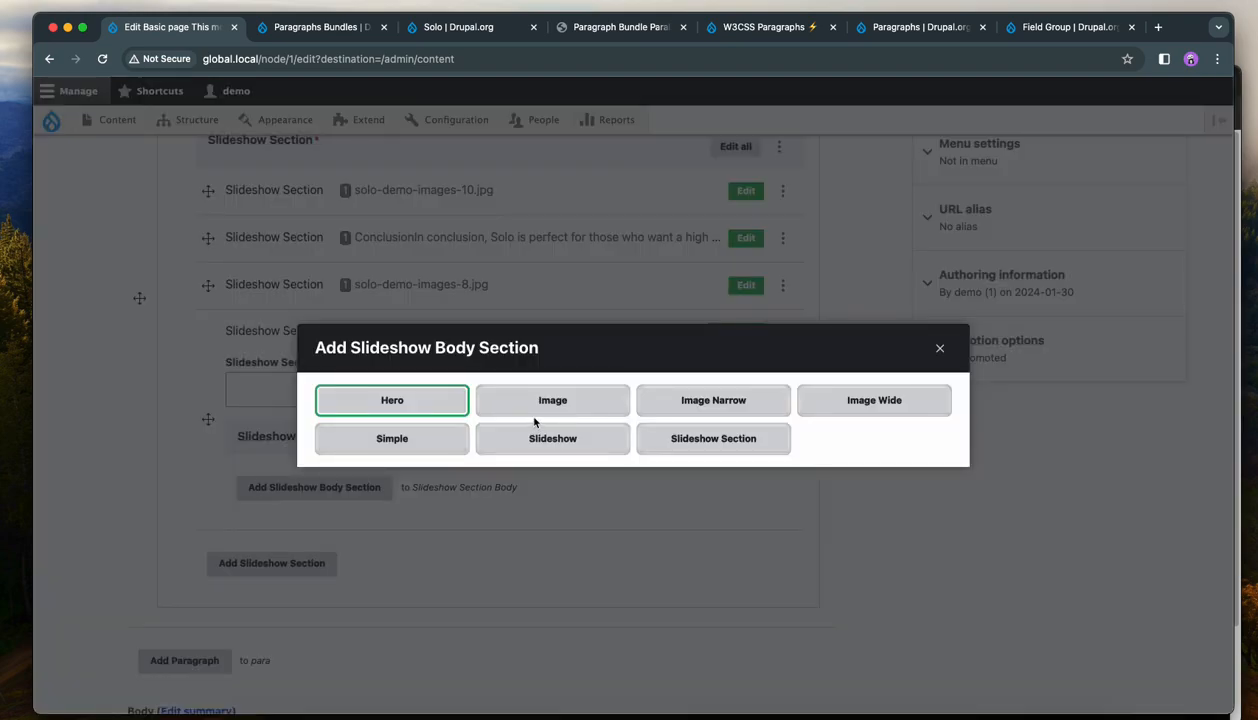
click(415, 405)
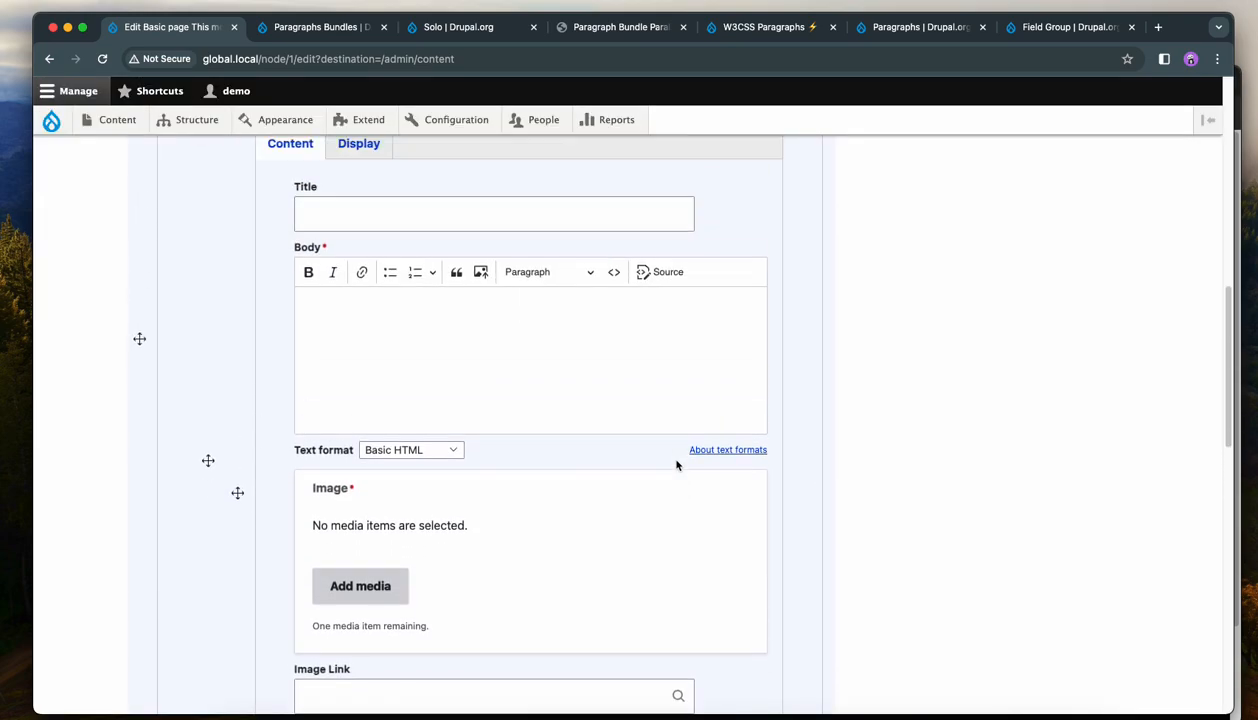
Paste the sentence about 24 unique regions and flexibility into the Hero section's Body.
scroll(677, 466, up, 1)
click(567, 414)
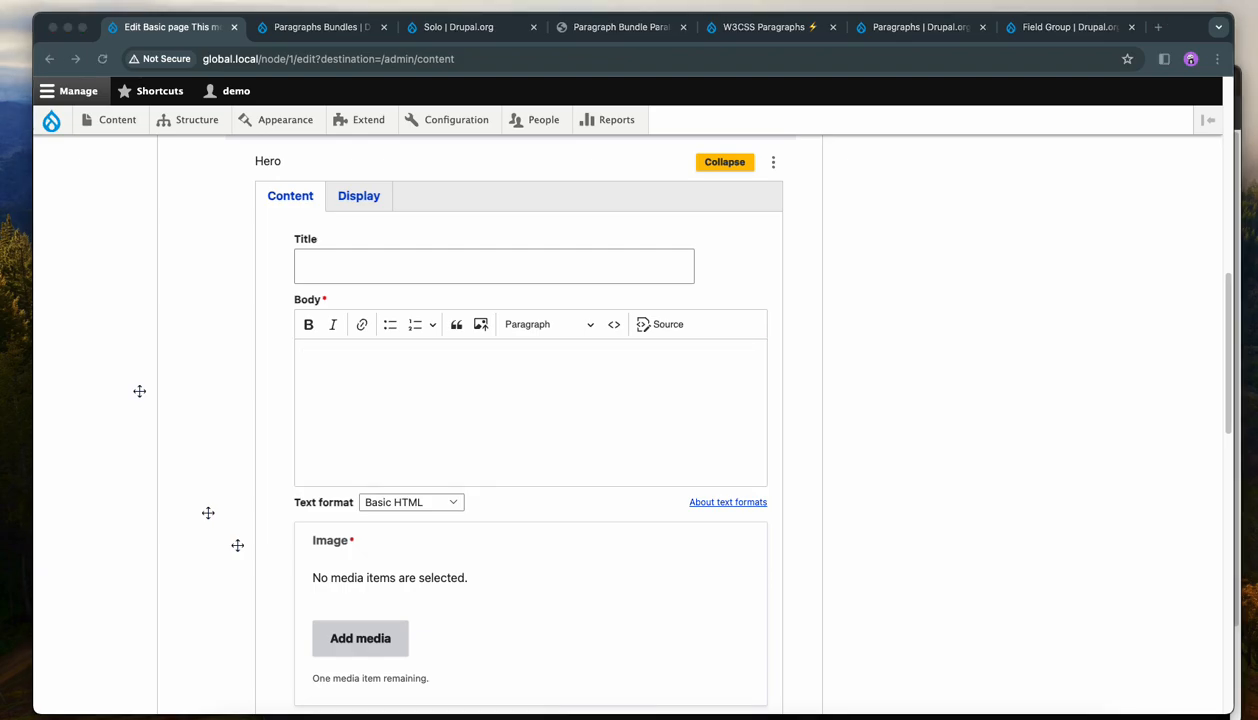
click(332, 378)
text(With its 24 unique regions and smart design, this theme gives you the flexibility you need without overwhelming you with options.)
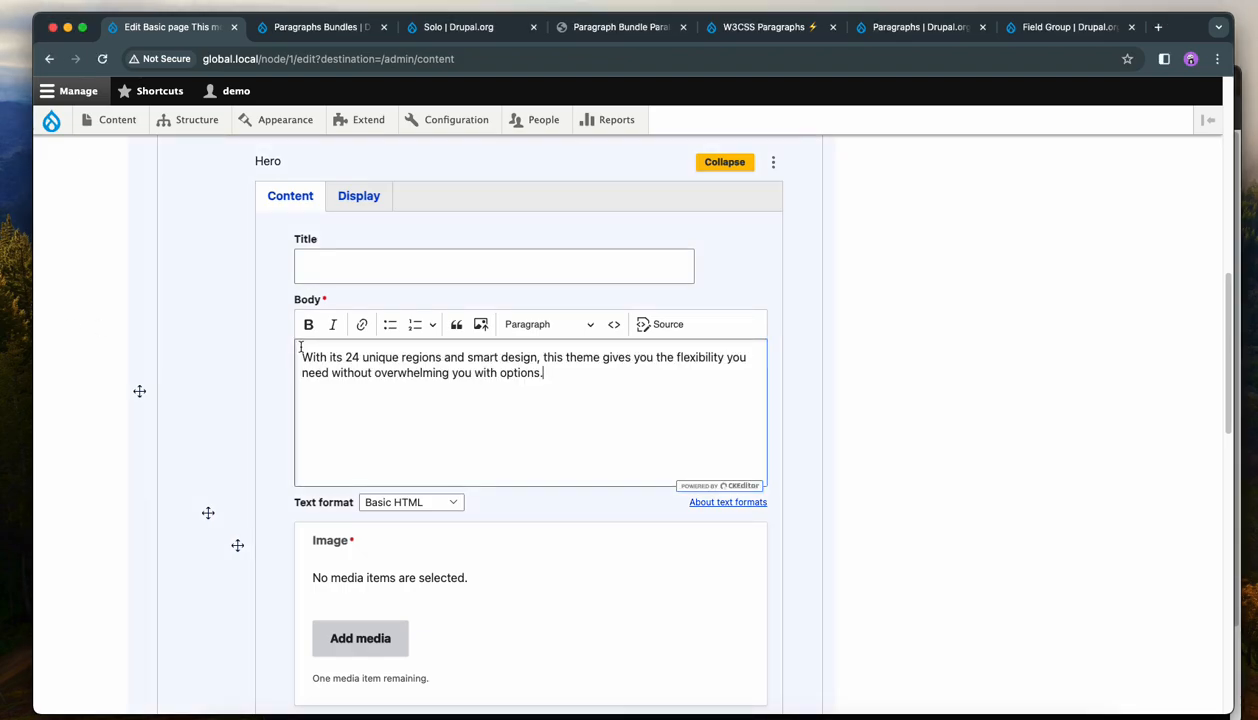
Try uploading solo-demo-images-10.jpg as the Hero section's image in the media dialog, then remove it.
scroll(327, 358, down, 5)
click(357, 362)
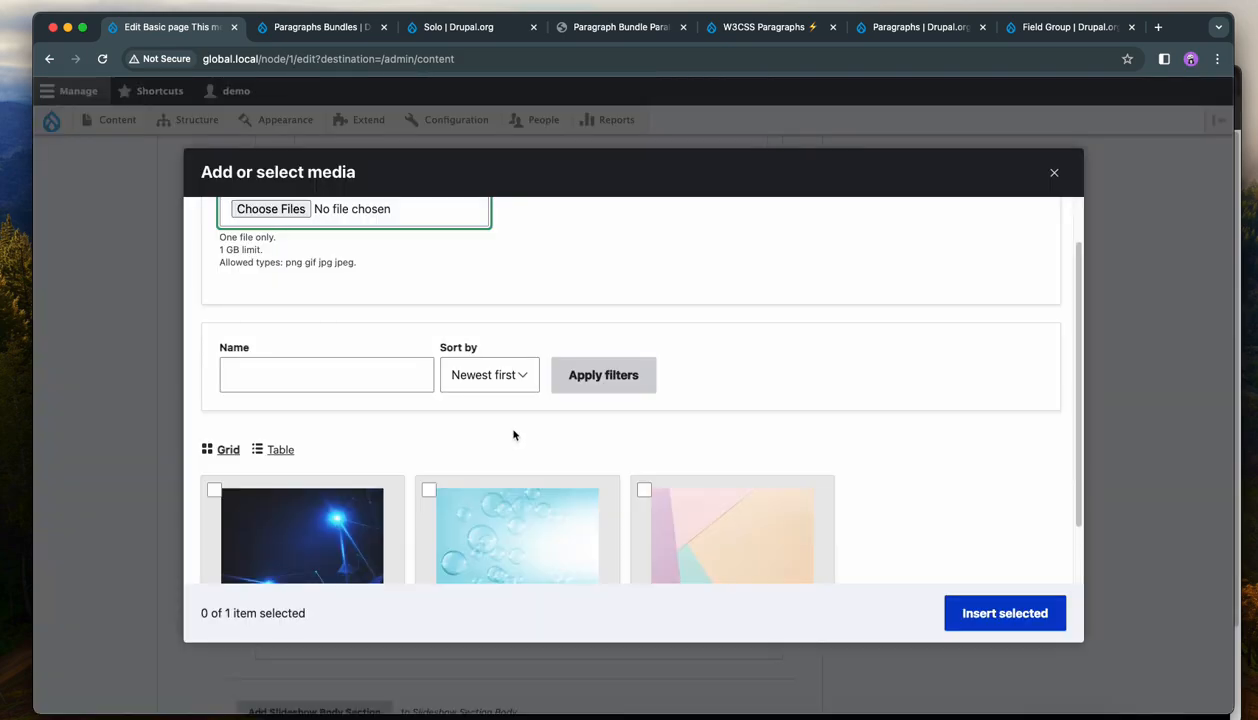
scroll(544, 455, up, 2)
click(280, 267)
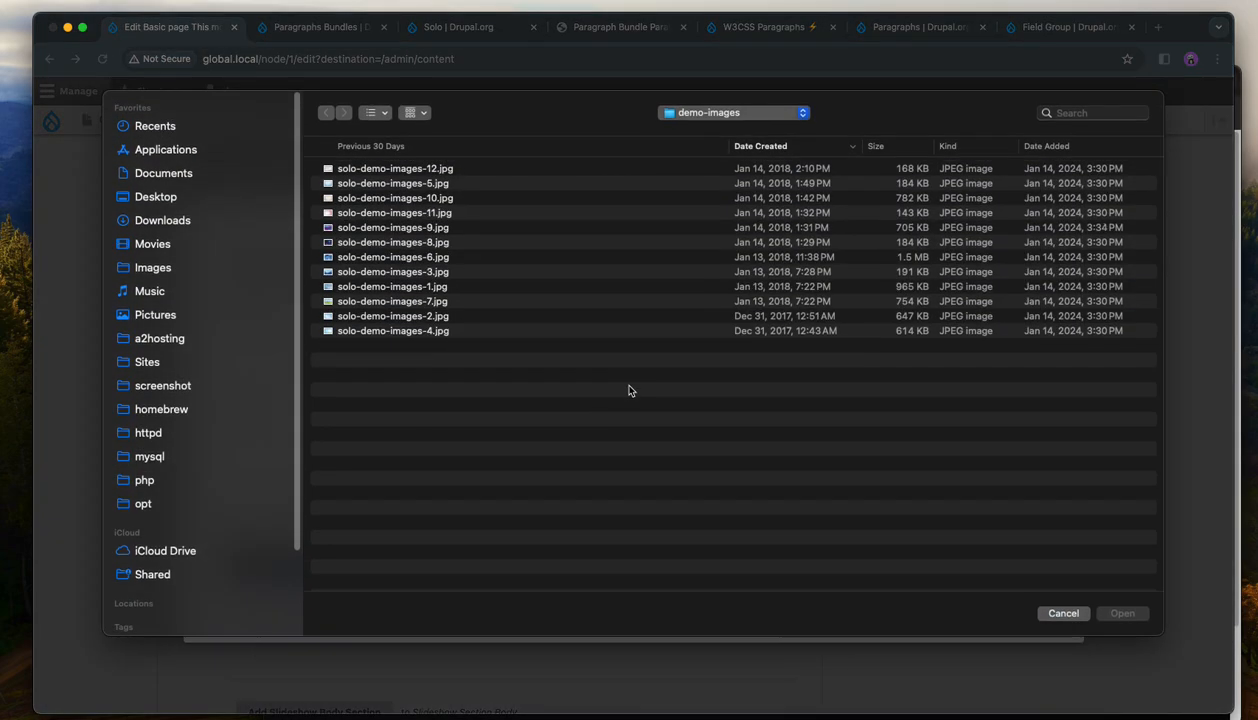
click(381, 200)
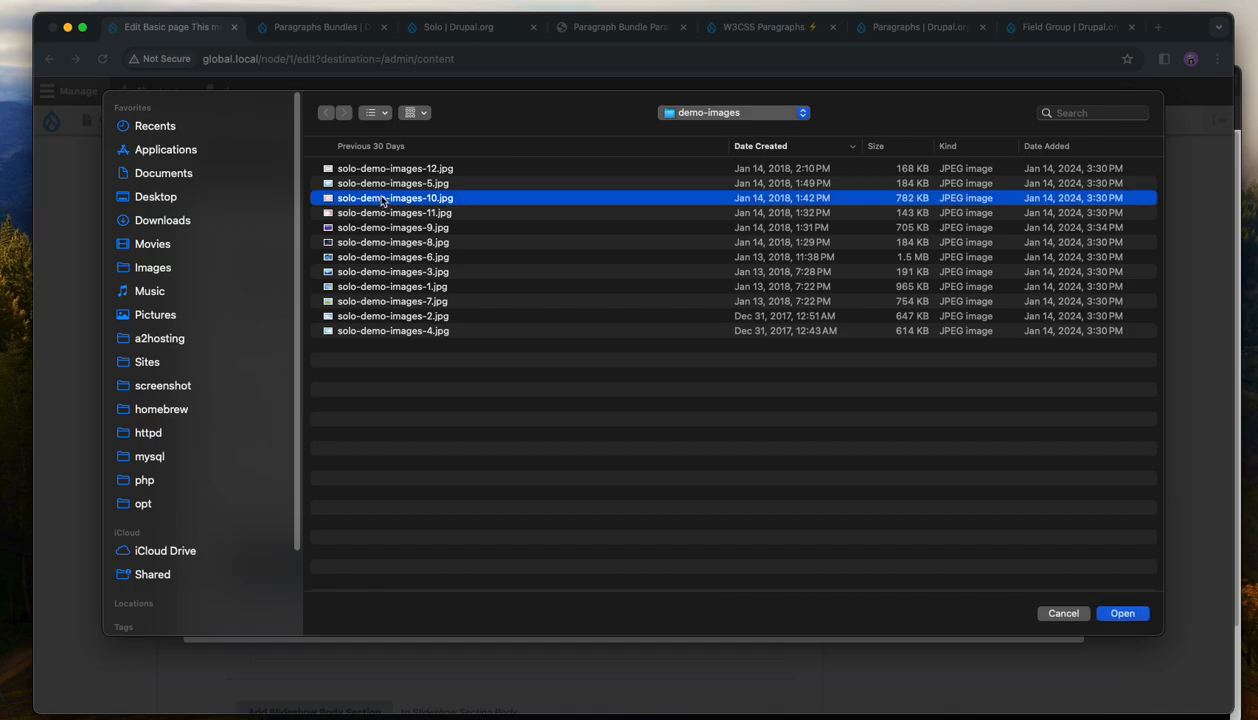
click(1120, 613)
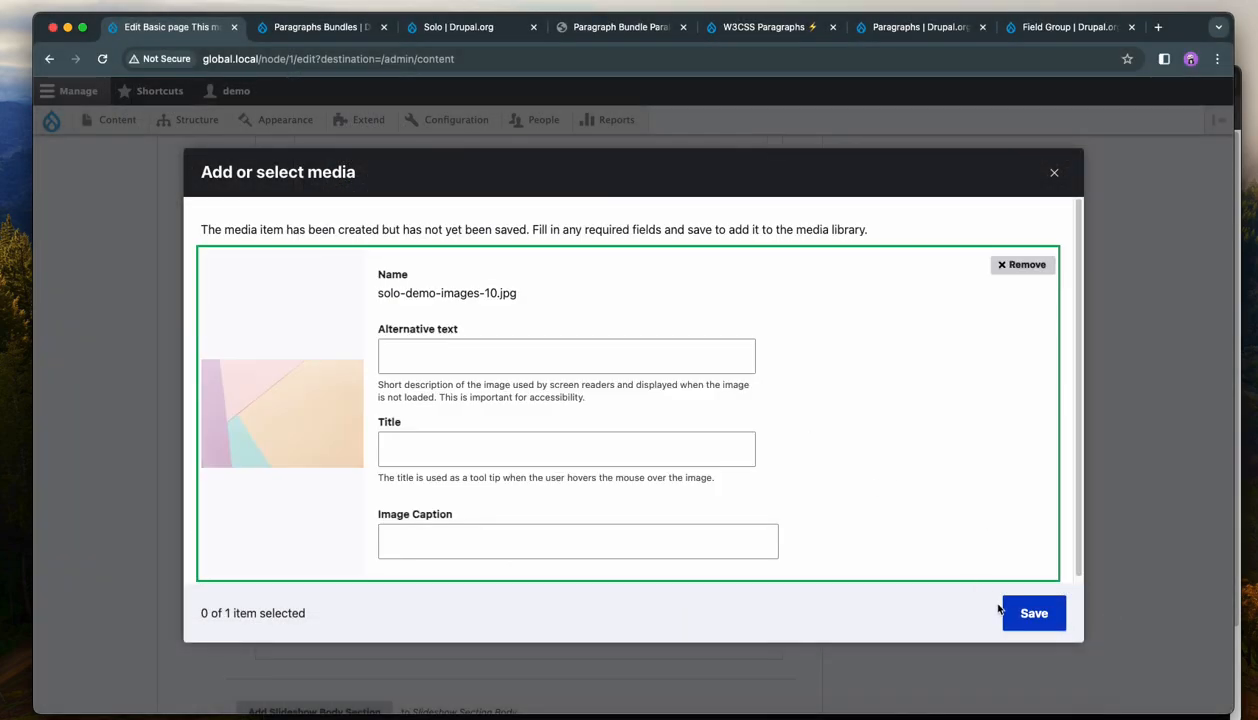
click(1022, 264)
Insert a pastel watercolour image from the media library into the Hero section's Image field.
click(298, 369)
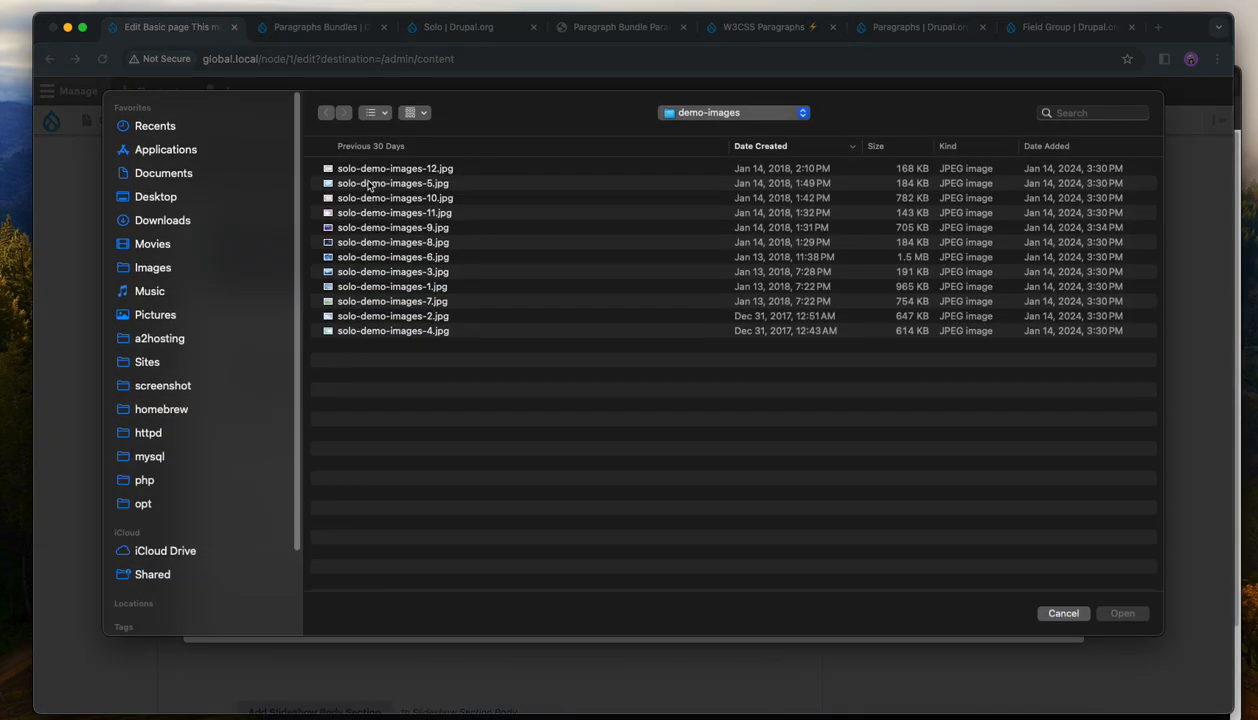
click(366, 171)
click(1124, 615)
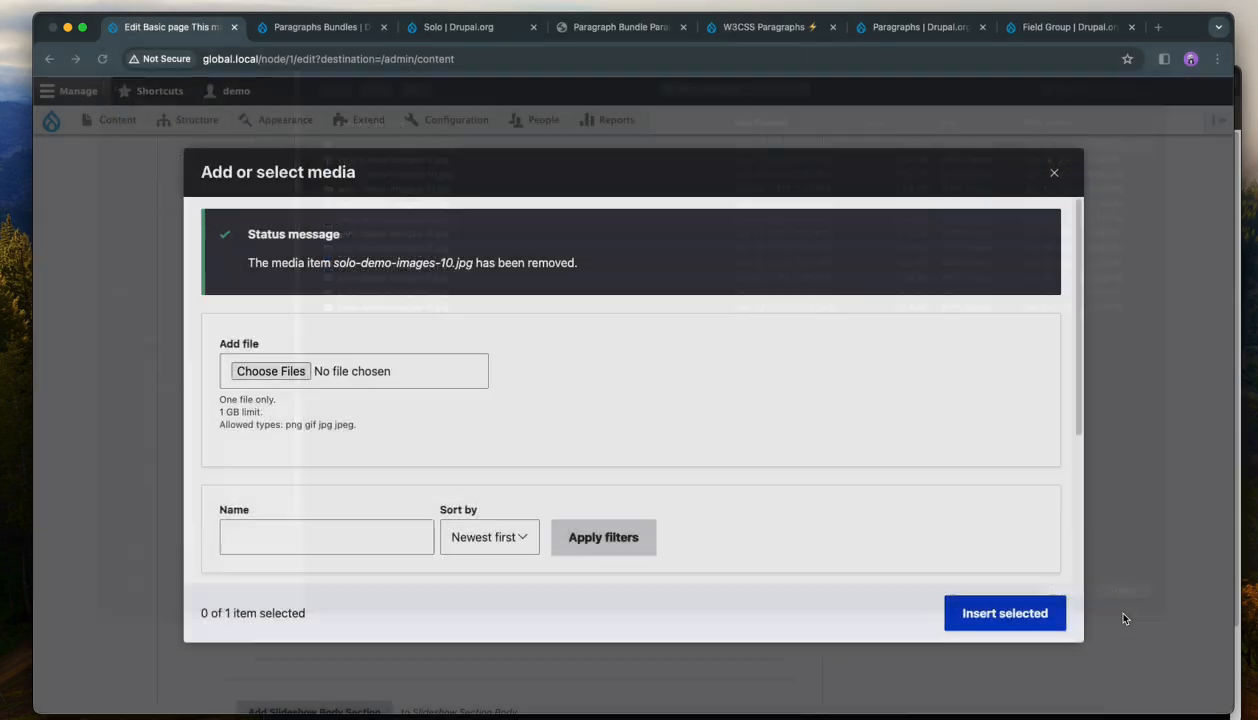
click(1038, 622)
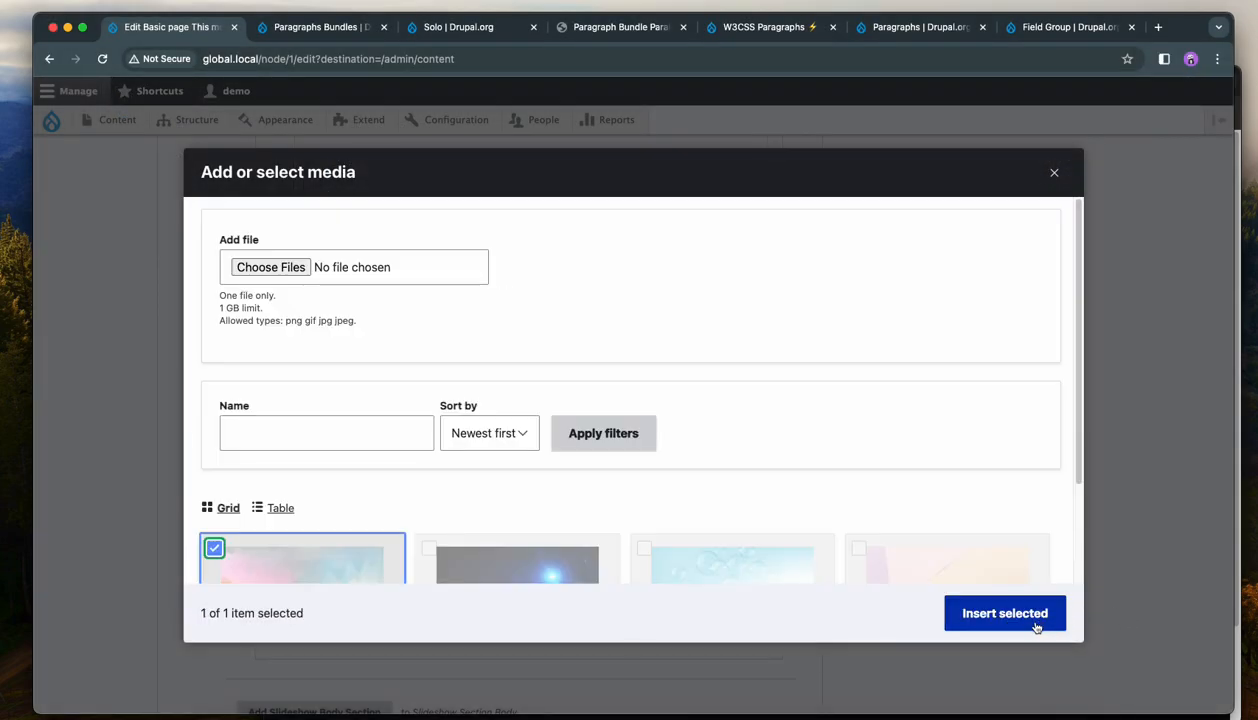
click(1010, 615)
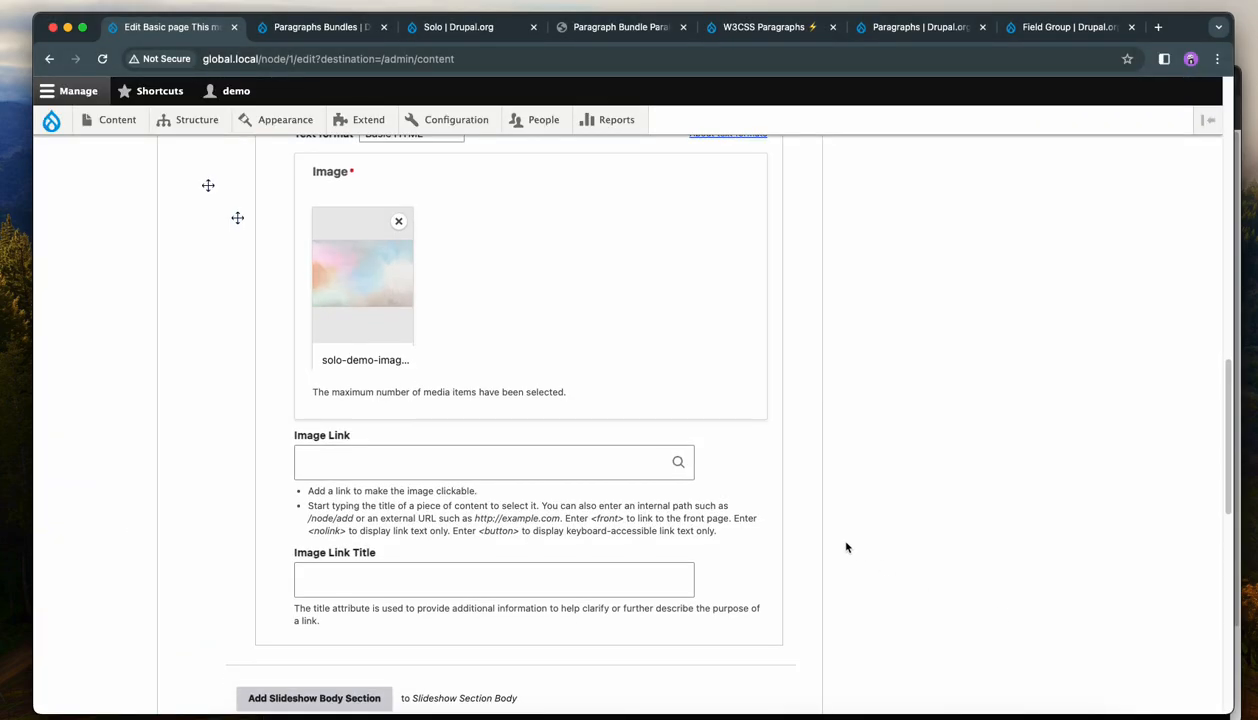
Set the Hero image link to / with link title "something" and save the page.
click(433, 523)
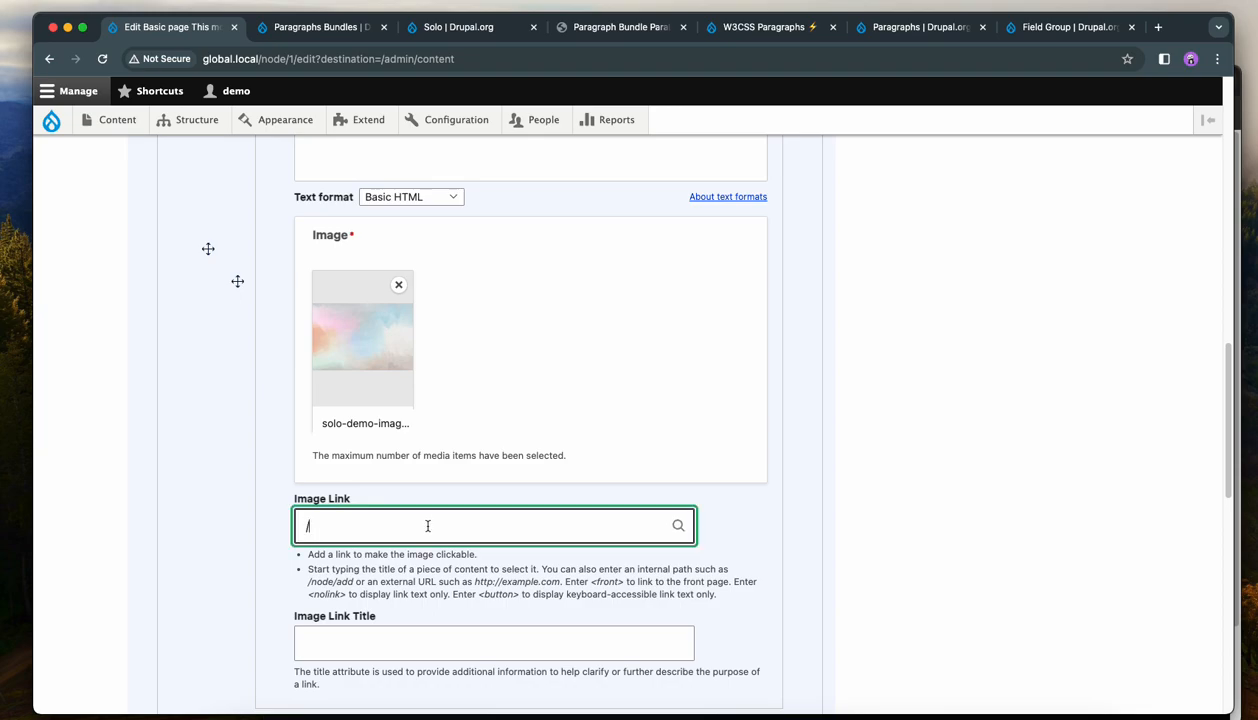
click(373, 651)
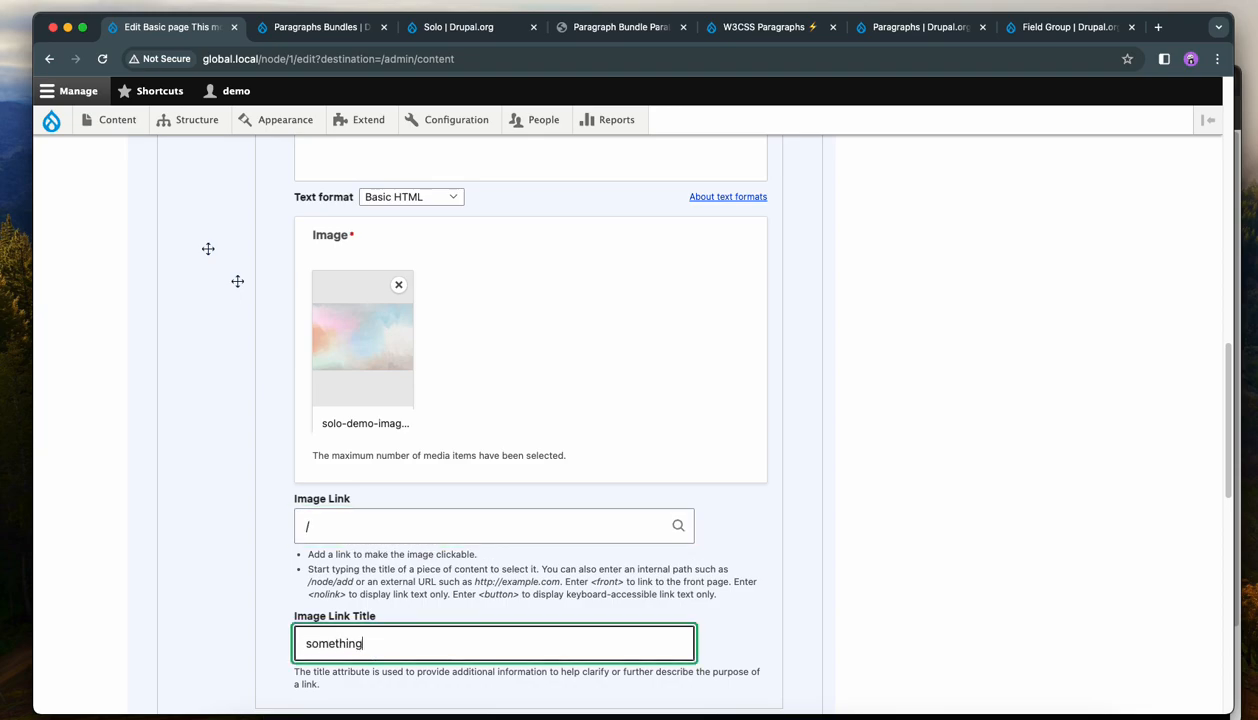
scroll(607, 550, up, 7)
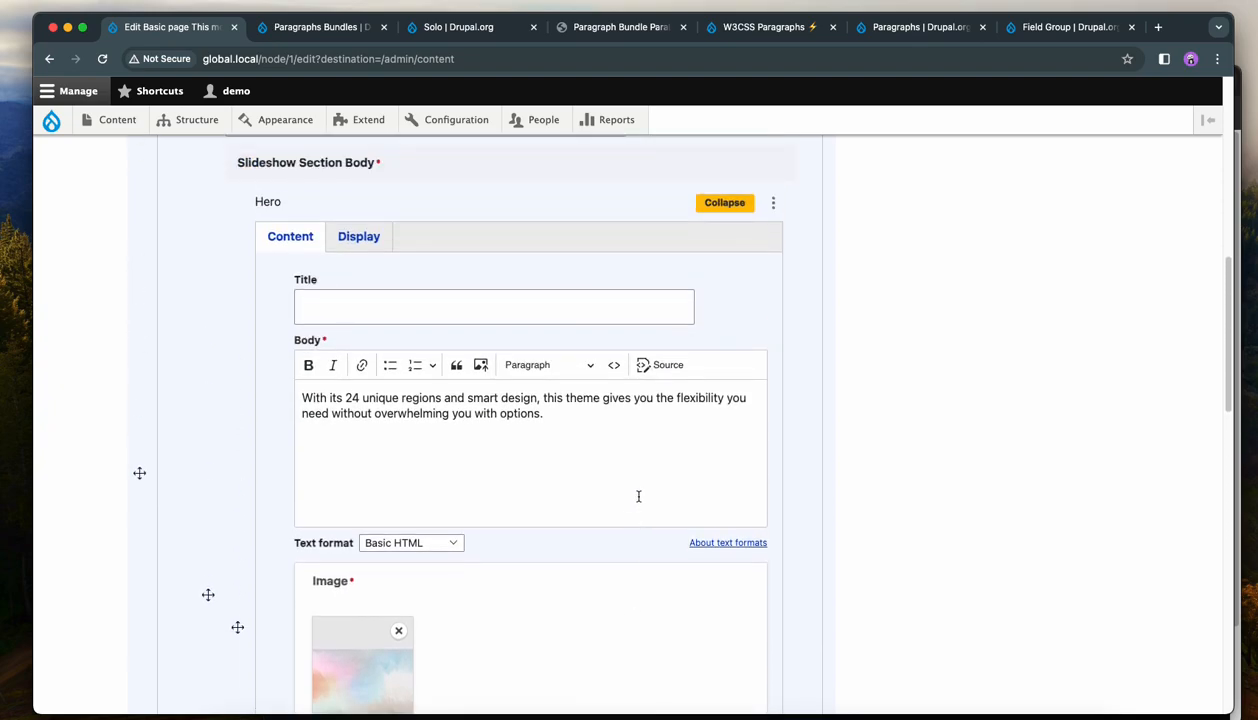
scroll(636, 477, up, 2)
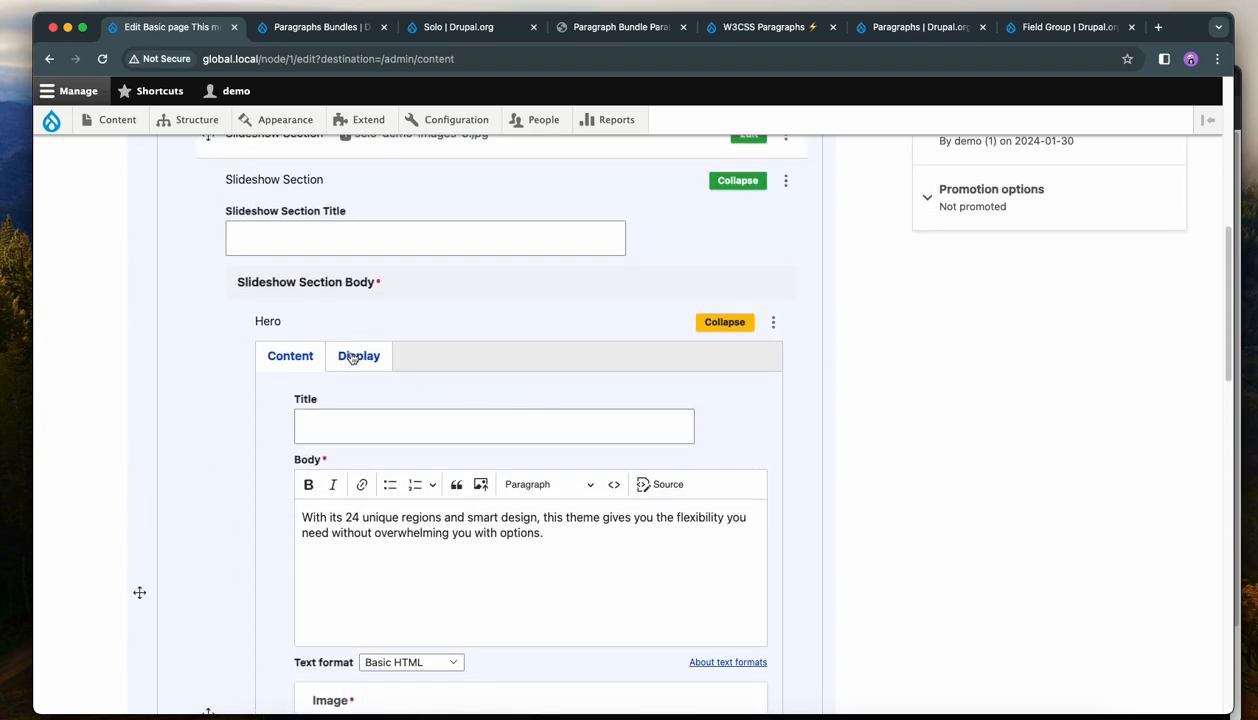
scroll(702, 416, down, 10)
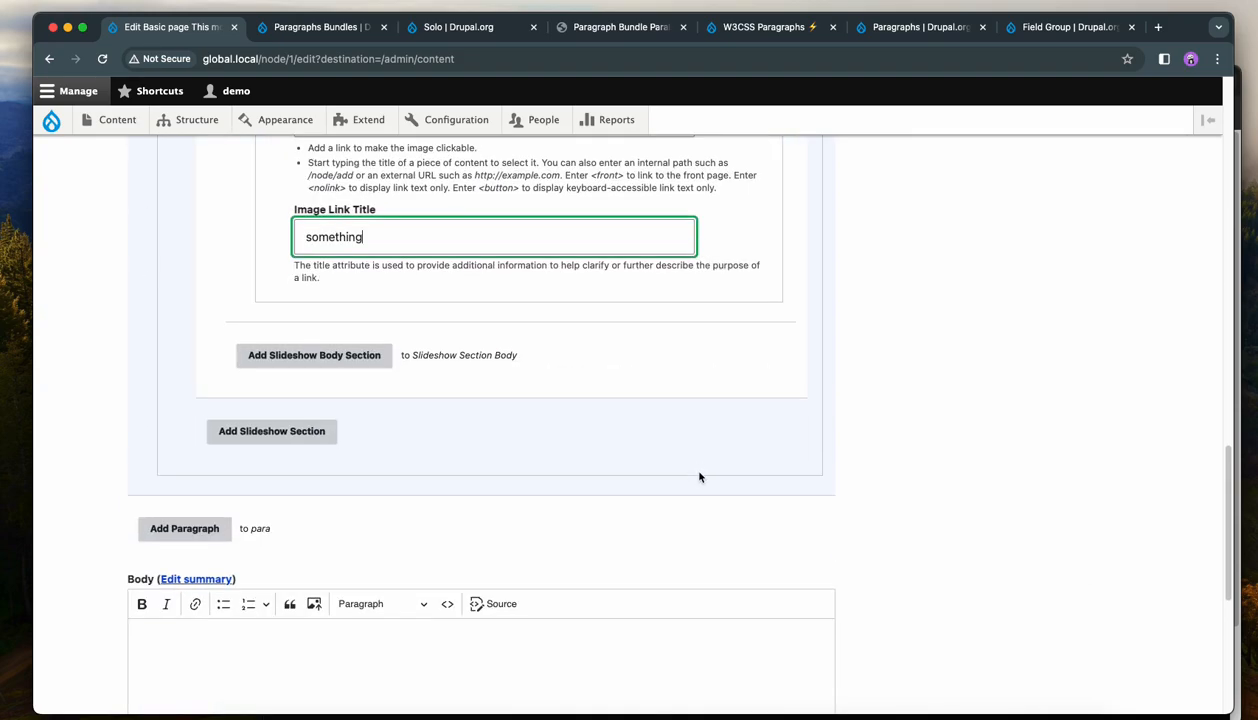
scroll(172, 524, down, 5)
click(146, 618)
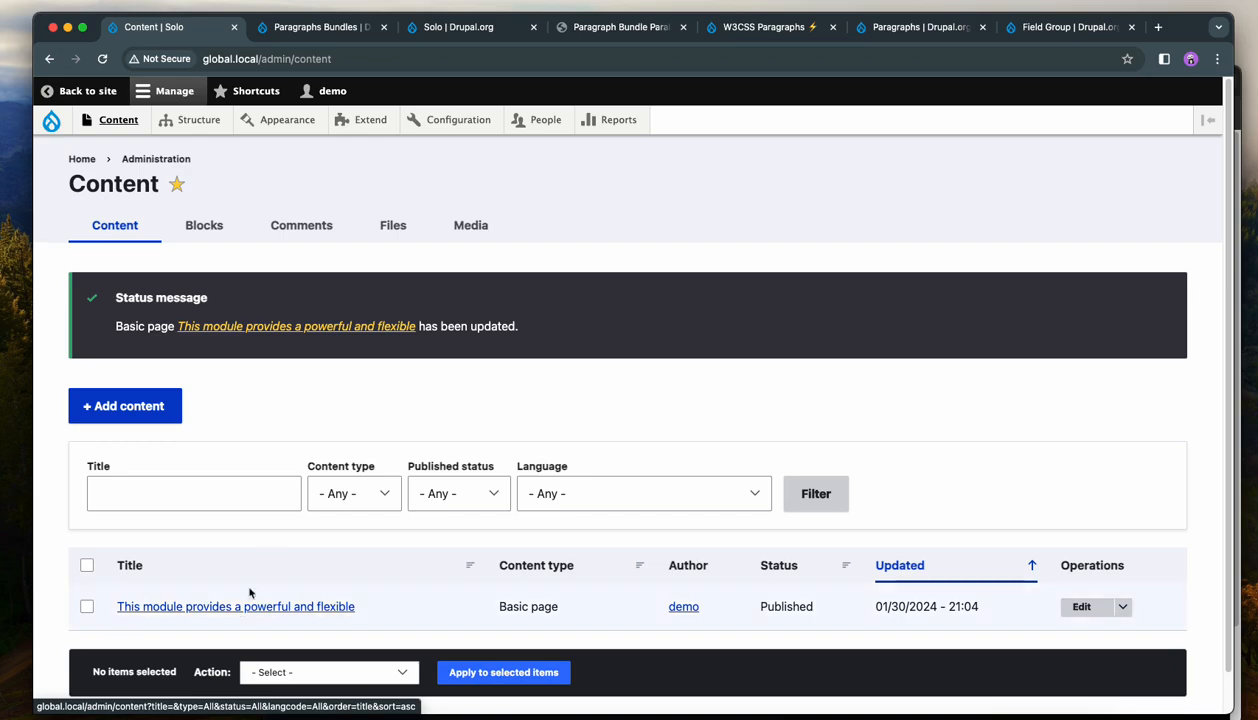
Open the saved page and browse through the slideshow's slides.
click(236, 614)
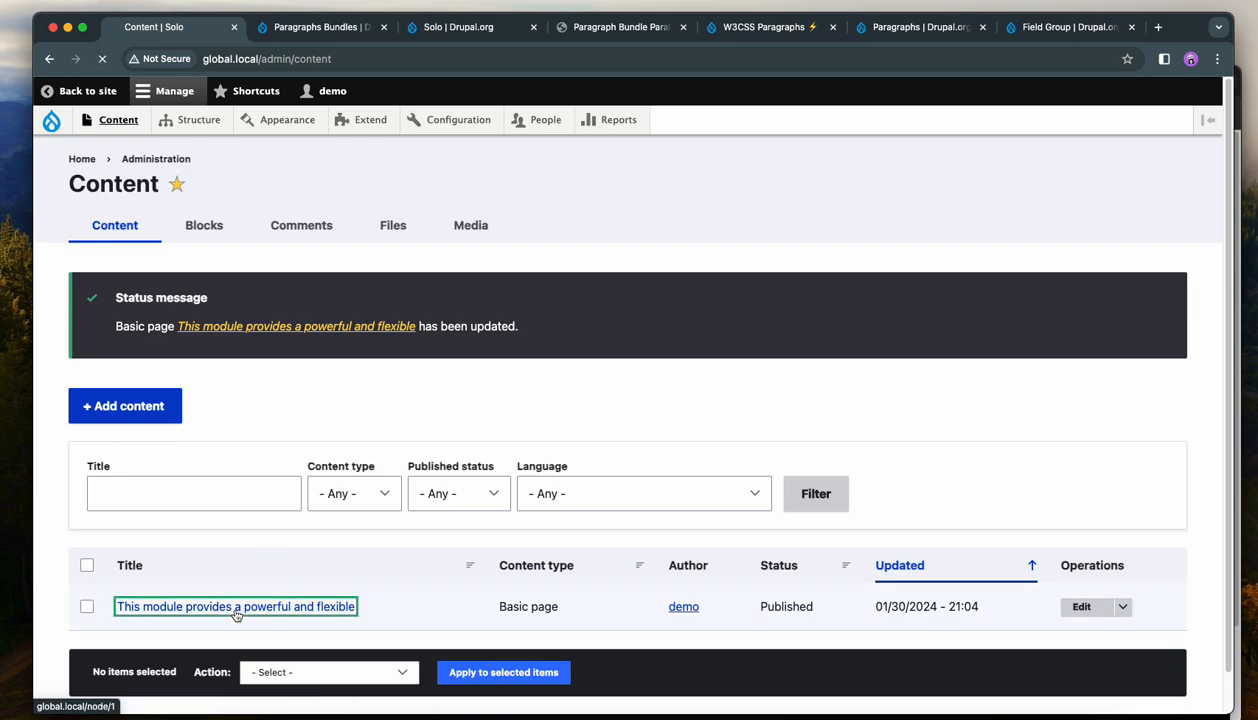
scroll(226, 605, down, 4)
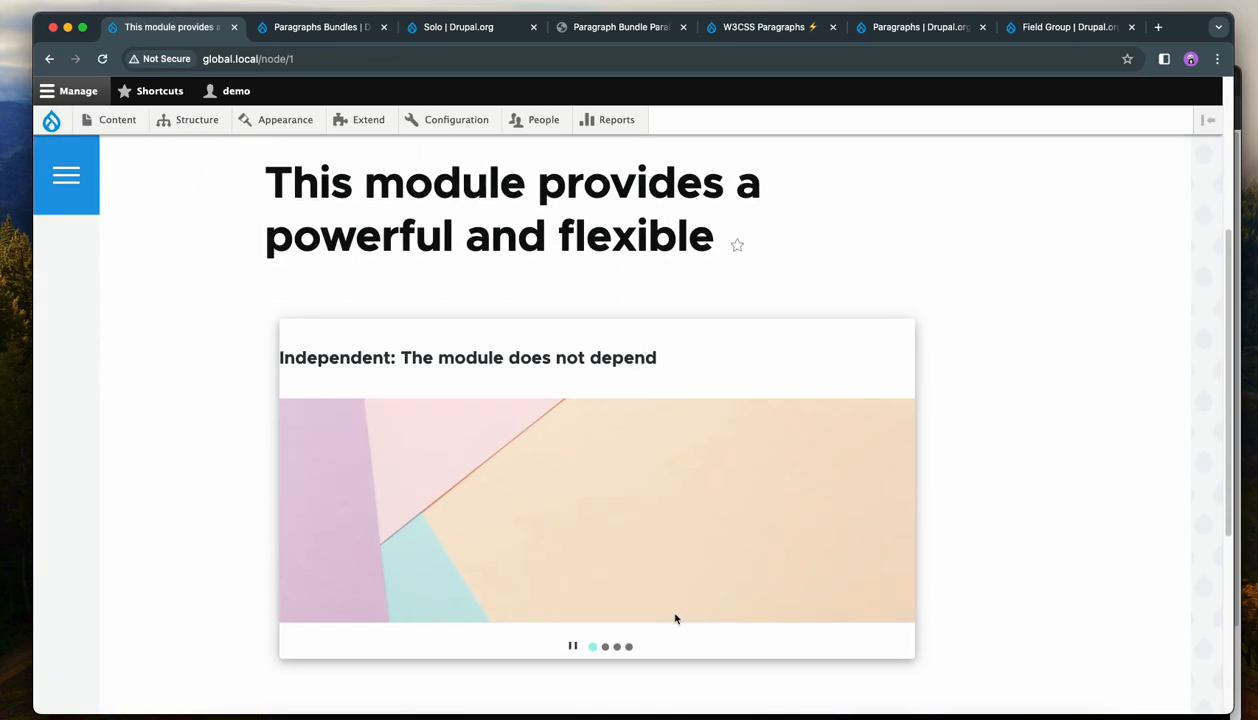
click(629, 647)
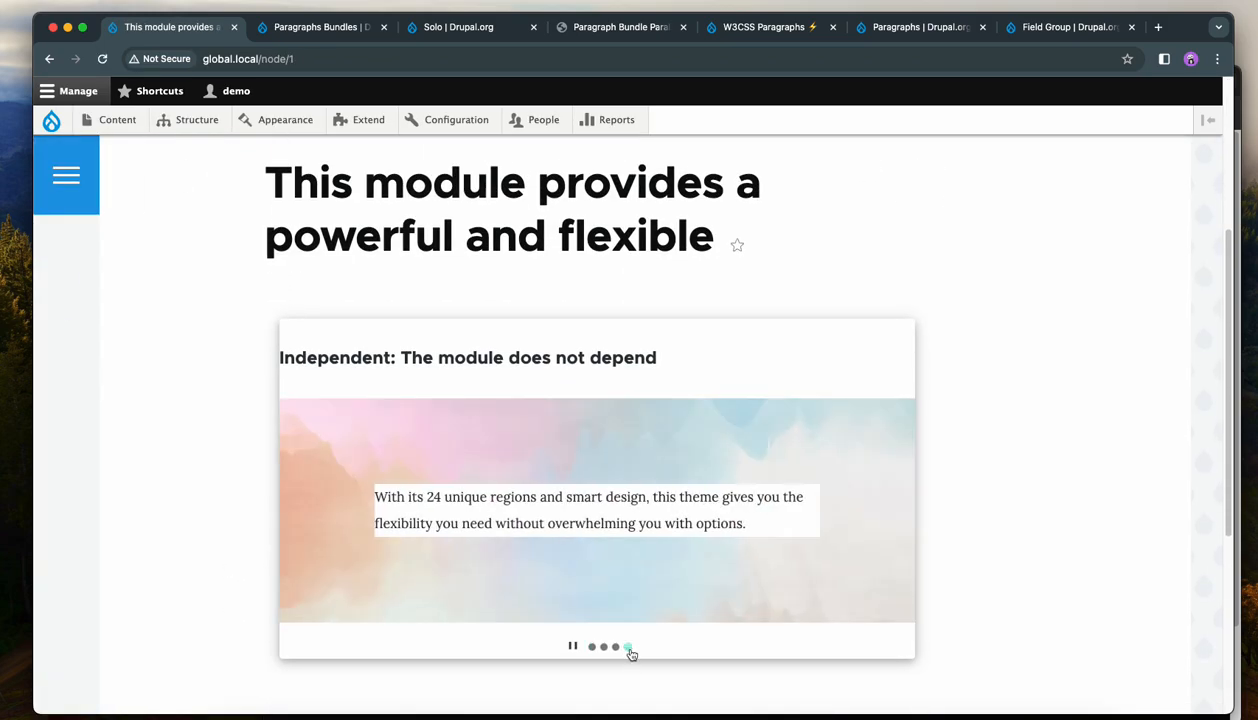
click(870, 508)
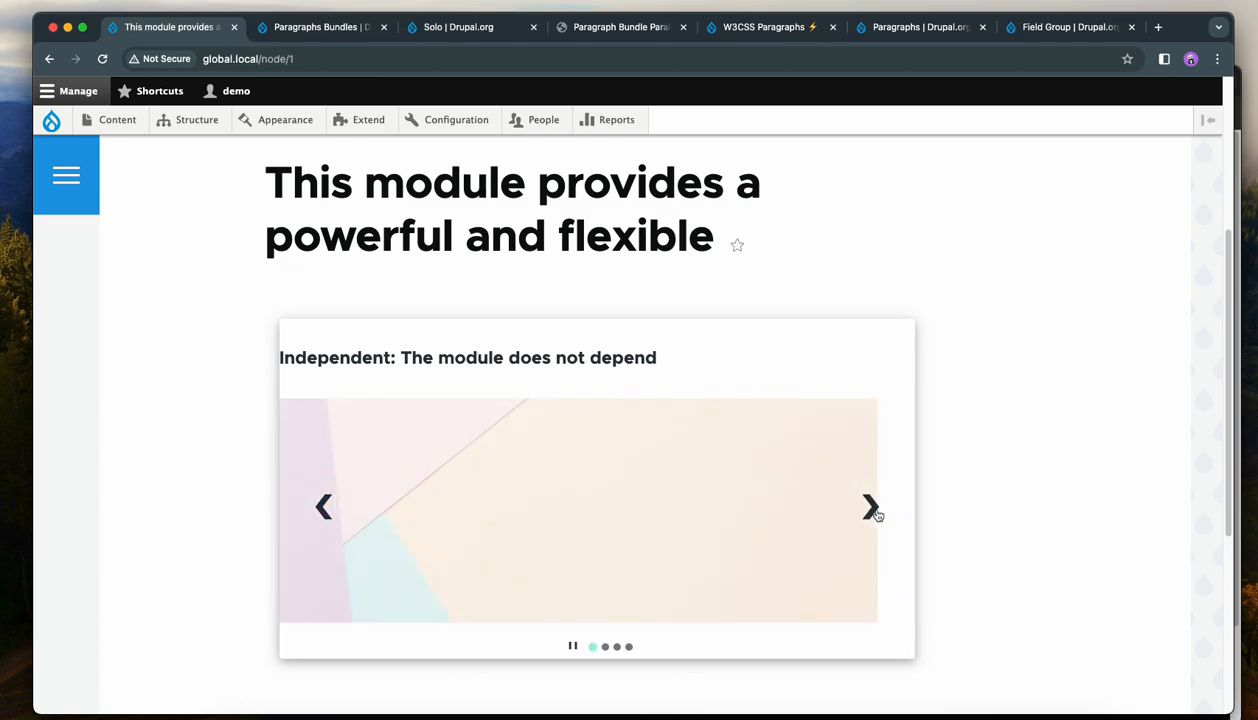
click(318, 510)
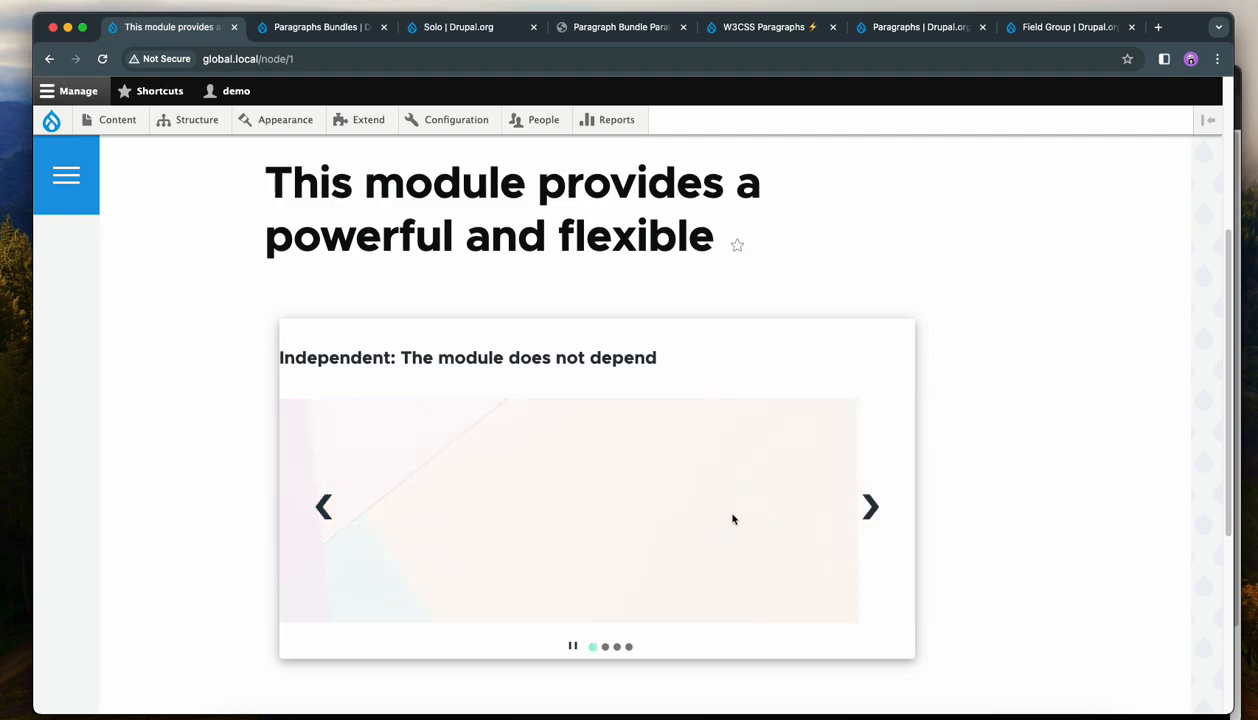
scroll(712, 520, up, 3)
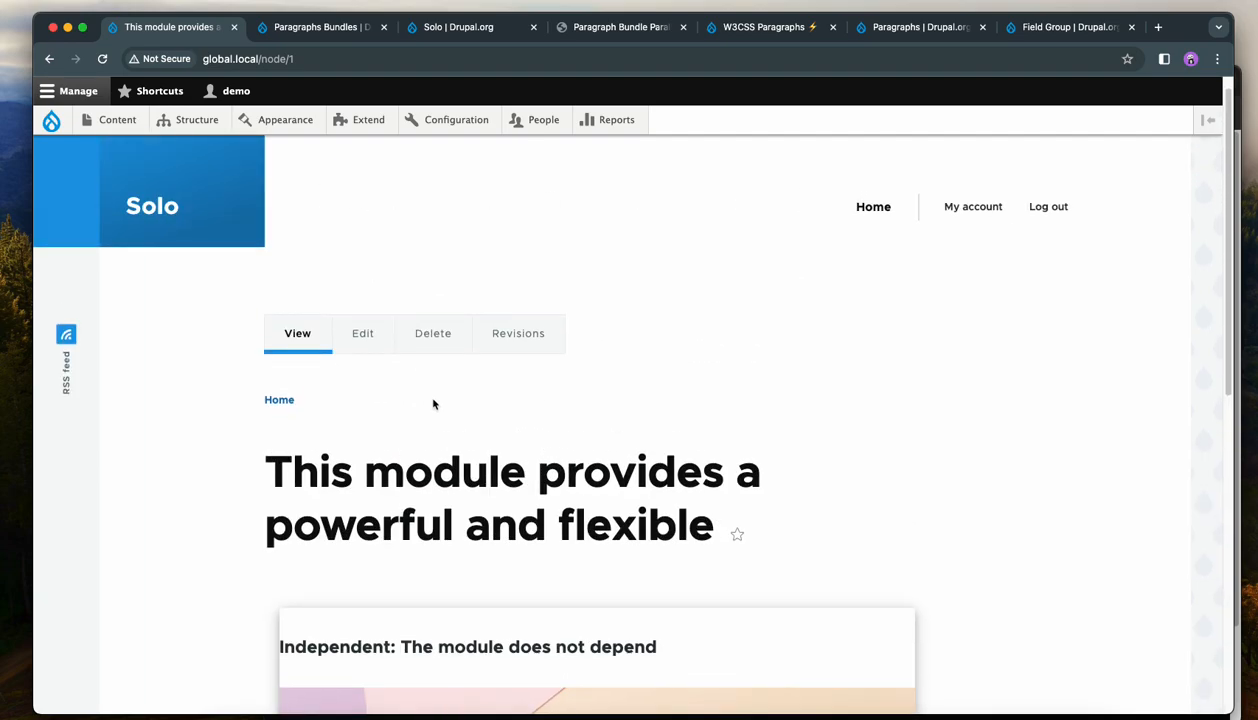
Edit the fourth Slideshow Section's Hero display settings: background colour #70e467 with background opacity 36.
click(366, 333)
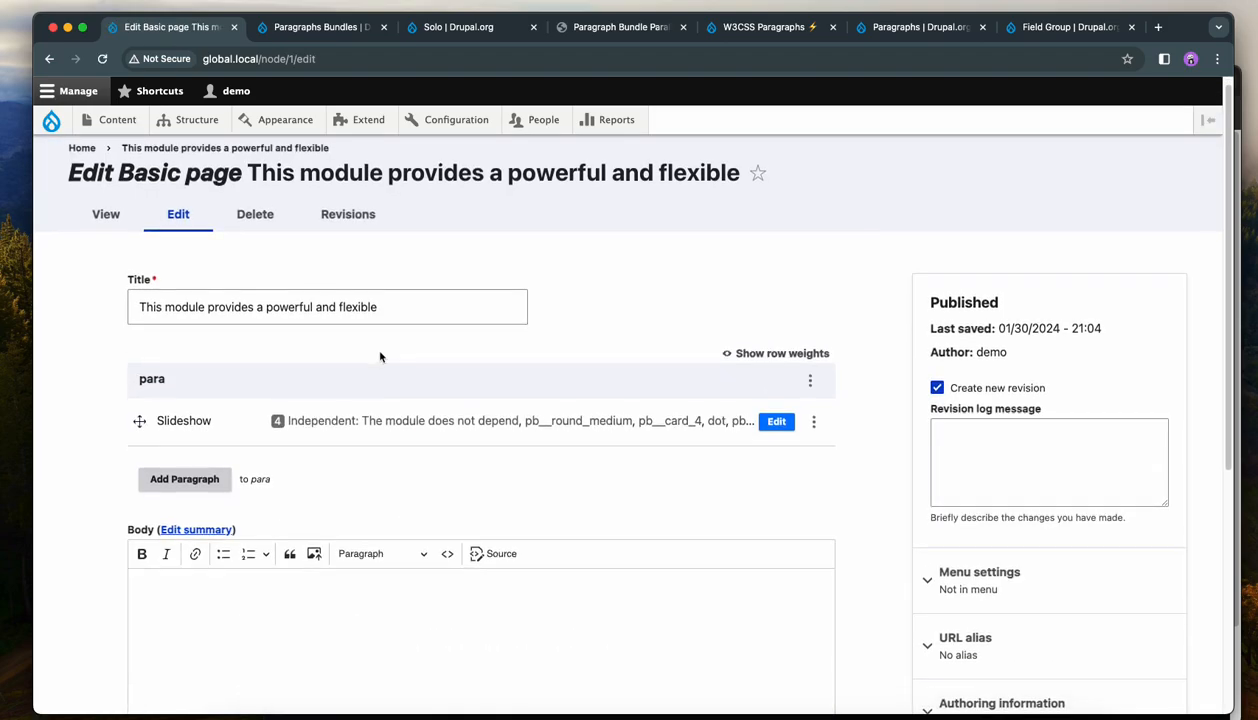
click(776, 421)
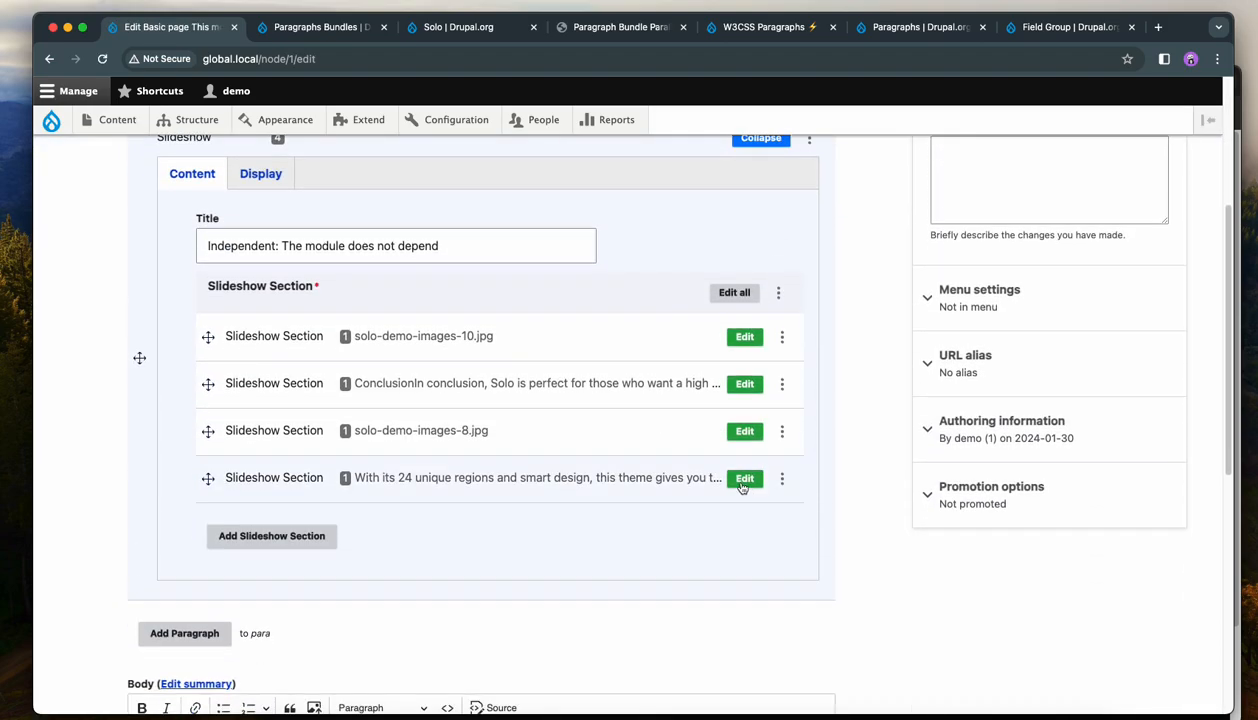
click(744, 479)
click(734, 455)
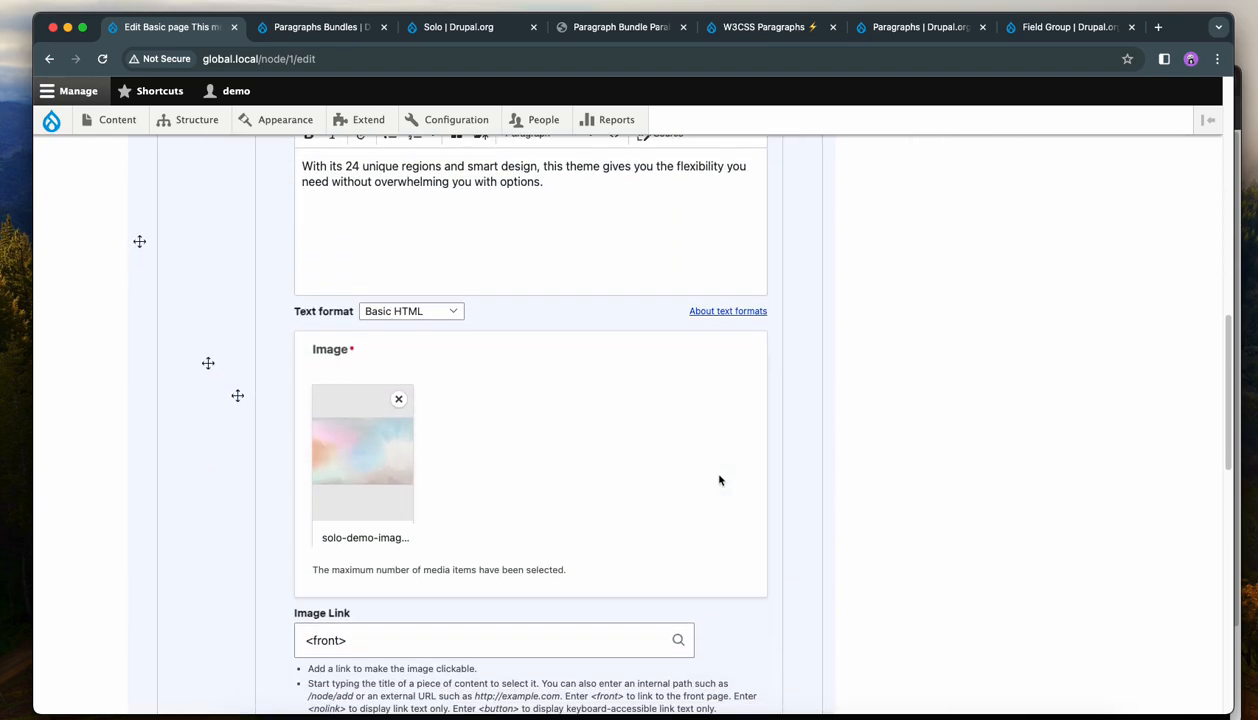
click(359, 264)
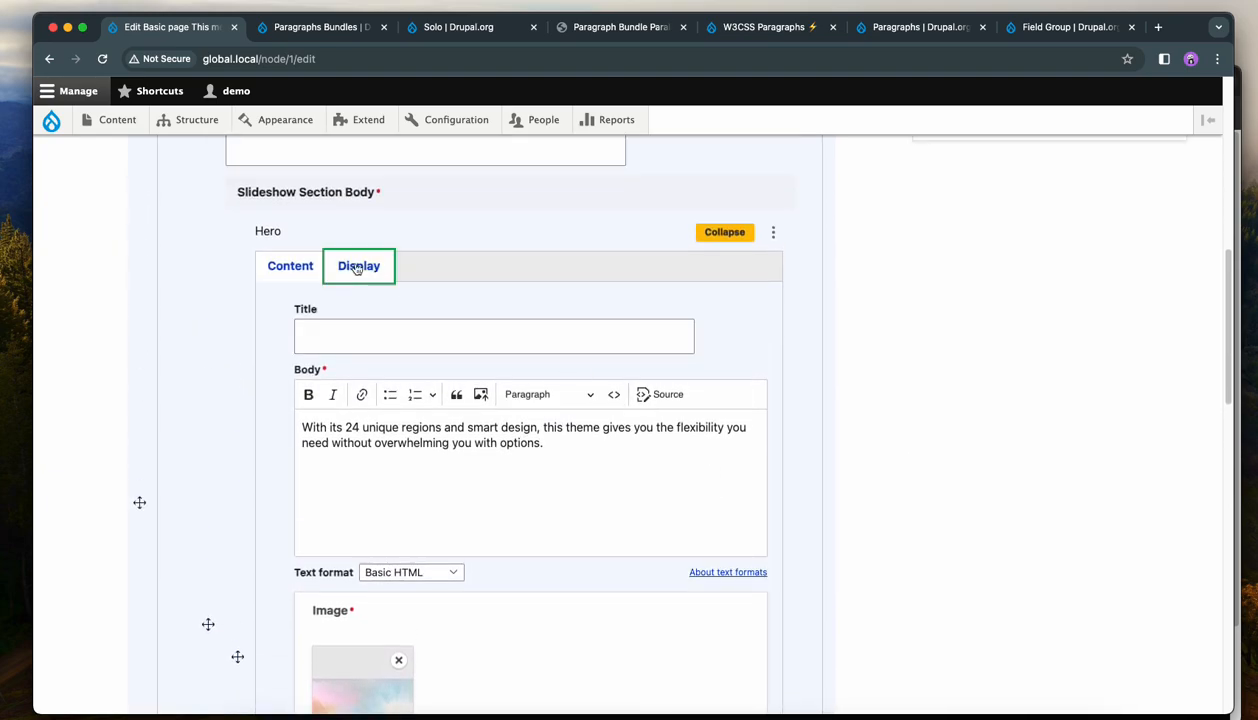
click(611, 427)
mouse_move(697, 472)
mouse_down()
mouse_move(744, 498)
mouse_move(684, 452)
mouse_up()
click(722, 560)
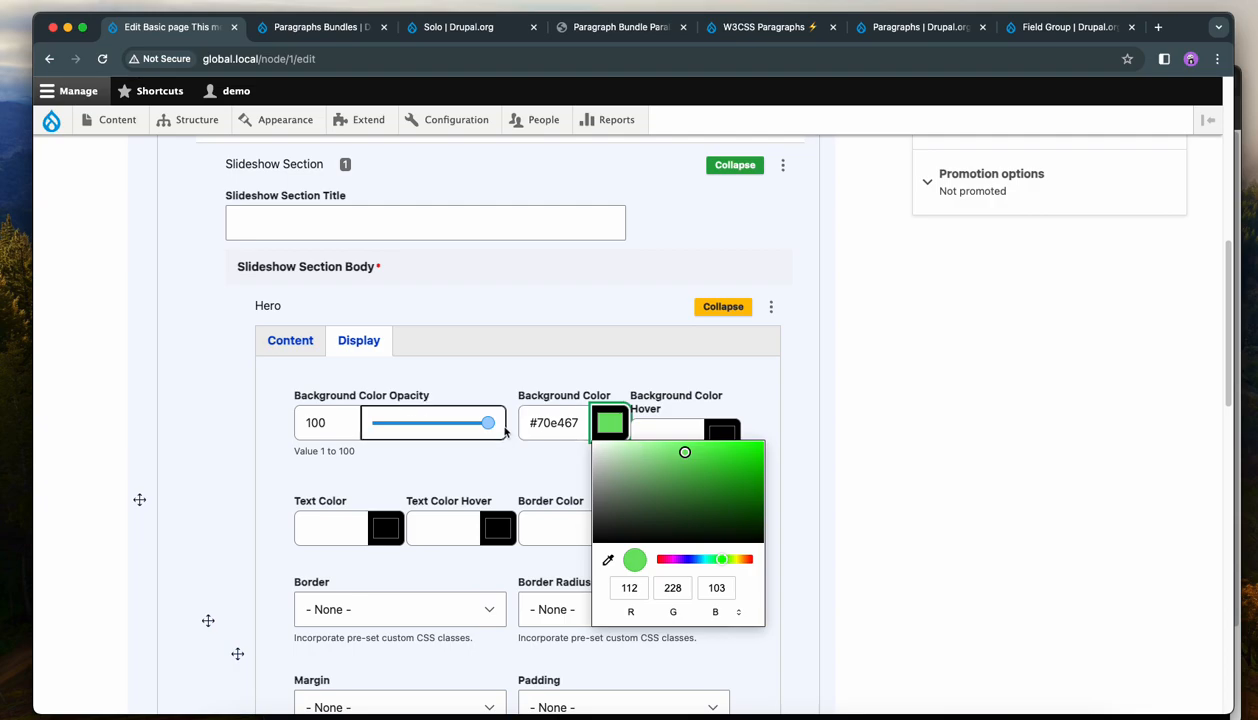
drag(490, 427, 418, 427)
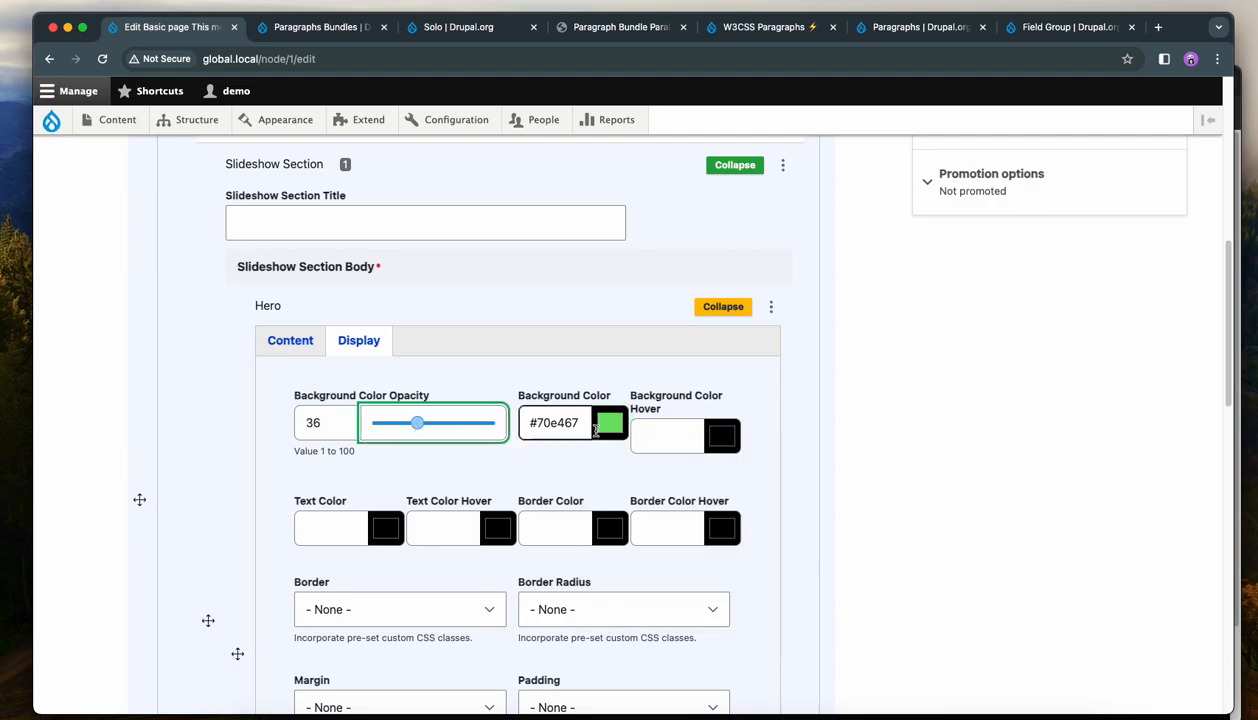
Choose the display class that shows content in the middle (center) of the pb-display-container.
scroll(497, 500, down, 5)
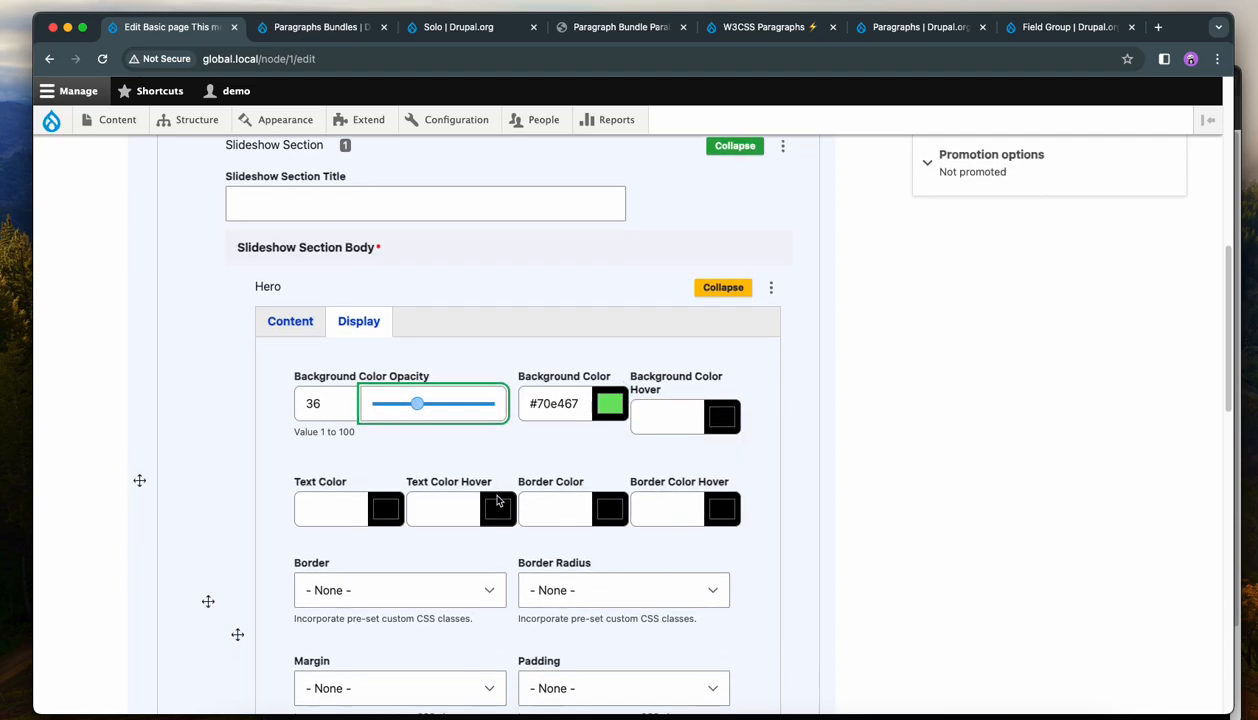
scroll(497, 500, down, 2)
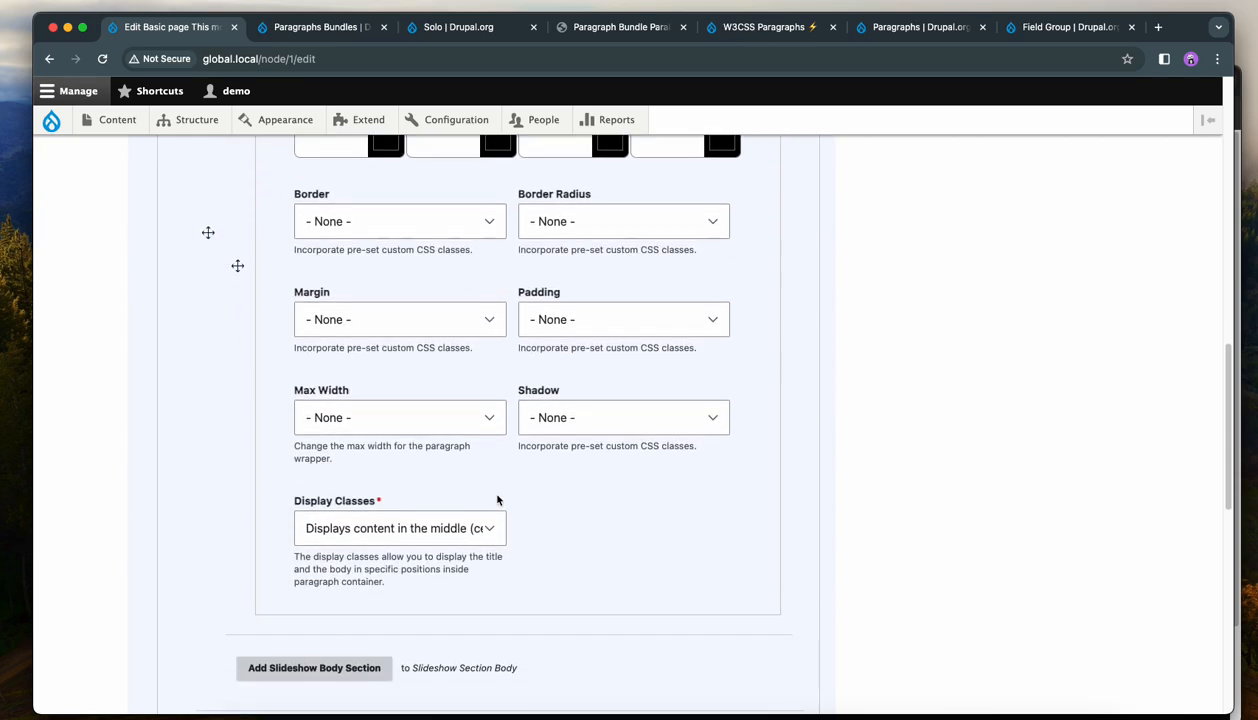
click(463, 536)
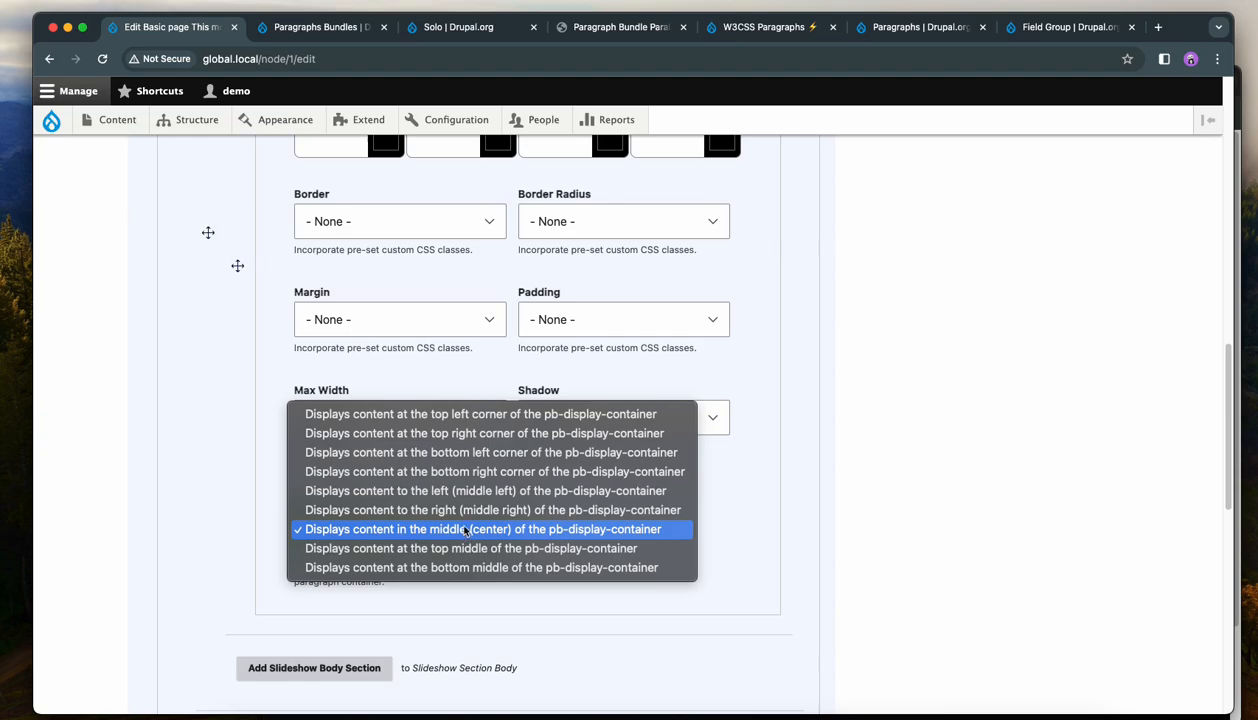
click(470, 529)
scroll(728, 522, up, 4)
scroll(722, 522, down, 2)
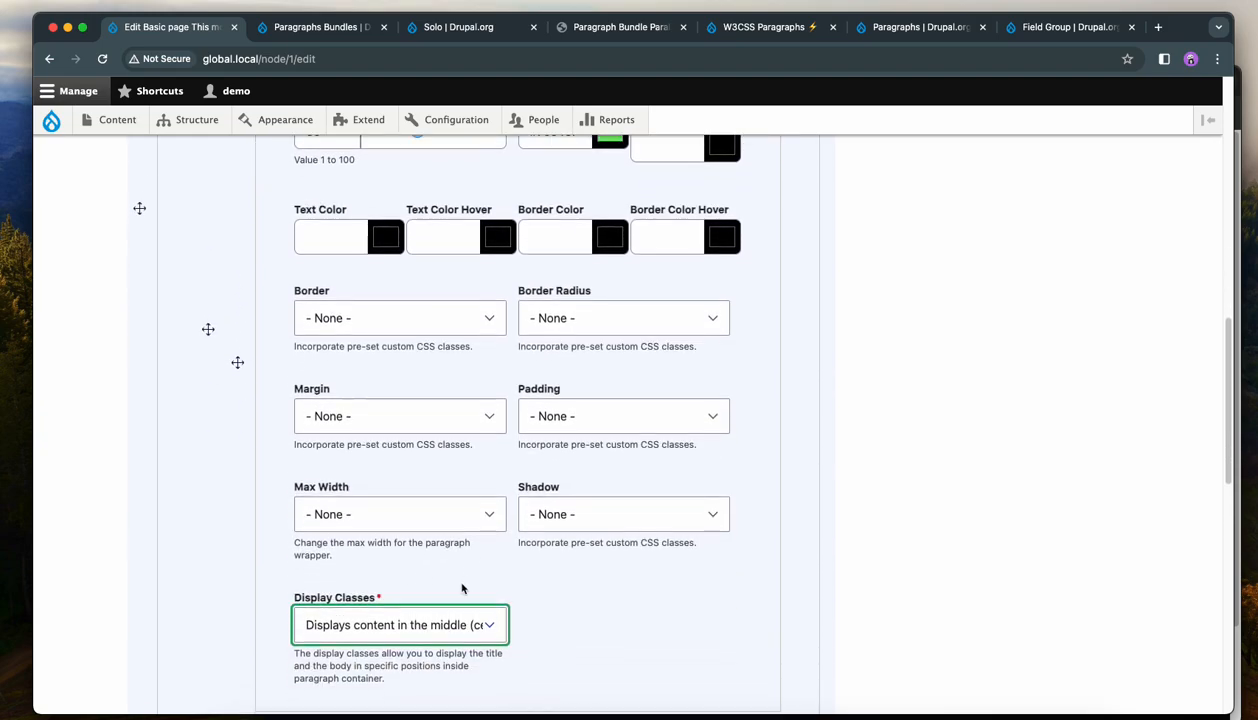
scroll(575, 572, up, 2)
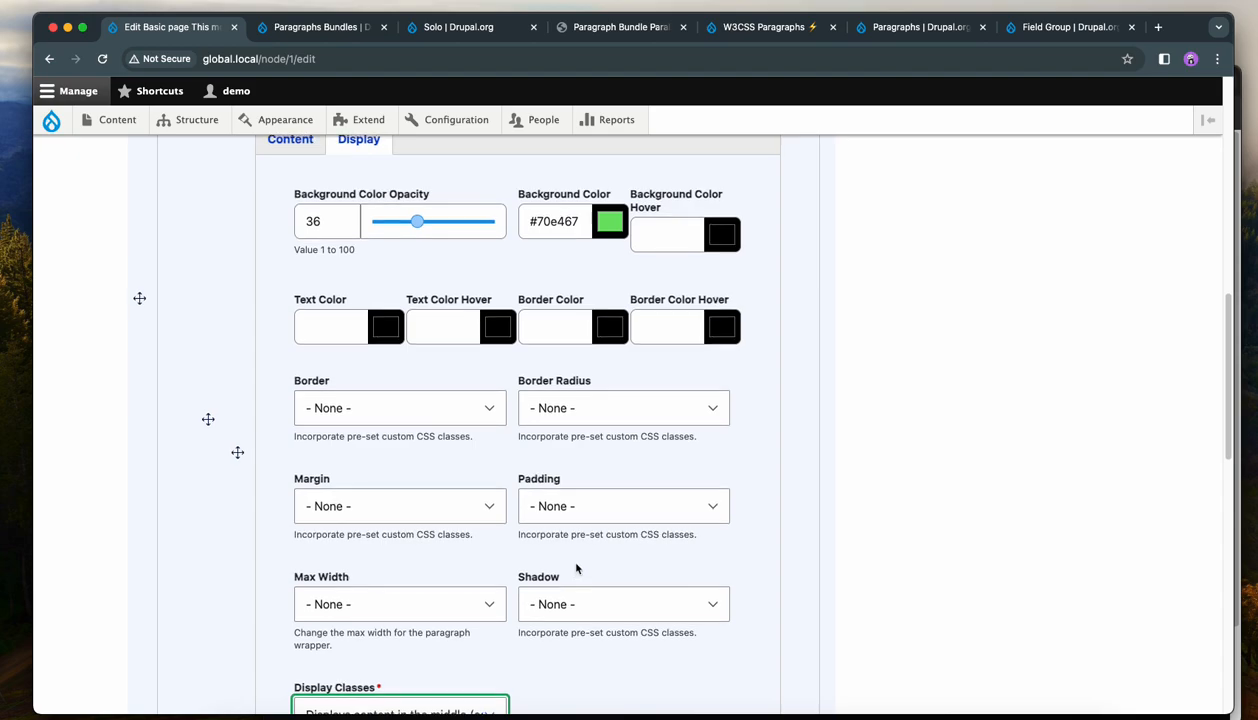
scroll(788, 478, up, 2)
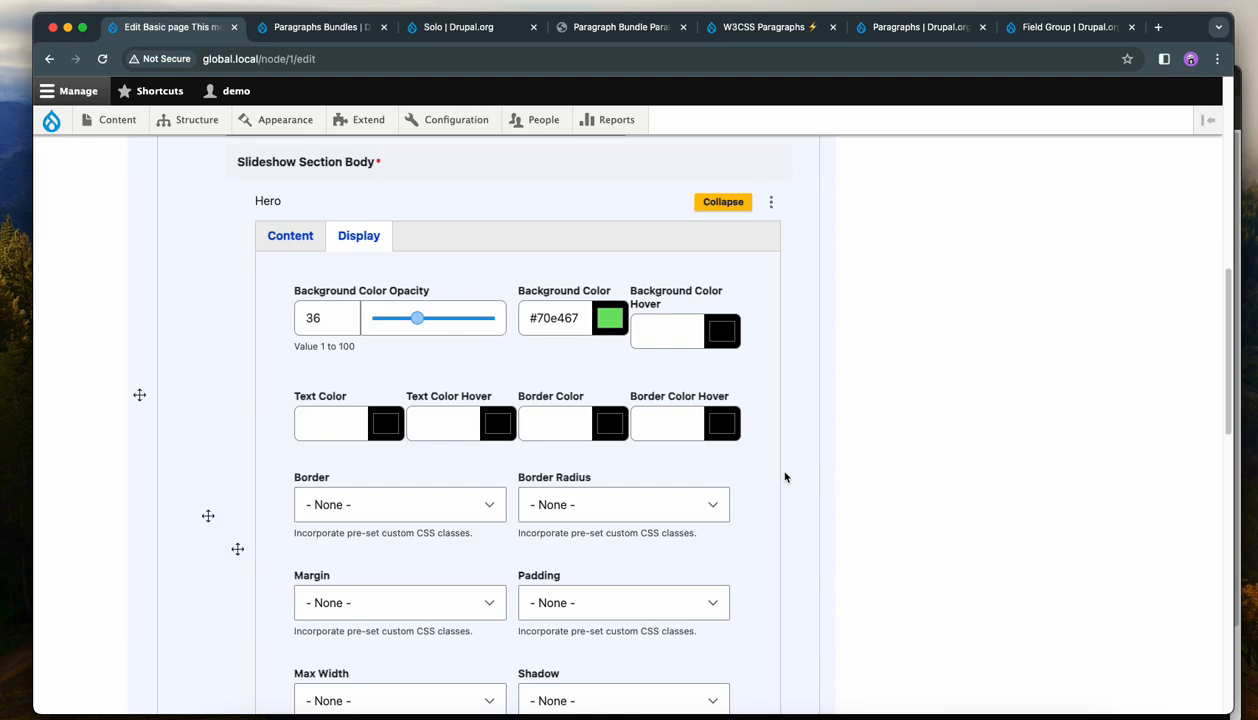
Pick a text colour for the Hero section and save the page.
click(380, 428)
drag(500, 557, 483, 560)
click(516, 534)
click(738, 548)
scroll(785, 522, down, 10)
click(170, 603)
View the updated slideshow and step through to the Hero slide.
scroll(915, 460, down, 5)
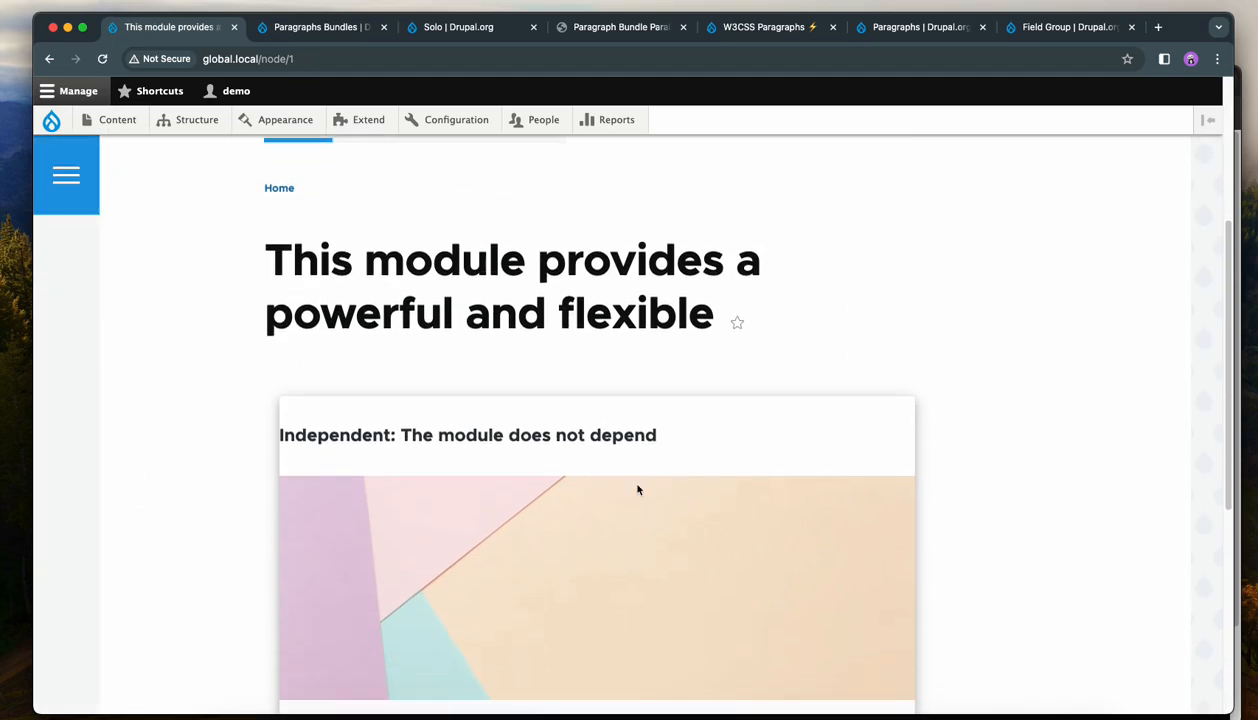
scroll(636, 490, down, 3)
click(629, 456)
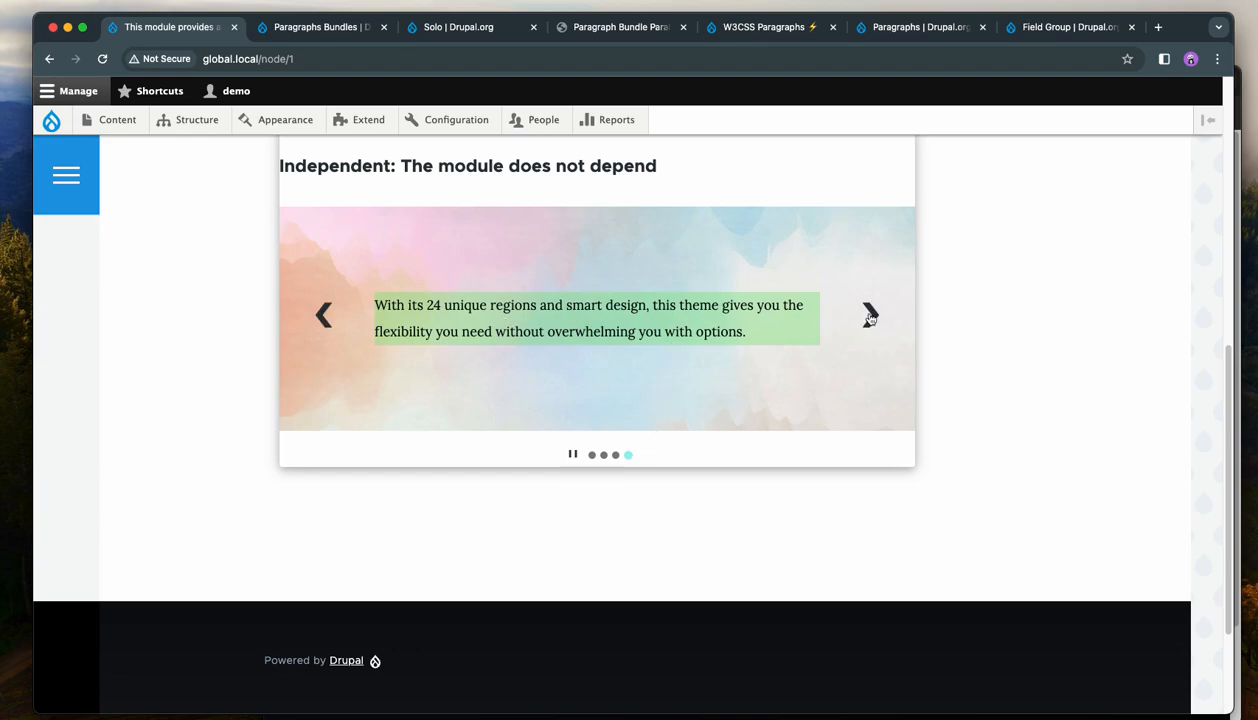
click(869, 316)
scroll(692, 422, up, 3)
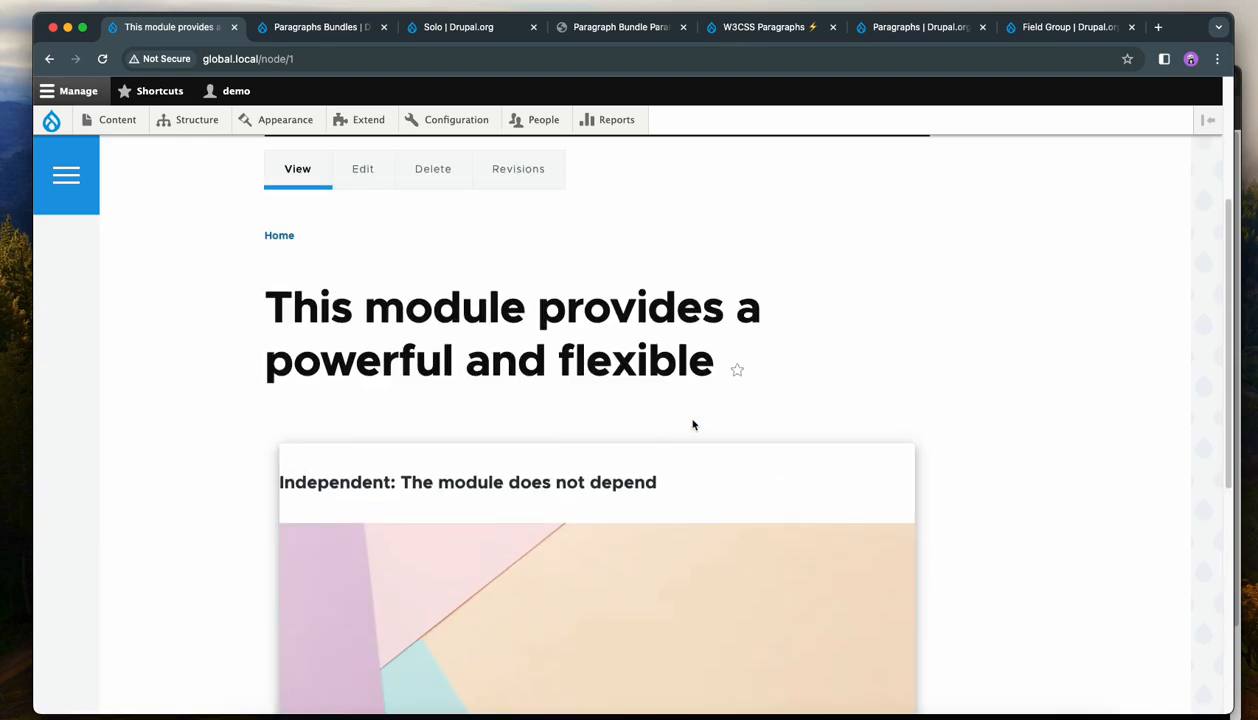
Set the fourth section's Hero padding to 12px top and bottom with 24px left and right, then save the page.
scroll(694, 424, down, 4)
click(629, 389)
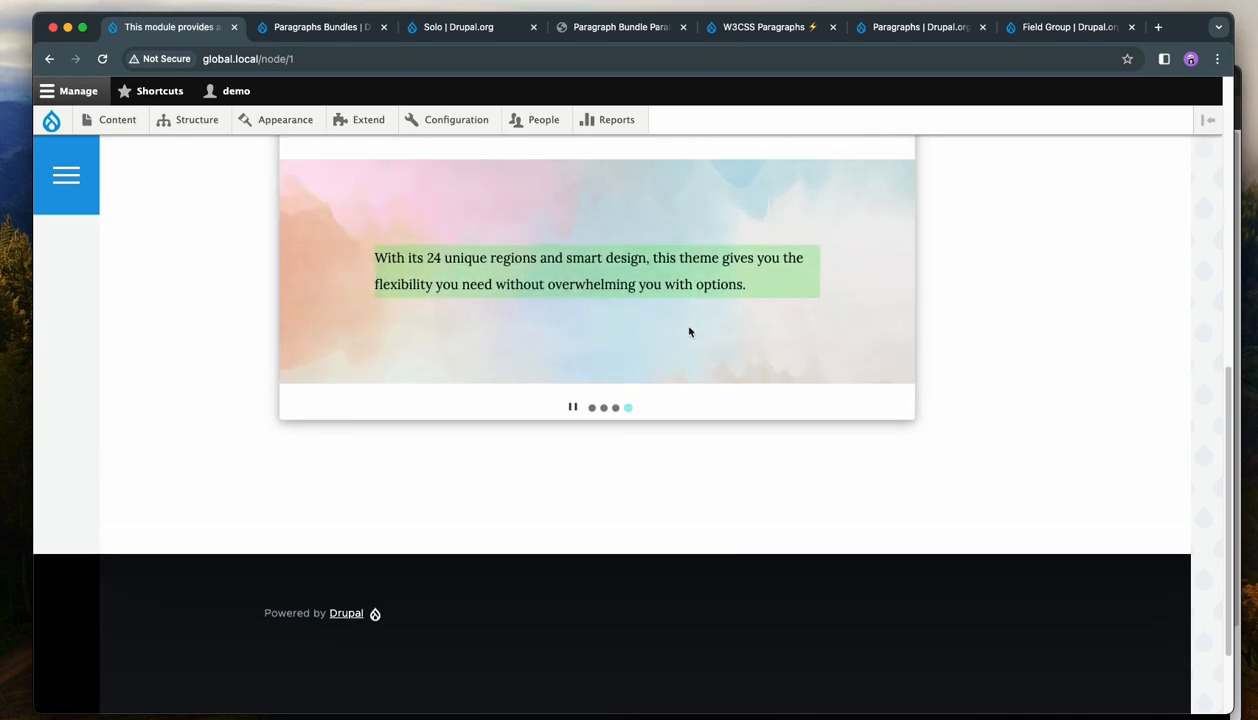
scroll(702, 326, up, 10)
click(362, 322)
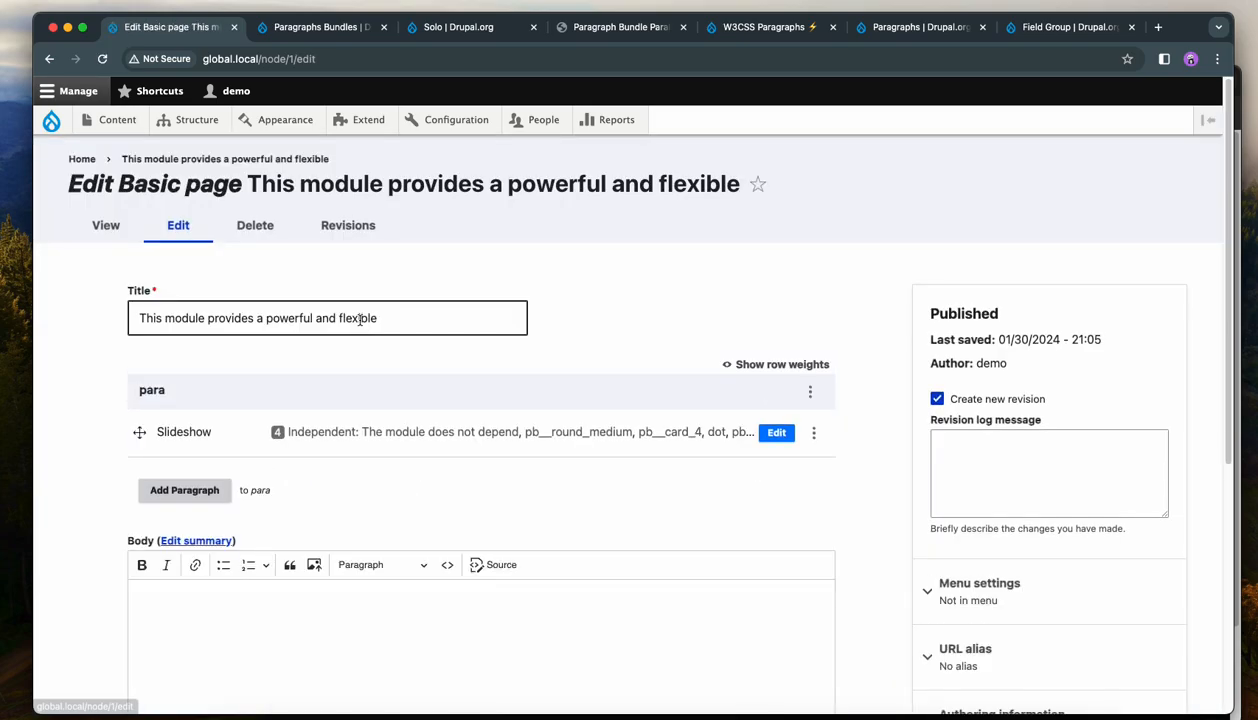
scroll(700, 400, down, 1)
click(776, 413)
scroll(534, 468, down, 5)
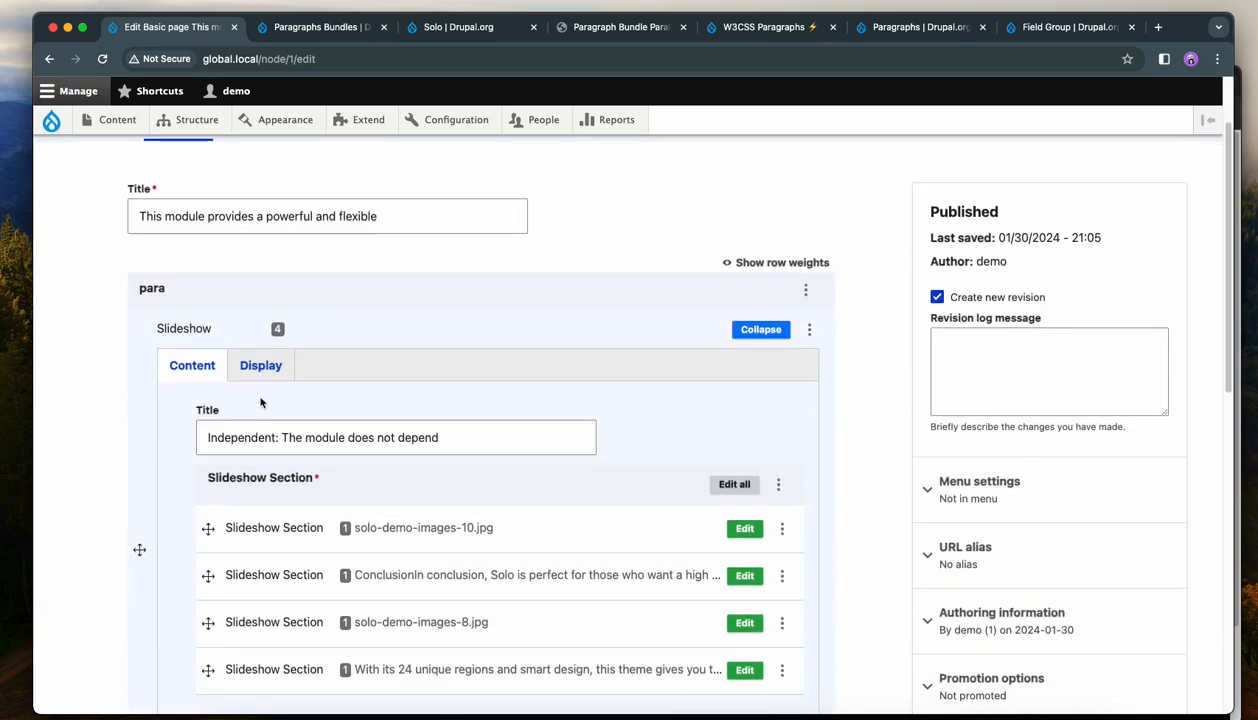
click(740, 420)
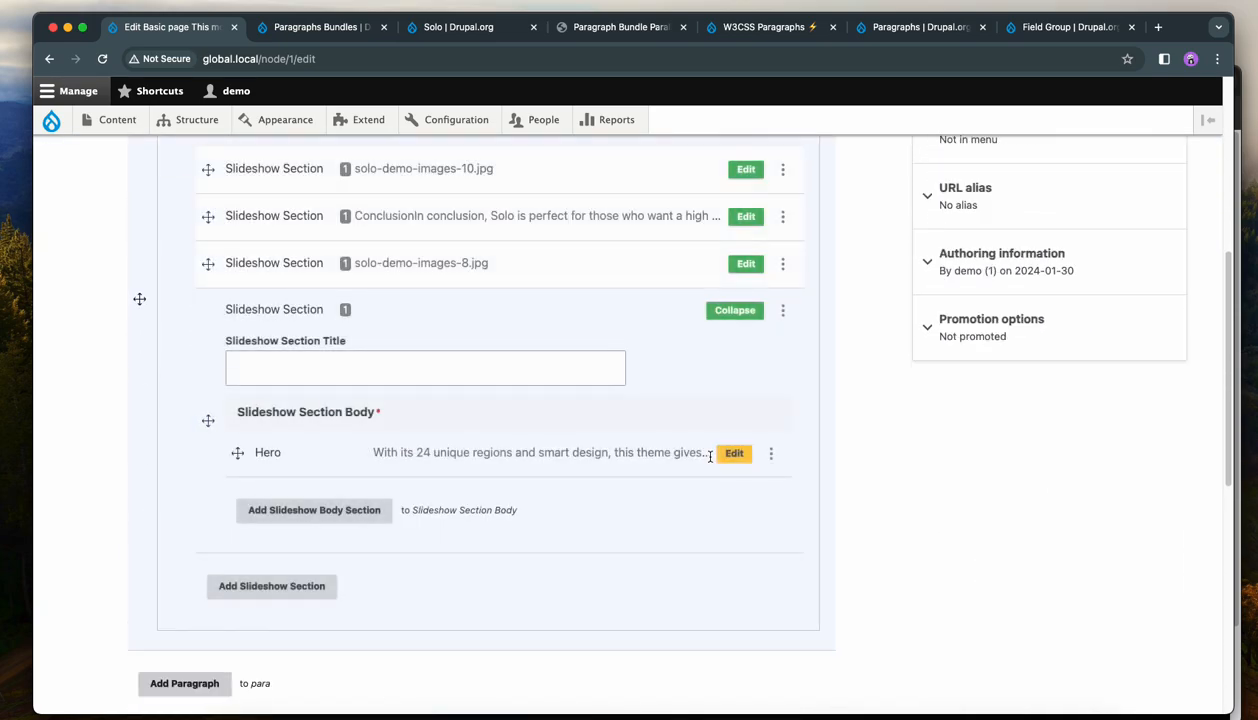
scroll(738, 440, down, 1)
click(731, 433)
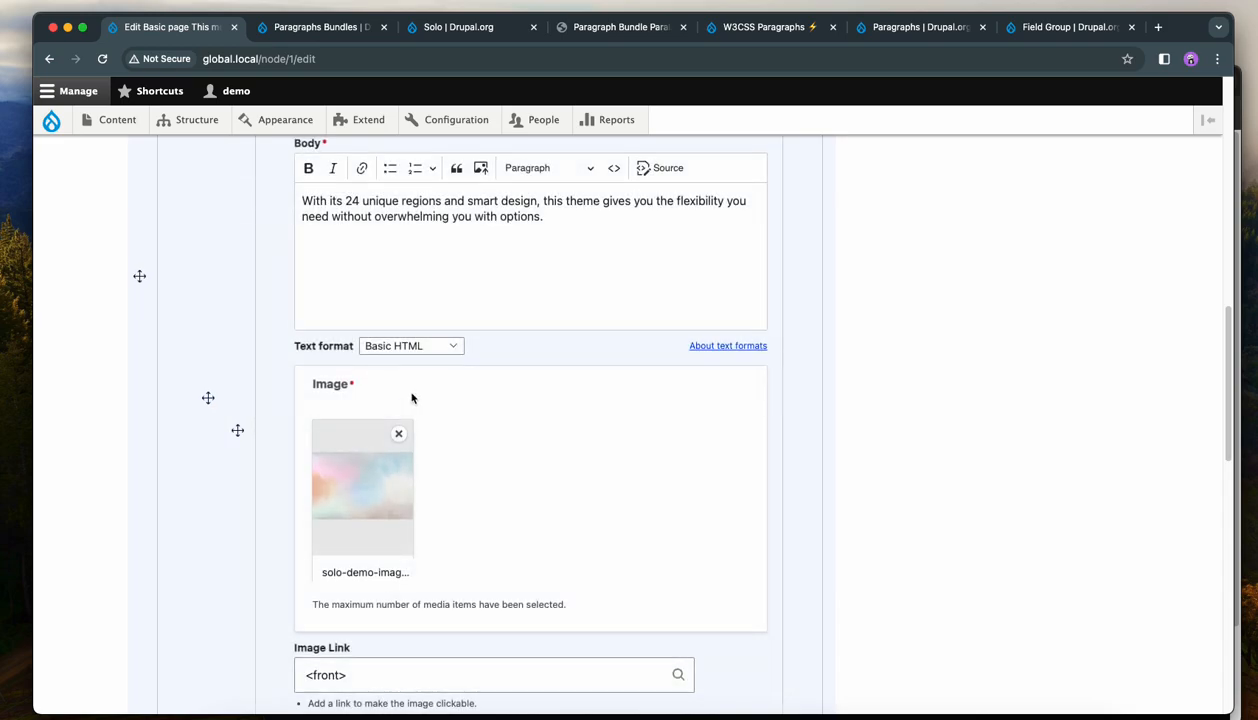
scroll(412, 398, up, 4)
click(366, 307)
scroll(596, 415, down, 4)
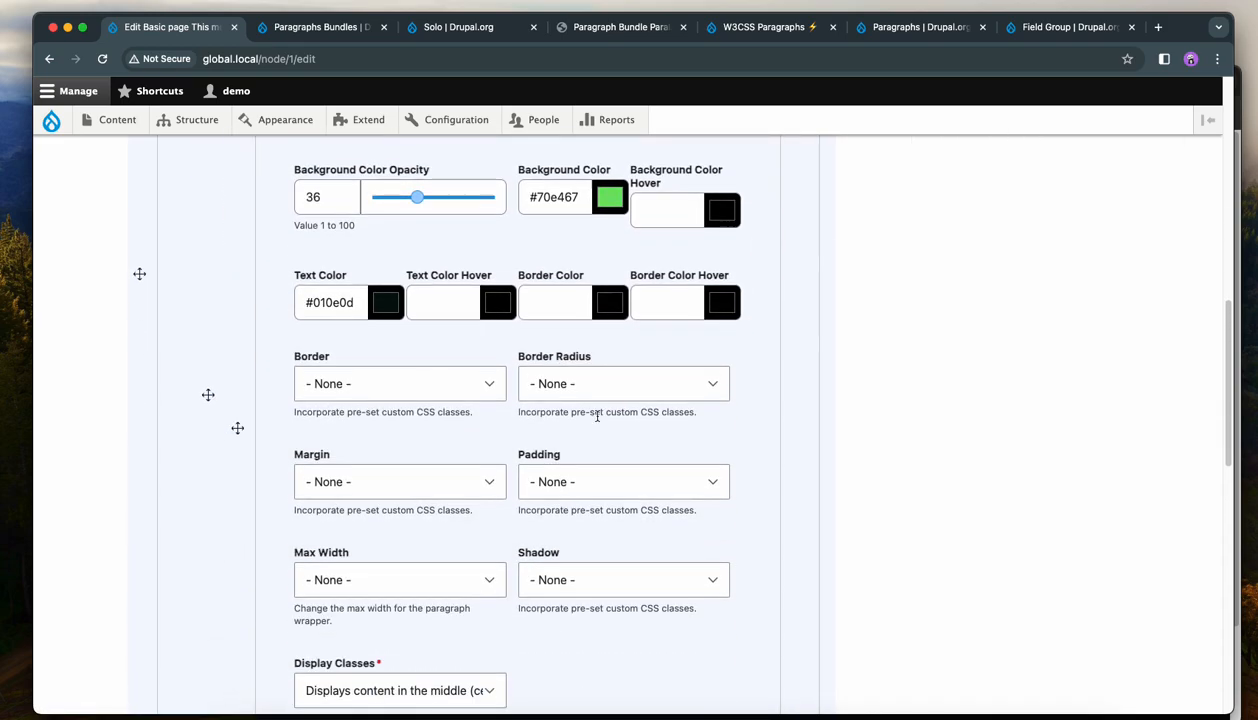
click(600, 478)
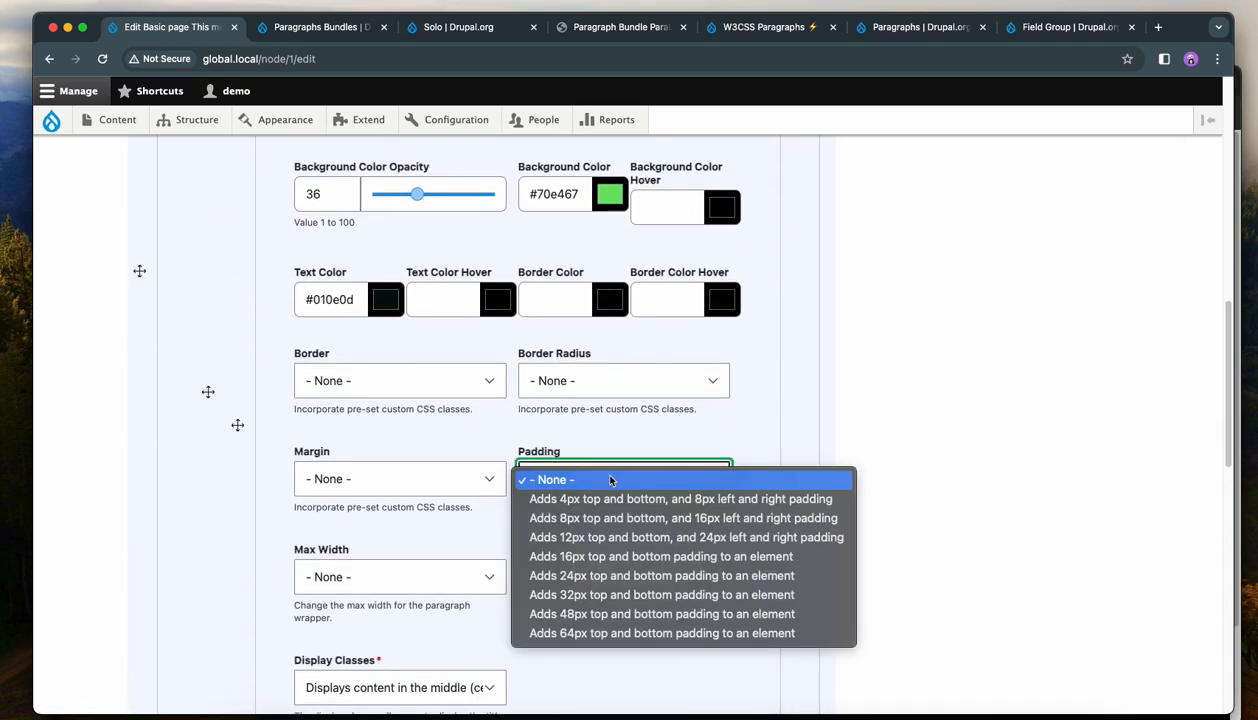
click(612, 541)
scroll(865, 492, down, 3)
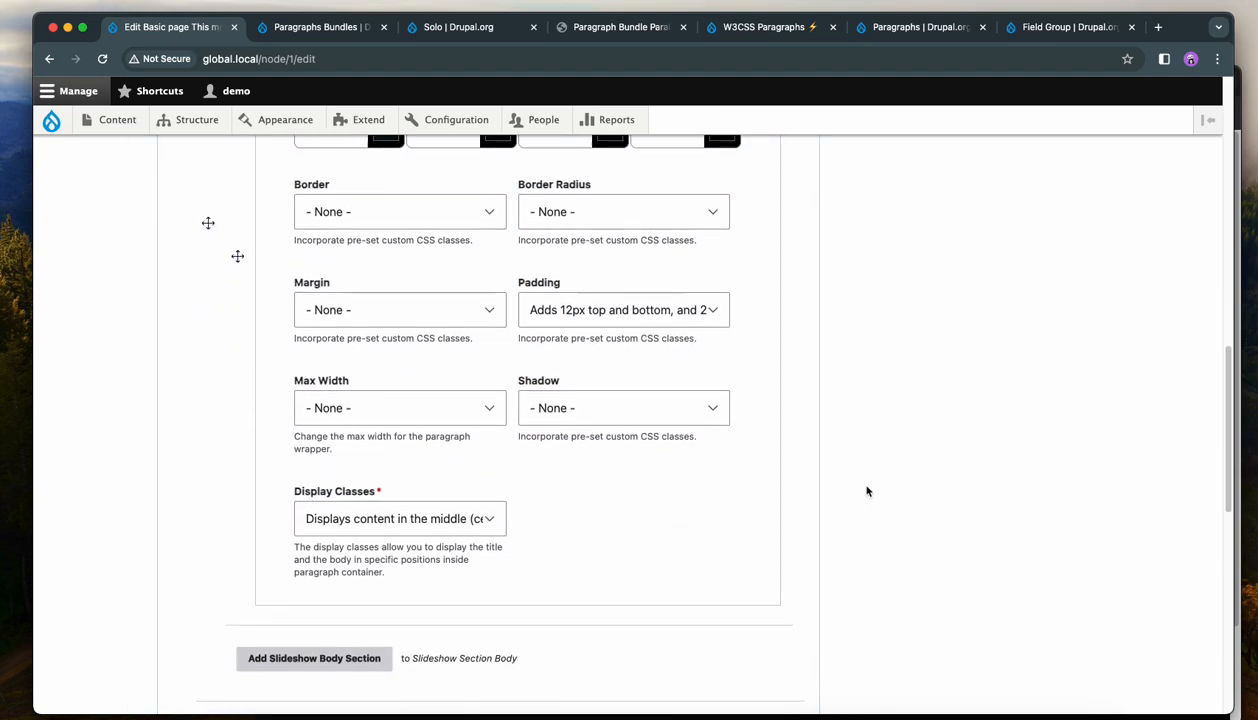
scroll(867, 491, down, 10)
click(158, 650)
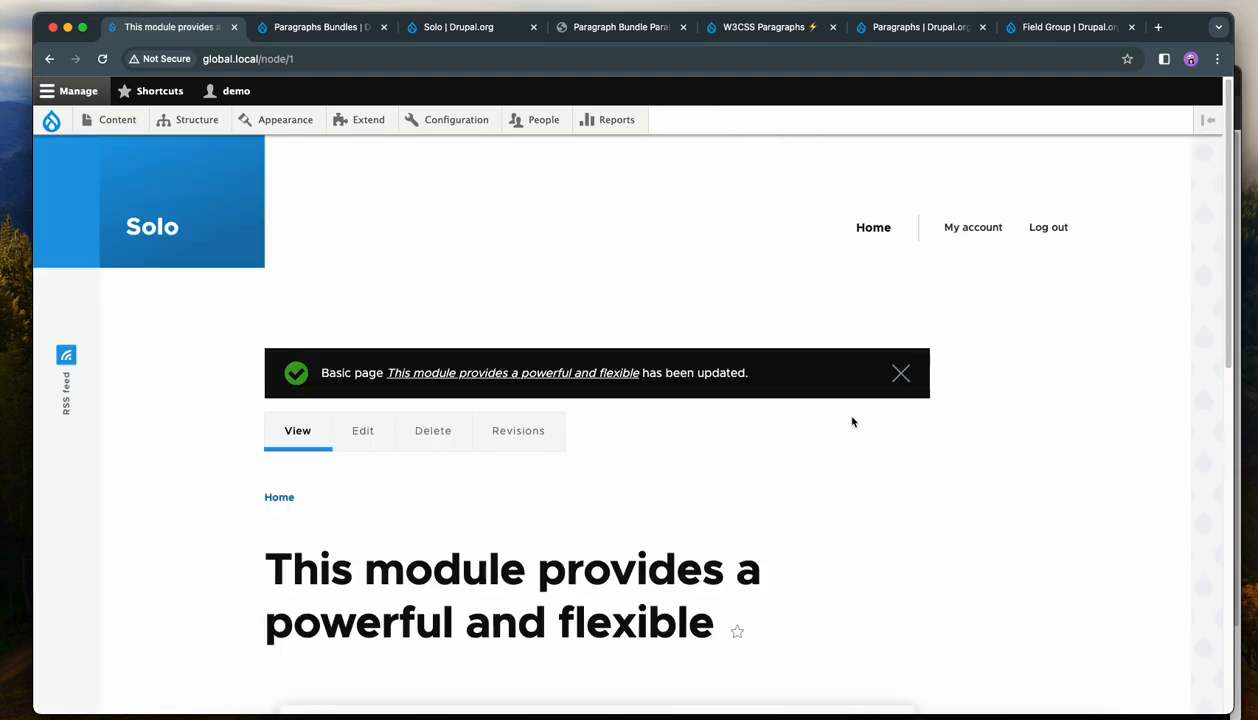
View the updated slideshow and step through to the Hero slide.
scroll(845, 420, down, 5)
click(628, 570)
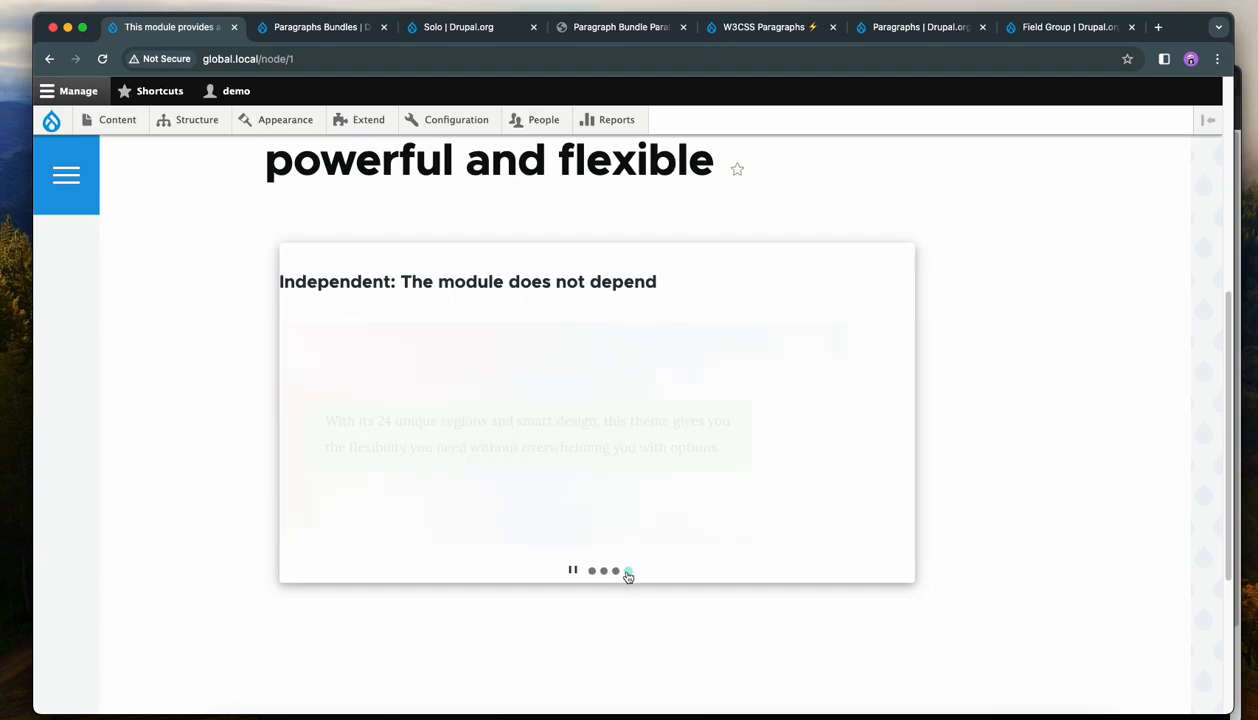
click(870, 436)
click(325, 432)
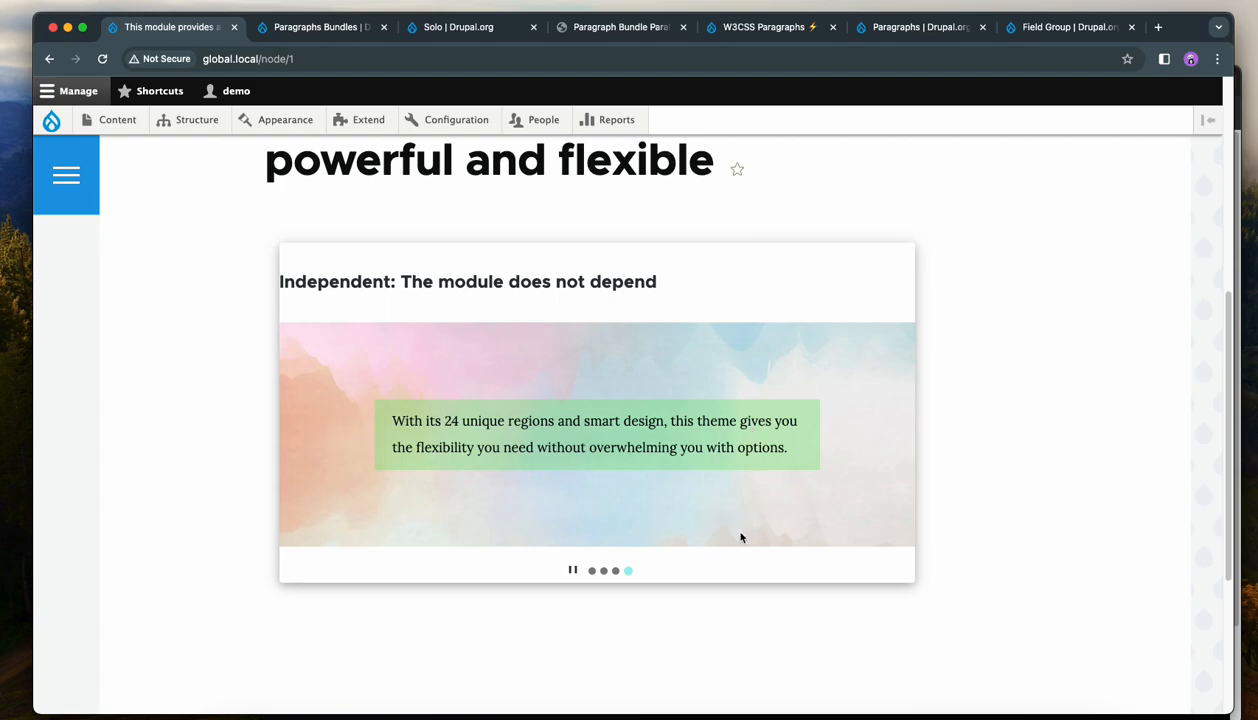
scroll(971, 469, up, 3)
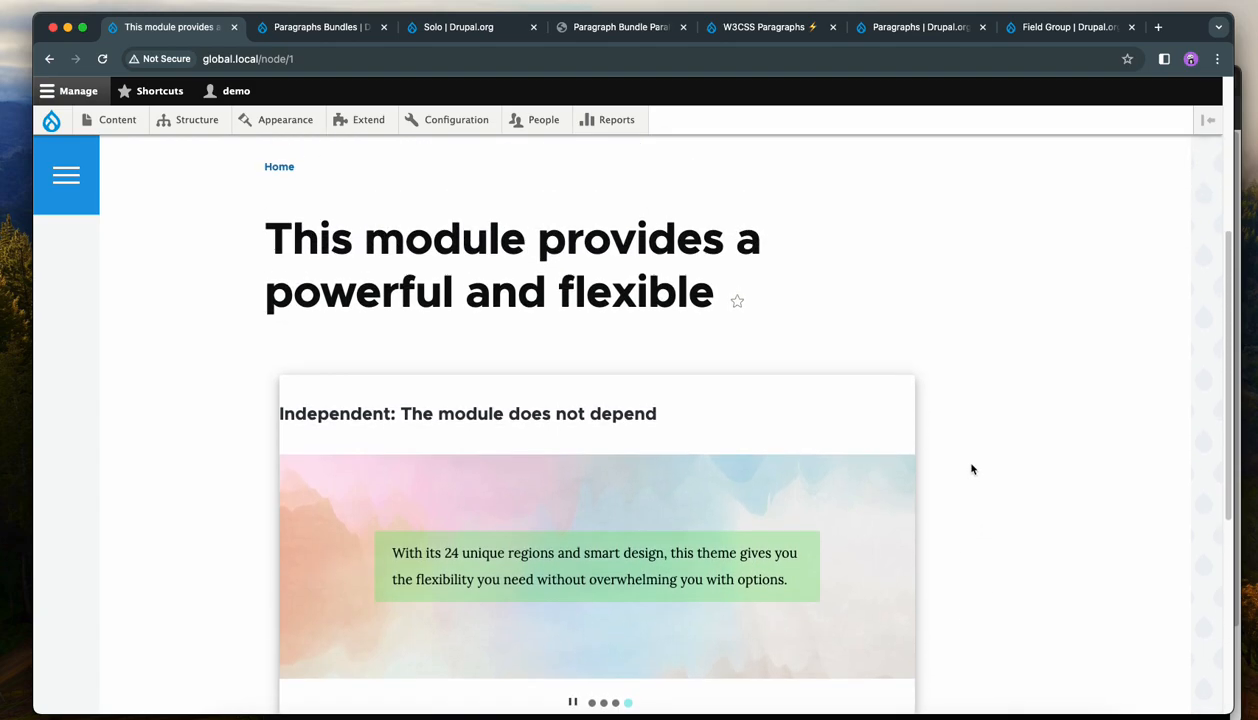
scroll(971, 469, up, 3)
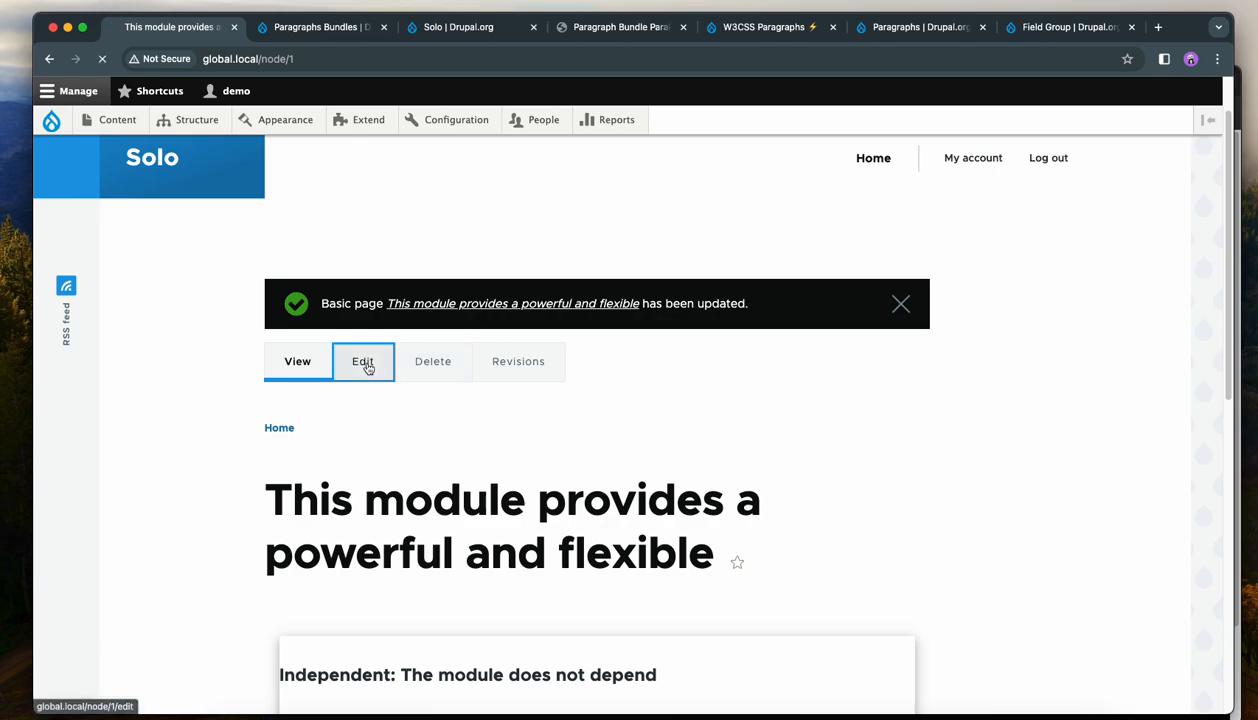
Examine the slideshow's sections and the first section's options menu in the page editor.
click(362, 365)
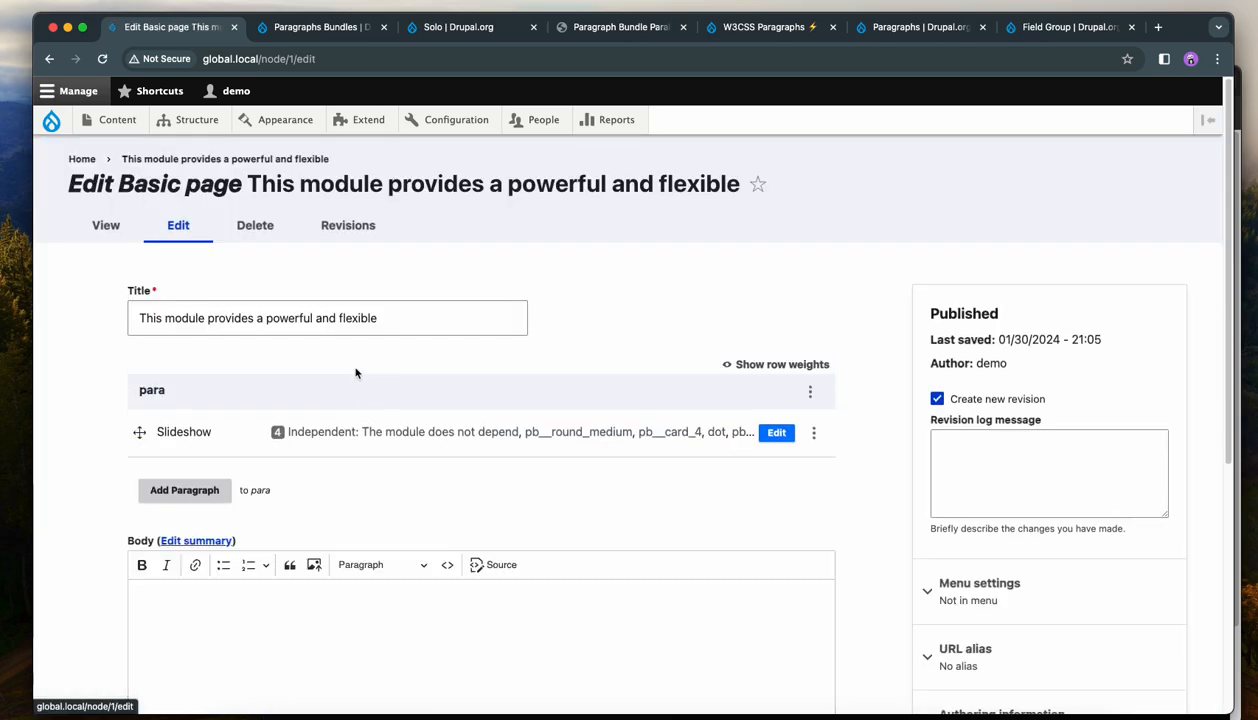
click(776, 432)
scroll(776, 440, down, 3)
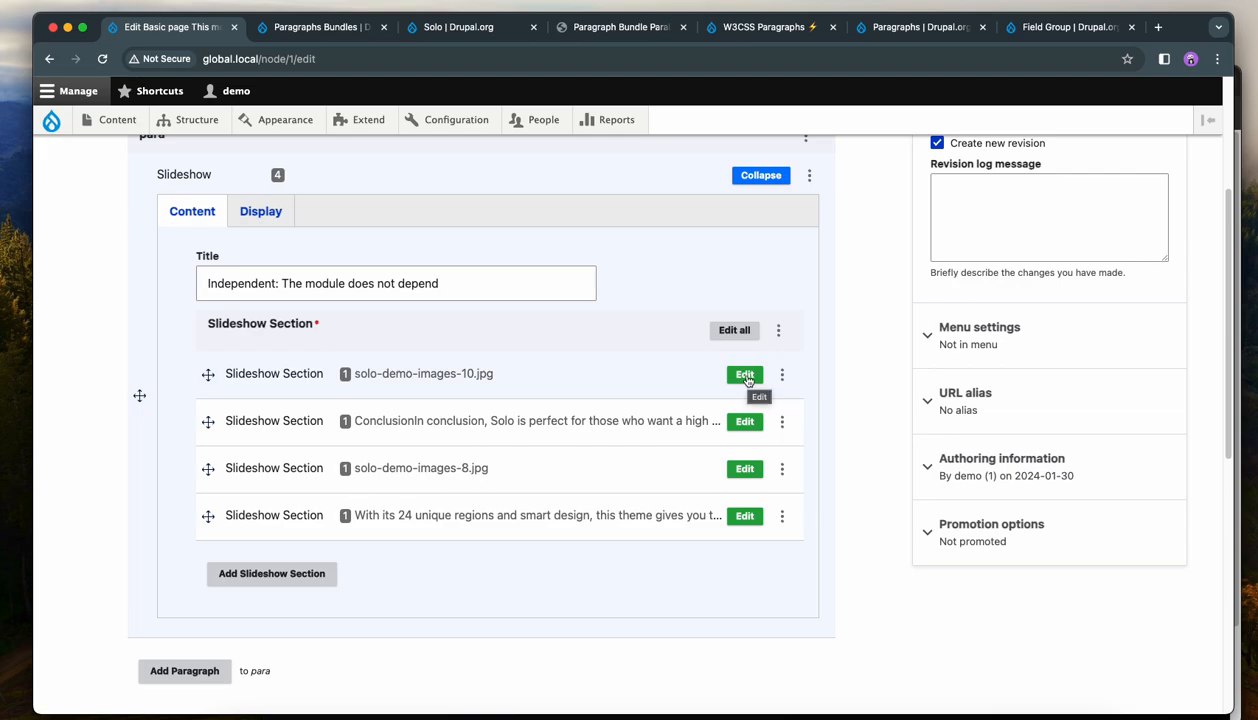
click(782, 375)
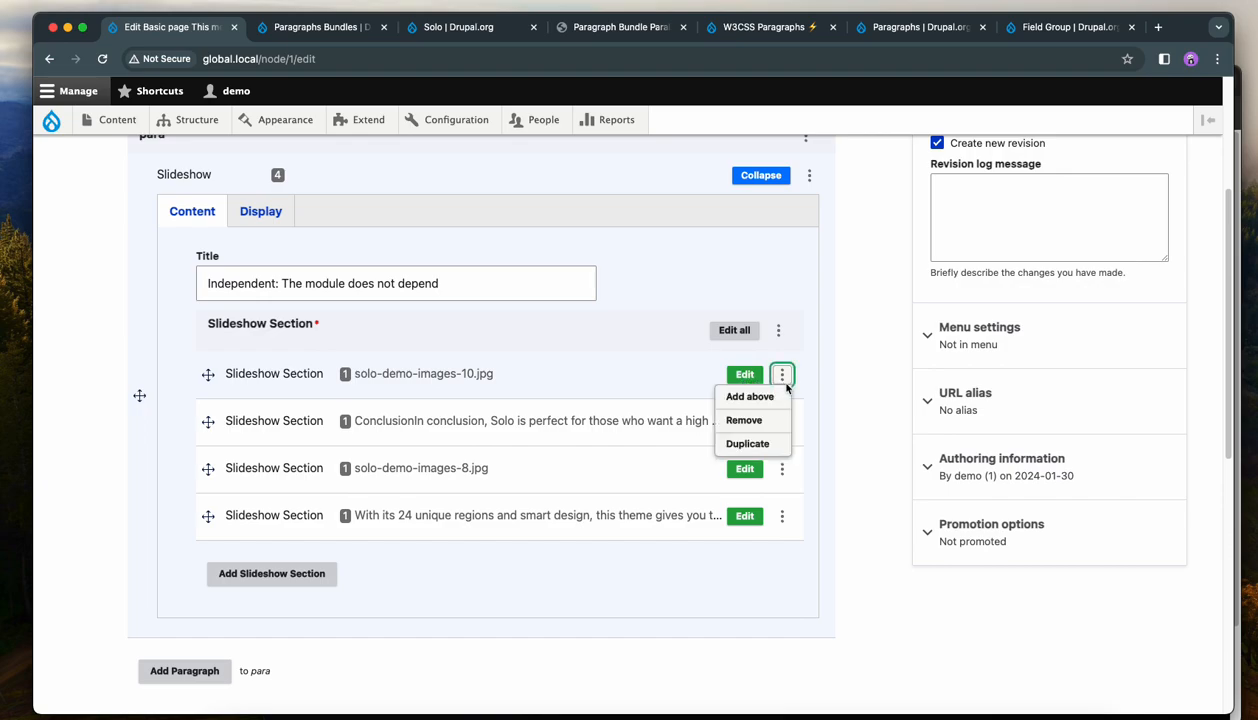
click(845, 402)
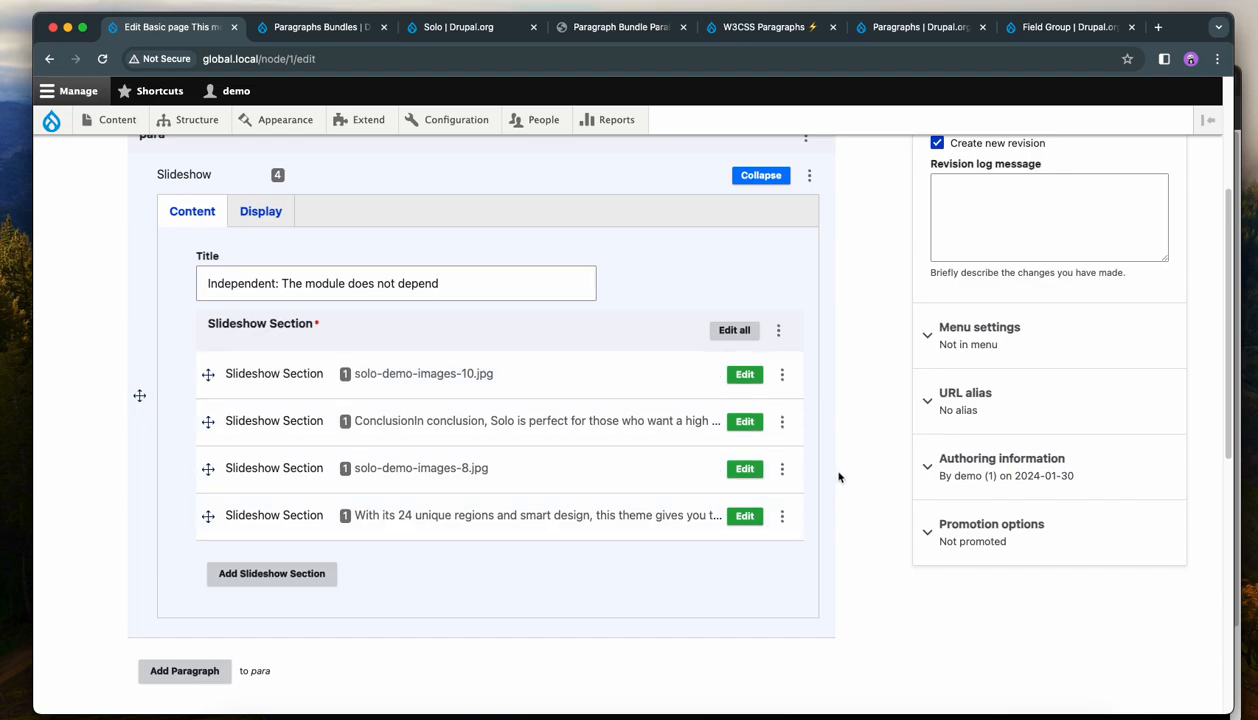
scroll(840, 470, up, 2)
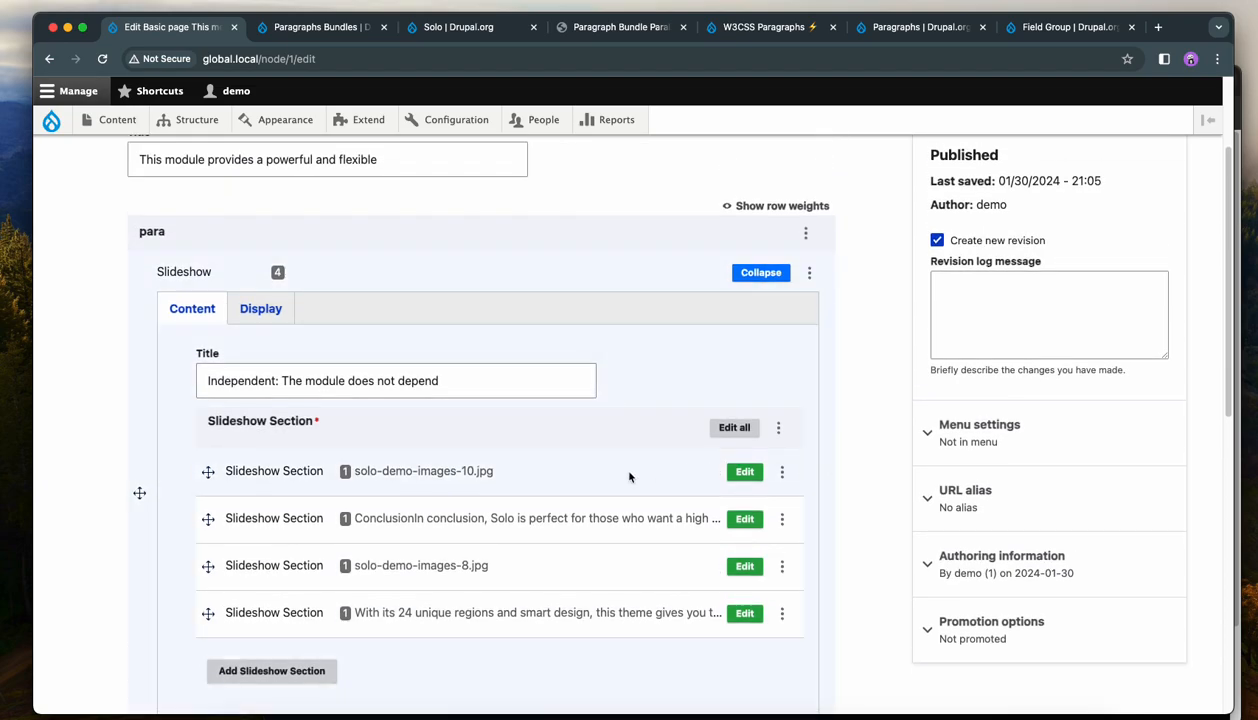
scroll(350, 466, down, 1)
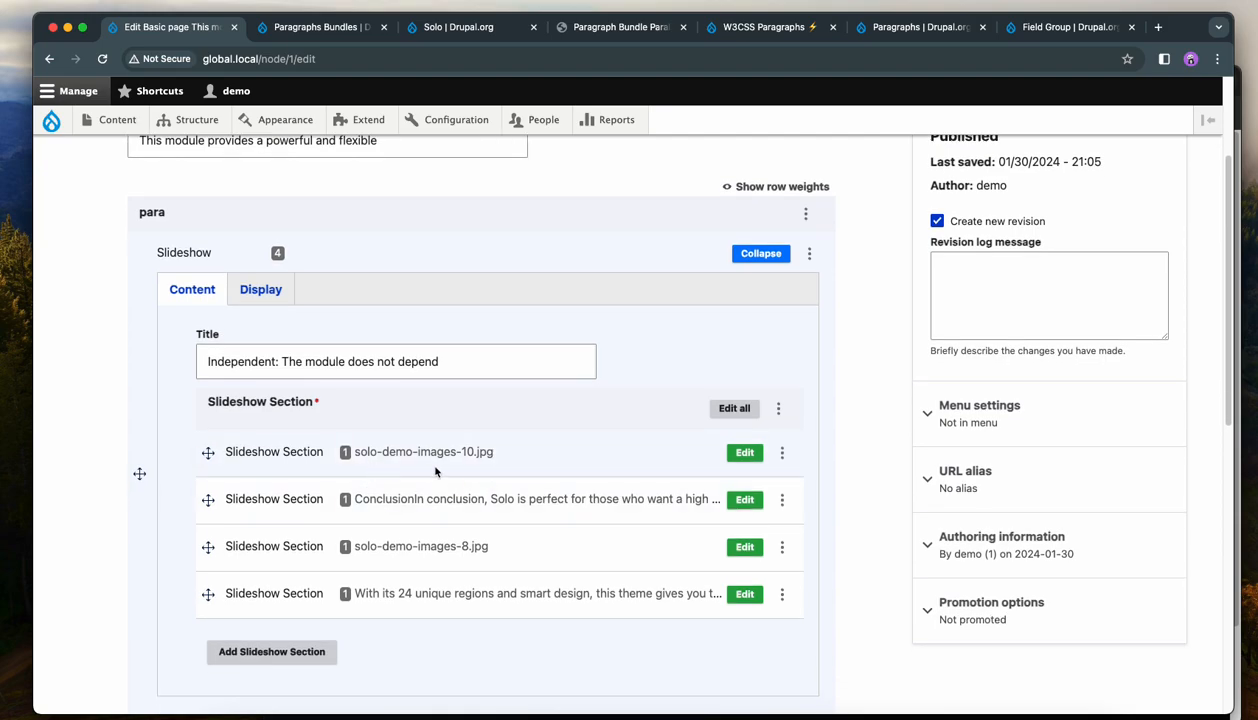
scroll(437, 495, down, 2)
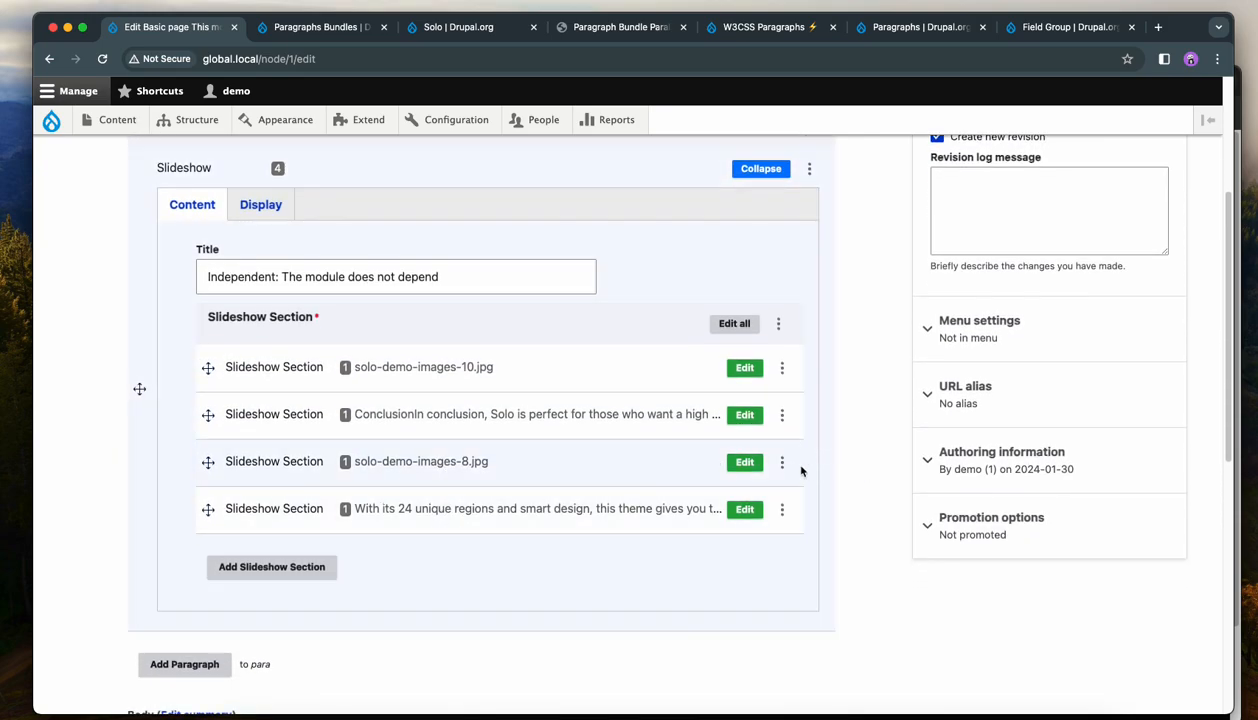
scroll(848, 450, up, 5)
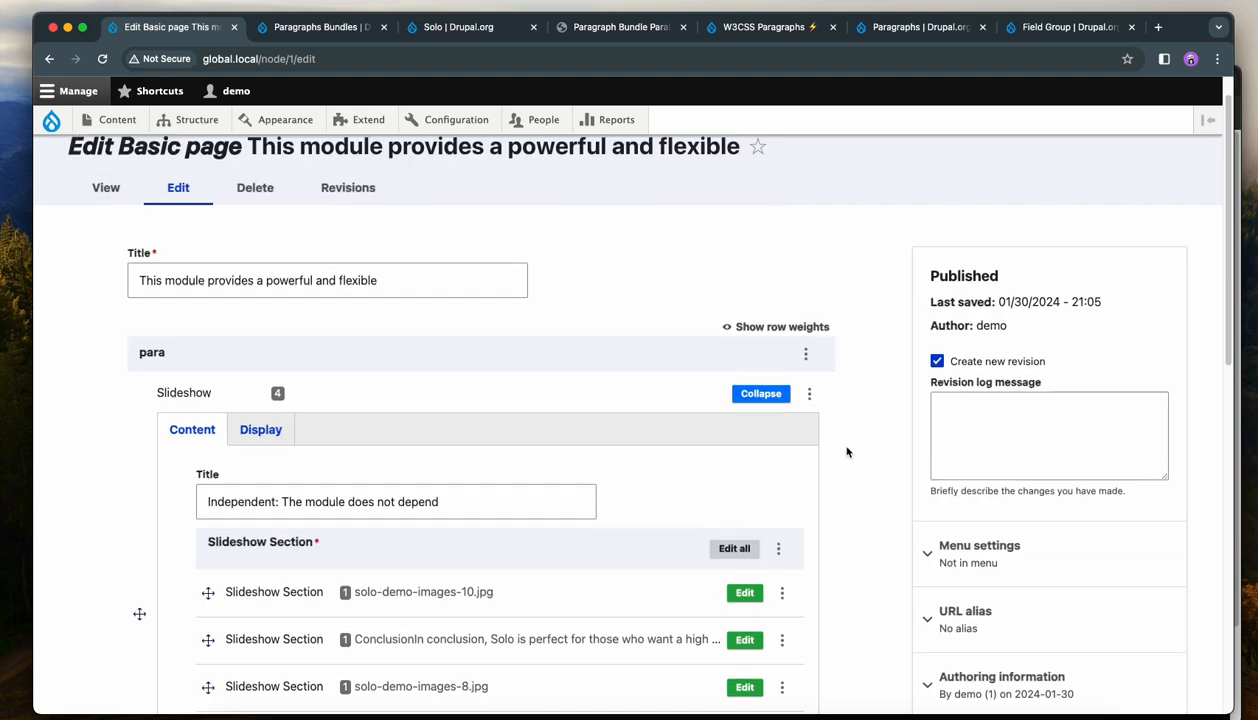
Return to the page view and scroll through the slideshow.
click(106, 225)
scroll(540, 325, down, 5)
scroll(620, 360, down, 5)
scroll(899, 433, up, 5)
scroll(1044, 470, down, 2)
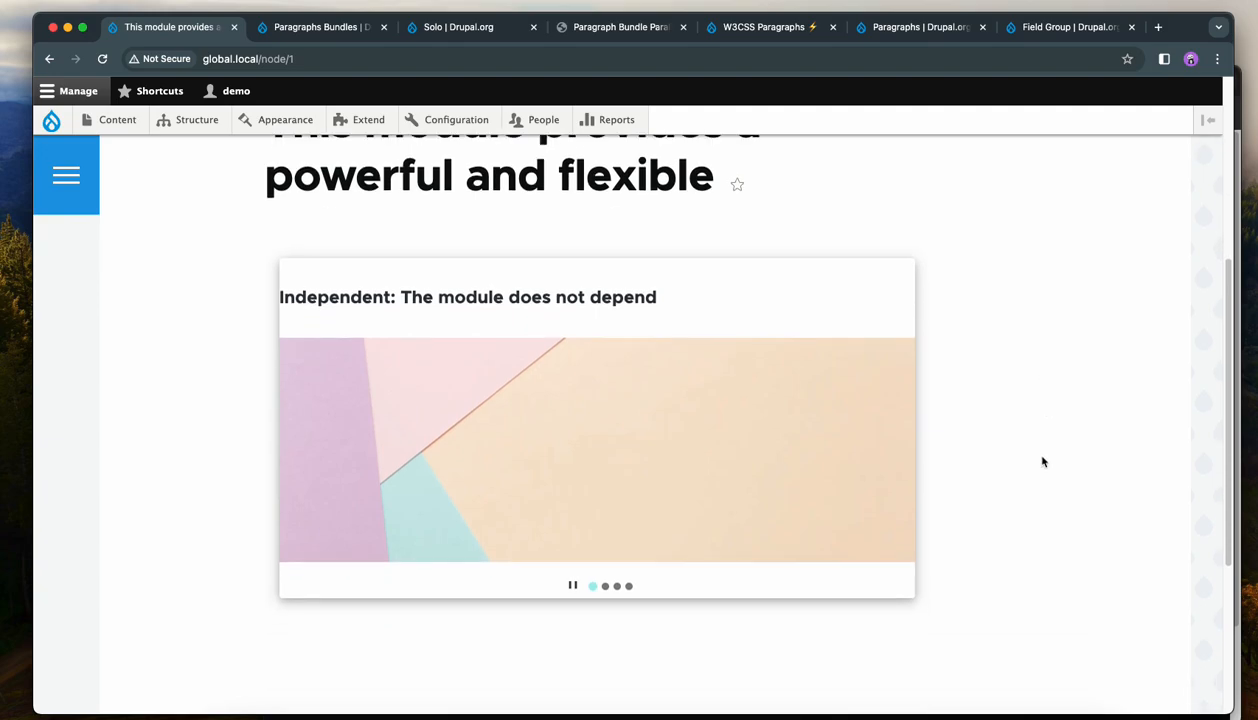